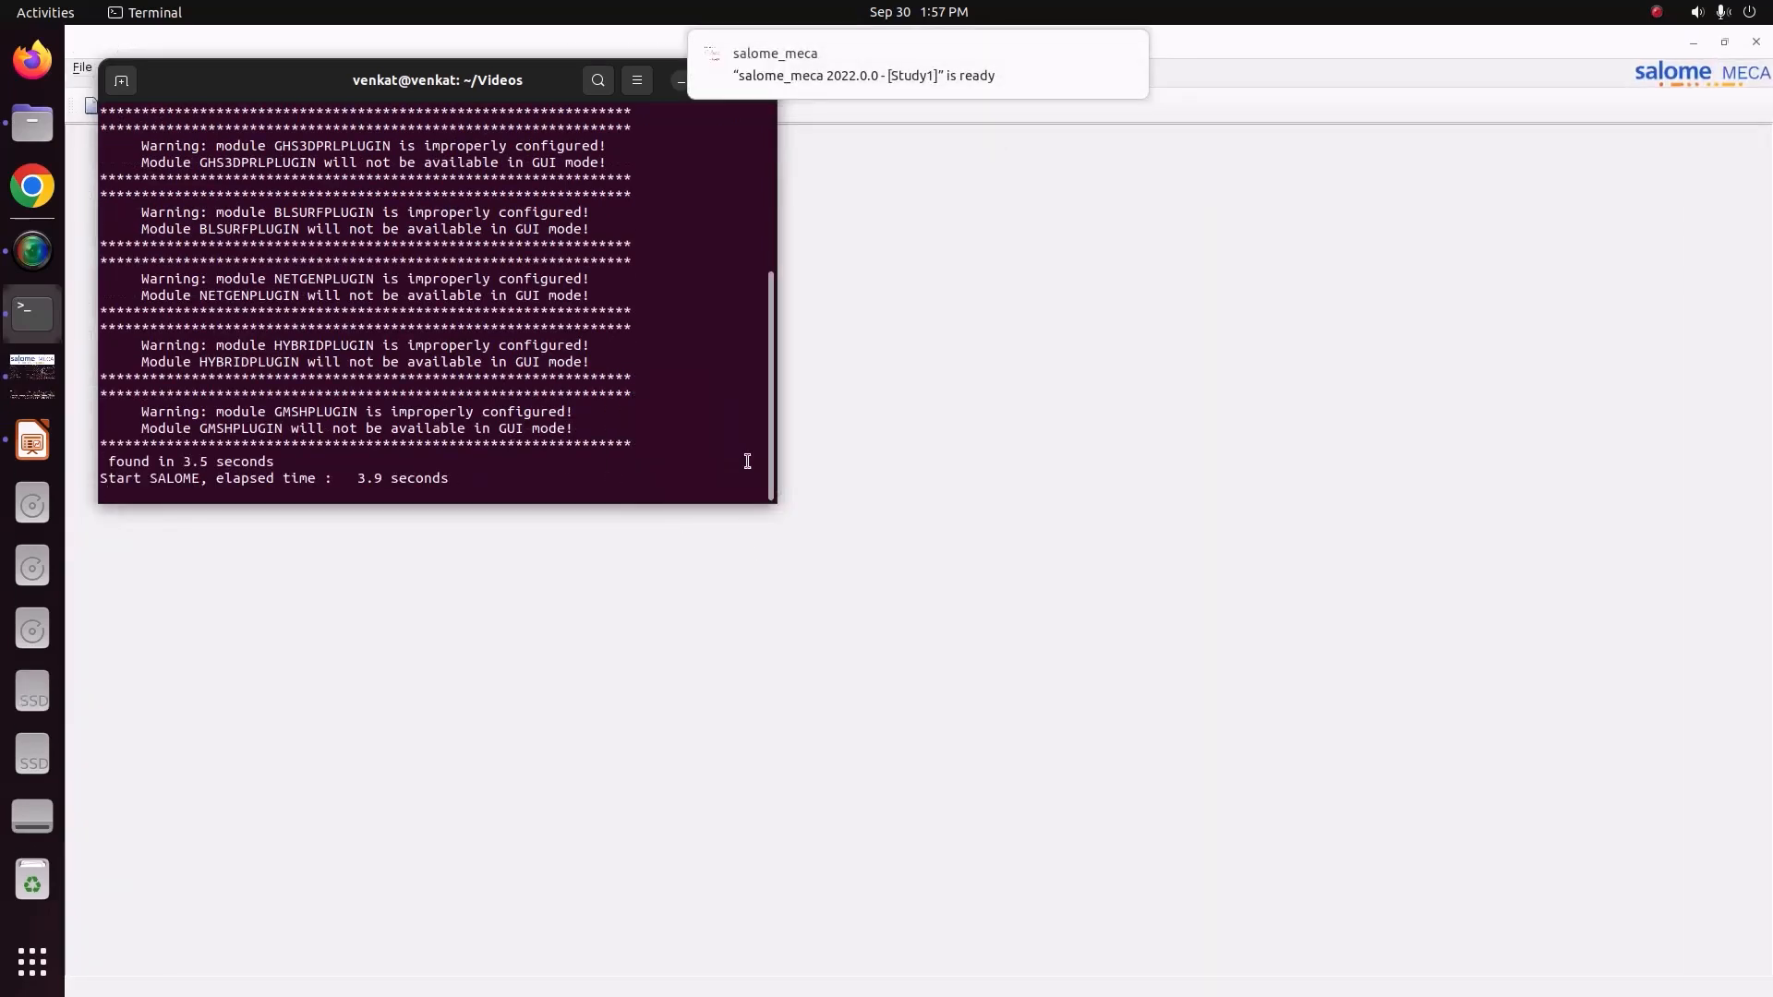
Switch to the Geometry module and create a box with Dx 1, Dy 0.1 and Dz 0.1.
{"action": "left_click", "coordinate": [310, 102]}
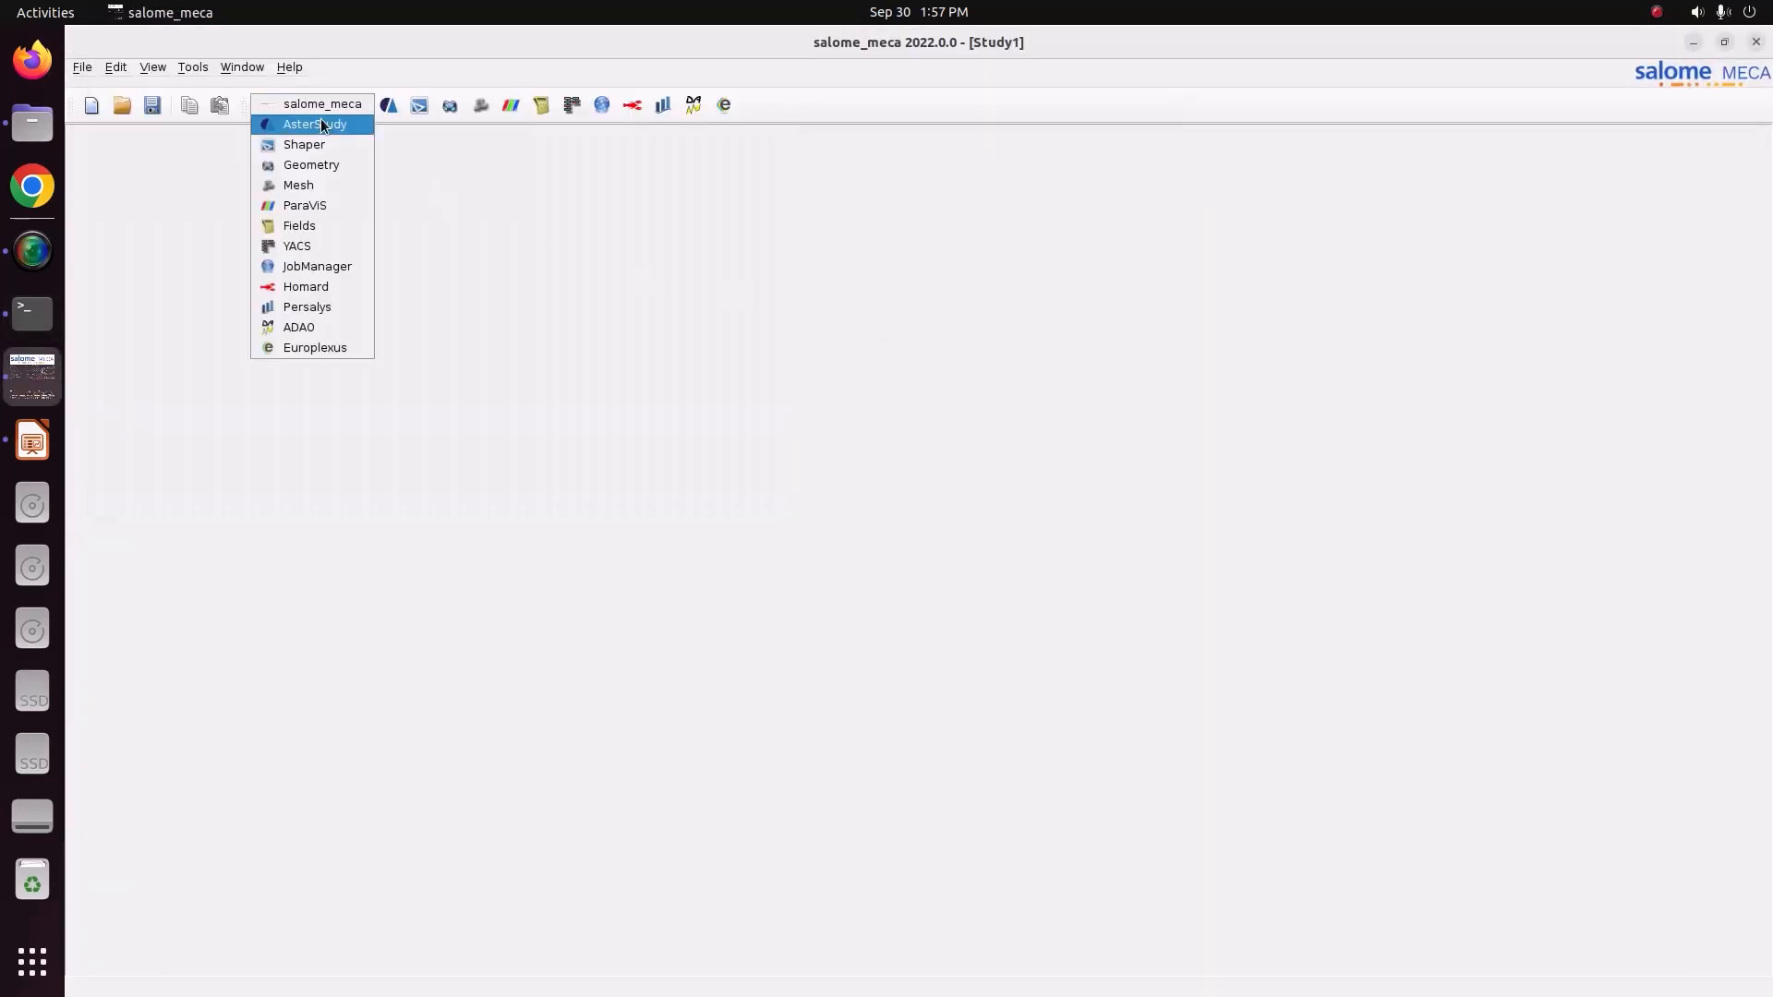
{"action": "left_click", "coordinate": [337, 165]}
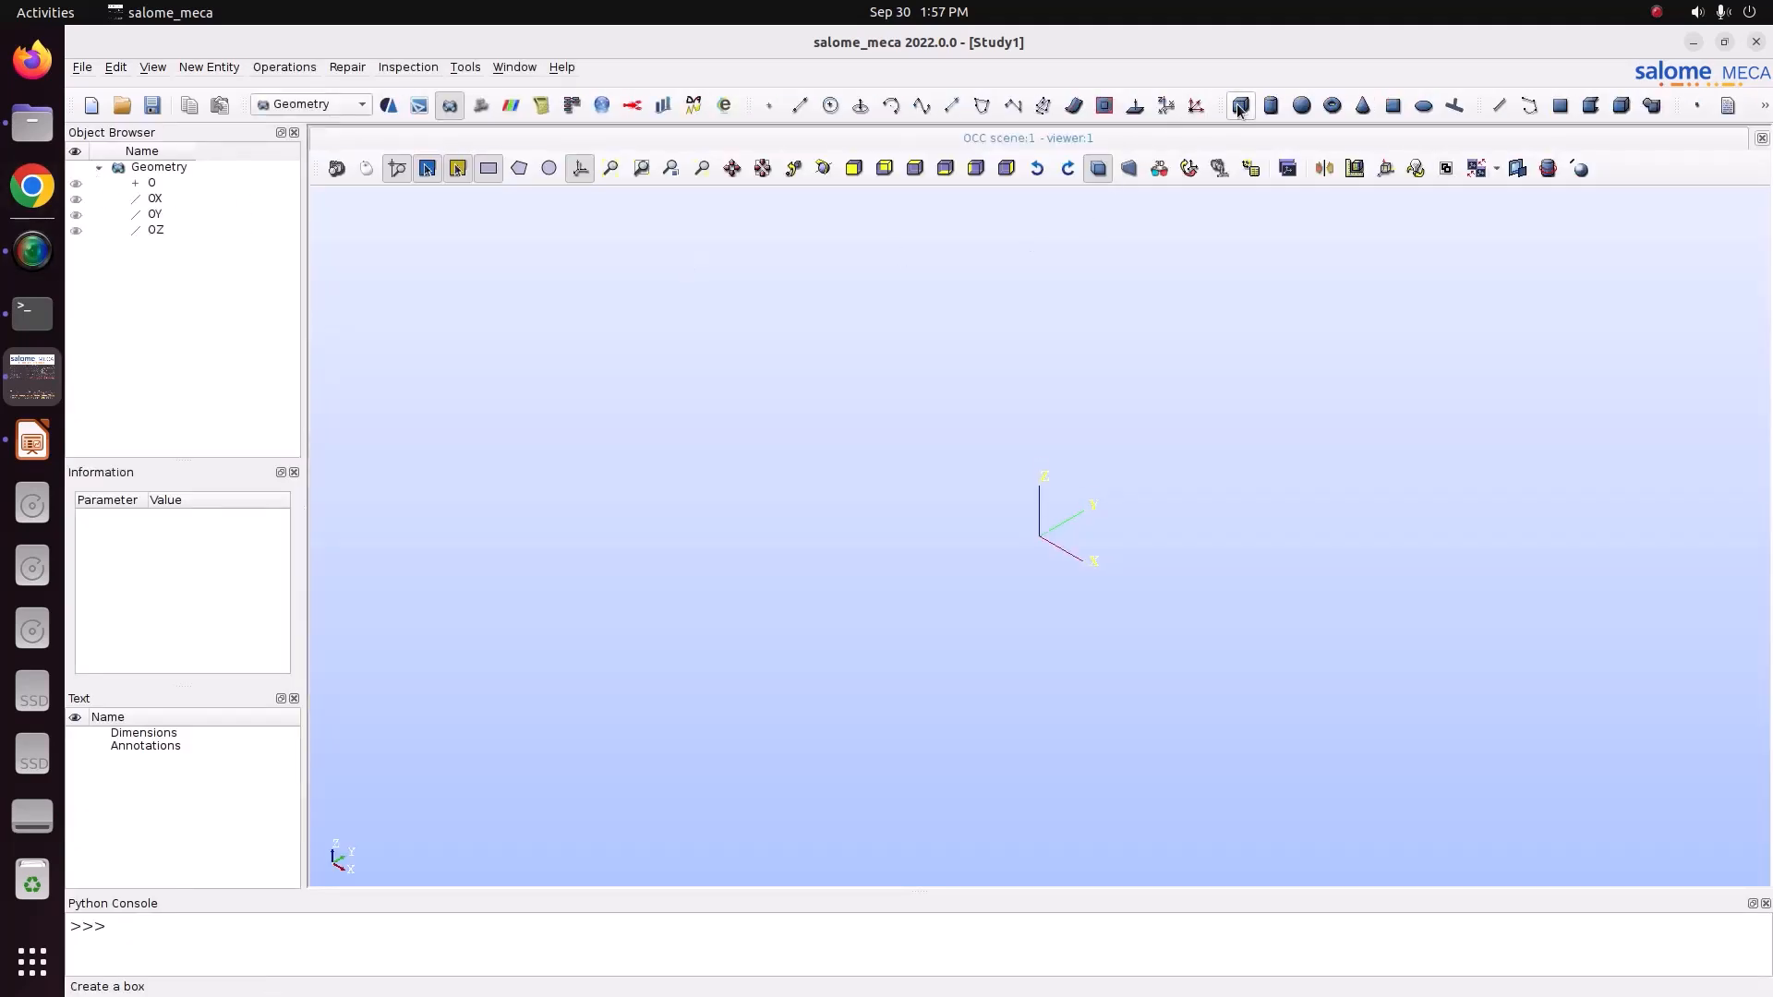
{"action": "left_click", "coordinate": [1239, 107]}
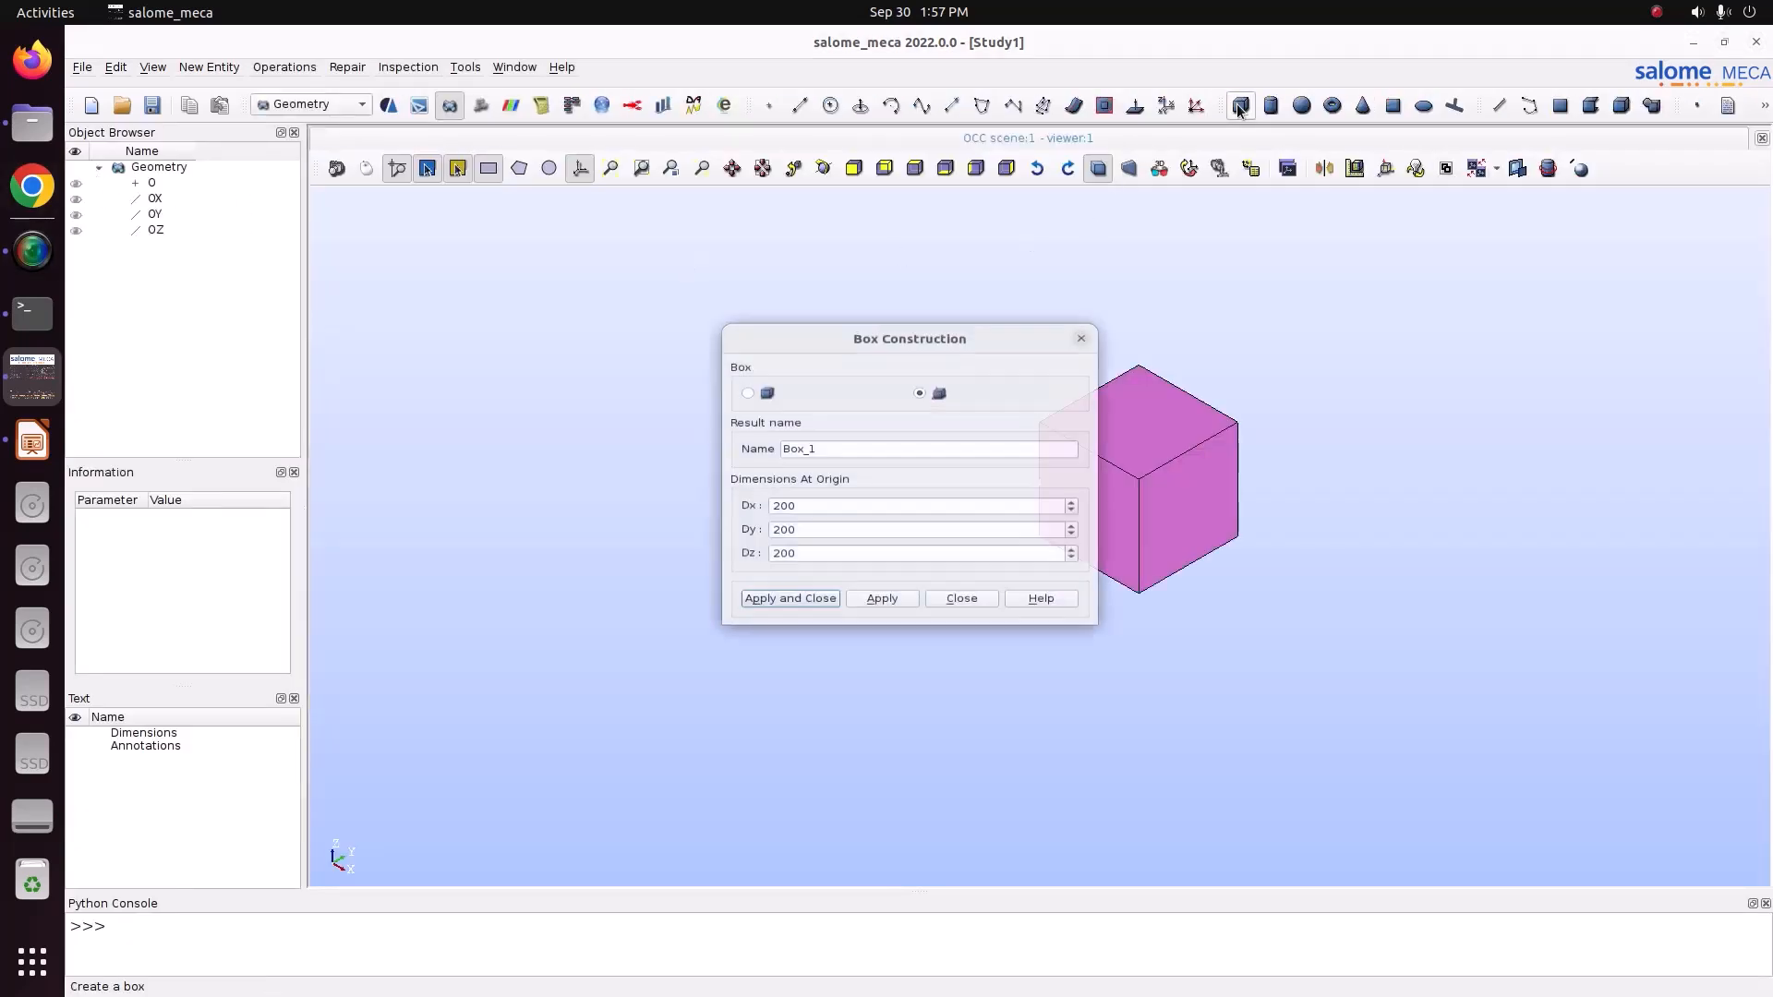
{"action": "left_click_drag", "start_coordinate": [813, 510], "coordinate": [735, 512]}
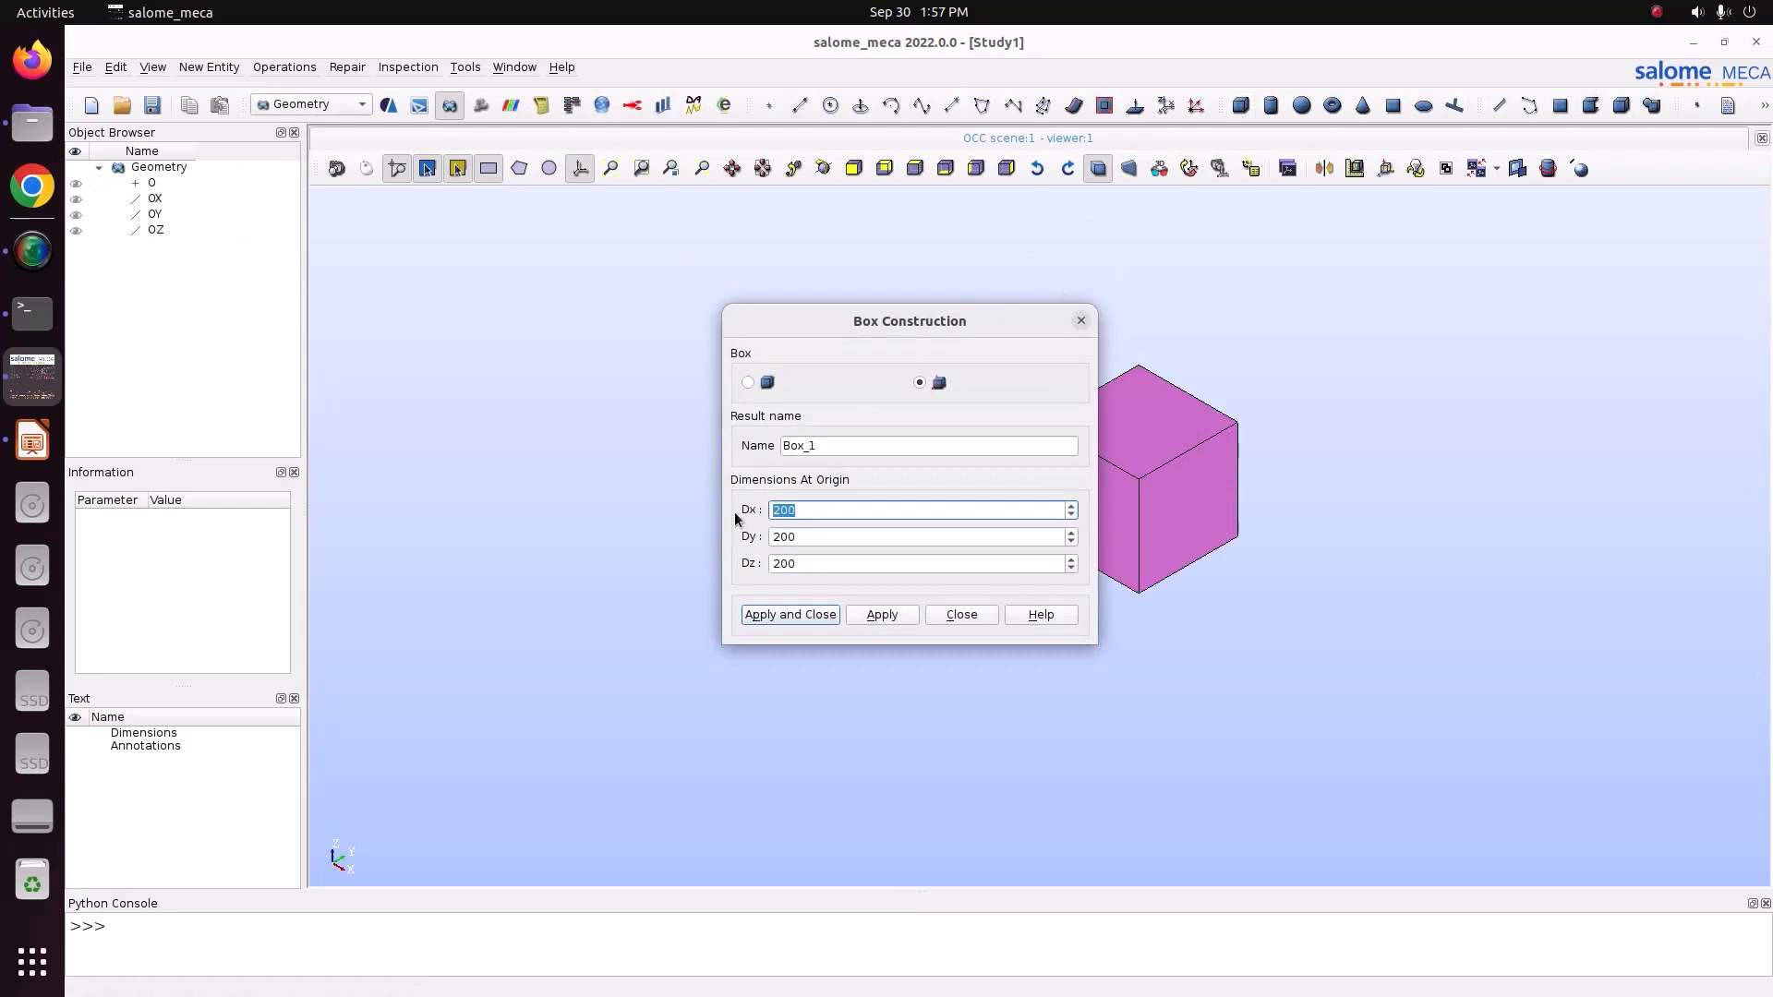
{"action": "type", "text": "1"}
{"action": "left_click_drag", "start_coordinate": [877, 536], "coordinate": [709, 527]}
{"action": "type", "text": "0.1"}
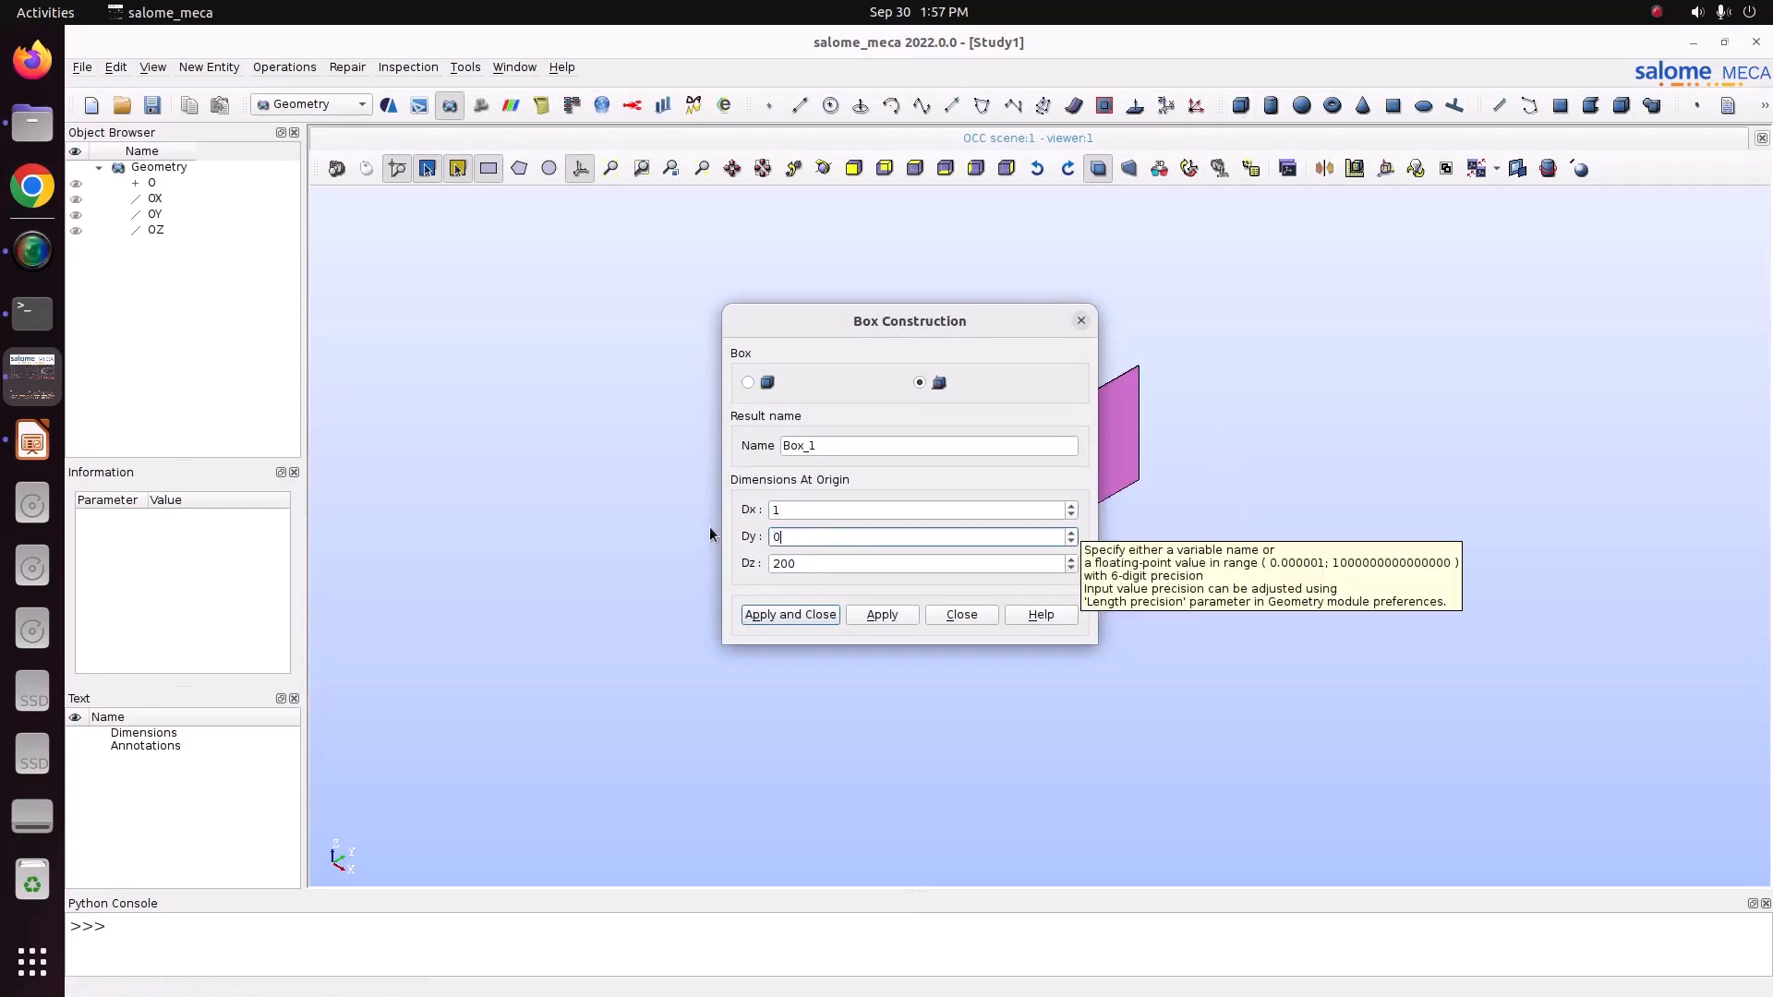
{"action": "left_click_drag", "start_coordinate": [841, 564], "coordinate": [729, 554]}
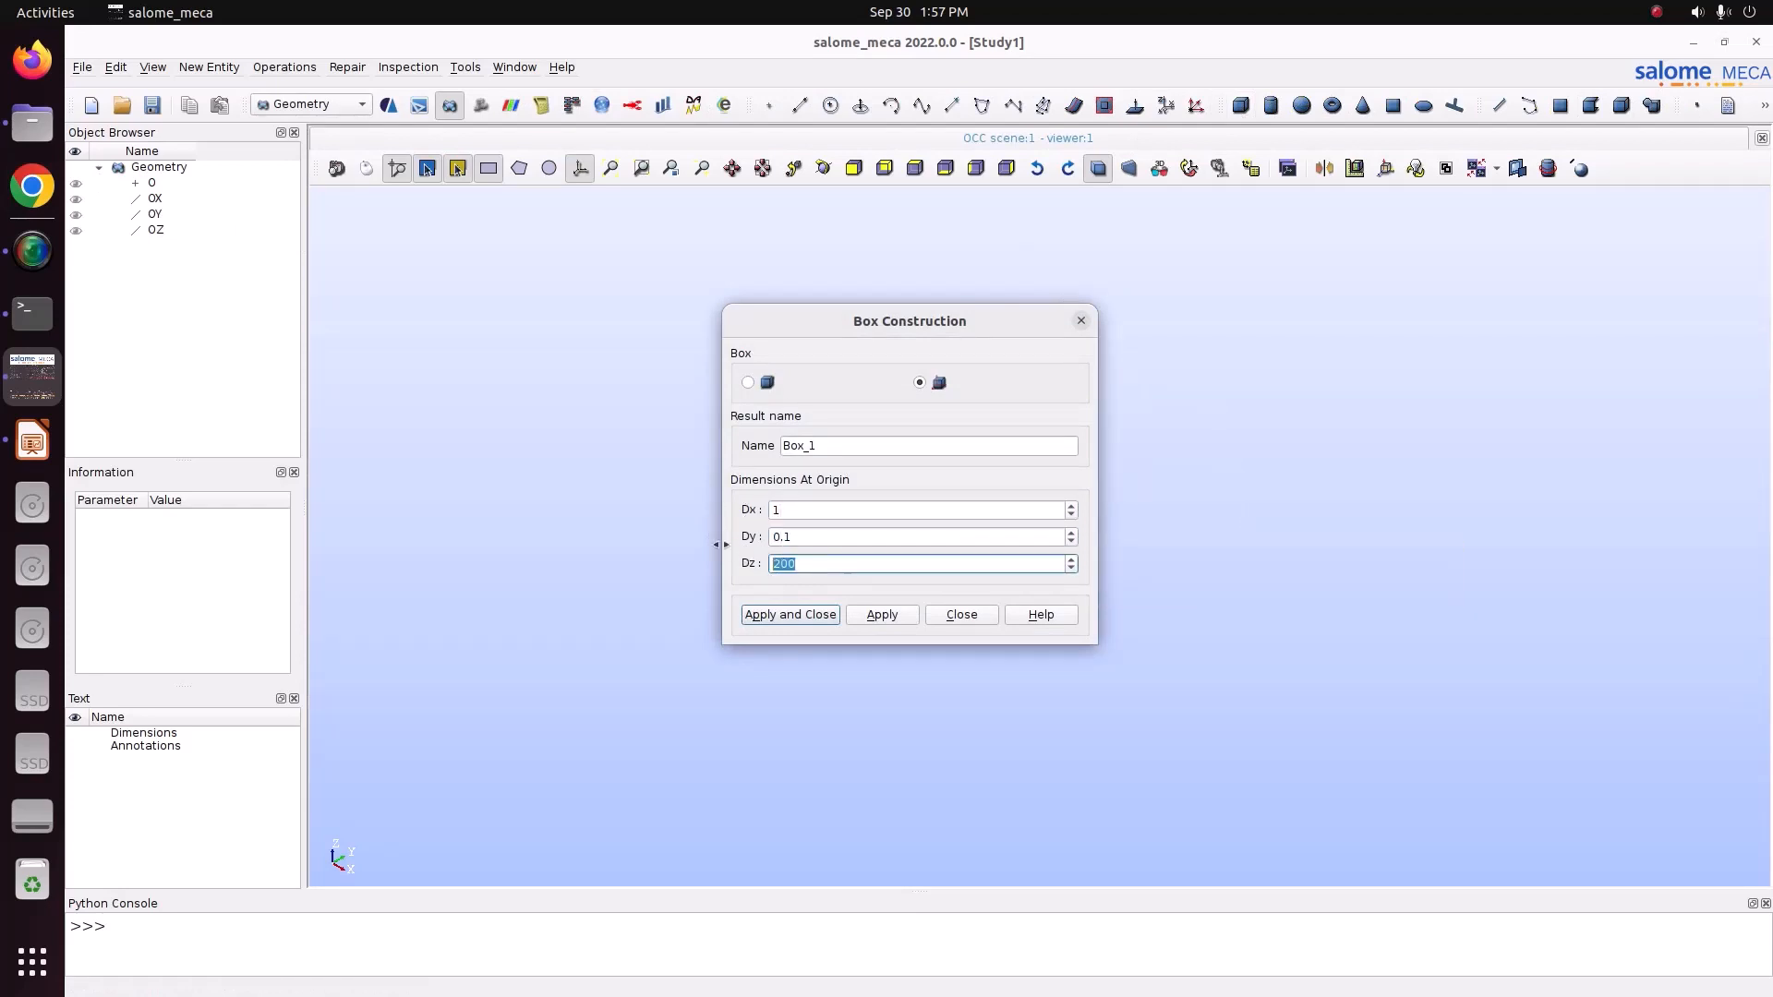
{"action": "type", "text": "0.1"}
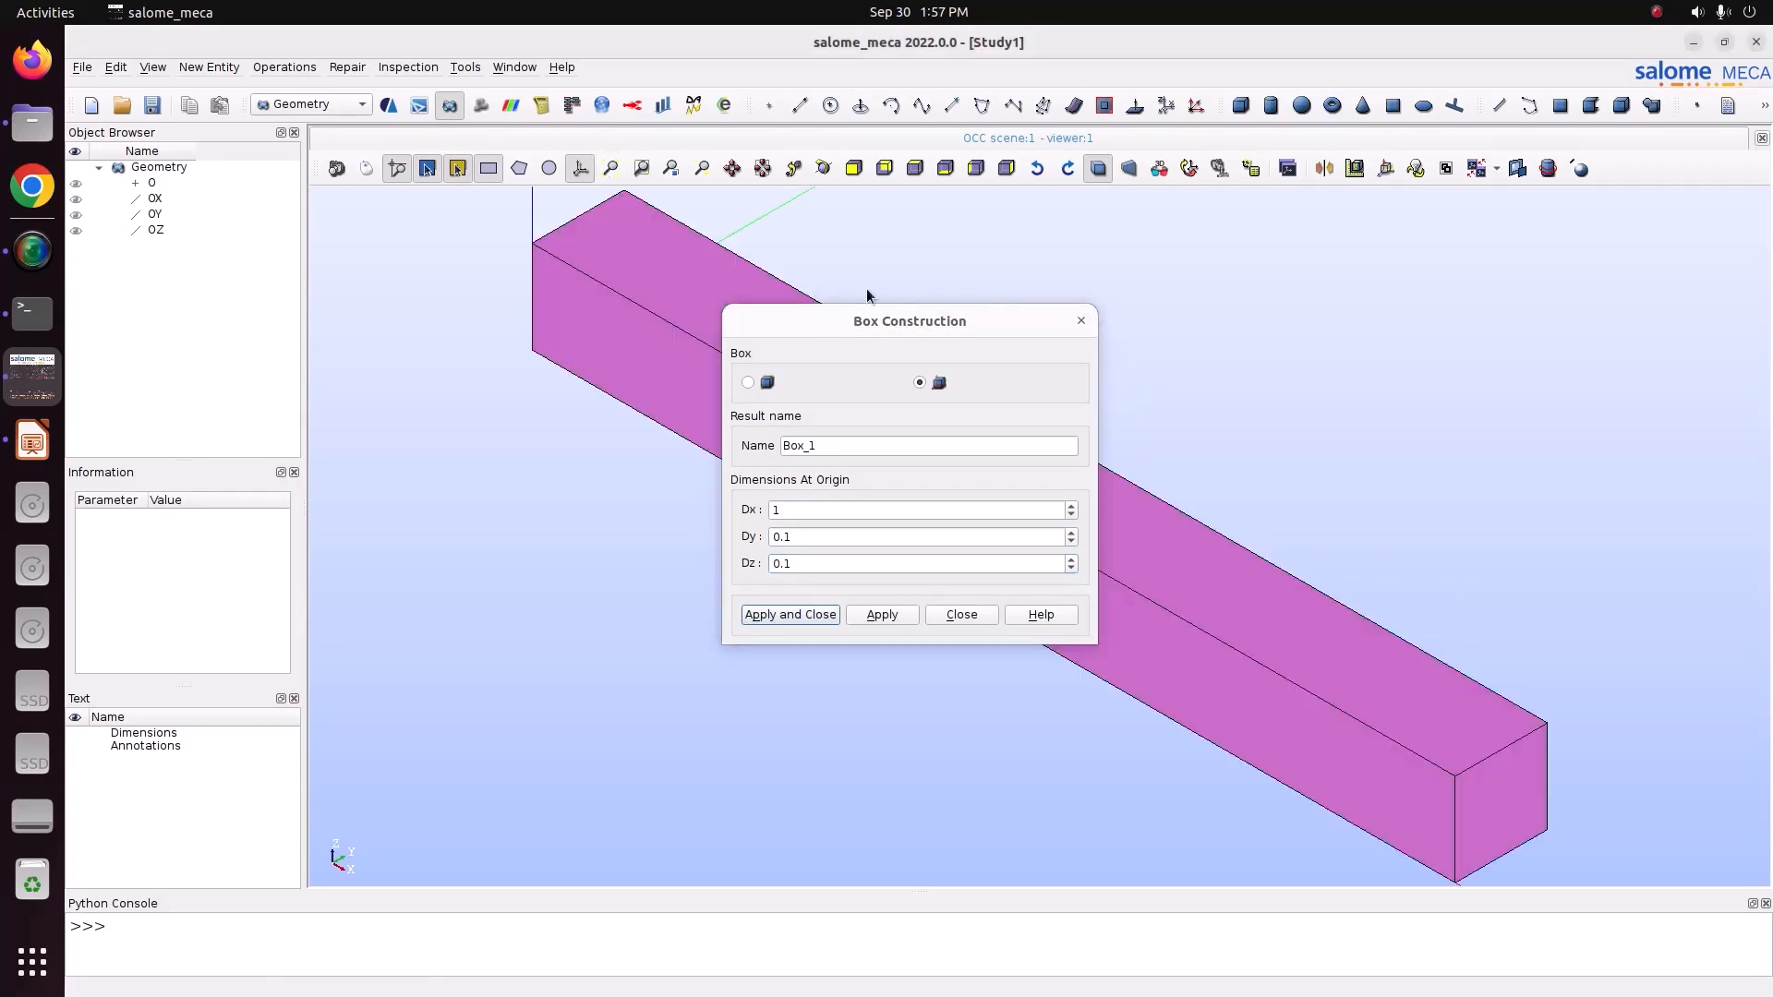
{"action": "left_click_drag", "start_coordinate": [906, 322], "coordinate": [473, 353]}
{"action": "left_click", "coordinate": [384, 646]}
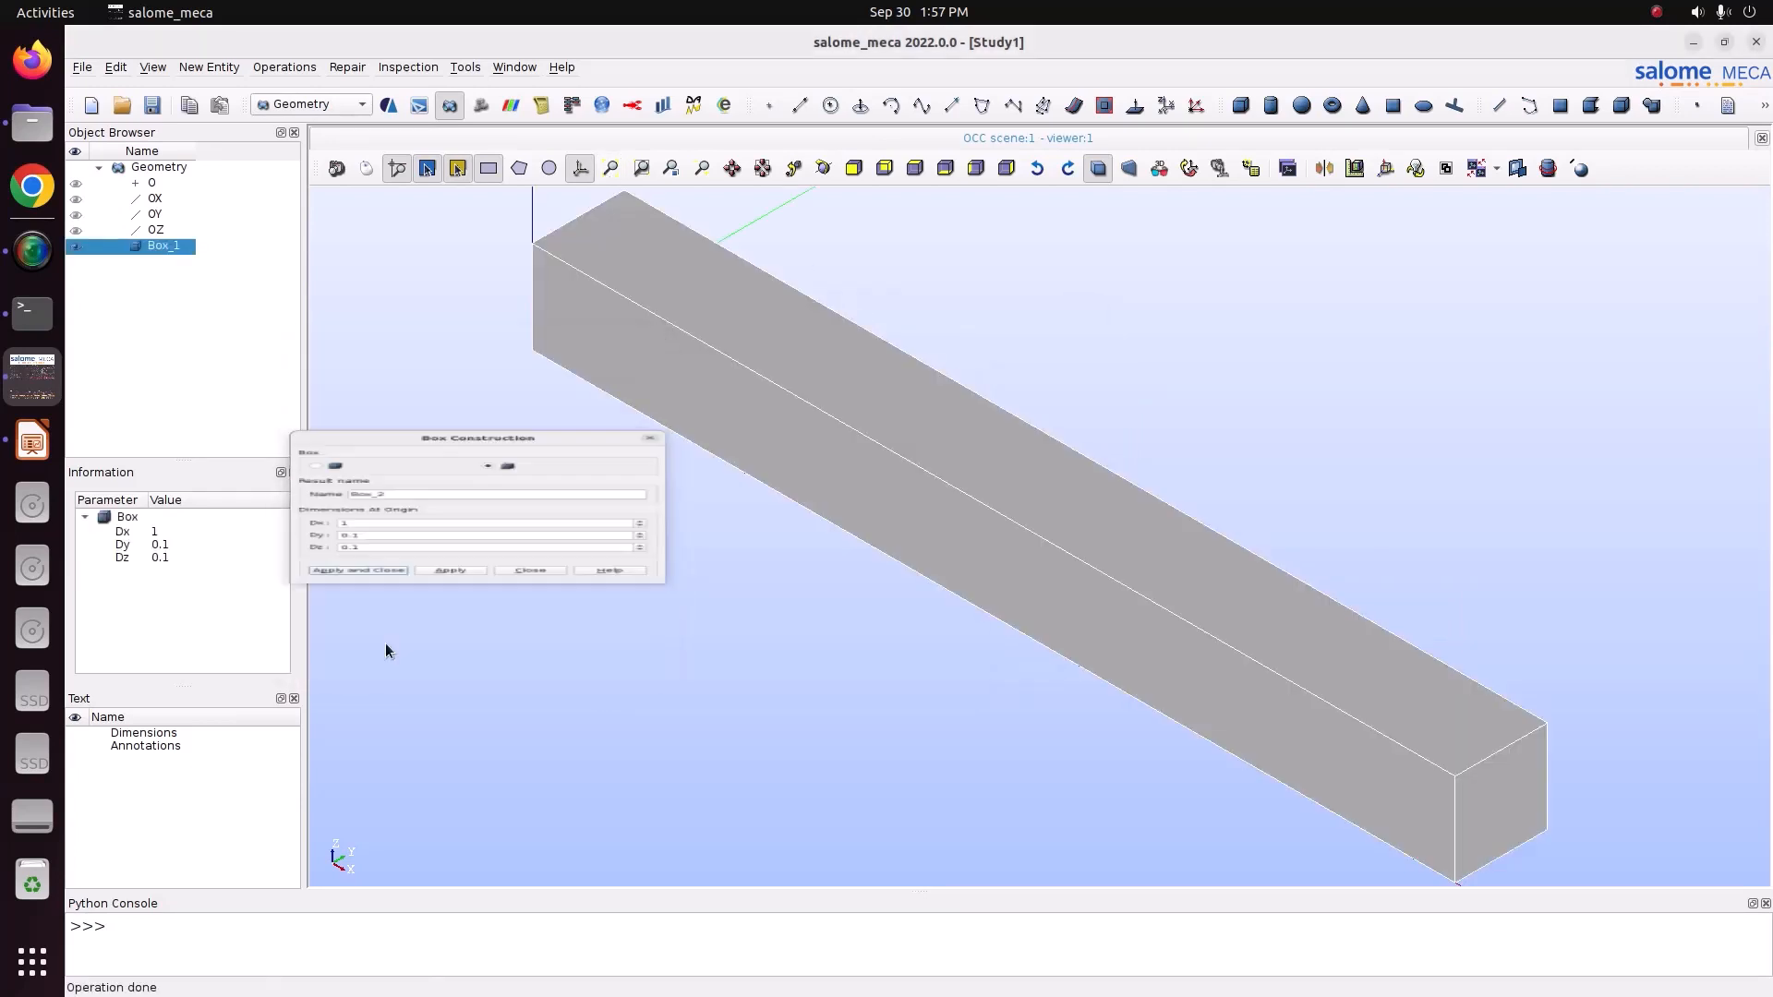
Create a face group named Fix on the box's end face at the origin and select it in the tree.
{"action": "scroll", "coordinate": [691, 508], "scroll_direction": "down", "scroll_amount": 3}
{"action": "scroll", "coordinate": [689, 514], "scroll_direction": "up", "scroll_amount": 1}
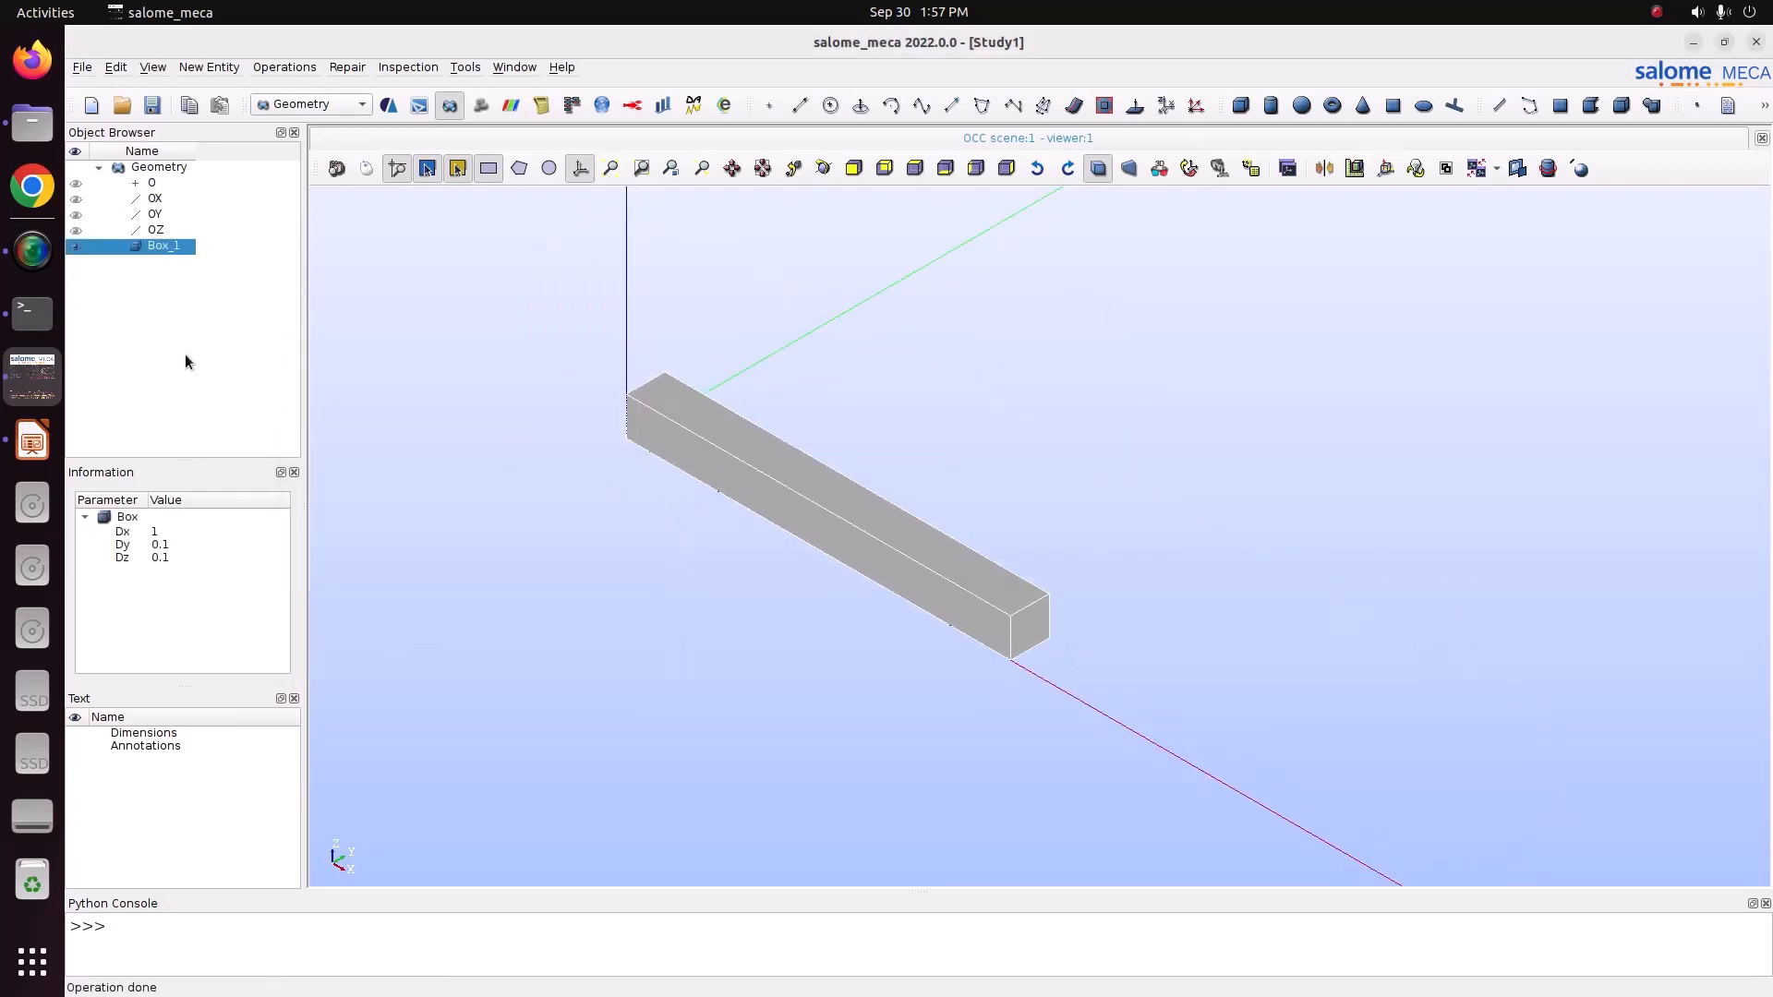
{"action": "right_click", "coordinate": [162, 246]}
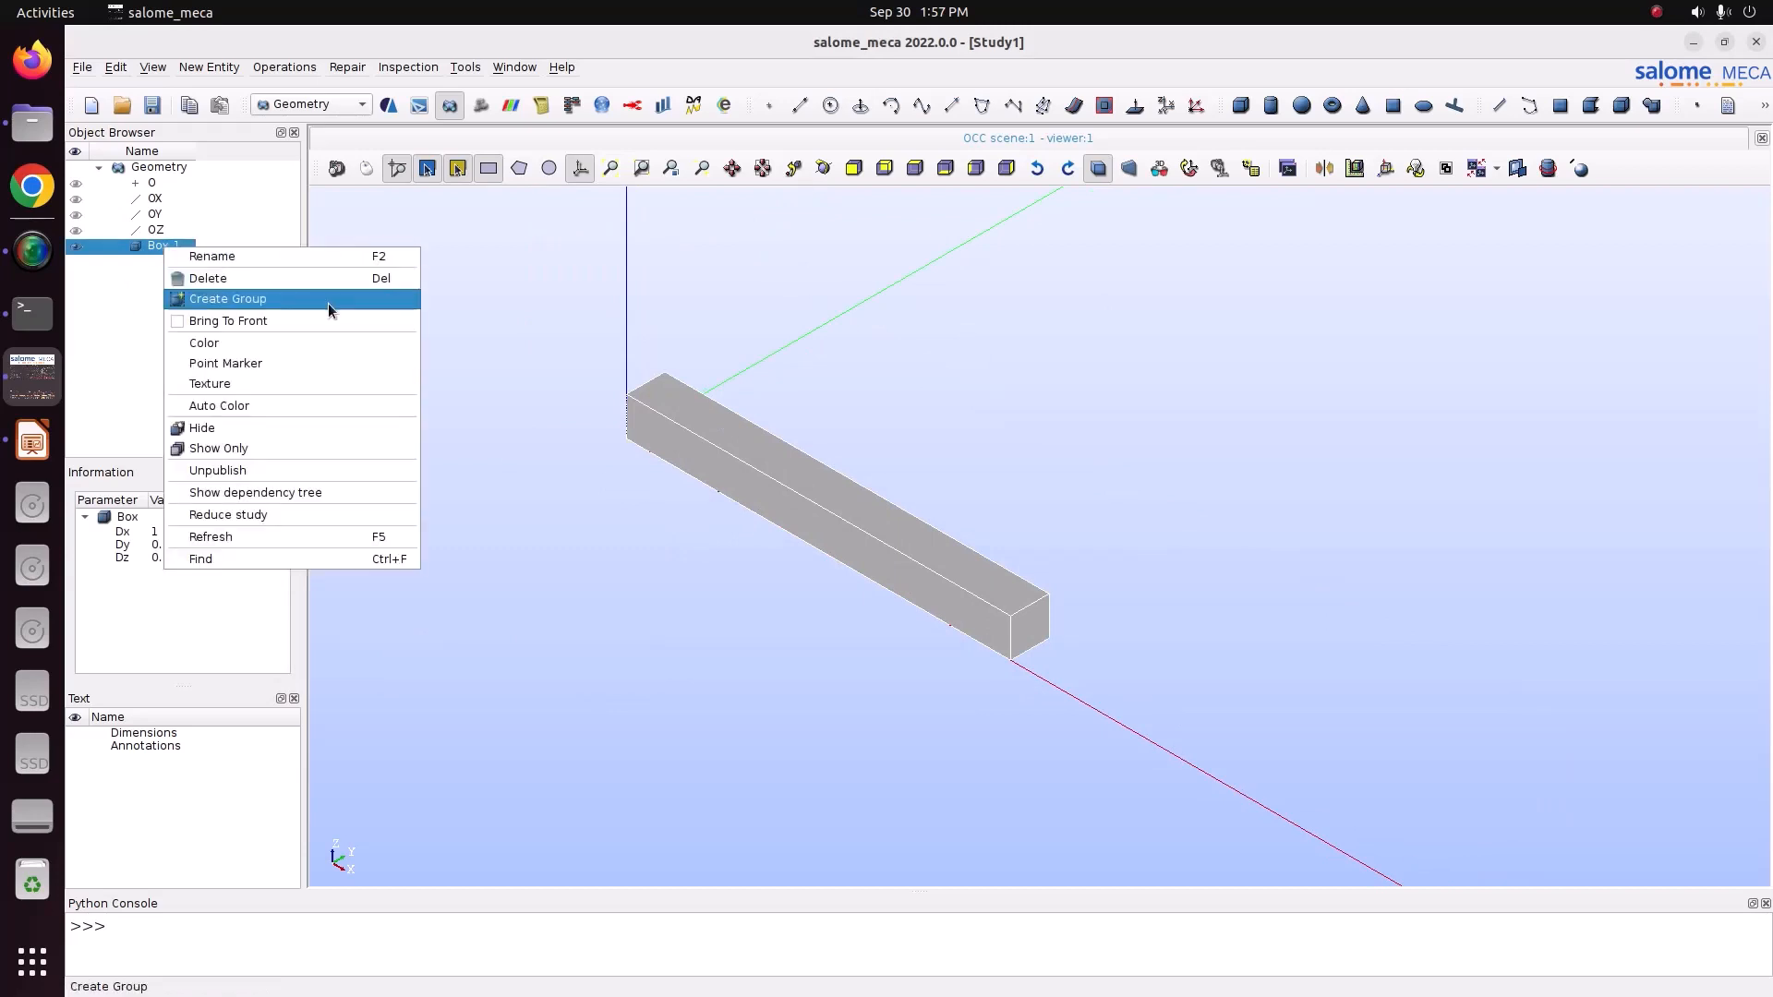
{"action": "left_click", "coordinate": [329, 302]}
{"action": "left_click", "coordinate": [920, 254]}
{"action": "left_click_drag", "start_coordinate": [1051, 198], "coordinate": [427, 190]}
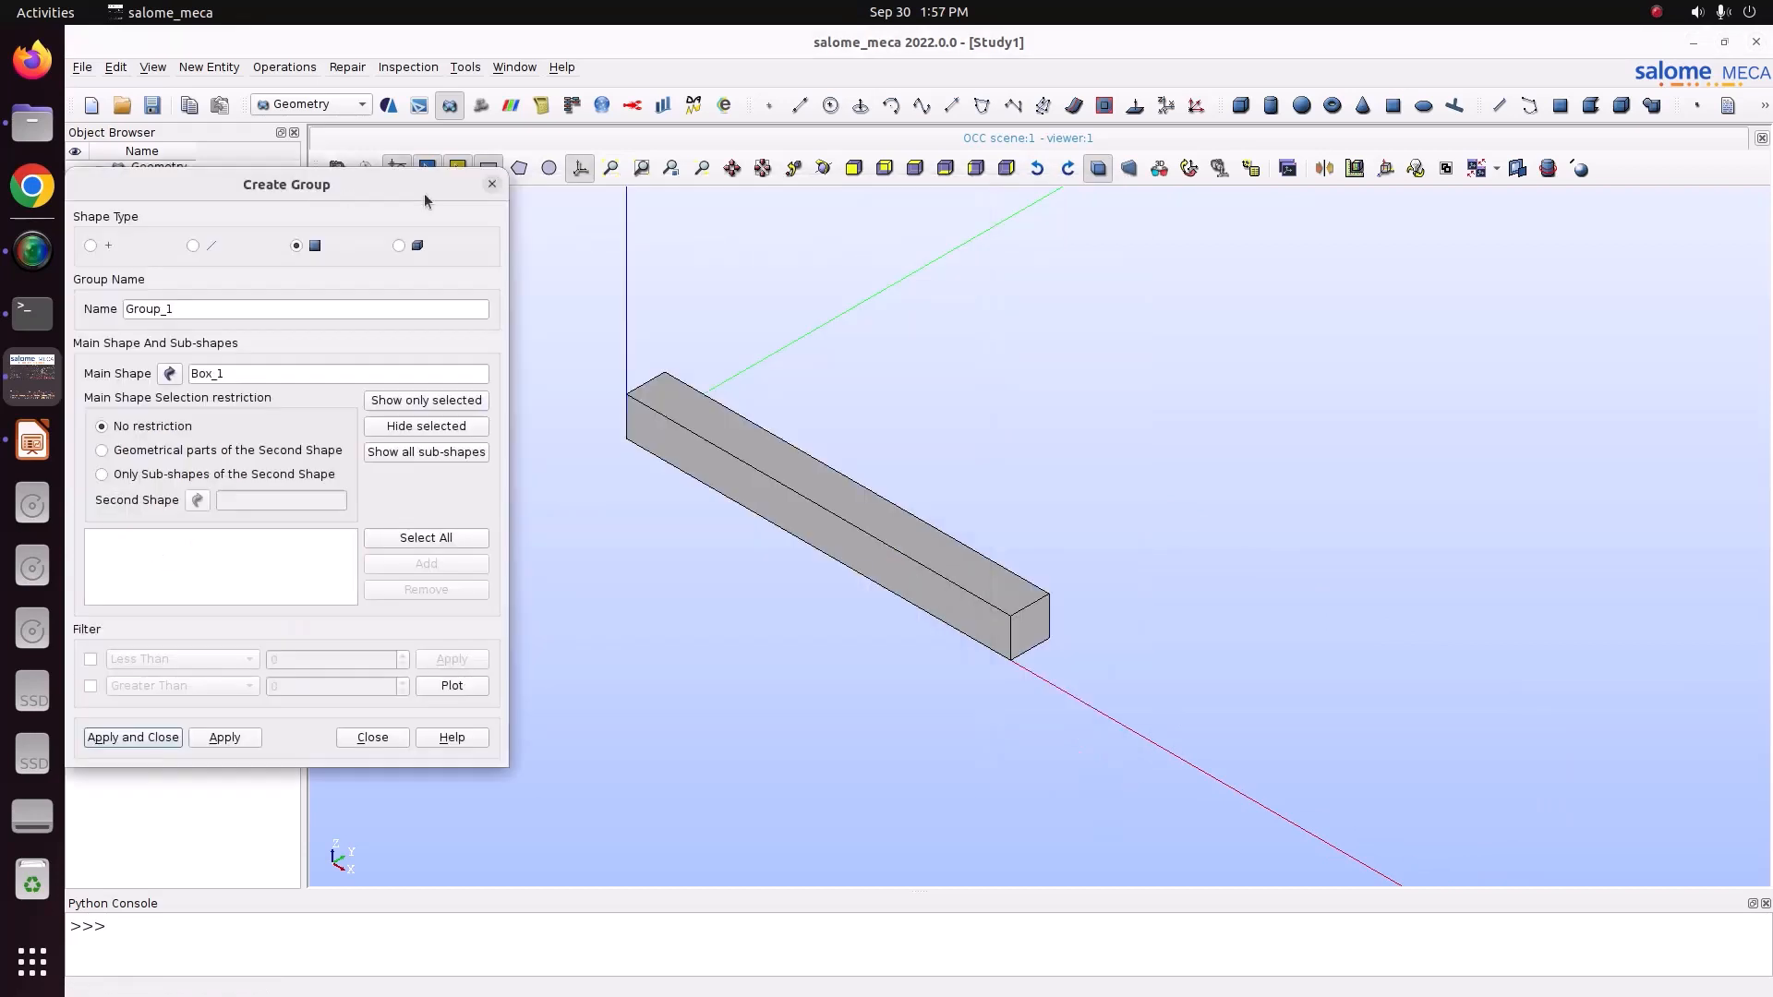
{"action": "left_click", "coordinate": [823, 170]}
{"action": "left_click_drag", "start_coordinate": [704, 332], "coordinate": [1168, 400]}
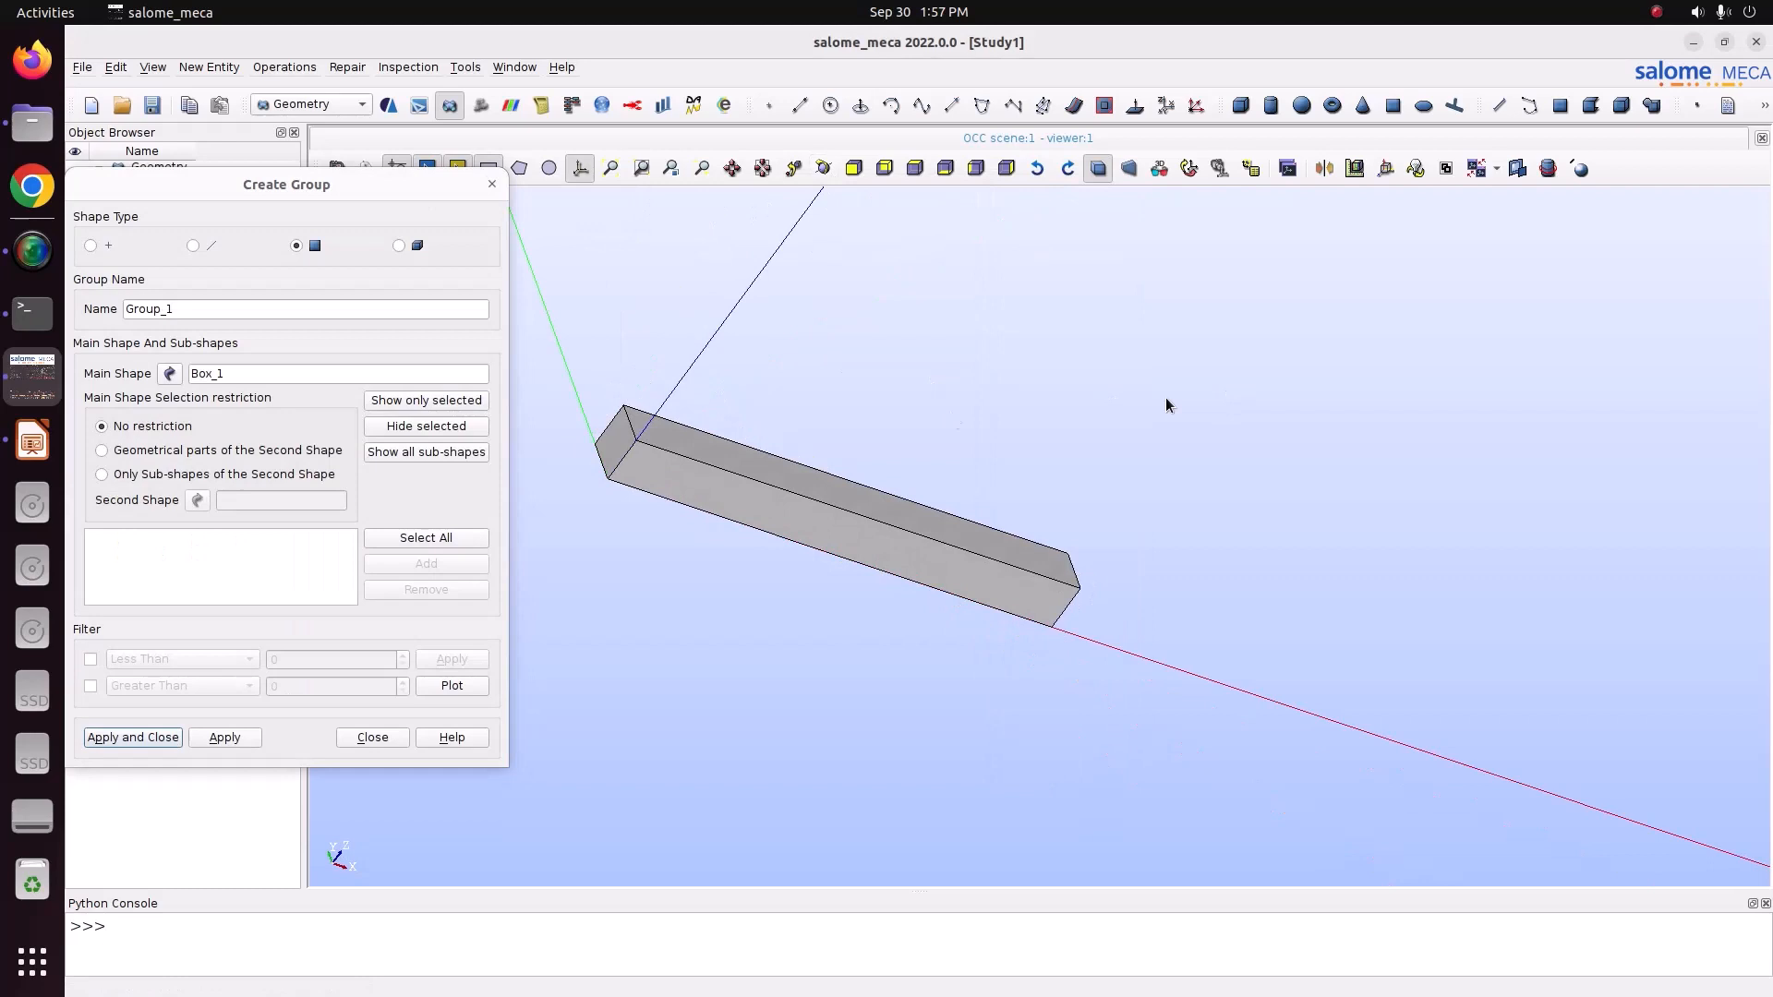
{"action": "left_click", "coordinate": [625, 447]}
{"action": "left_click", "coordinate": [426, 564]}
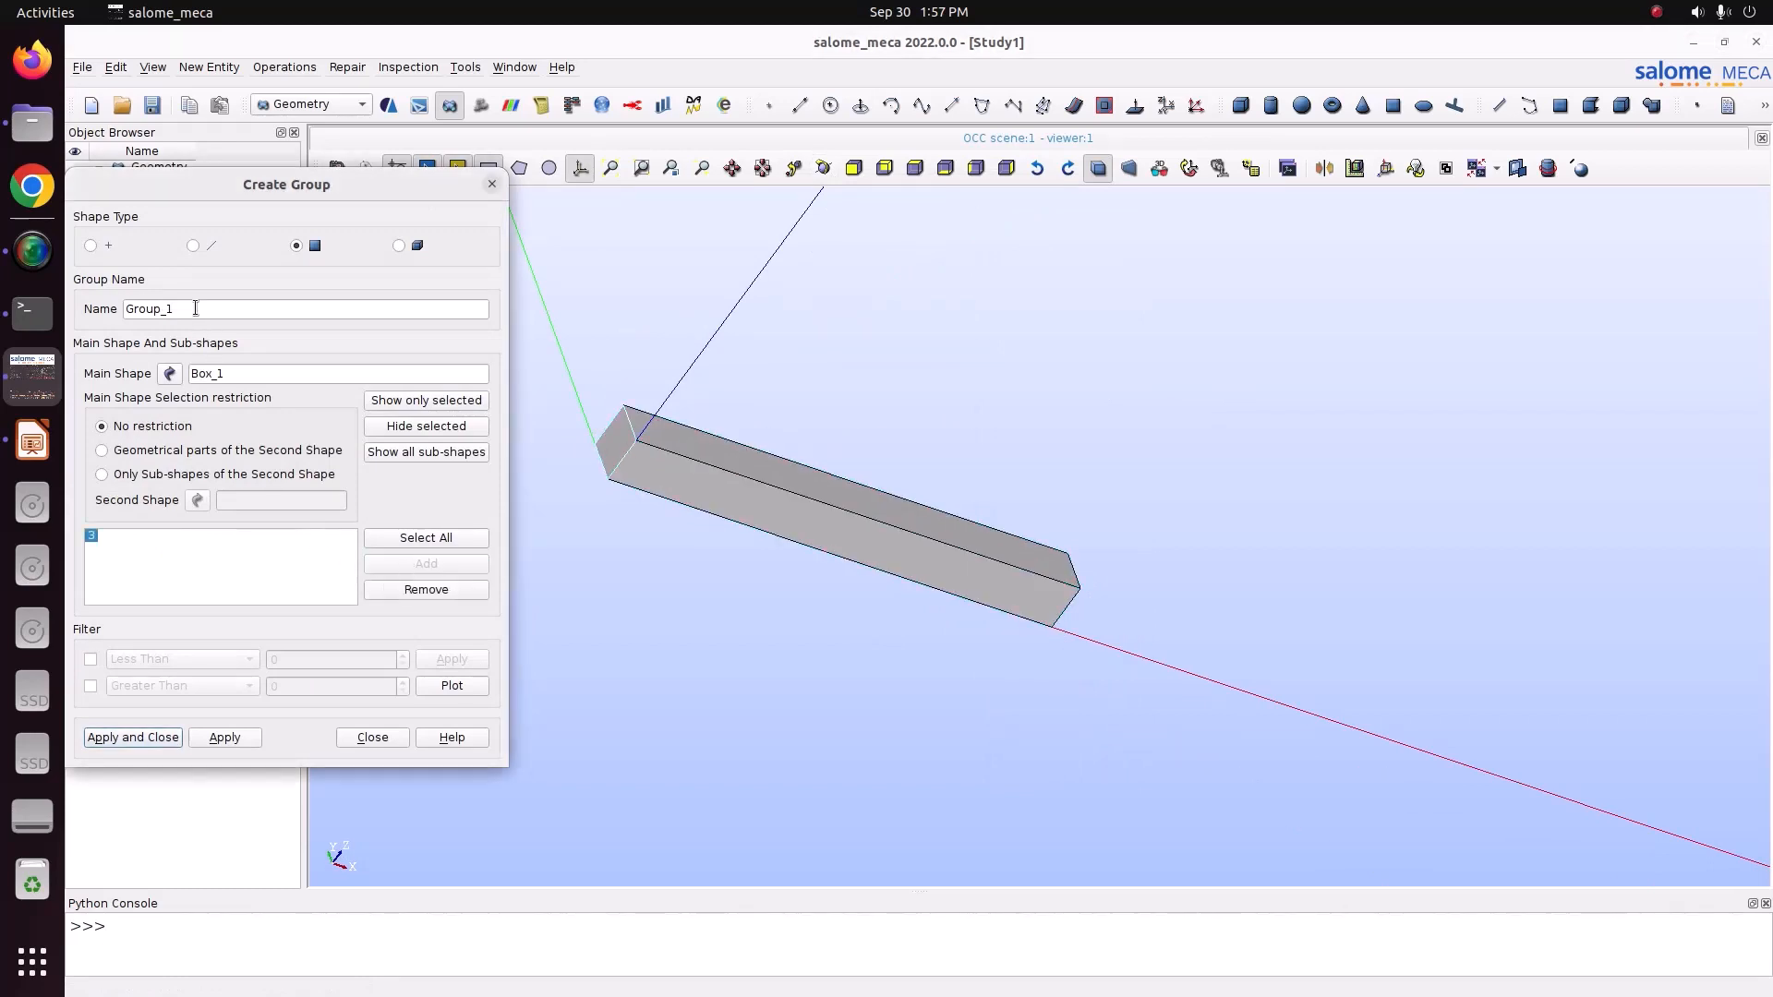
{"action": "left_click_drag", "start_coordinate": [195, 308], "coordinate": [127, 291]}
{"action": "type", "text": "Fix"}
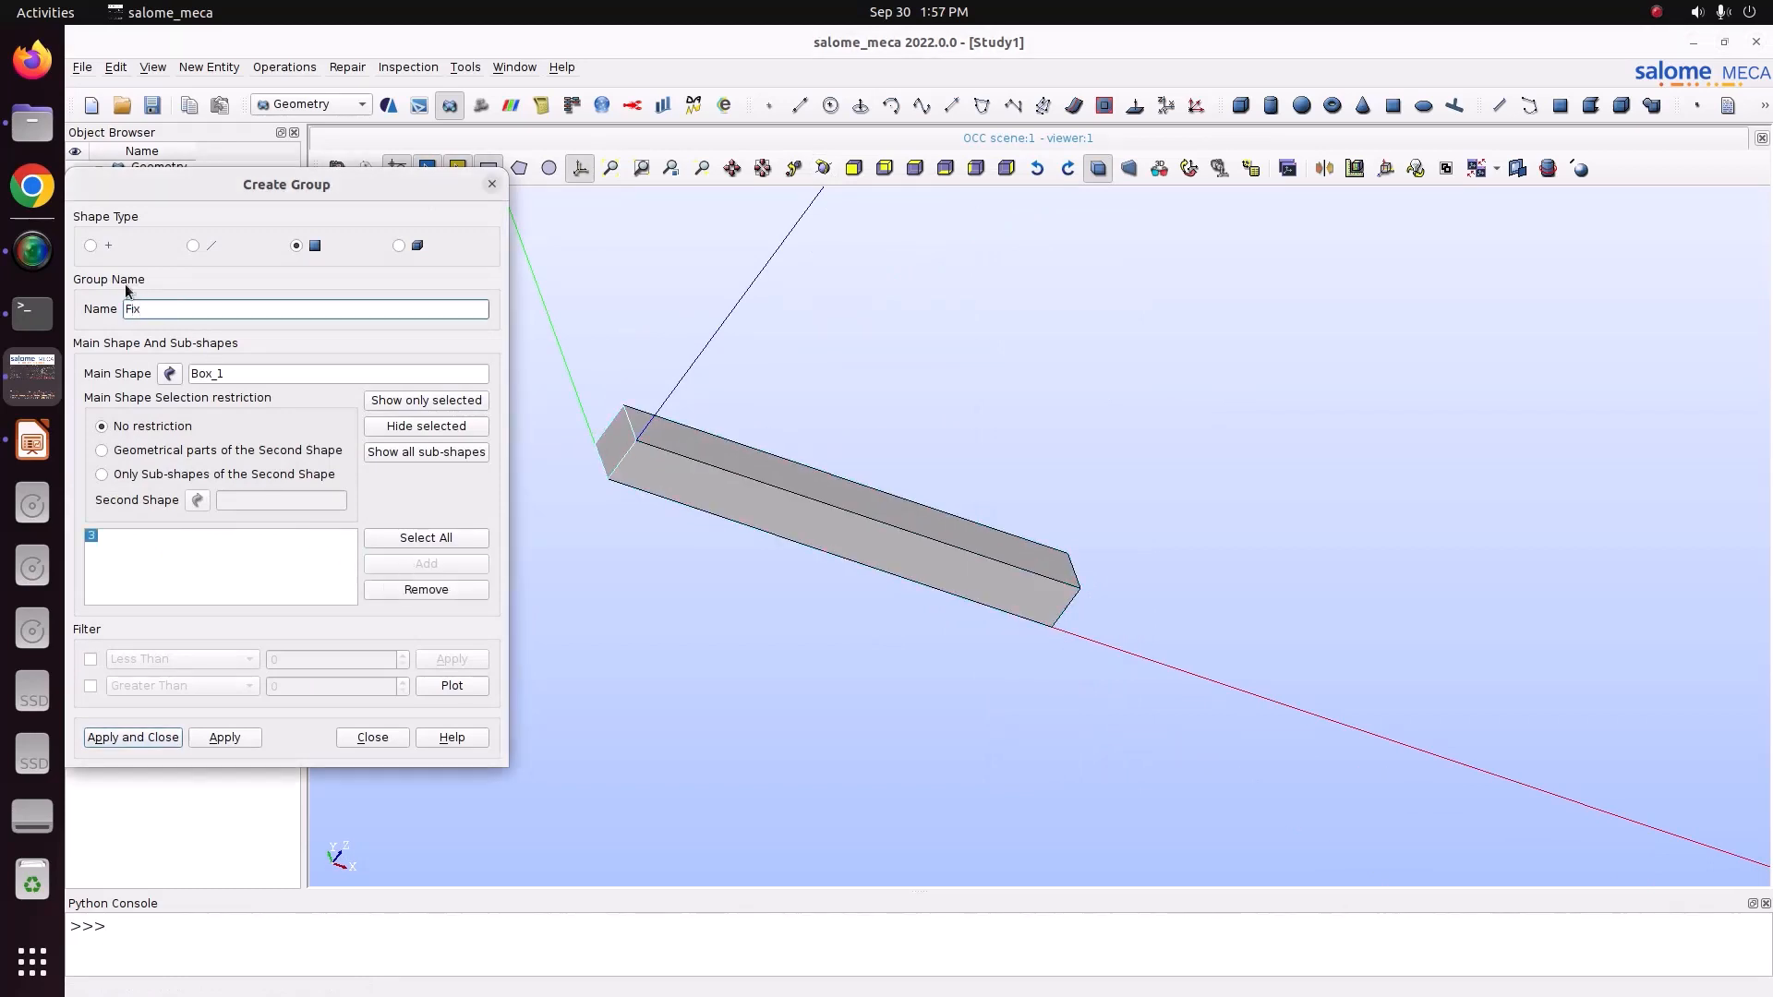
{"action": "left_click", "coordinate": [225, 737]}
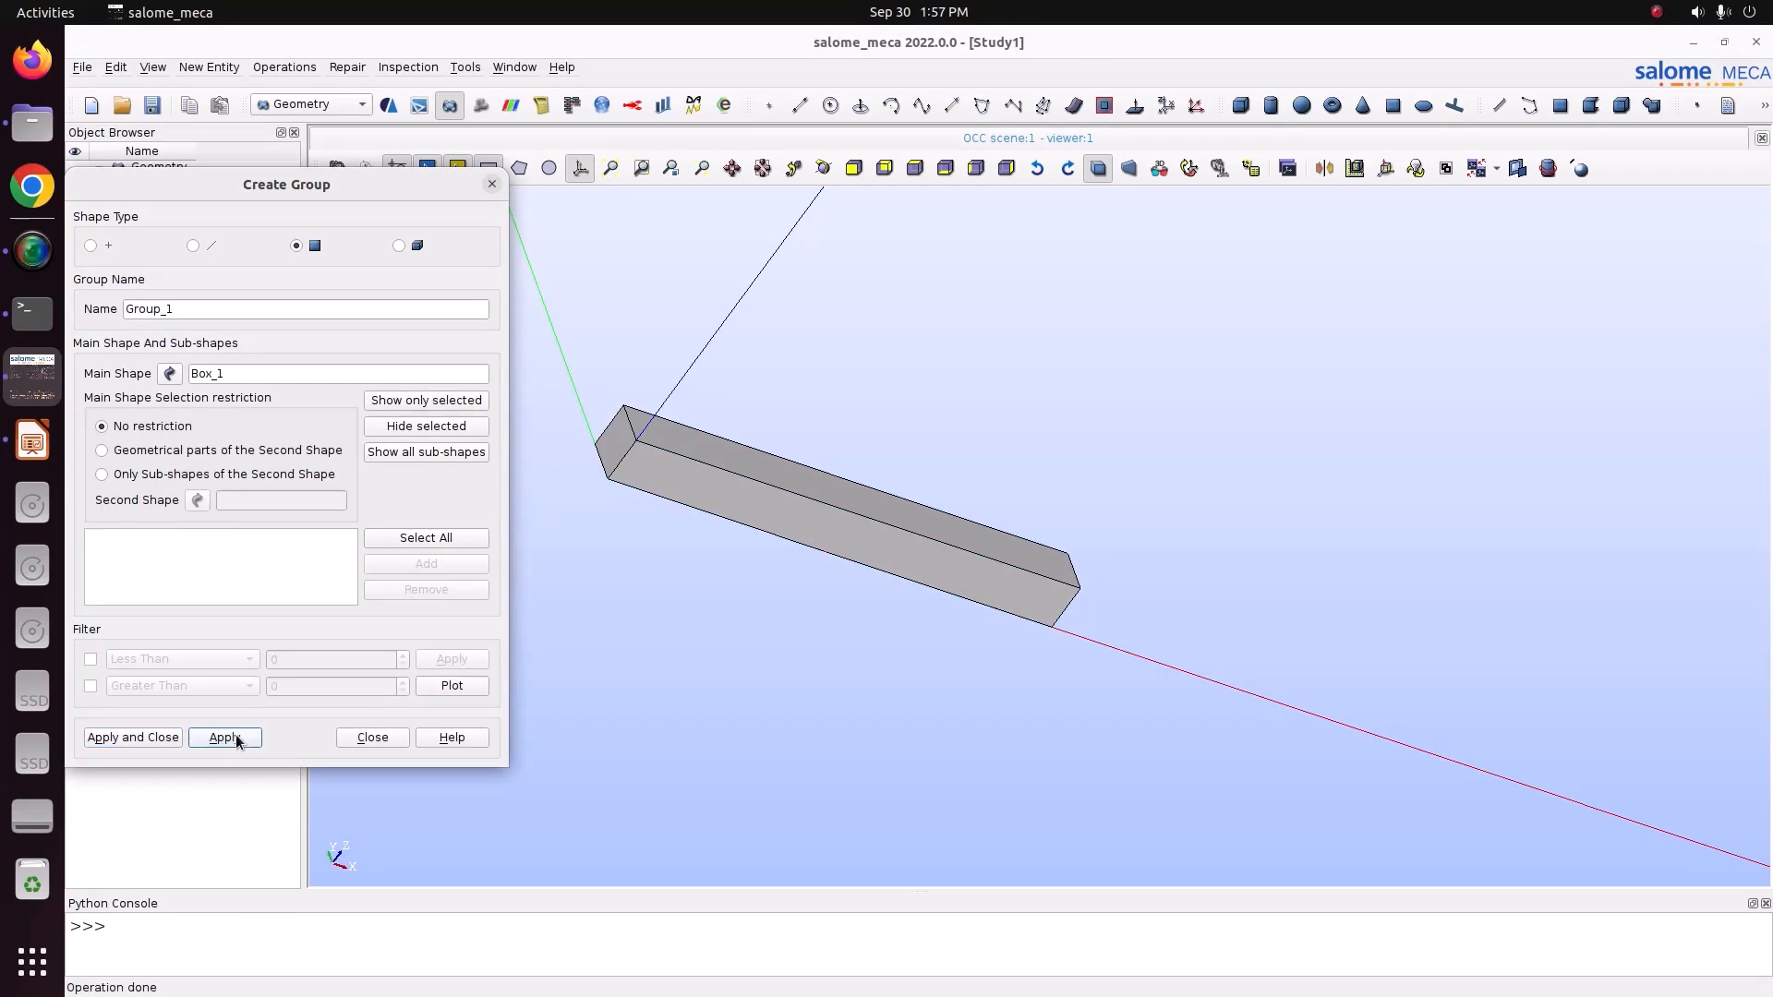
{"action": "left_click", "coordinate": [373, 738]}
{"action": "left_click", "coordinate": [117, 247]}
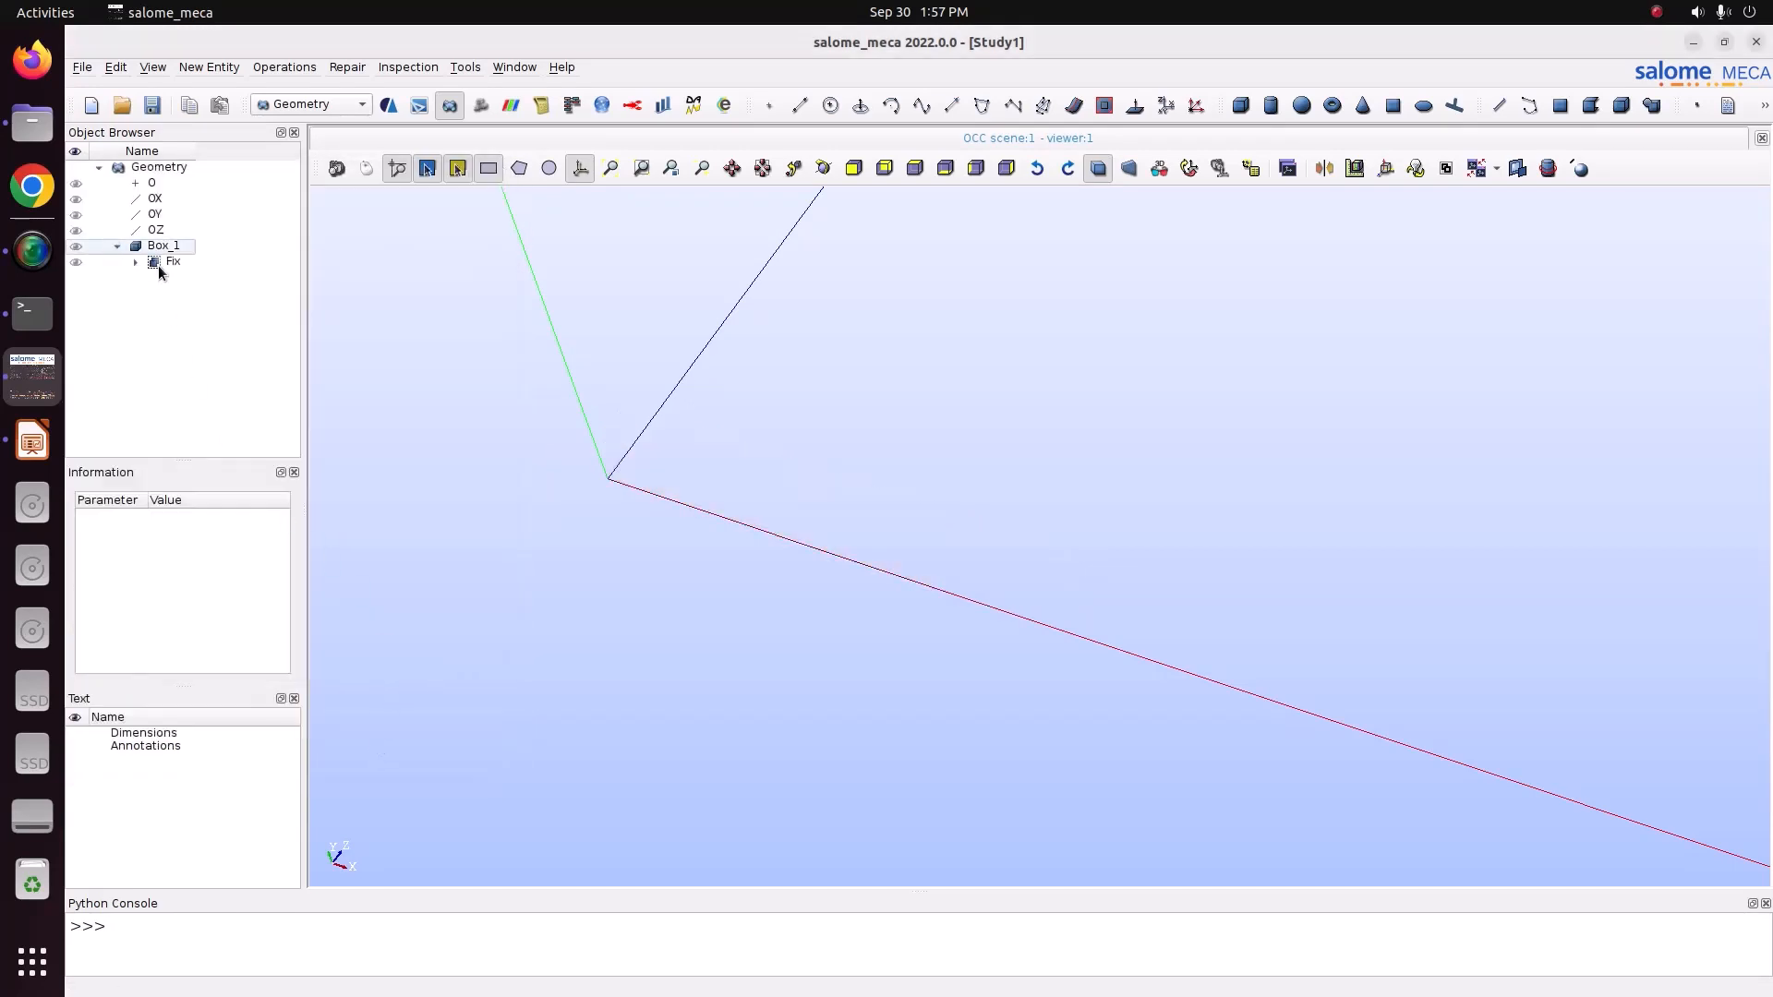
{"action": "left_click", "coordinate": [158, 265]}
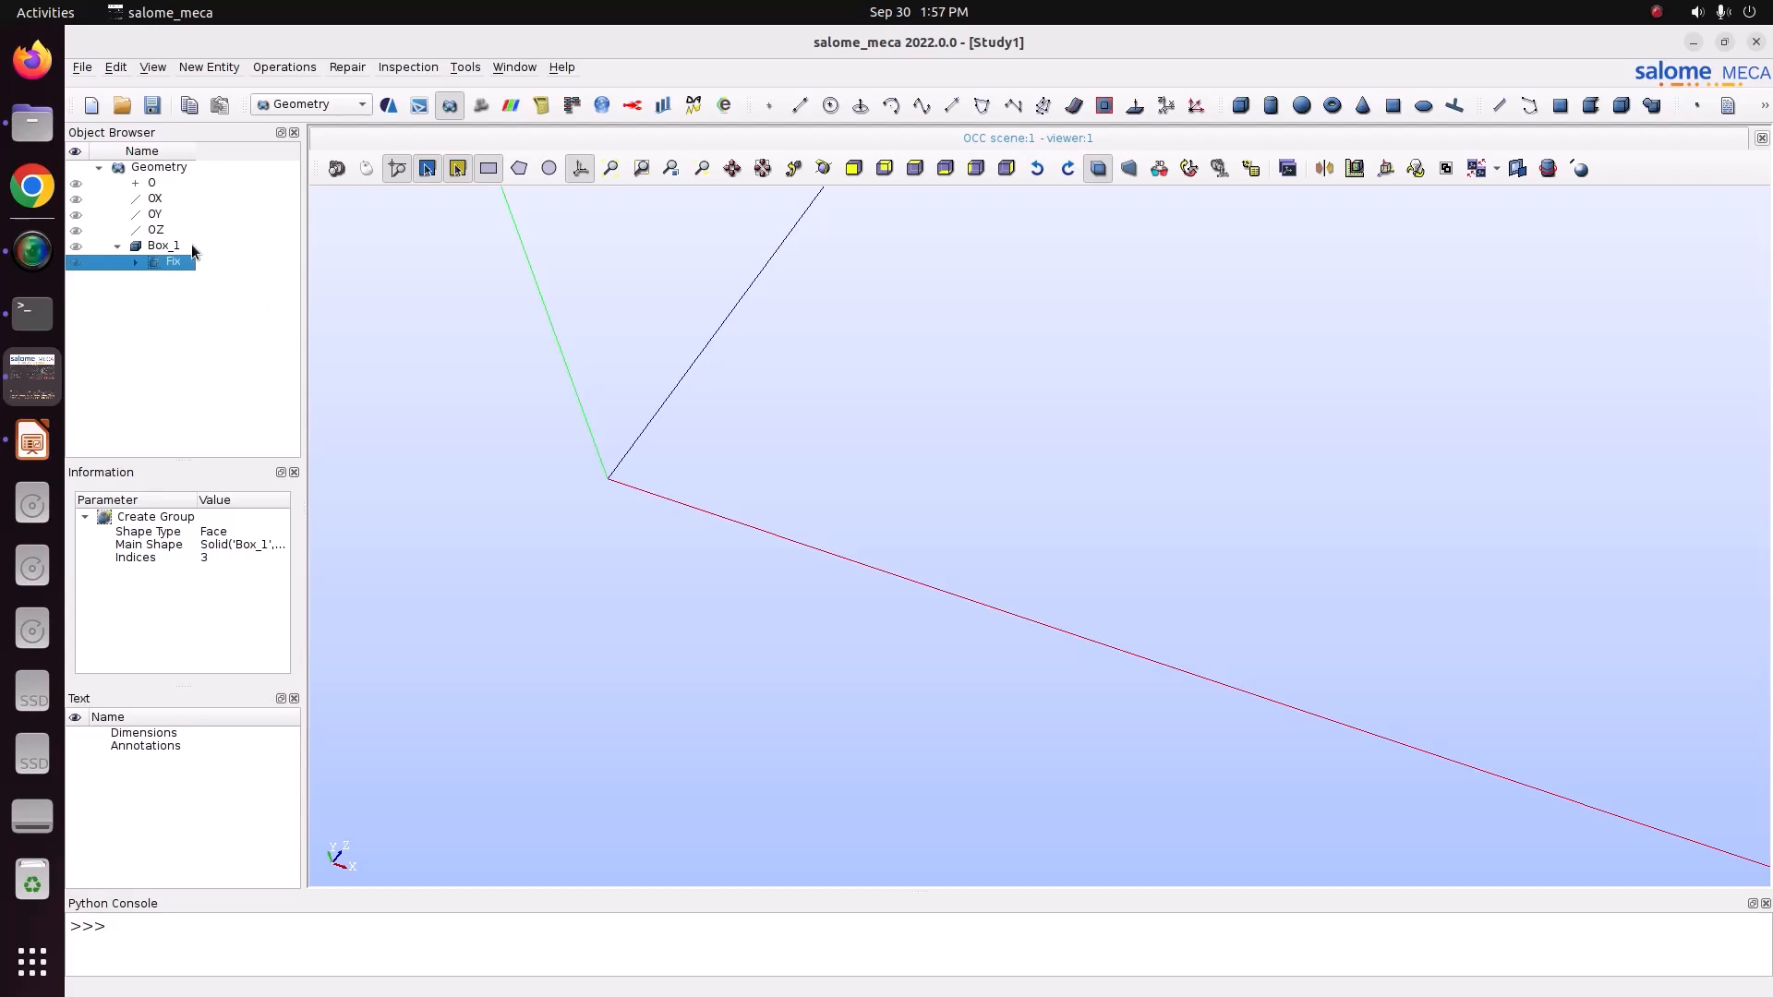
Save the study as Study1 in the 2_bar_gavity_load folder under Pictures.
{"action": "left_click", "coordinate": [83, 67]}
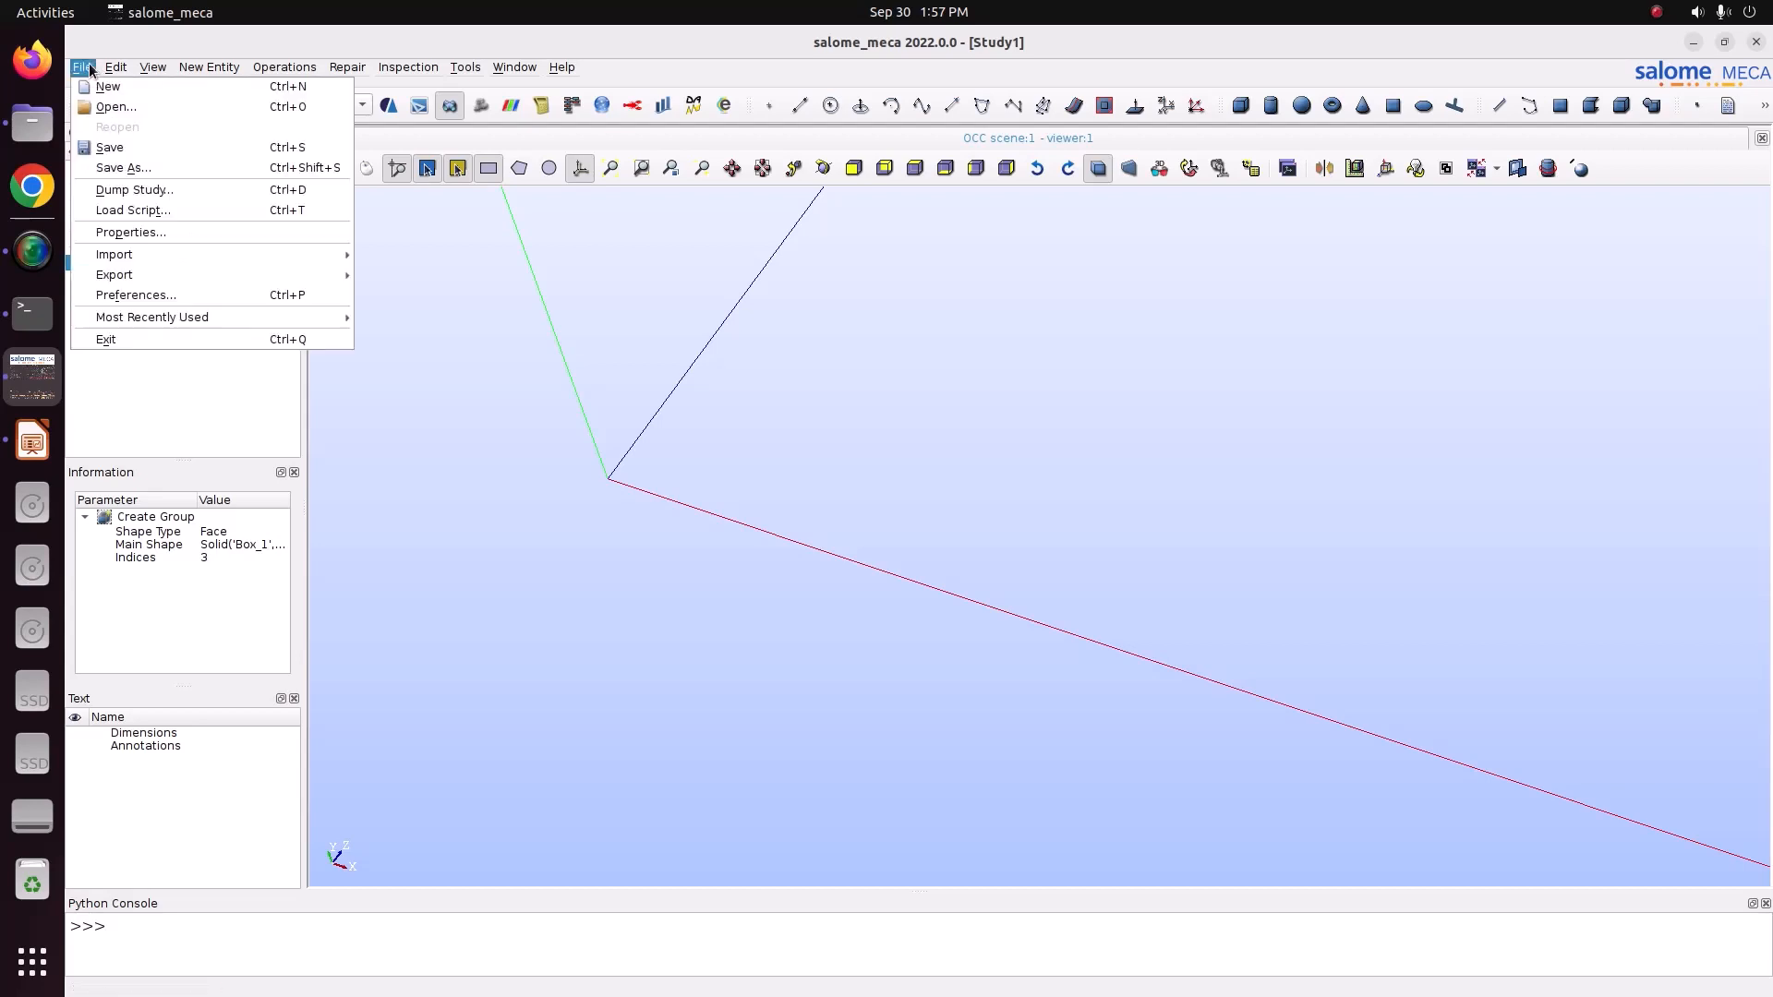
{"action": "left_click", "coordinate": [123, 169]}
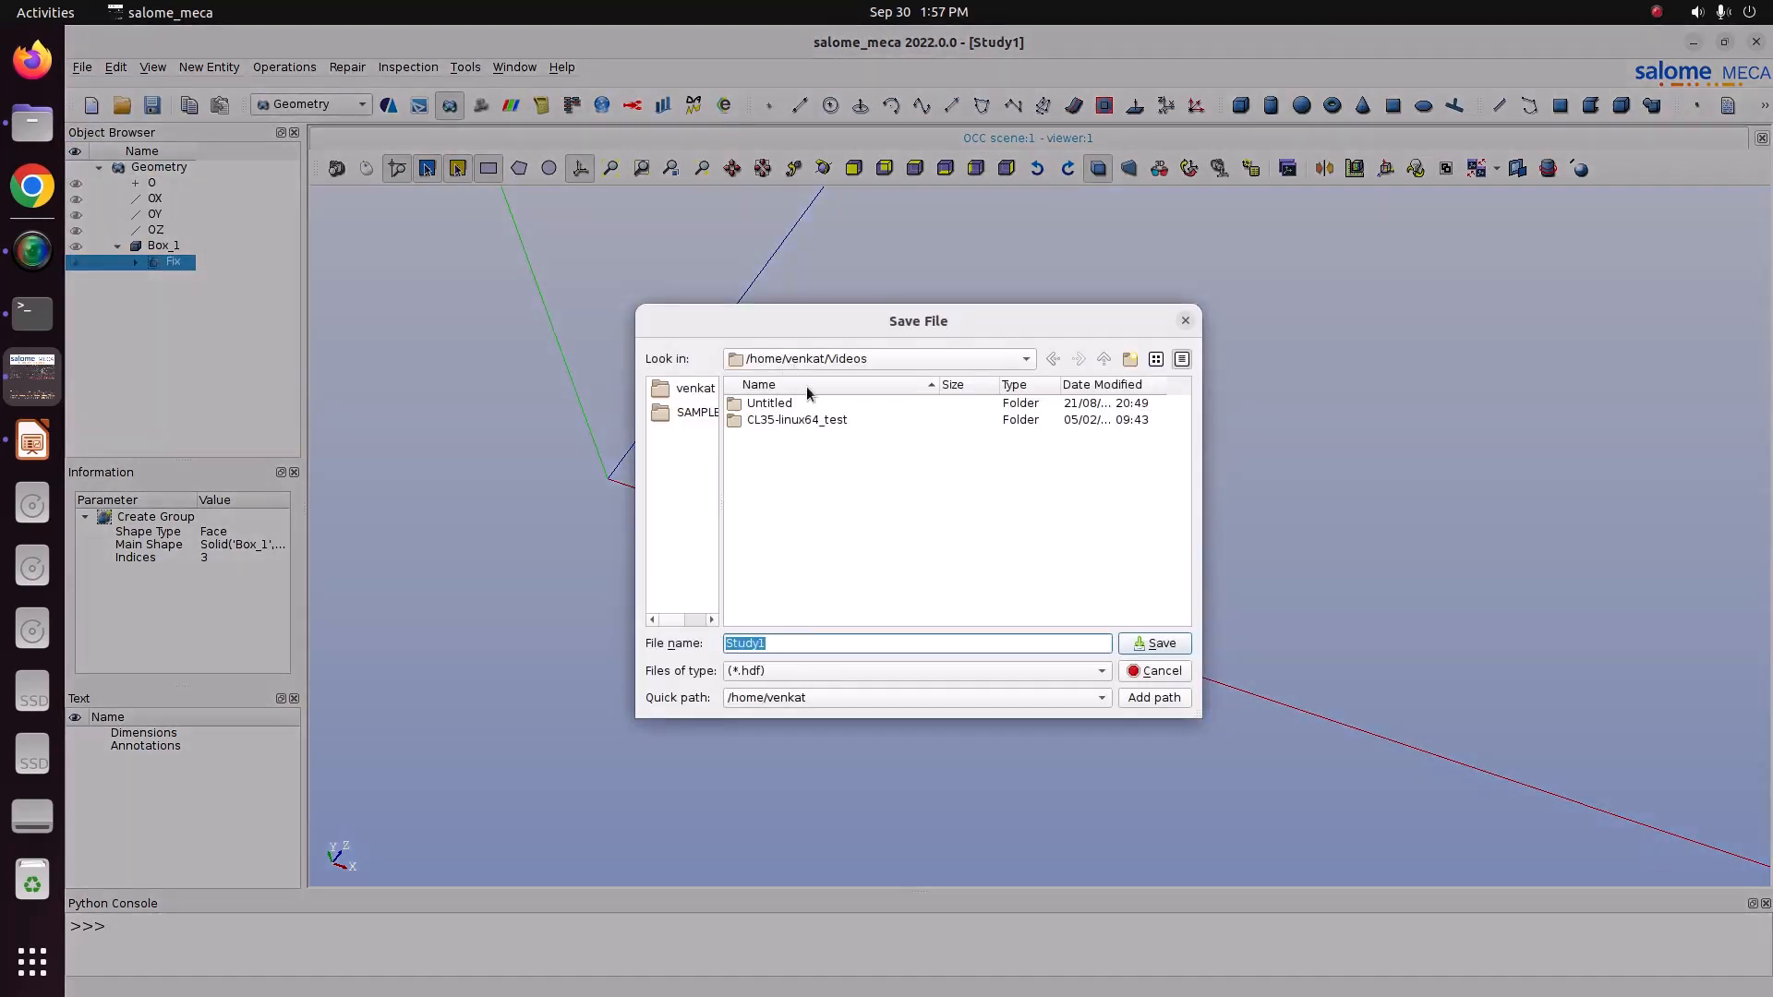
{"action": "left_click", "coordinate": [817, 357]}
{"action": "left_click", "coordinate": [819, 373]}
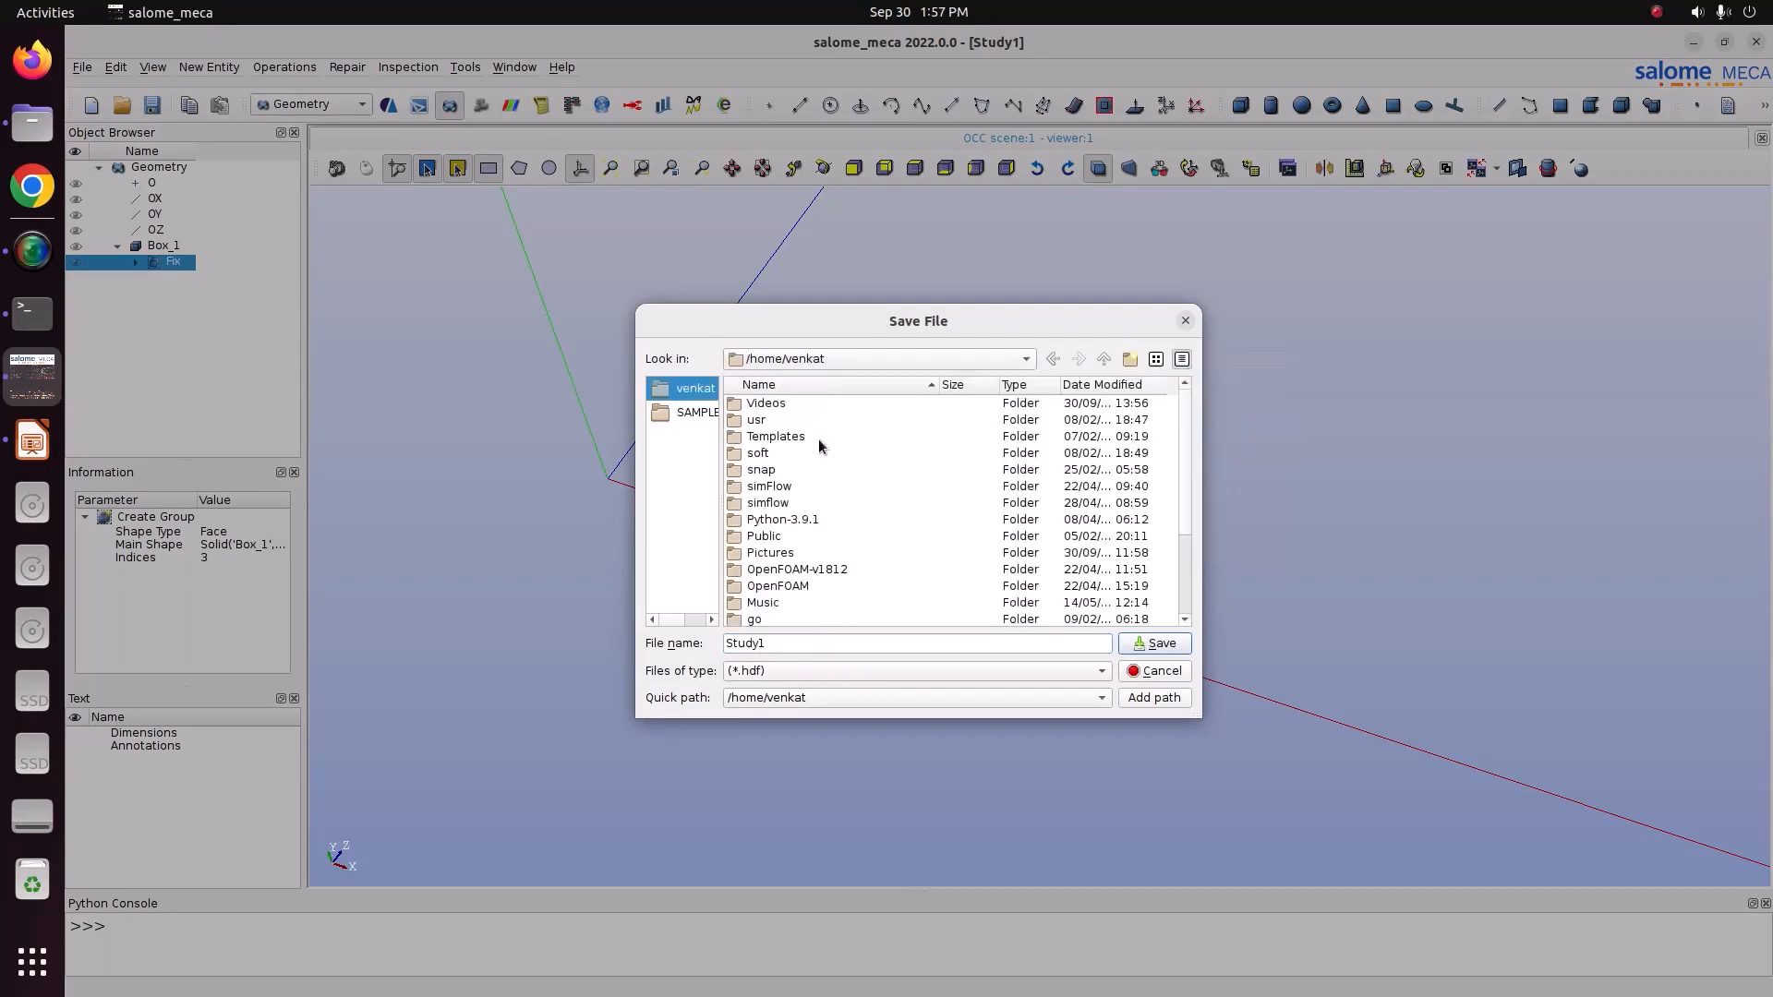
{"action": "double_click", "coordinate": [794, 552]}
{"action": "double_click", "coordinate": [796, 436]}
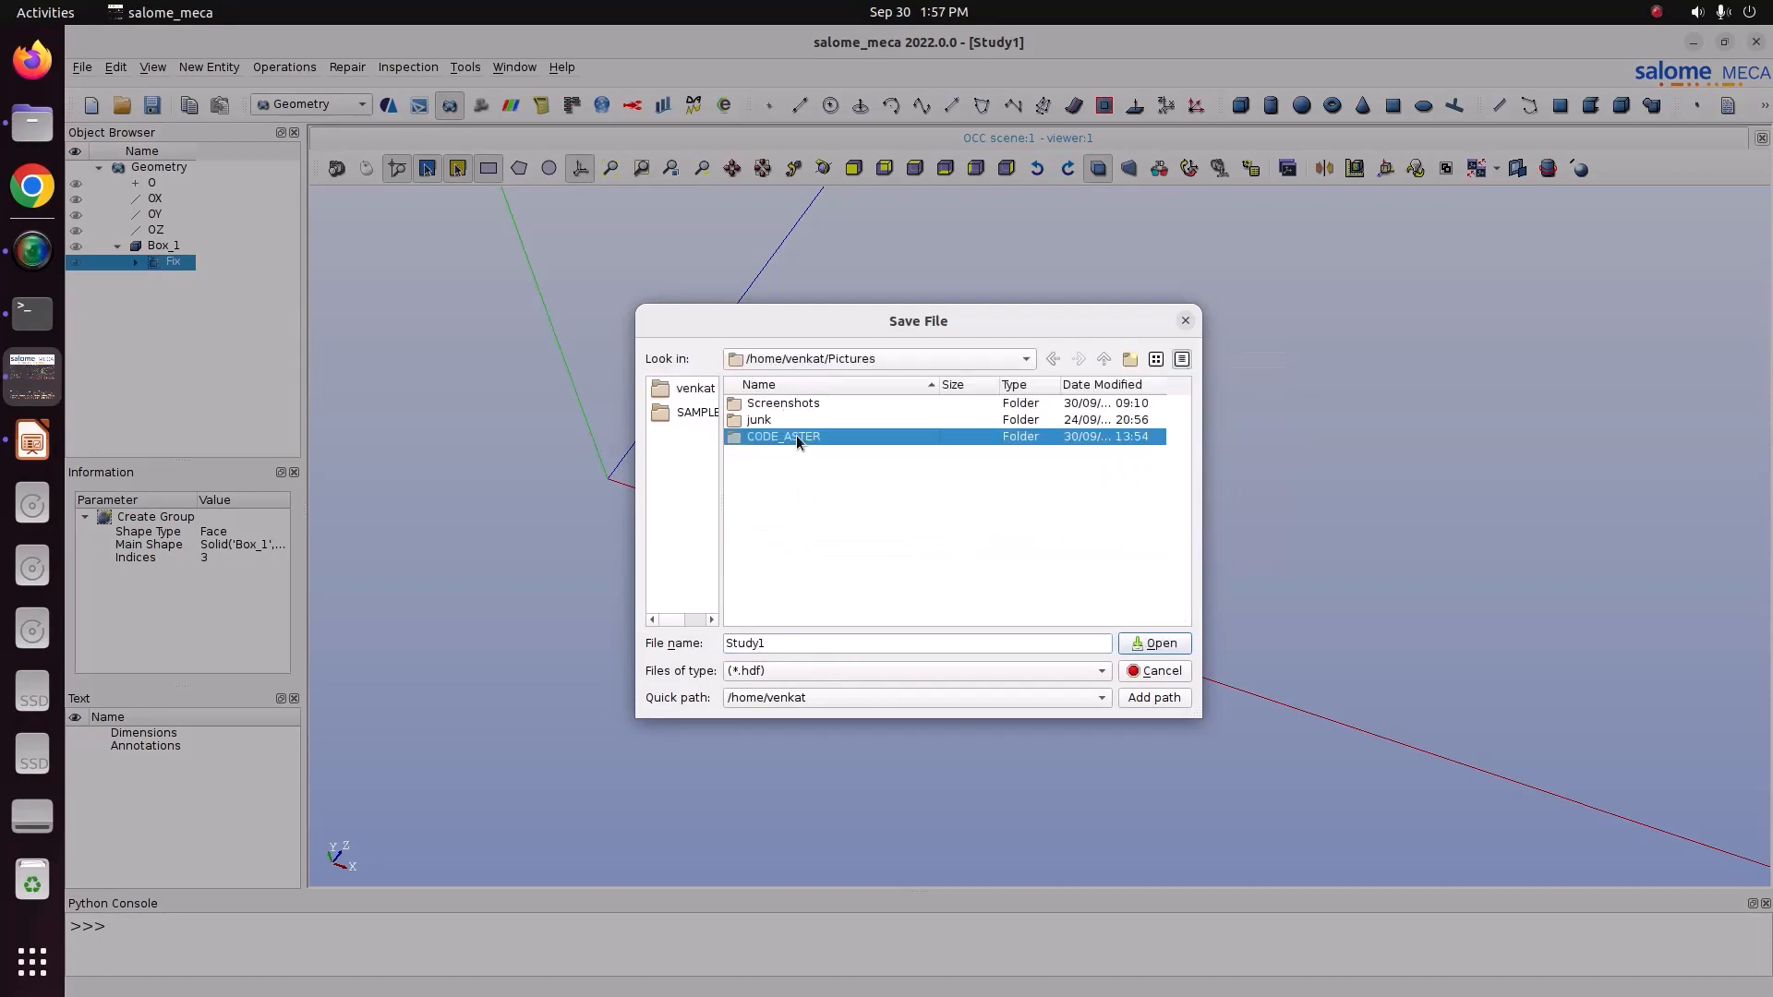
{"action": "double_click", "coordinate": [794, 436]}
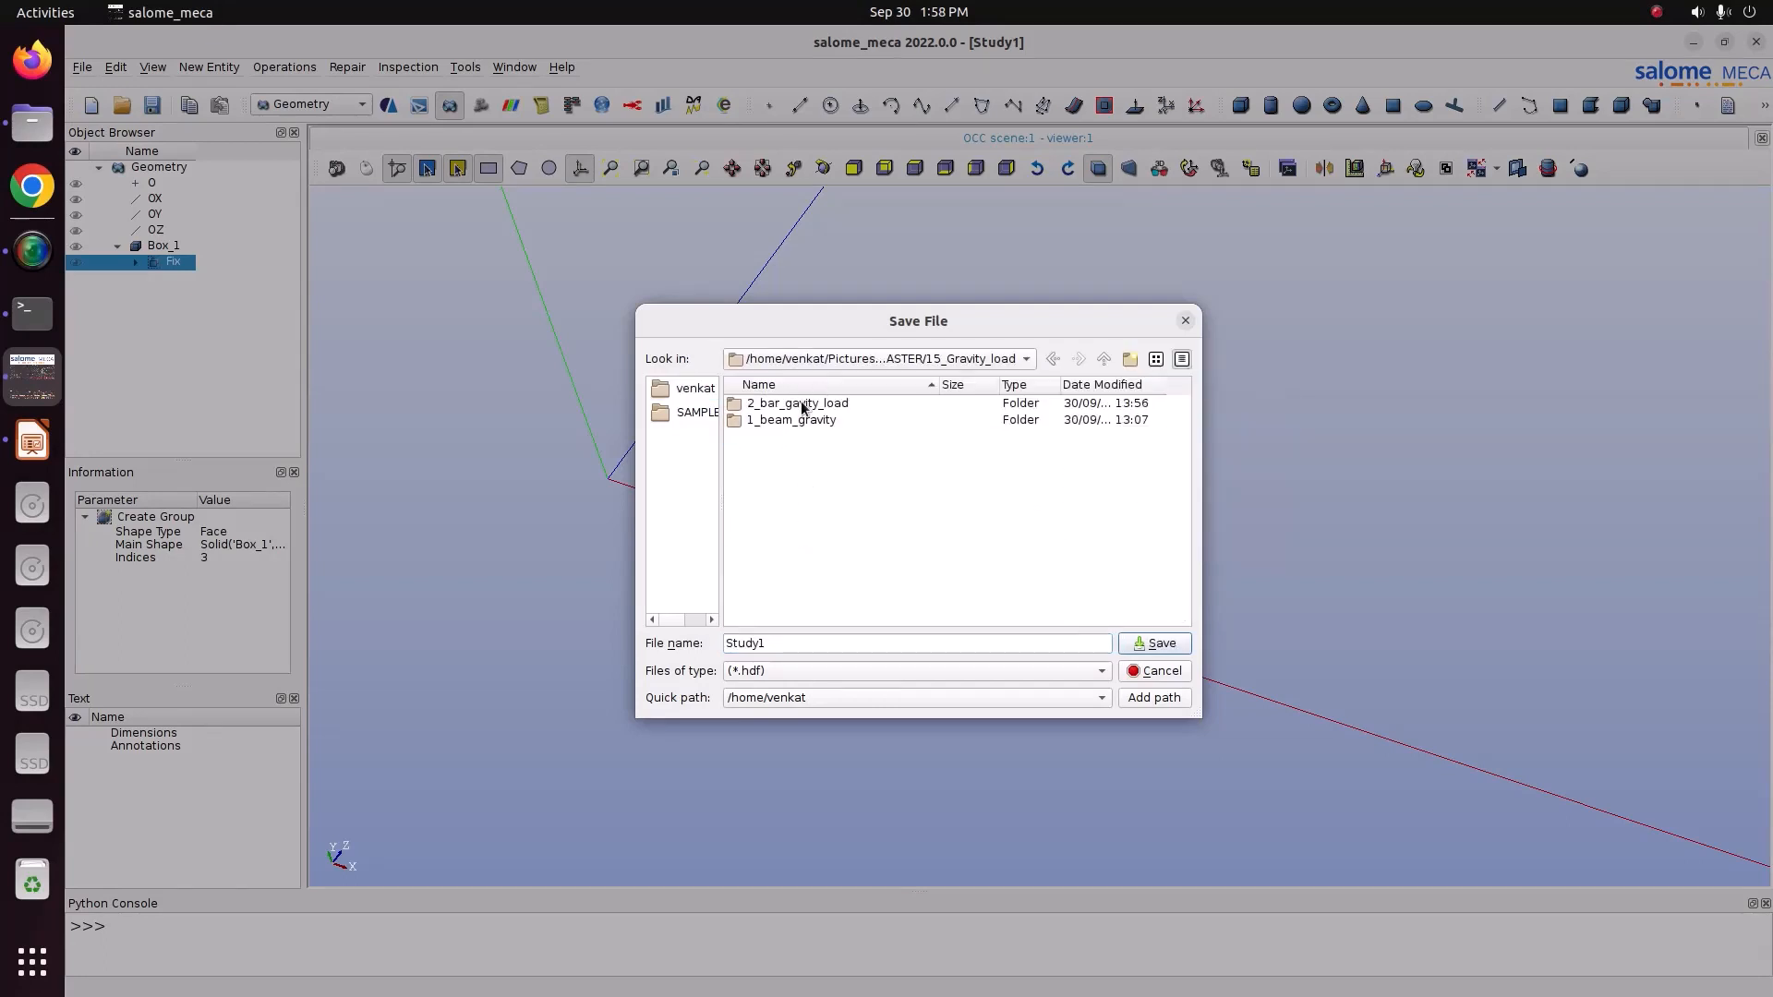
{"action": "double_click", "coordinate": [796, 422]}
{"action": "left_click", "coordinate": [1183, 645]}
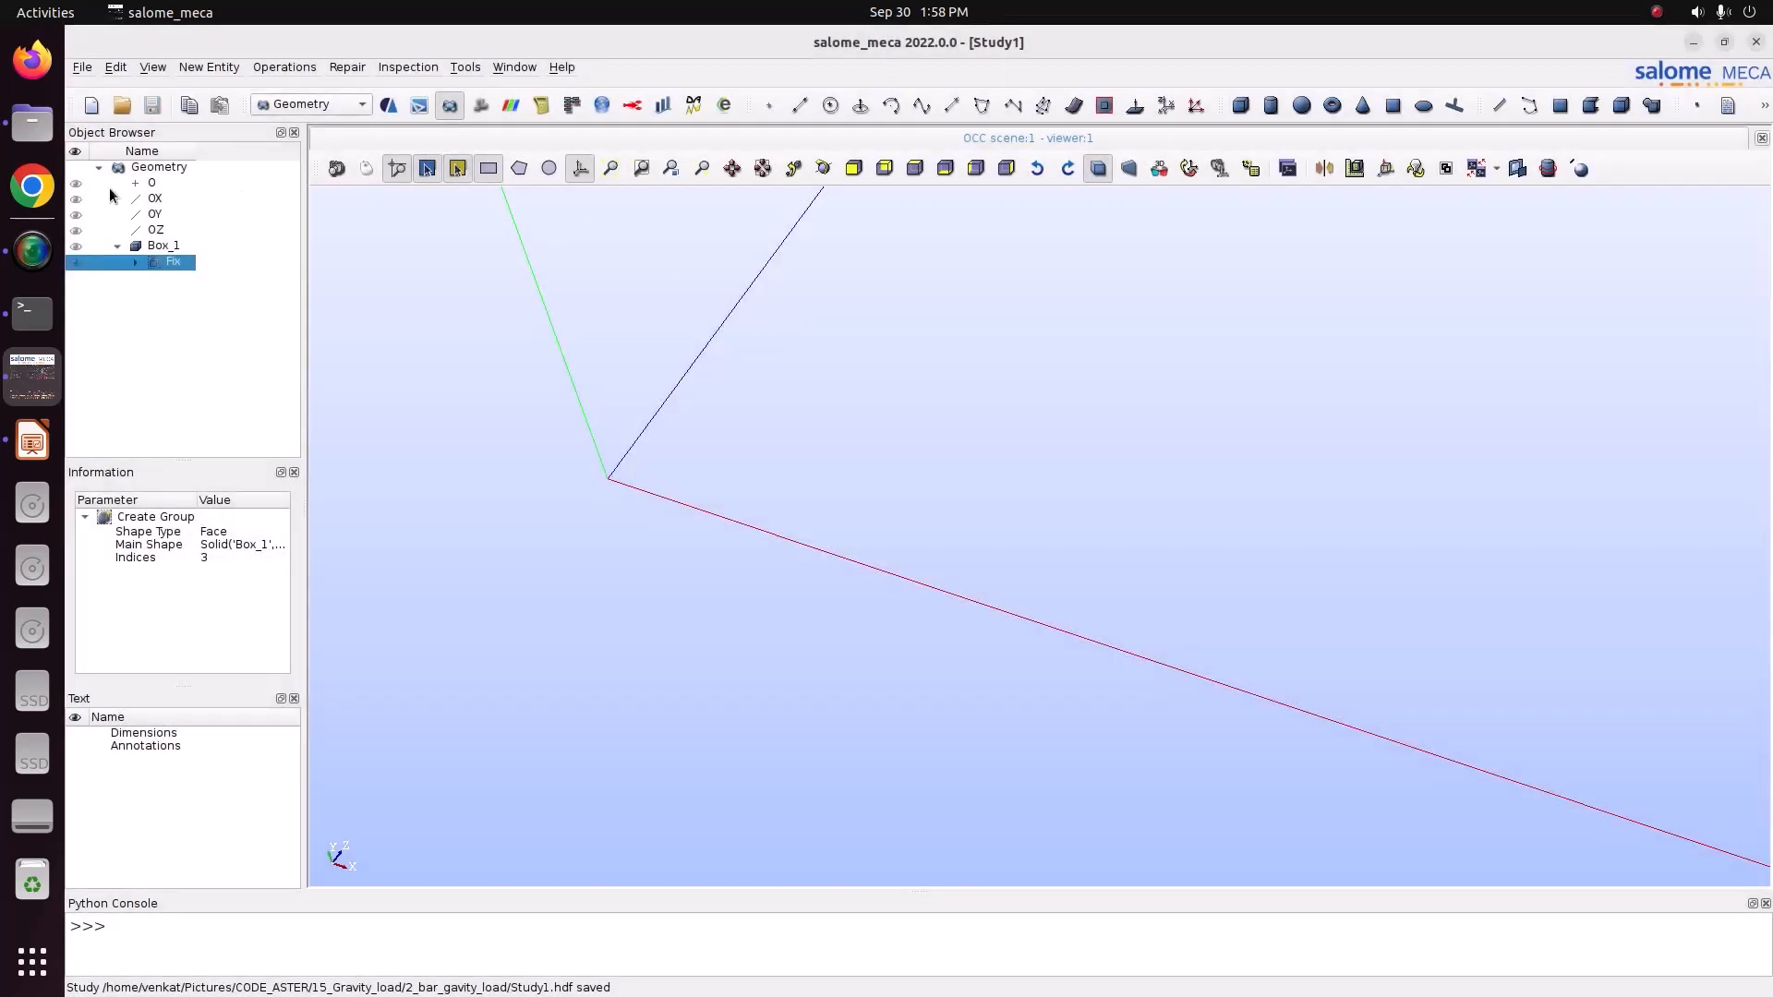
Switch to the Mesh module and start a mesh on Box_1 with the Hexahedron (i,j,k) 3D algorithm.
{"action": "left_click", "coordinate": [312, 105]}
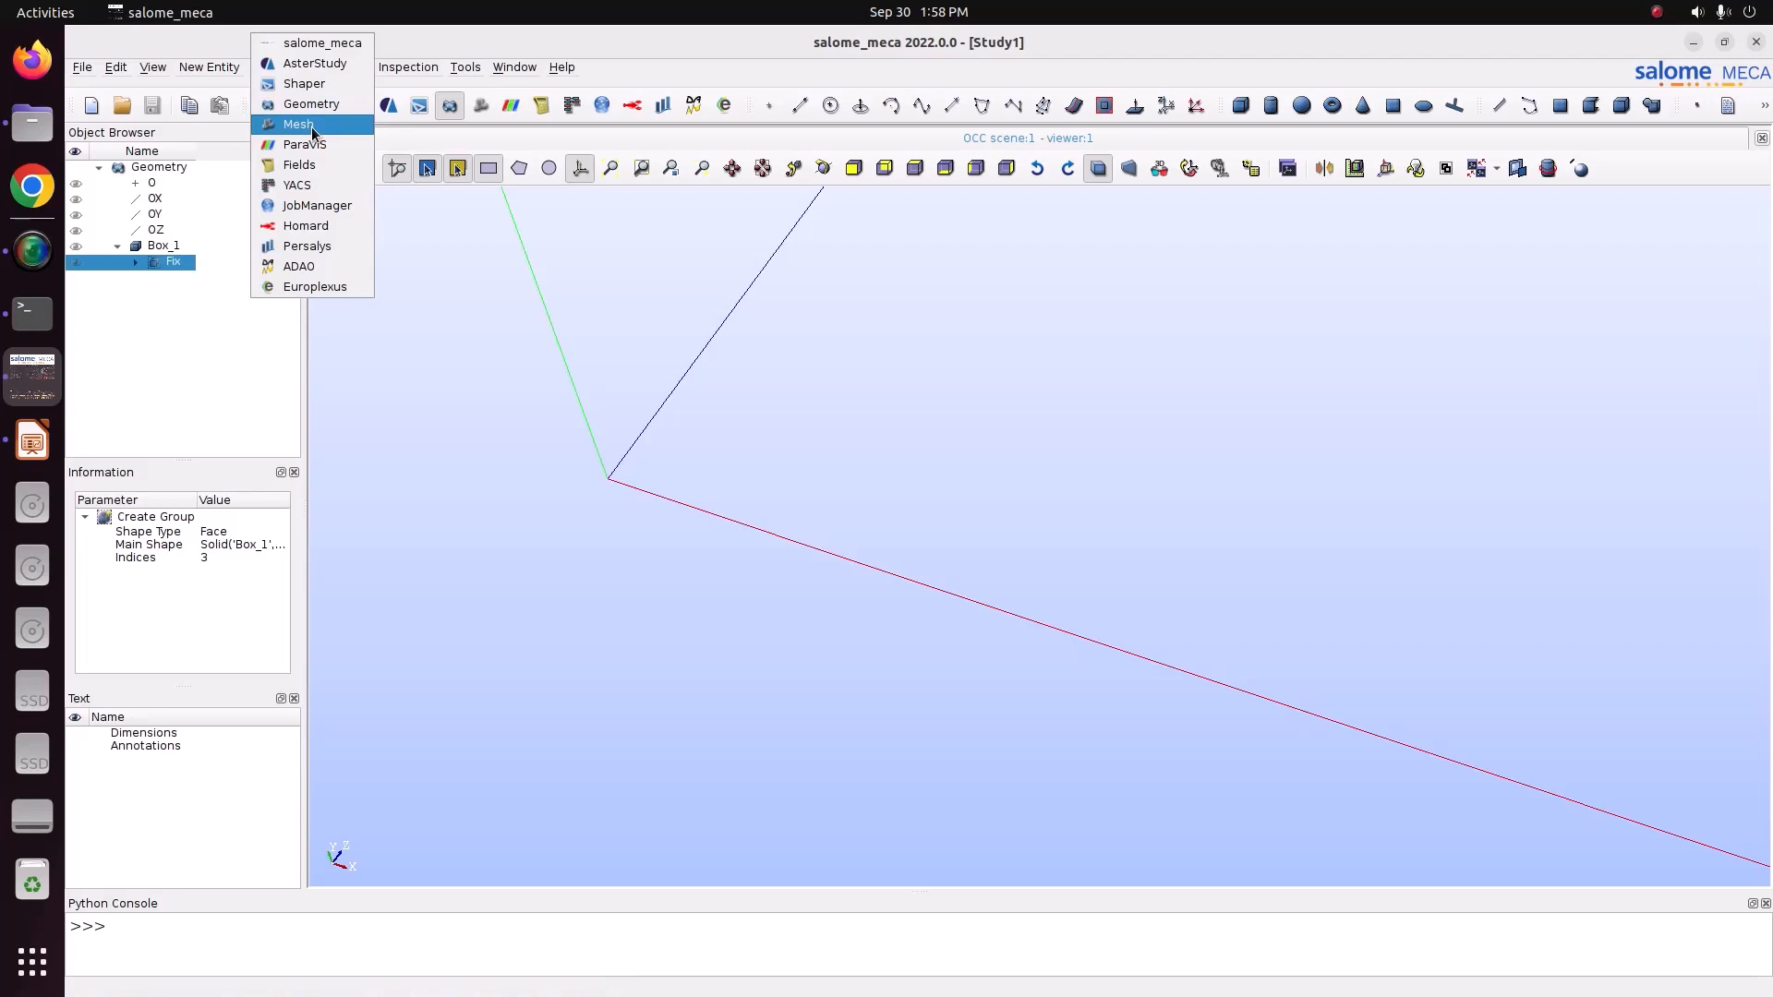
{"action": "left_click", "coordinate": [312, 125]}
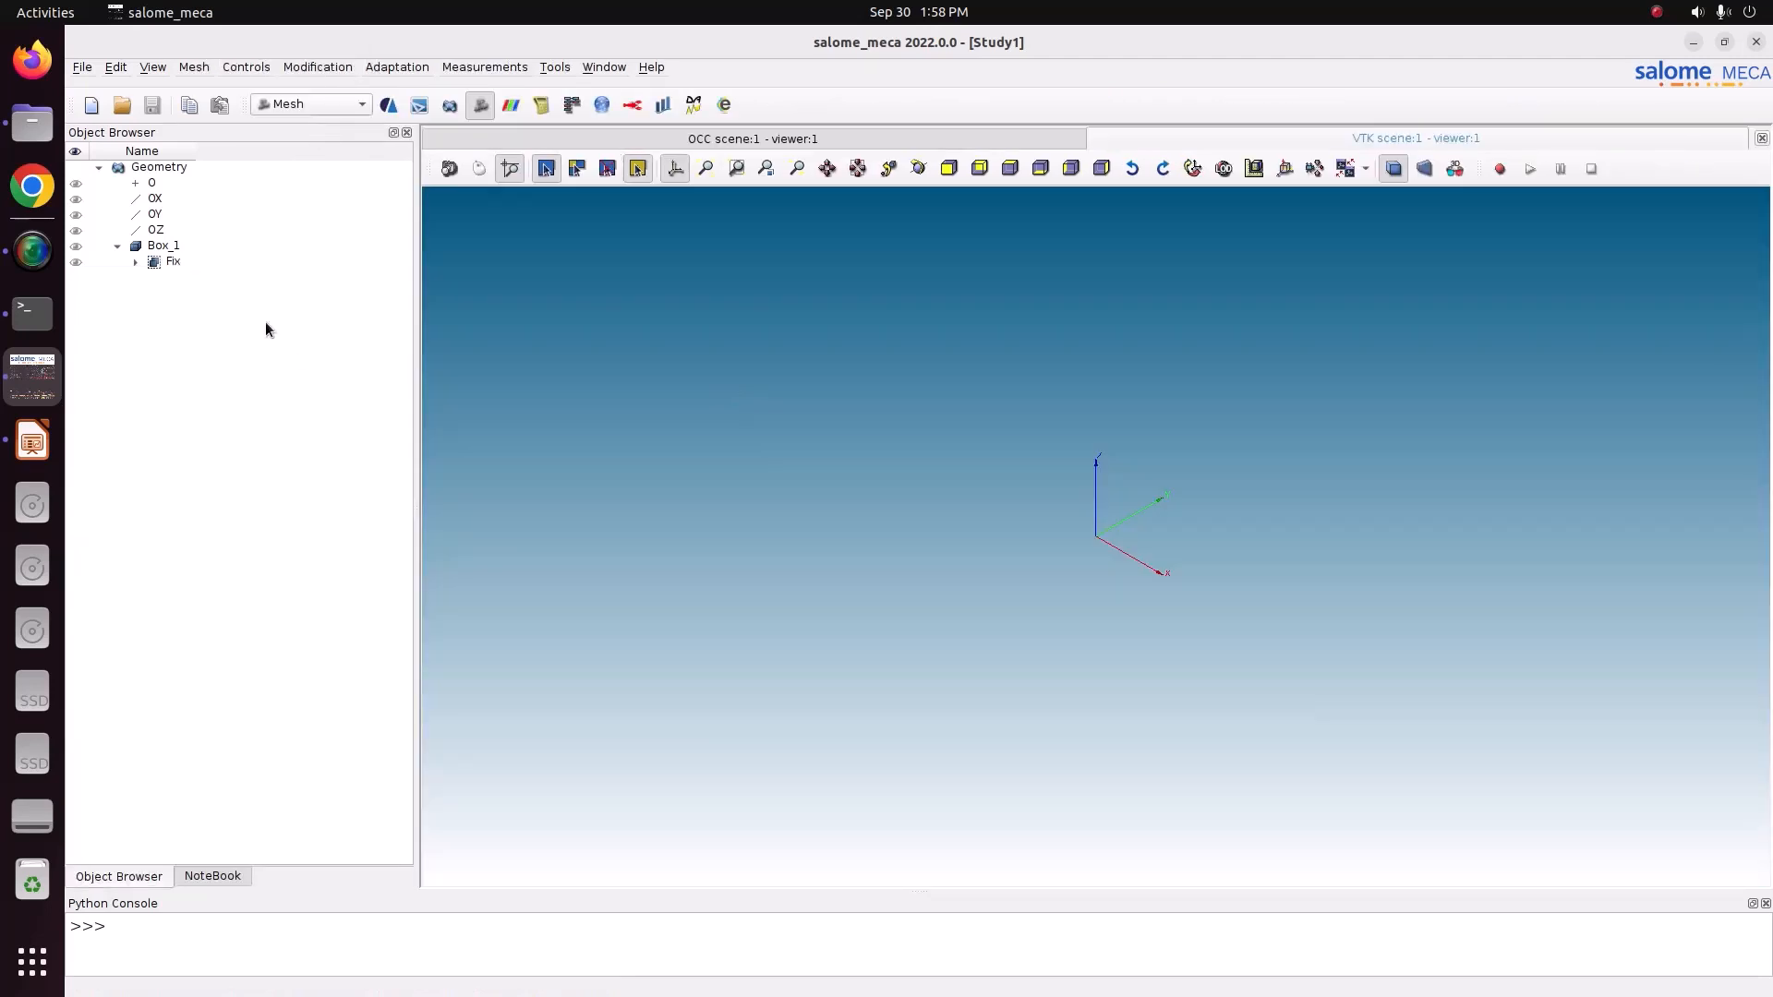
{"action": "left_click", "coordinate": [156, 247]}
{"action": "left_click", "coordinate": [187, 72]}
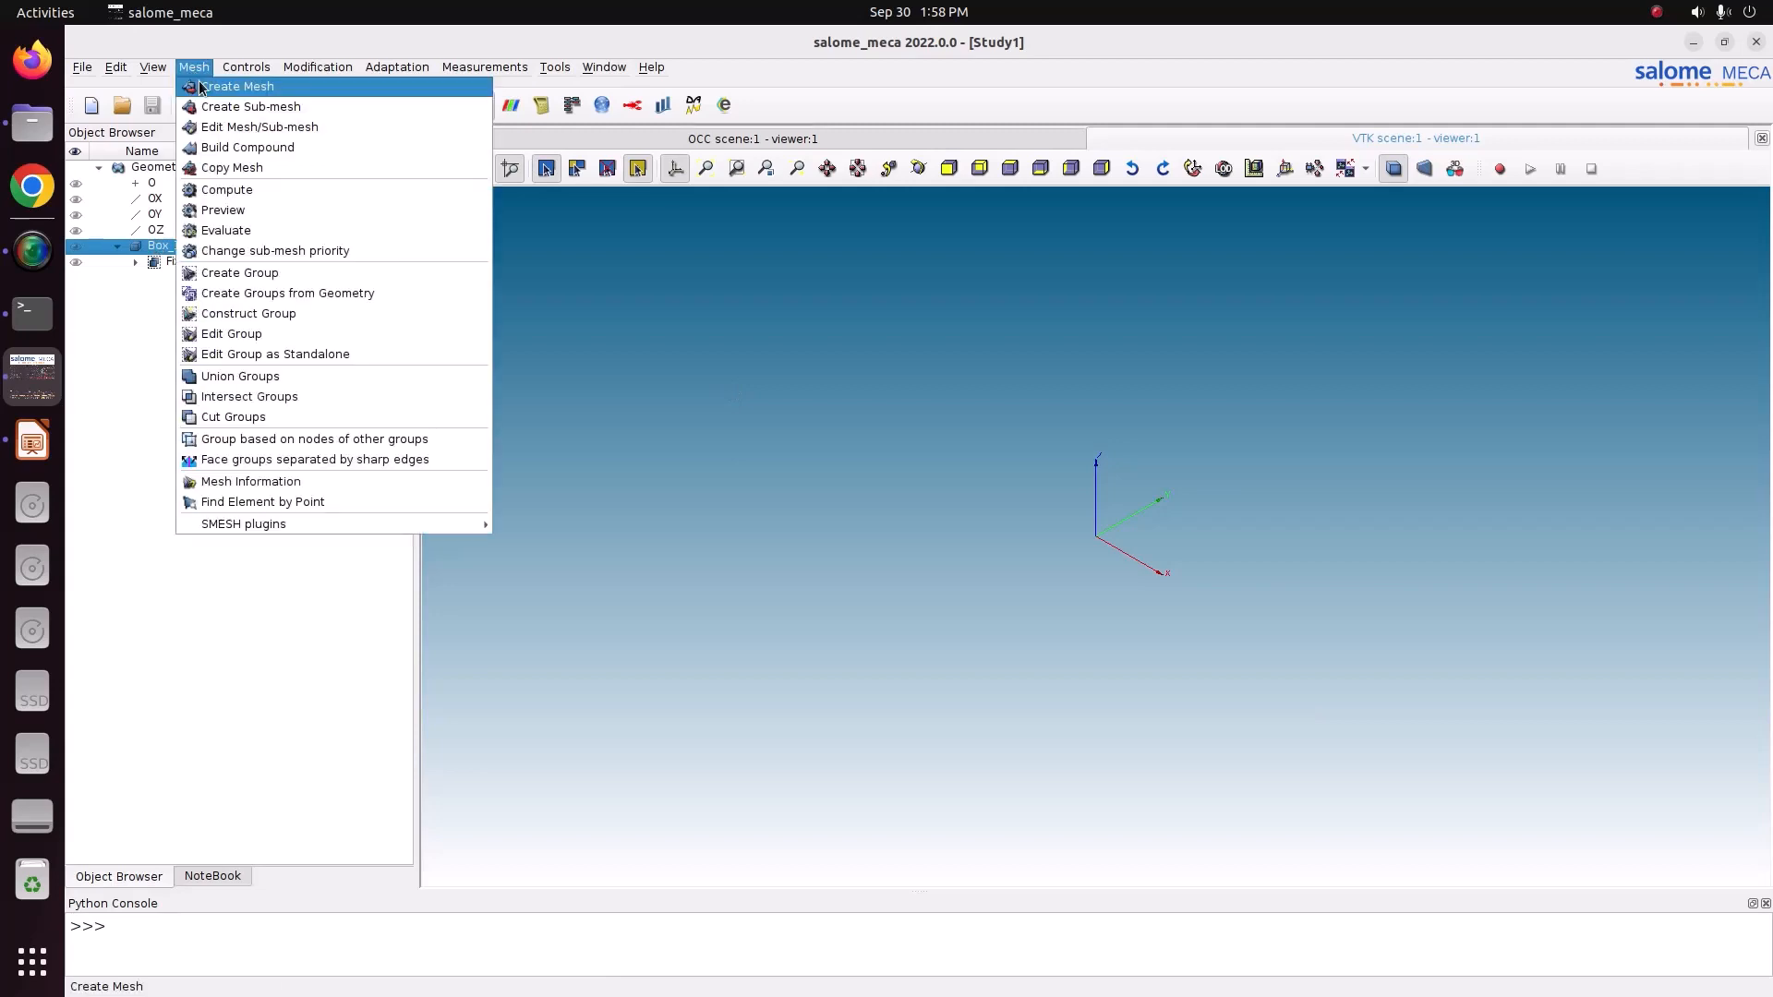
{"action": "left_click", "coordinate": [242, 87]}
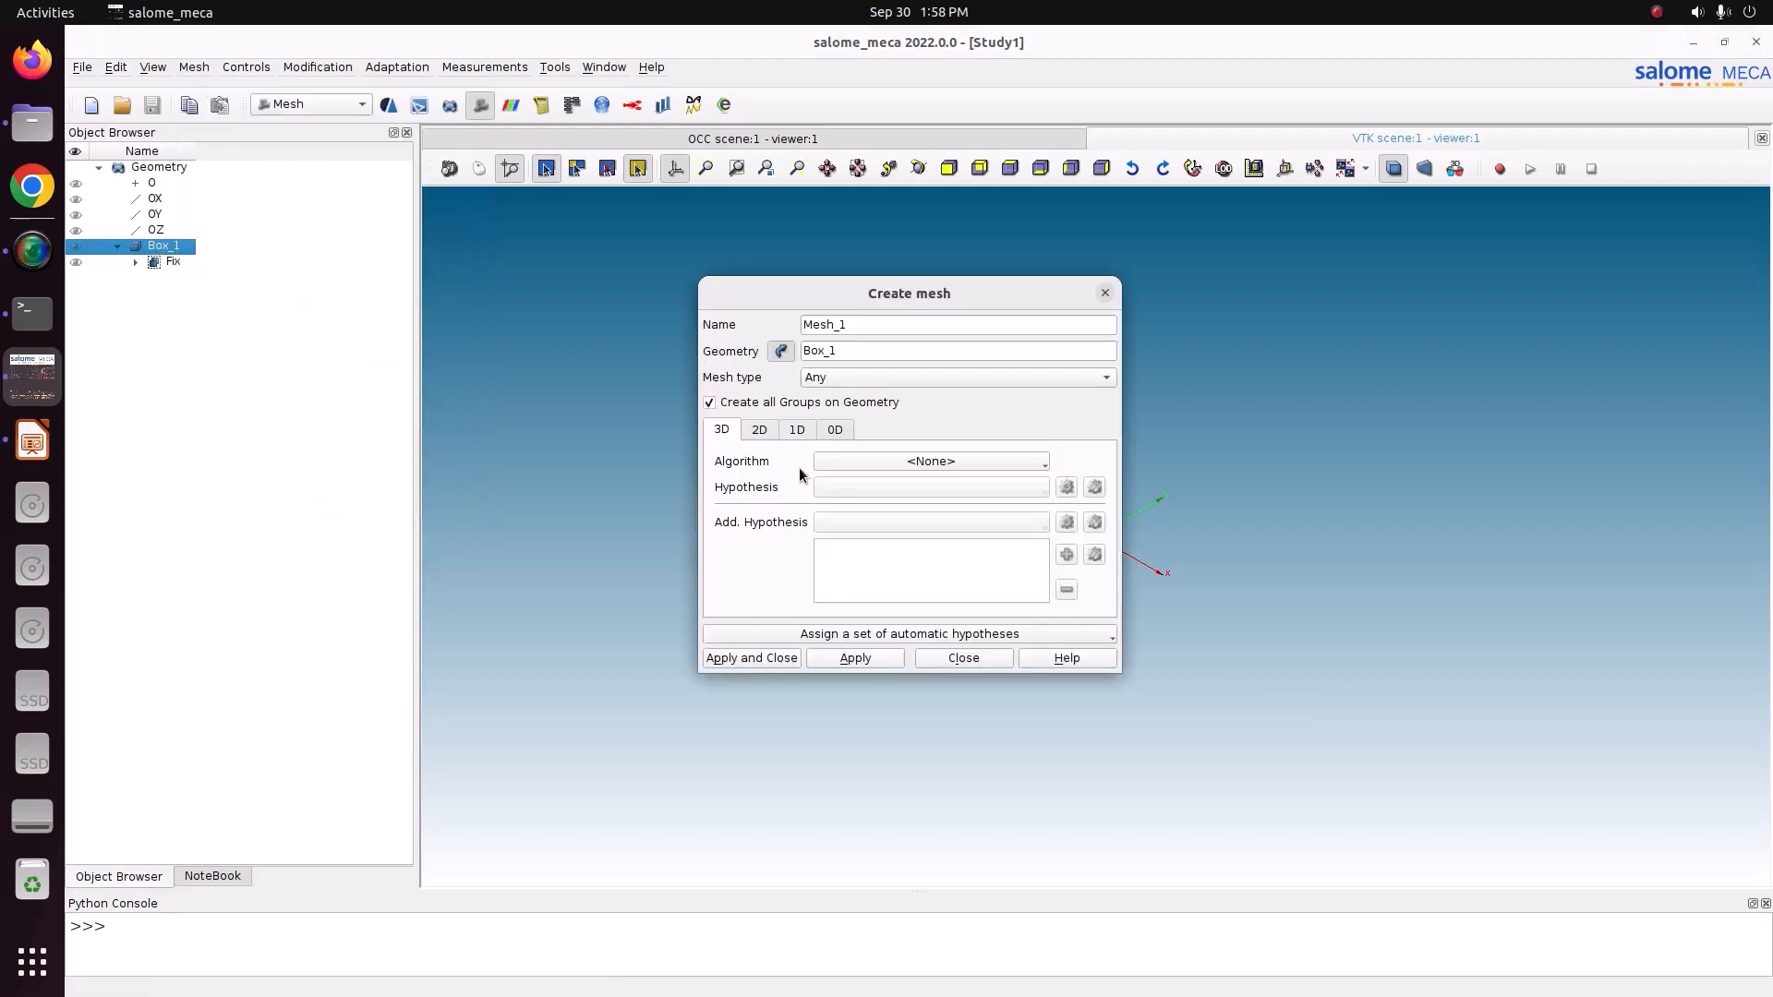
{"action": "left_click", "coordinate": [893, 459]}
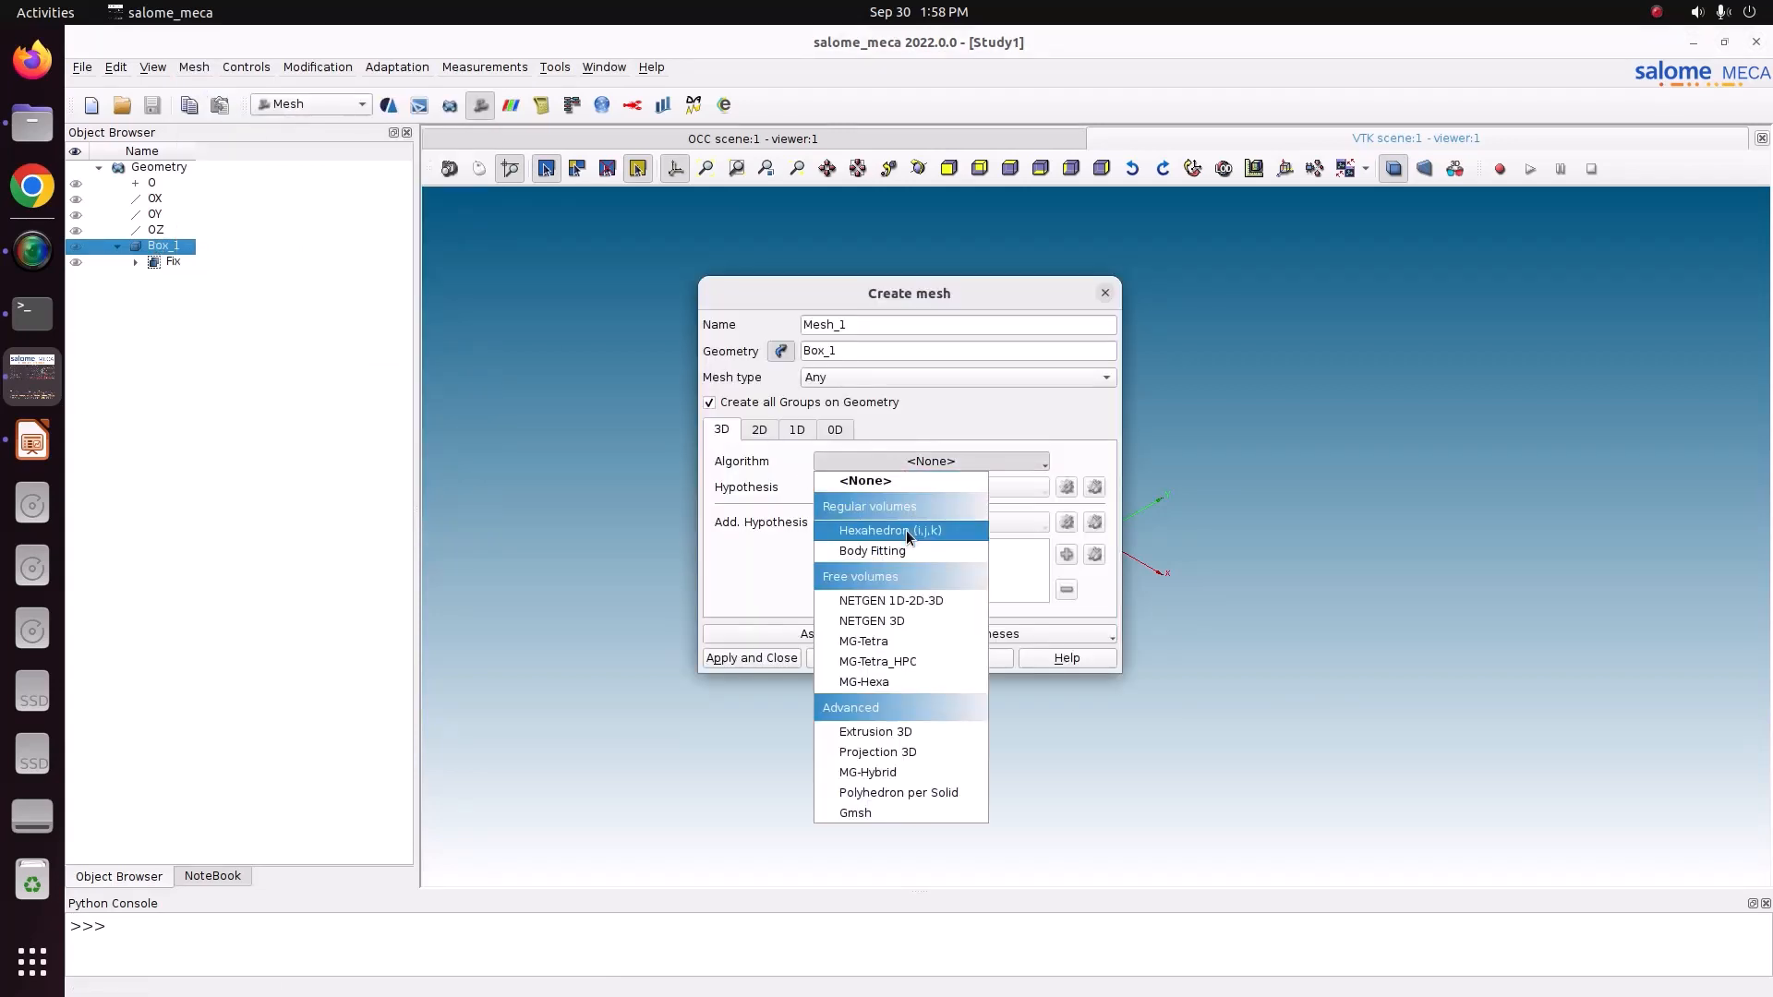
{"action": "left_click", "coordinate": [906, 530]}
Set the 2D algorithm to Quadrangle: Mapping and the 1D algorithm to Wire Discretisation.
{"action": "left_click", "coordinate": [759, 430]}
{"action": "left_click", "coordinate": [933, 462]}
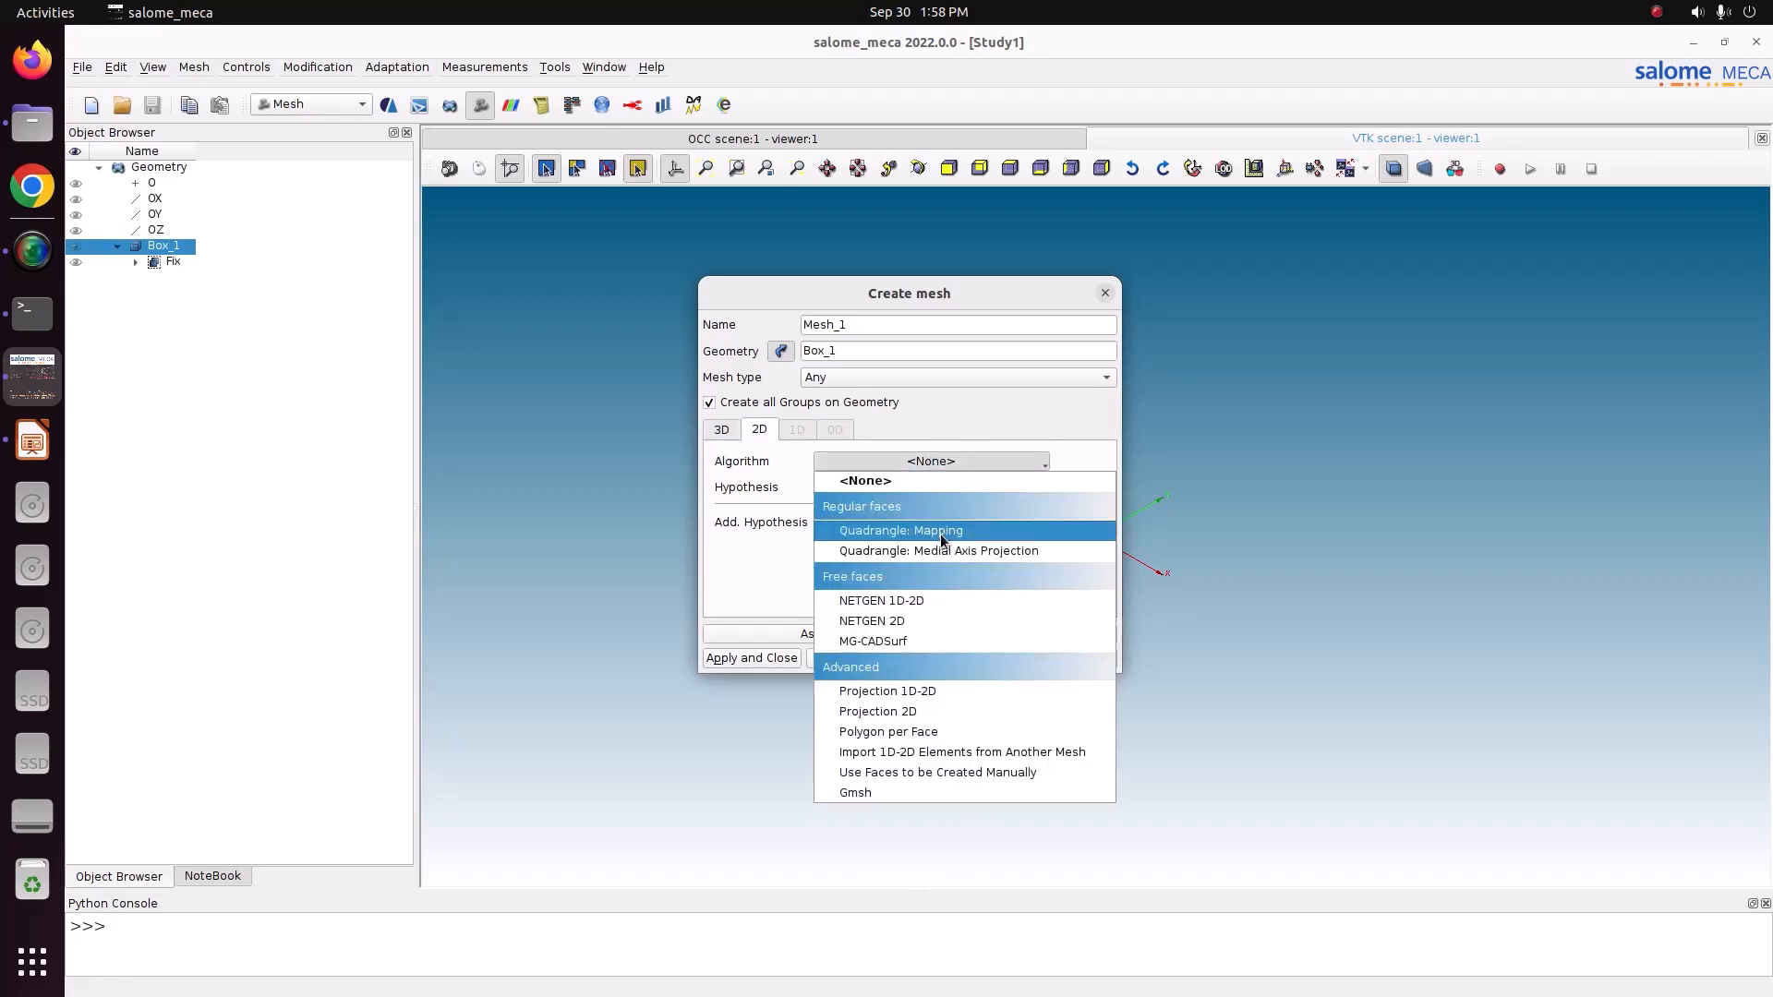
{"action": "left_click", "coordinate": [940, 532]}
{"action": "left_click", "coordinate": [799, 430]}
{"action": "left_click", "coordinate": [962, 462]}
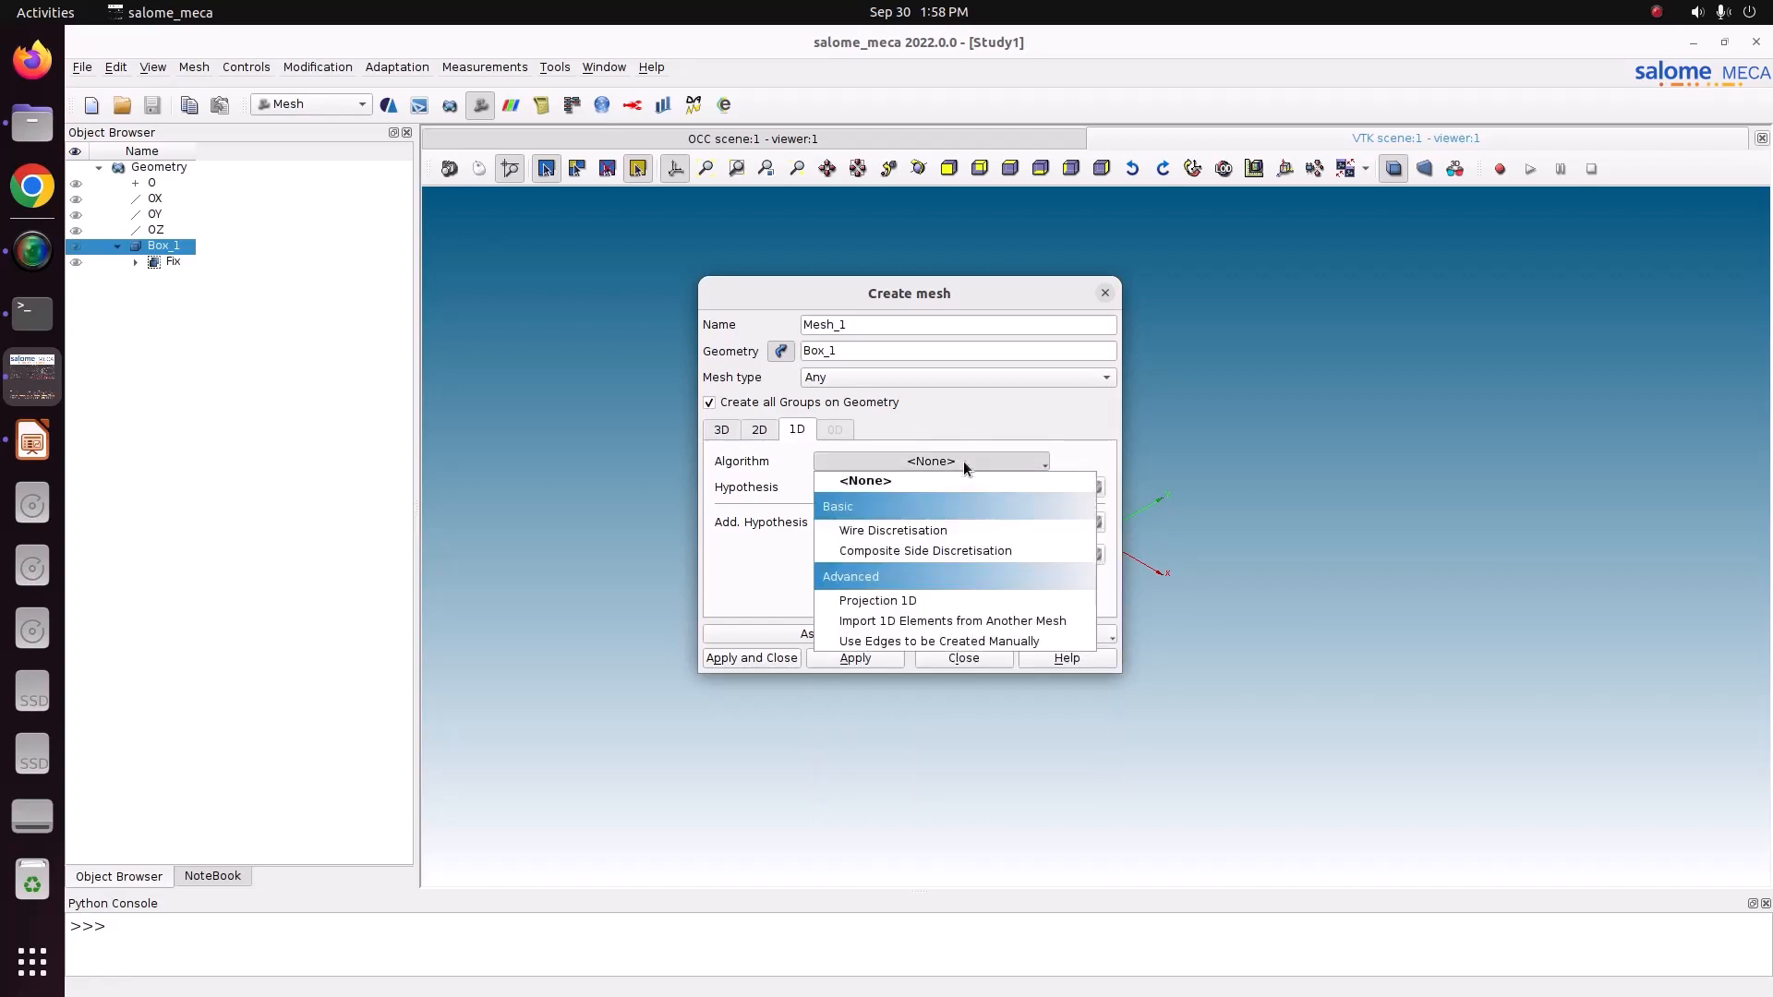
{"action": "left_click", "coordinate": [955, 532]}
Add a Local Length 1D hypothesis of 0.02 and create the mesh.
{"action": "left_click", "coordinate": [1067, 487]}
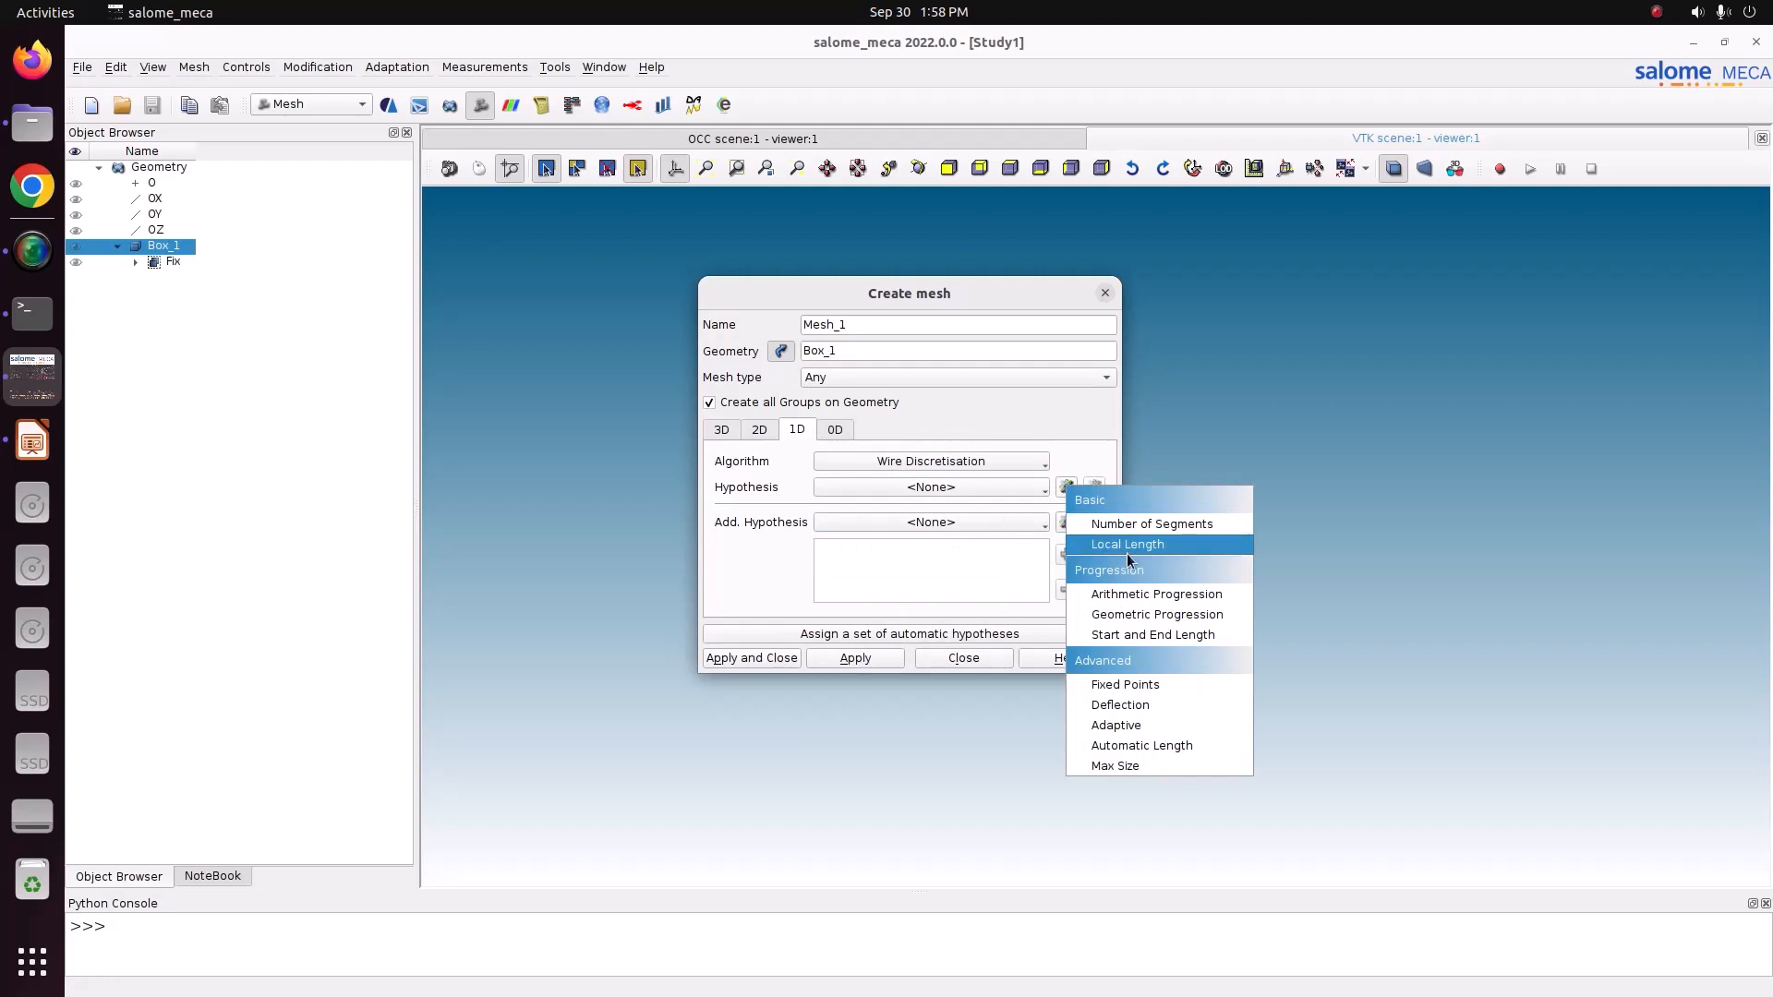
{"action": "left_click", "coordinate": [1127, 552]}
{"action": "type", "text": "0.02"}
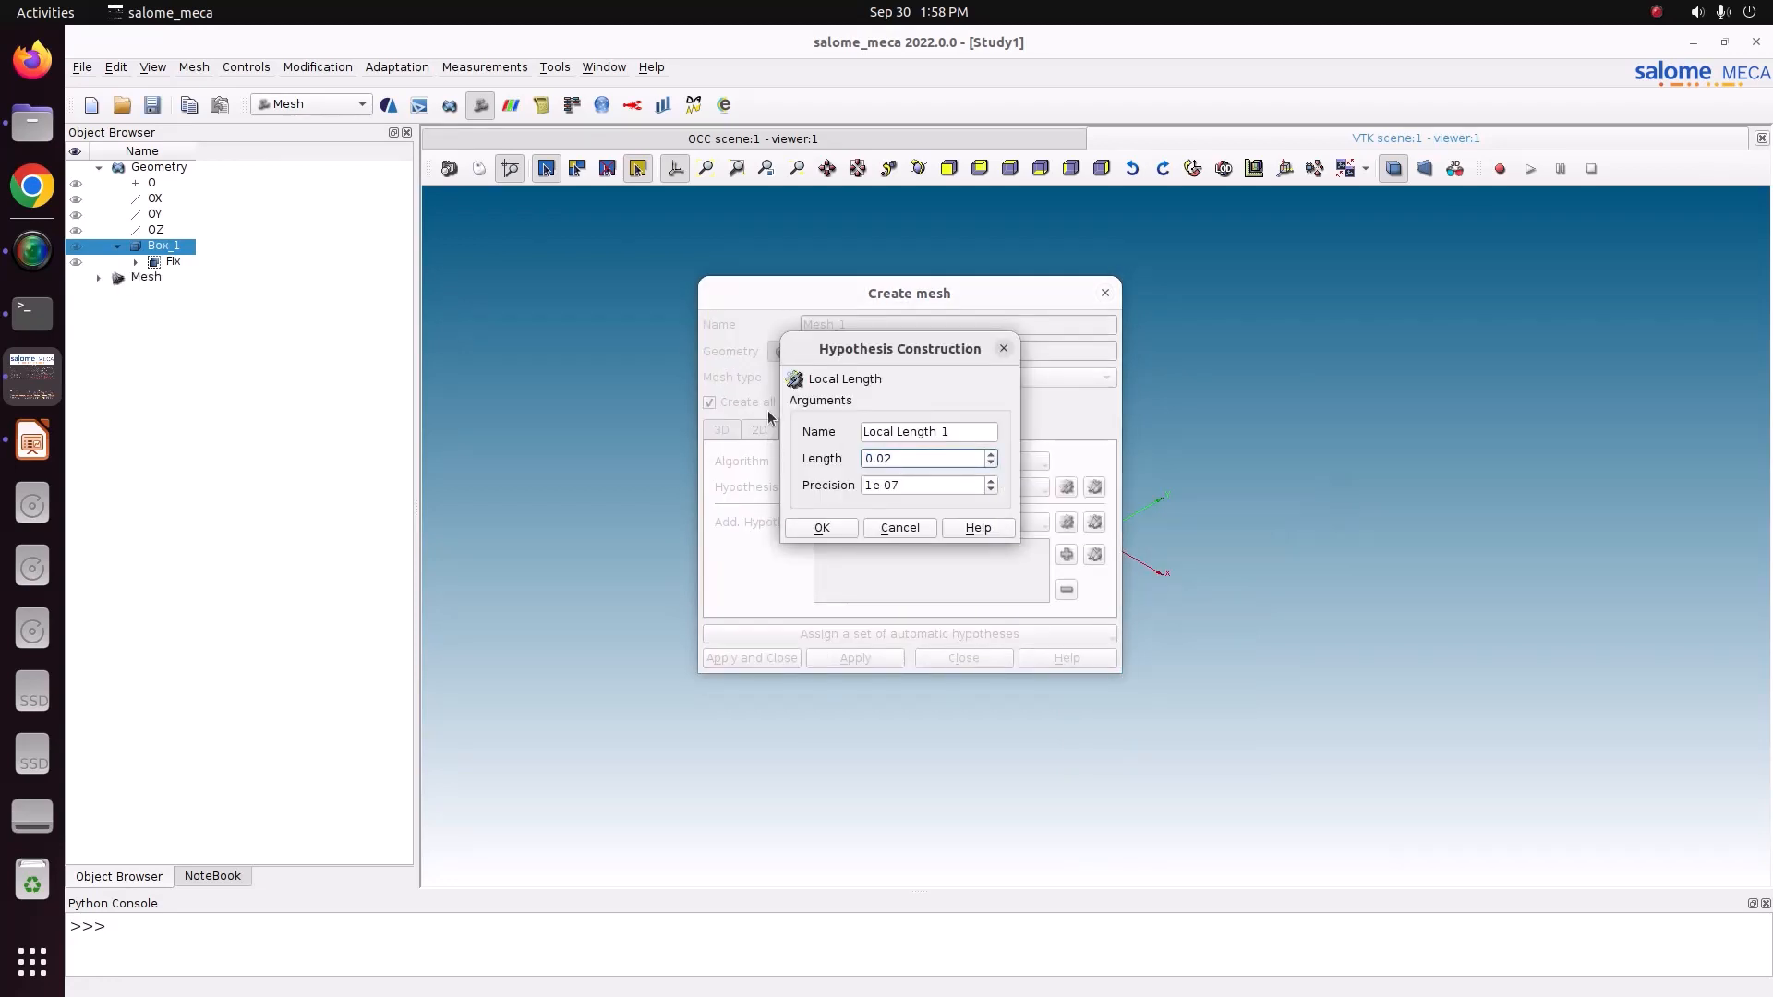
{"action": "left_click", "coordinate": [831, 528]}
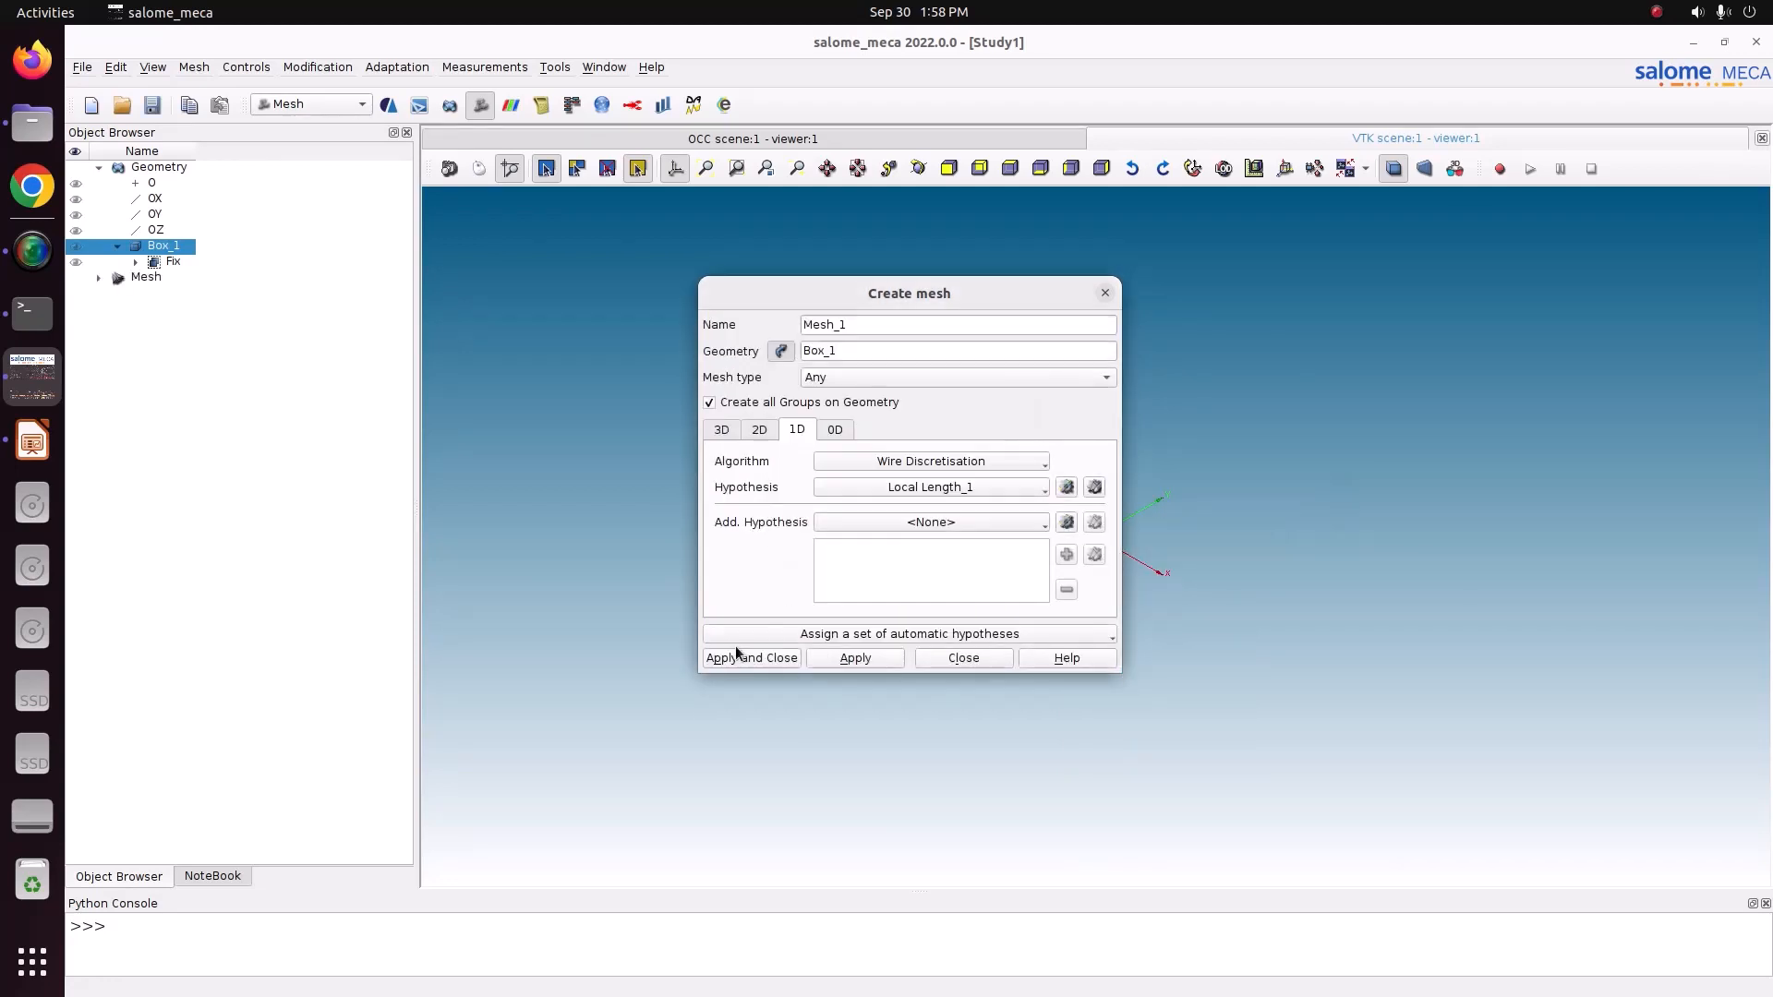
{"action": "left_click", "coordinate": [740, 658]}
Compute Mesh_1.
{"action": "right_click", "coordinate": [197, 320]}
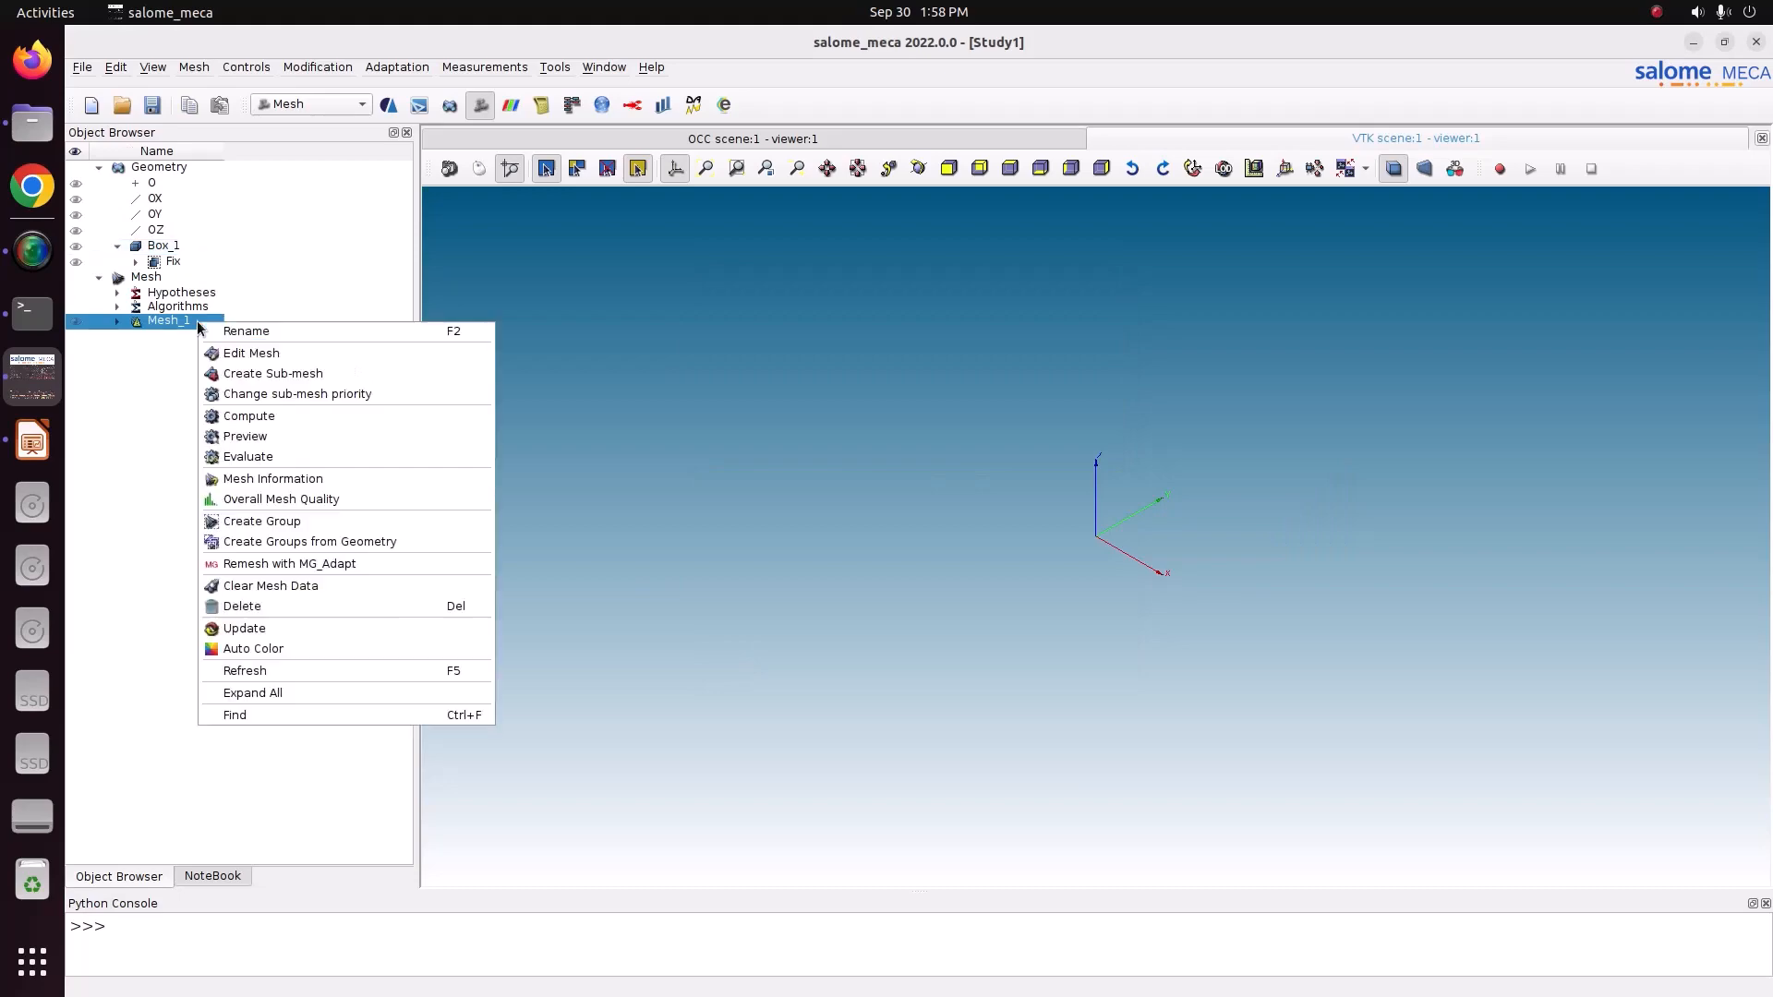
{"action": "left_click", "coordinate": [277, 412]}
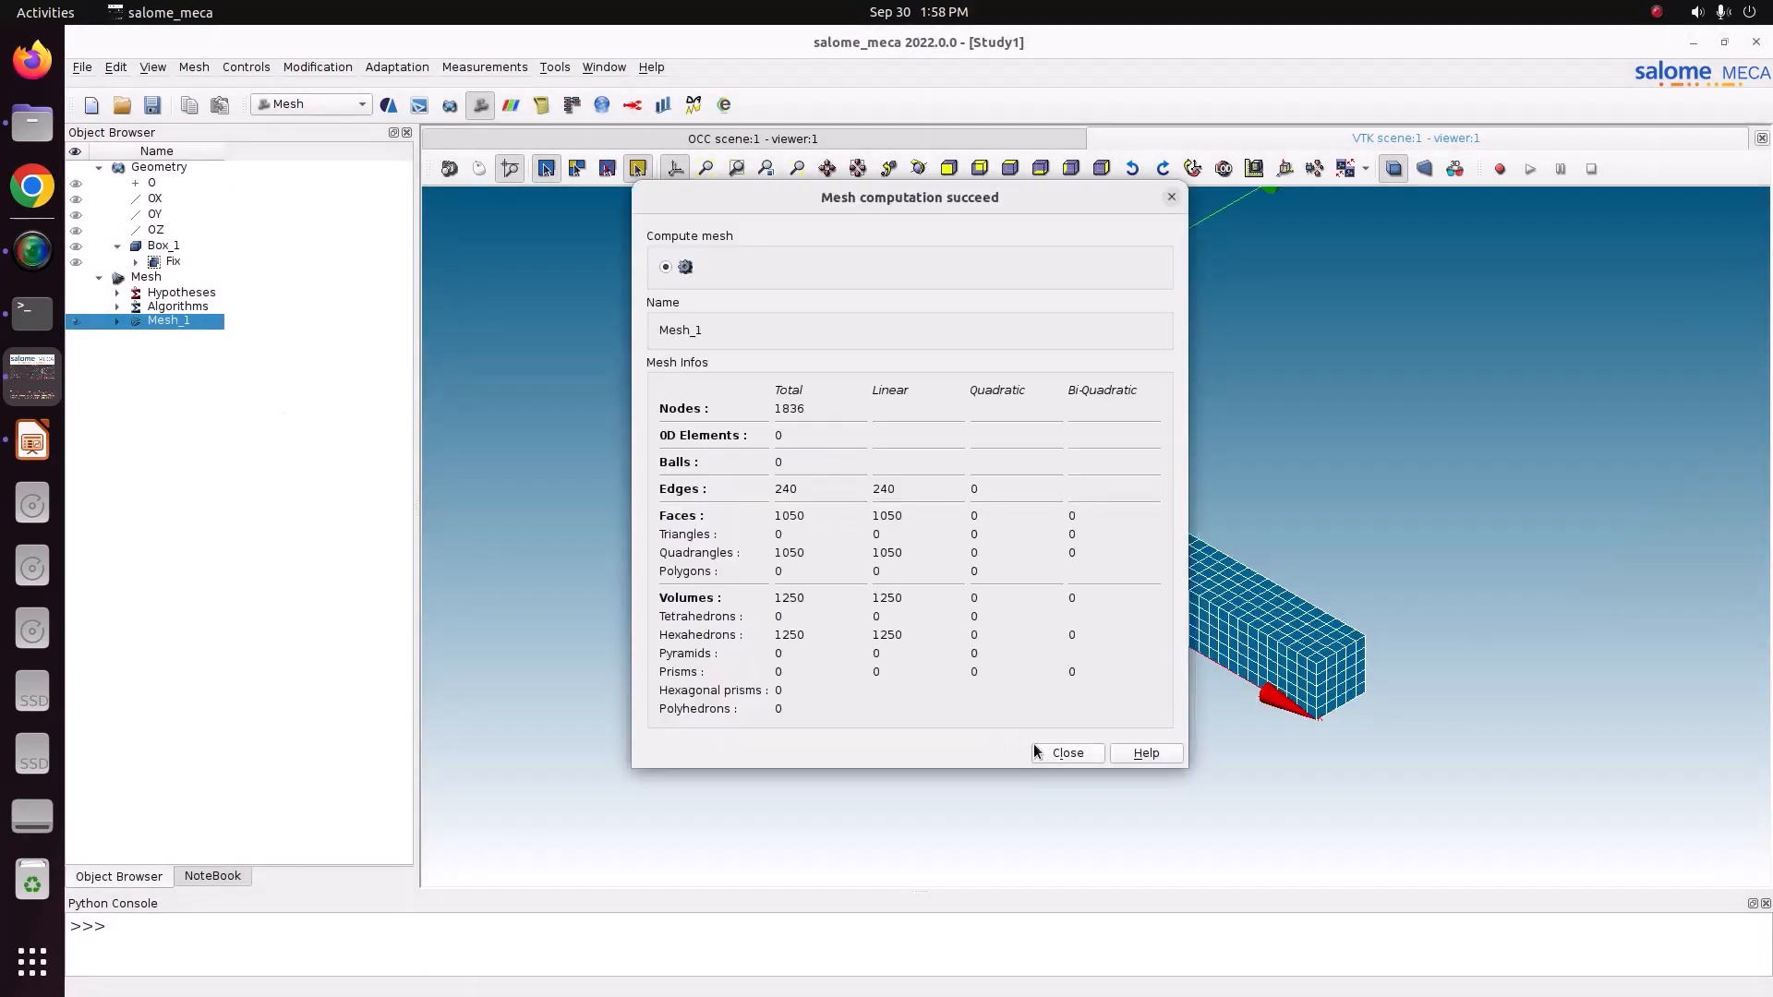
Close the mesh computation summary, expand Mesh_1 in the study tree and save the study.
{"action": "left_click", "coordinate": [1064, 673]}
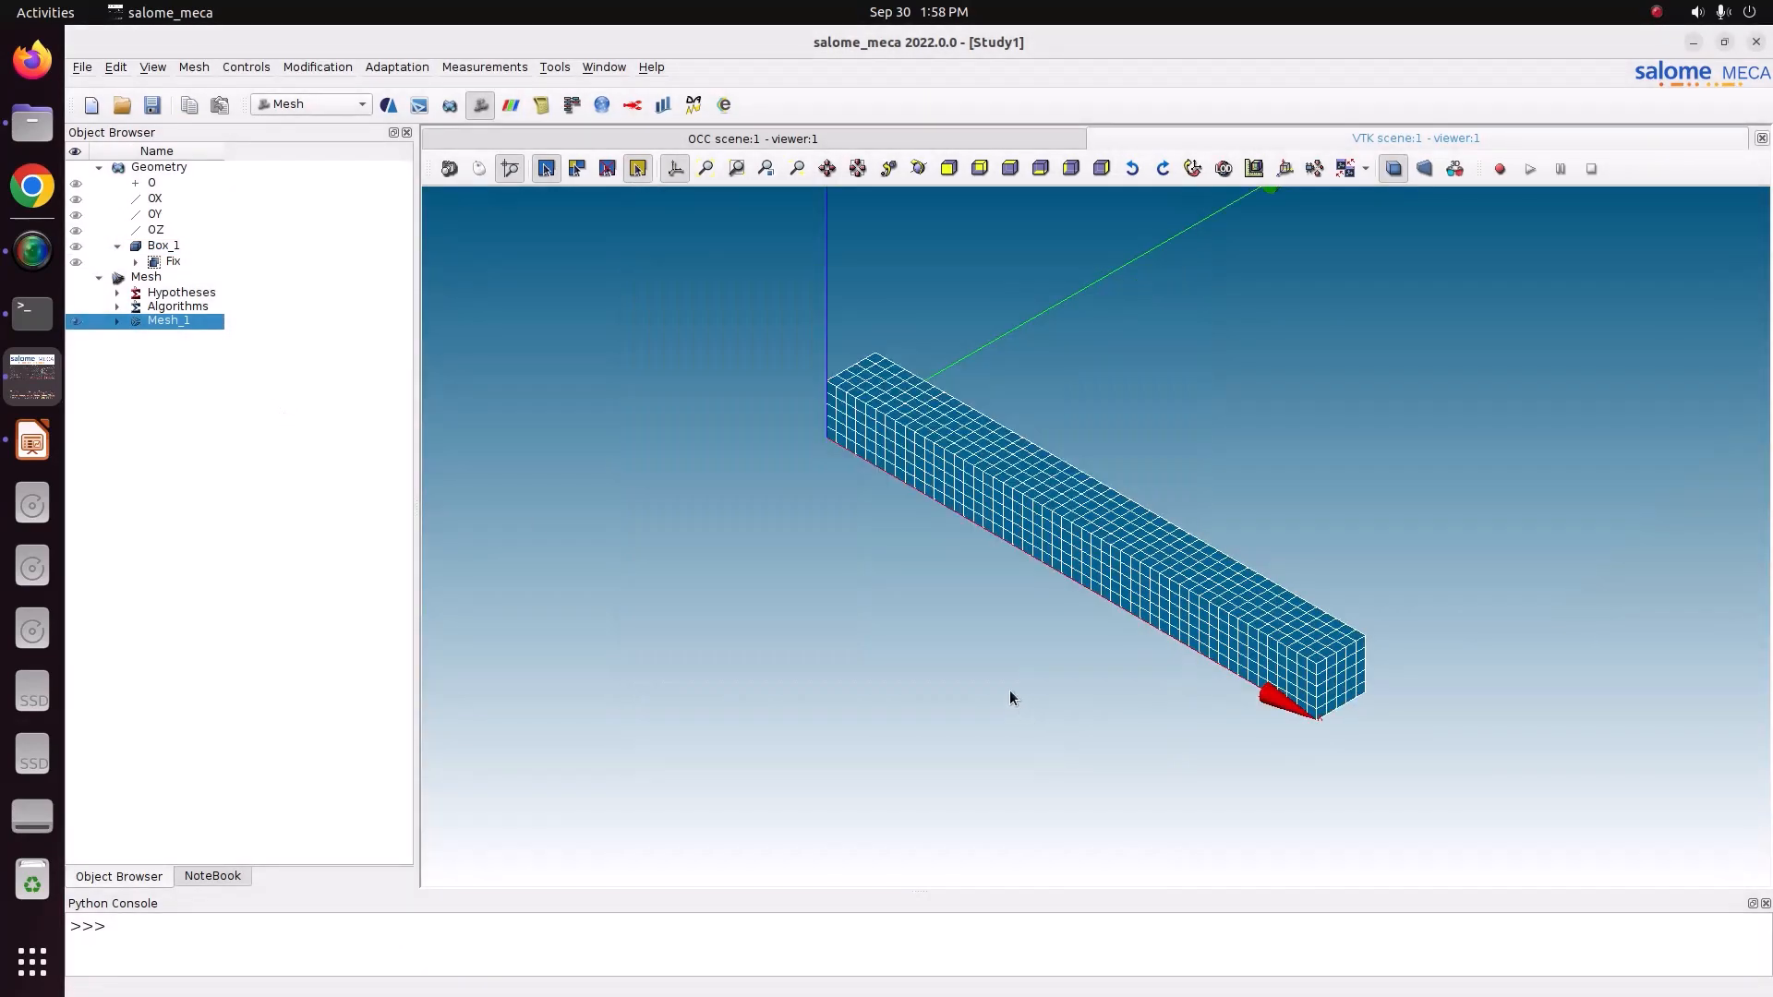
{"action": "left_click", "coordinate": [117, 323]}
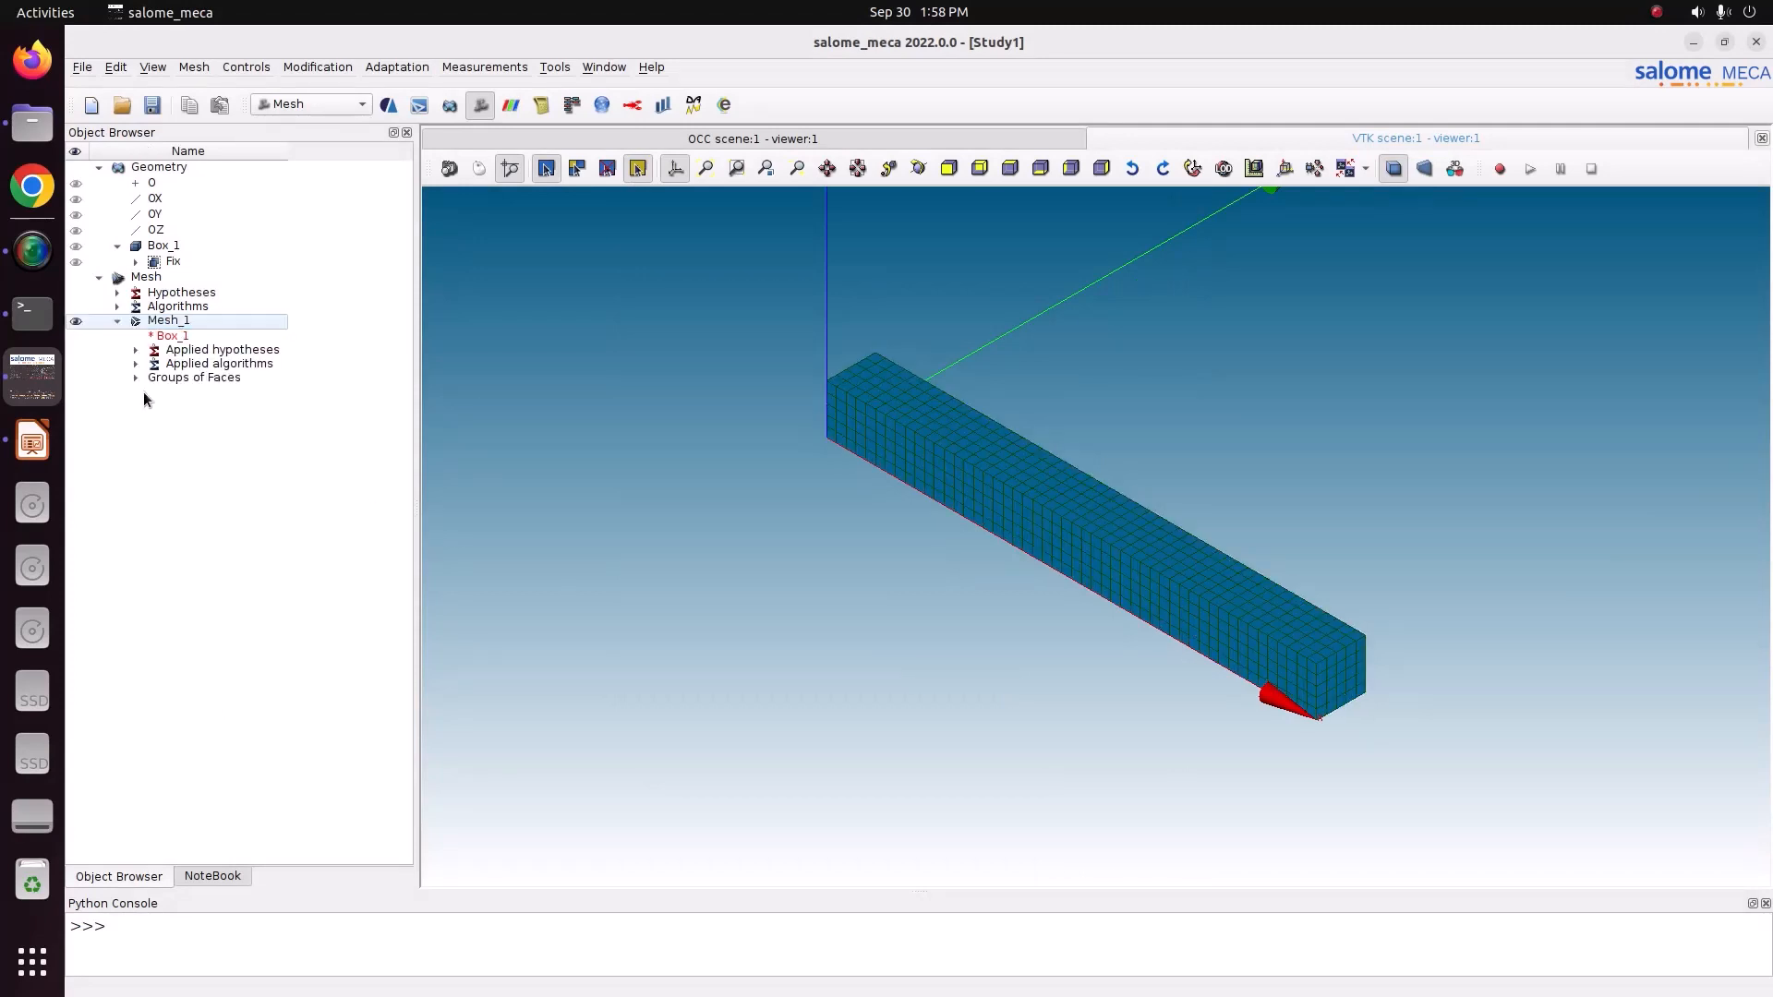
{"action": "left_click", "coordinate": [154, 106]}
Switch to the AsterStudy module with the stable code_aster version and add a stage to the current case.
{"action": "left_click", "coordinate": [303, 103]}
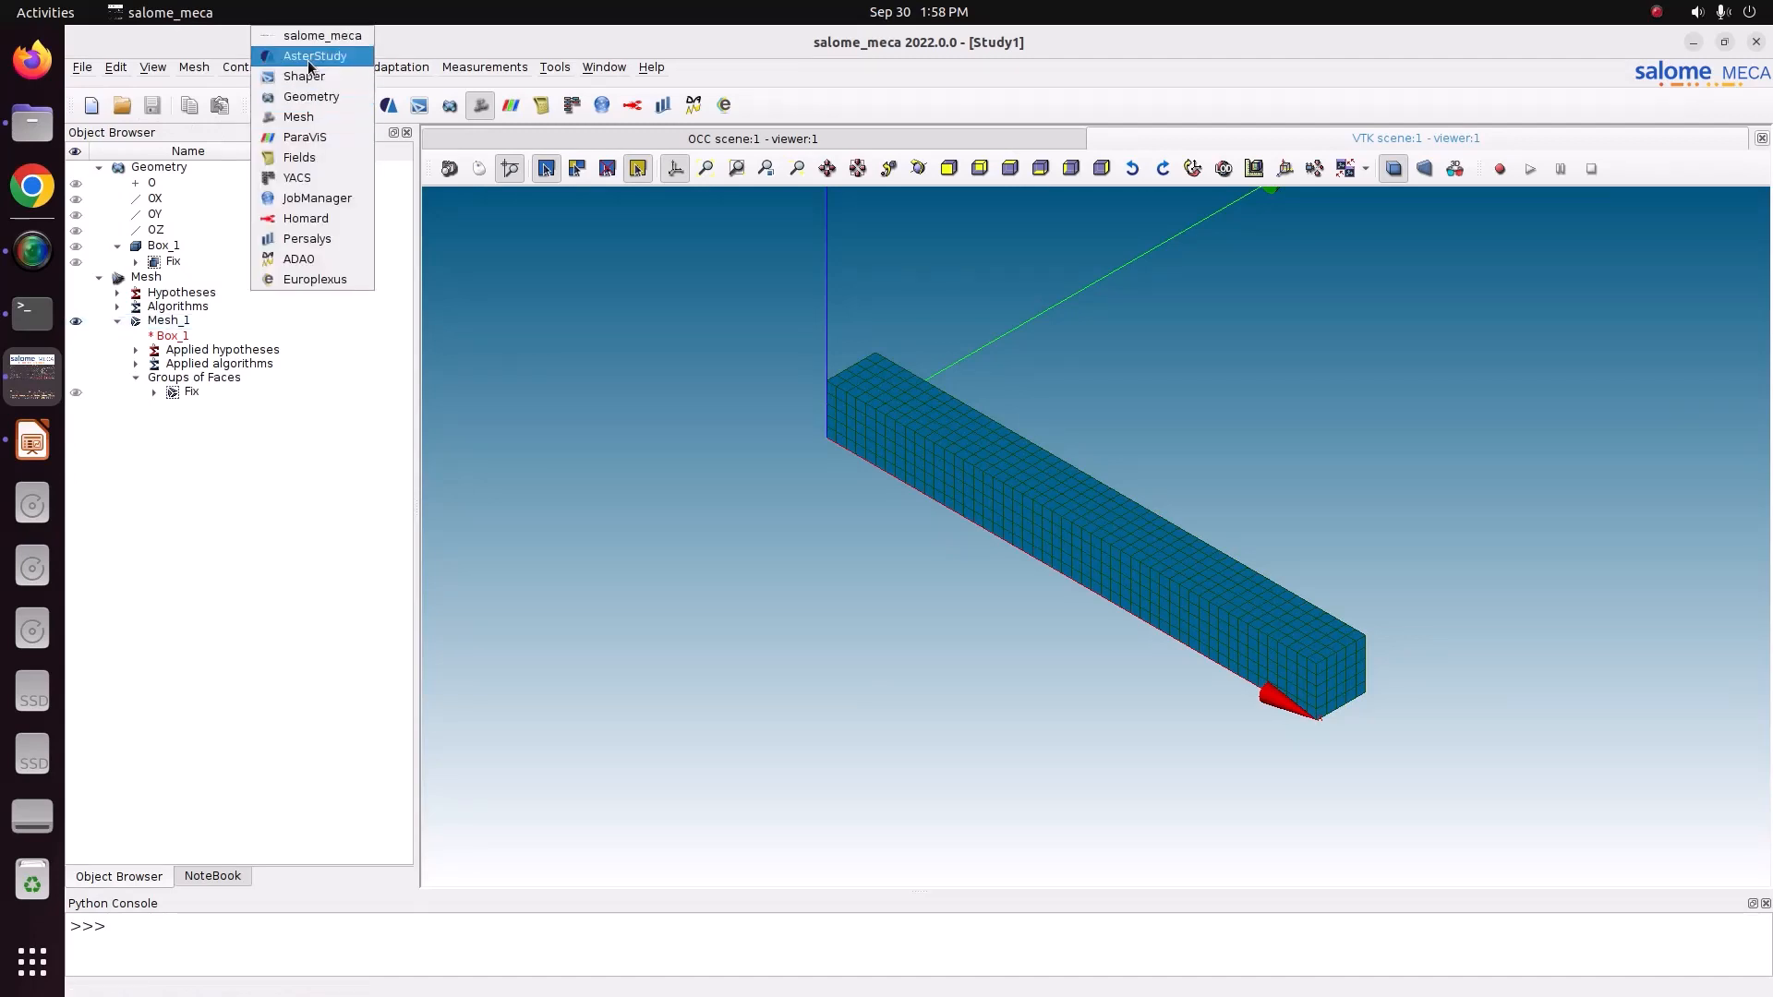
{"action": "left_click", "coordinate": [290, 55]}
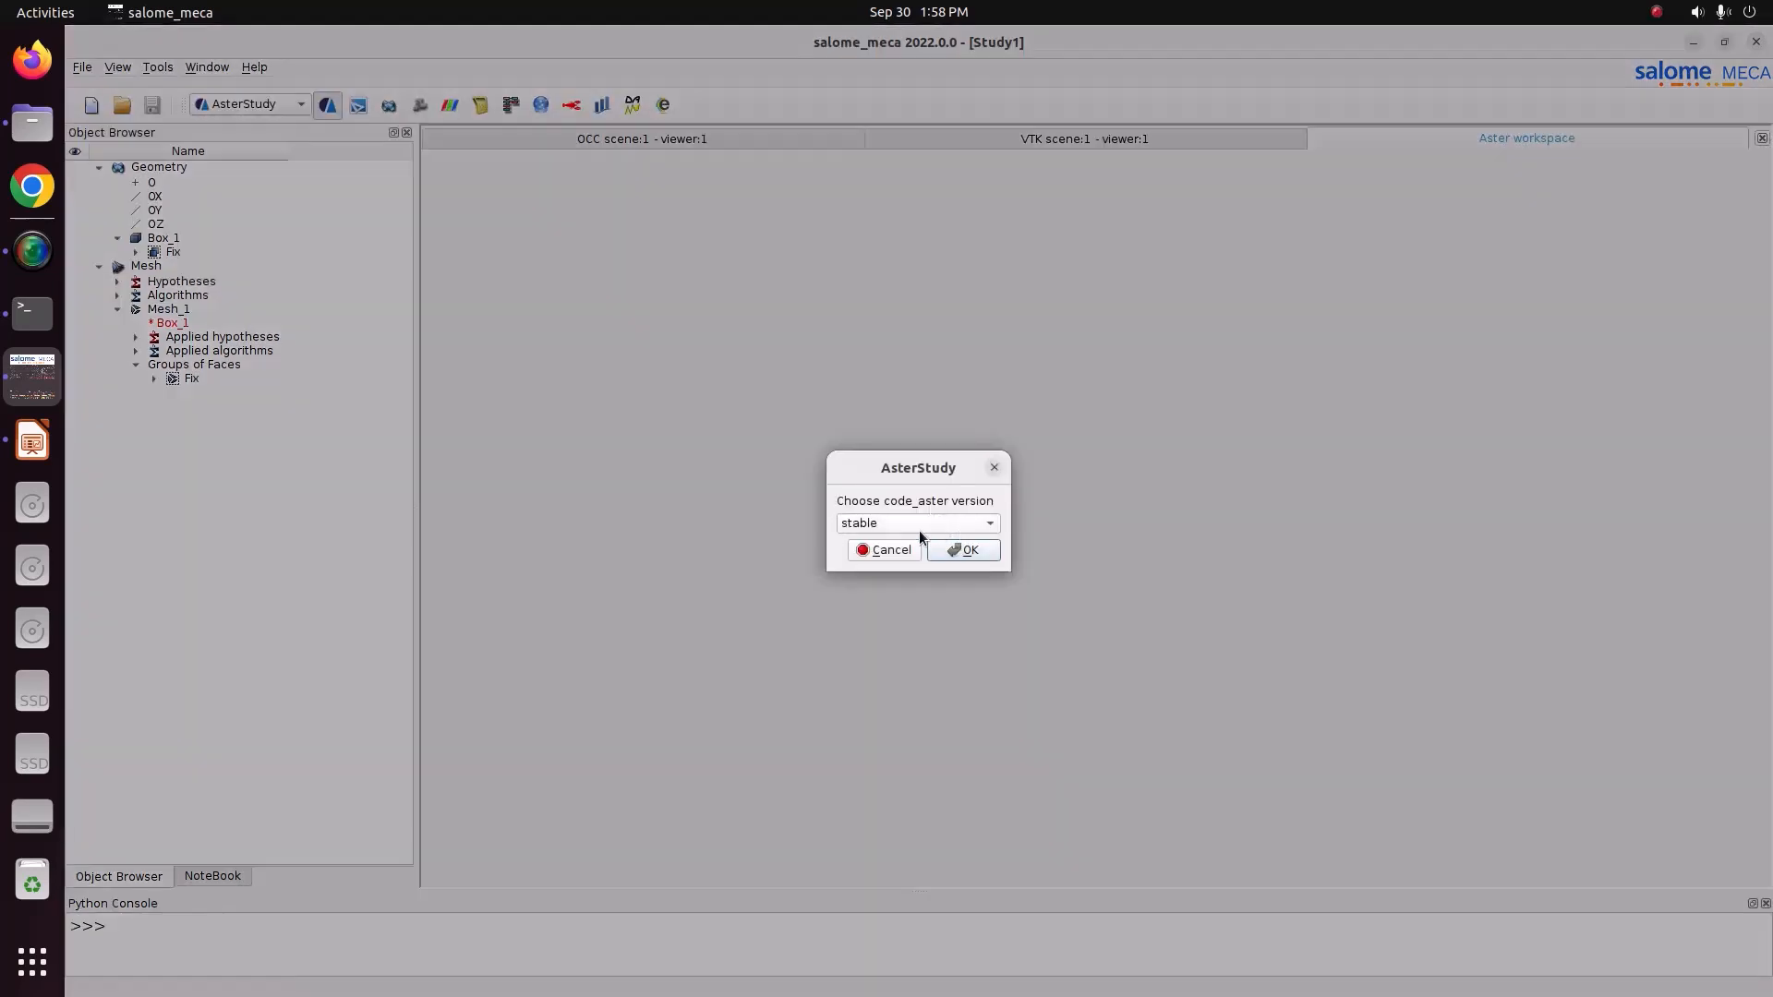
{"action": "left_click", "coordinate": [958, 558]}
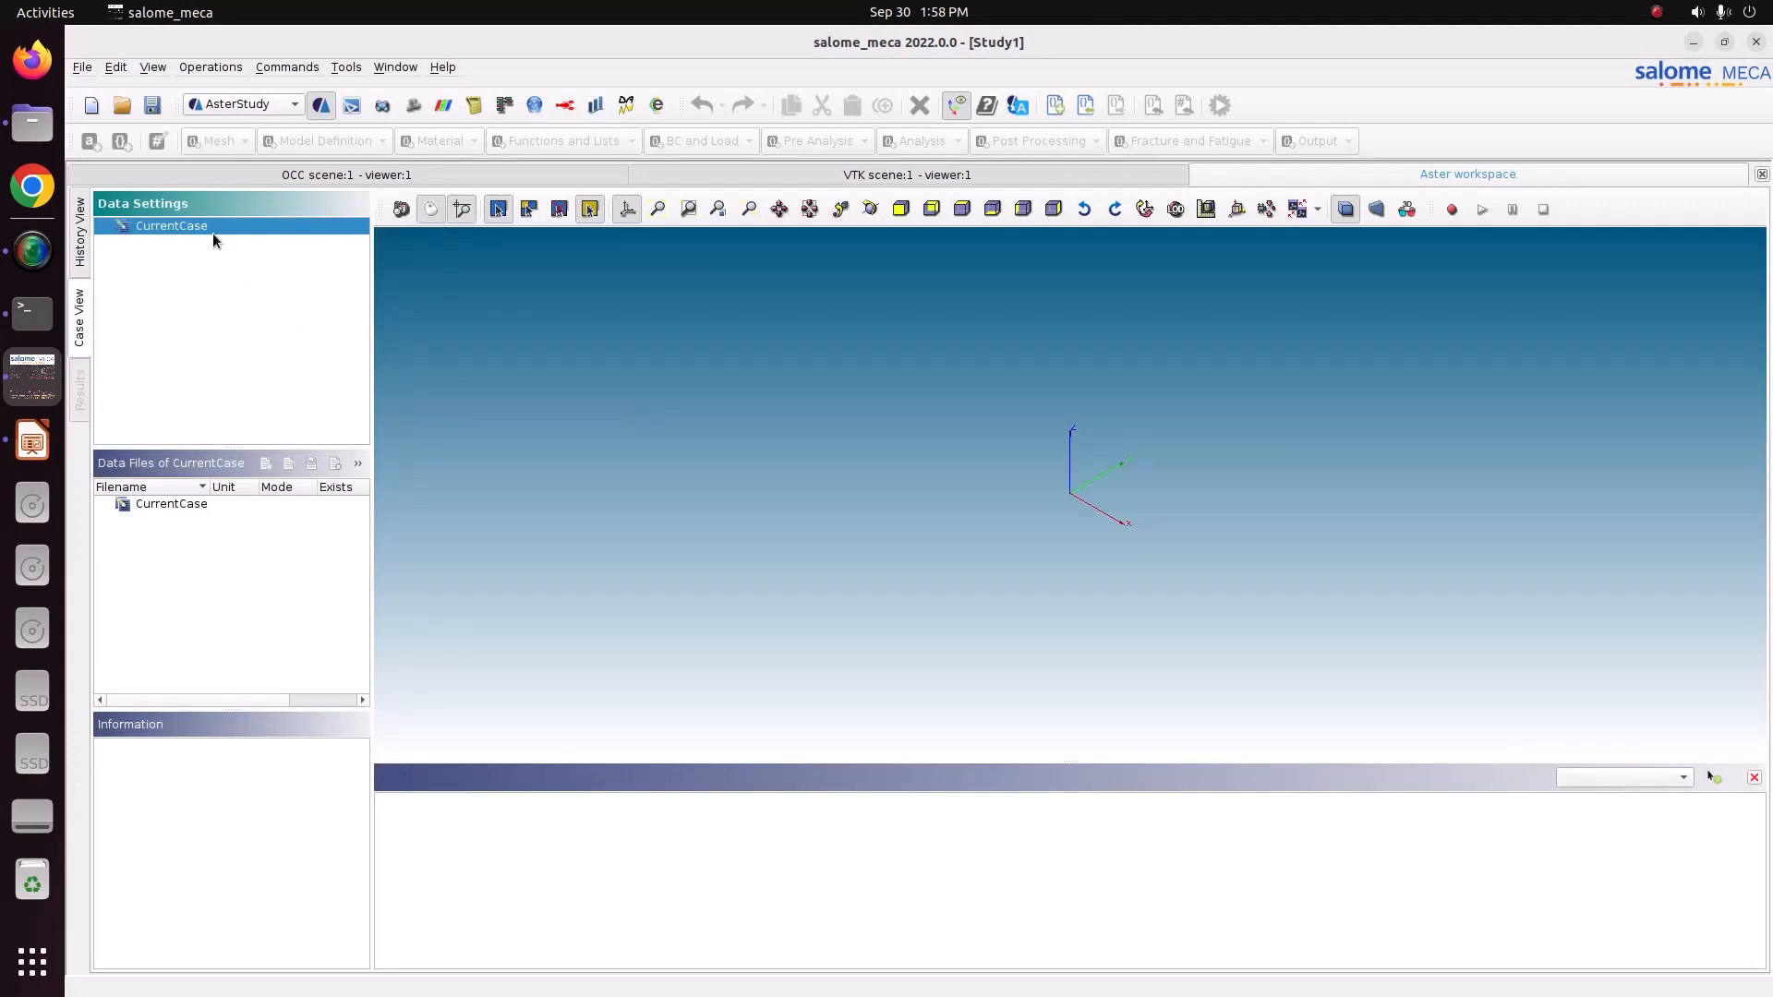
{"action": "right_click", "coordinate": [219, 225]}
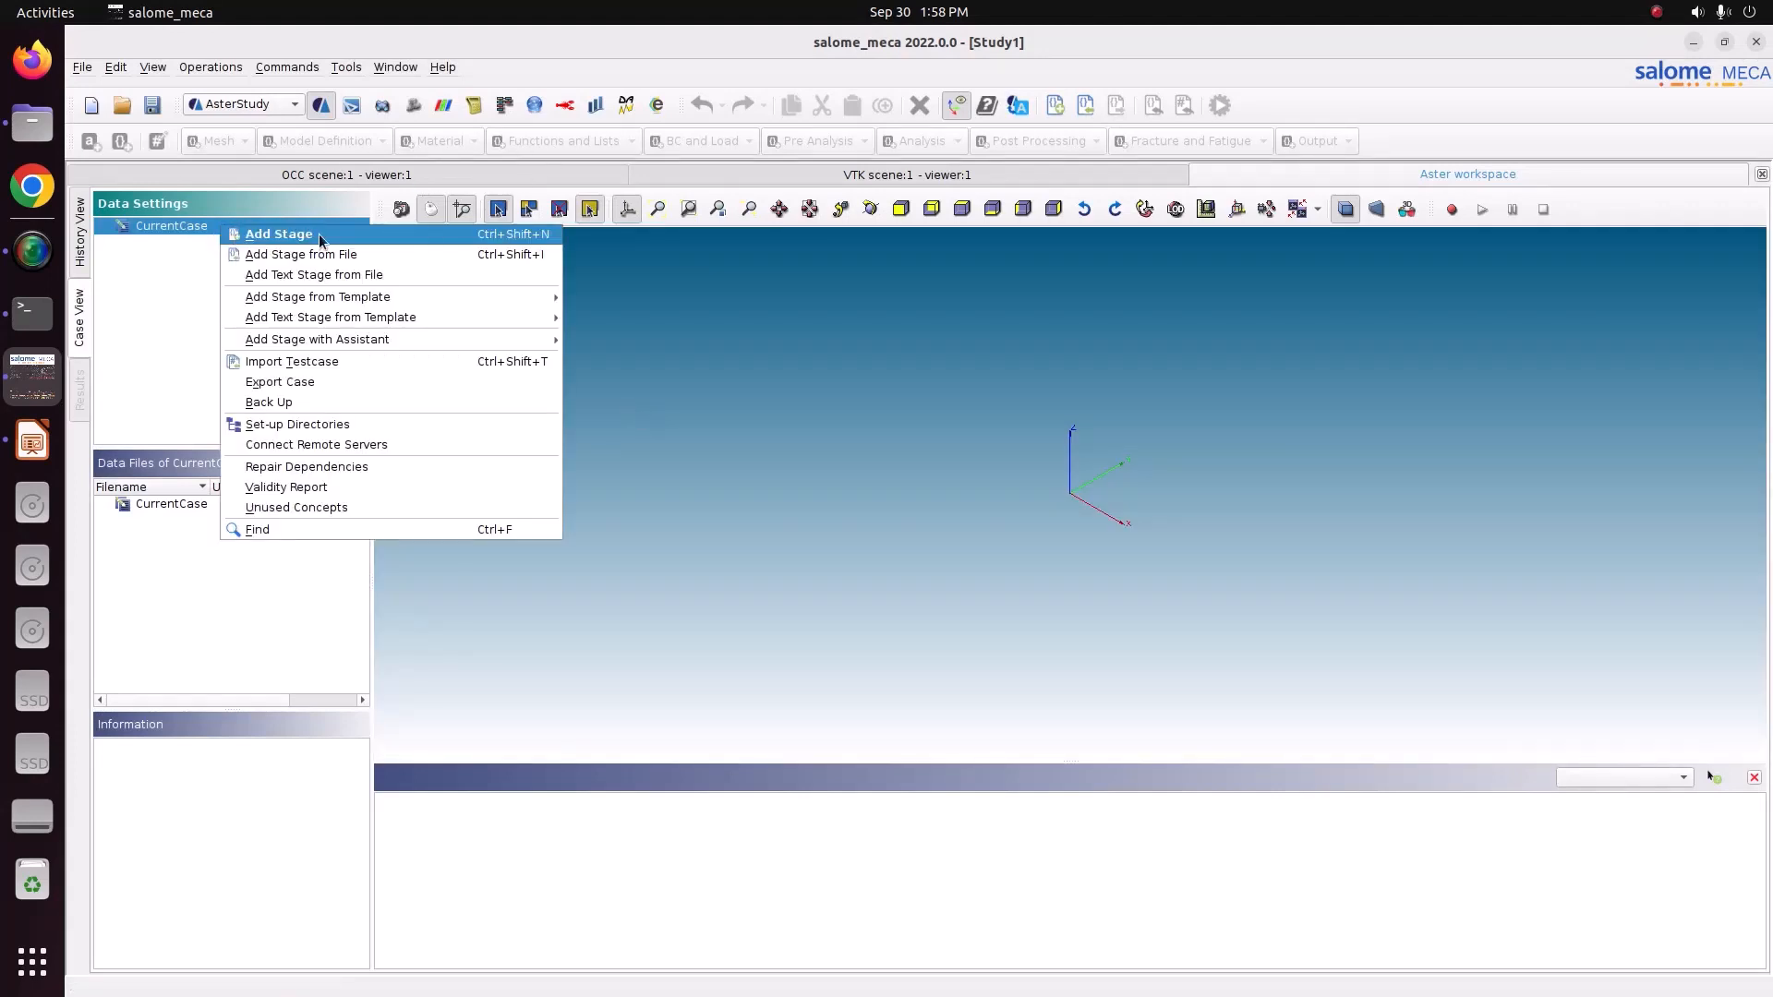
{"action": "left_click", "coordinate": [303, 237]}
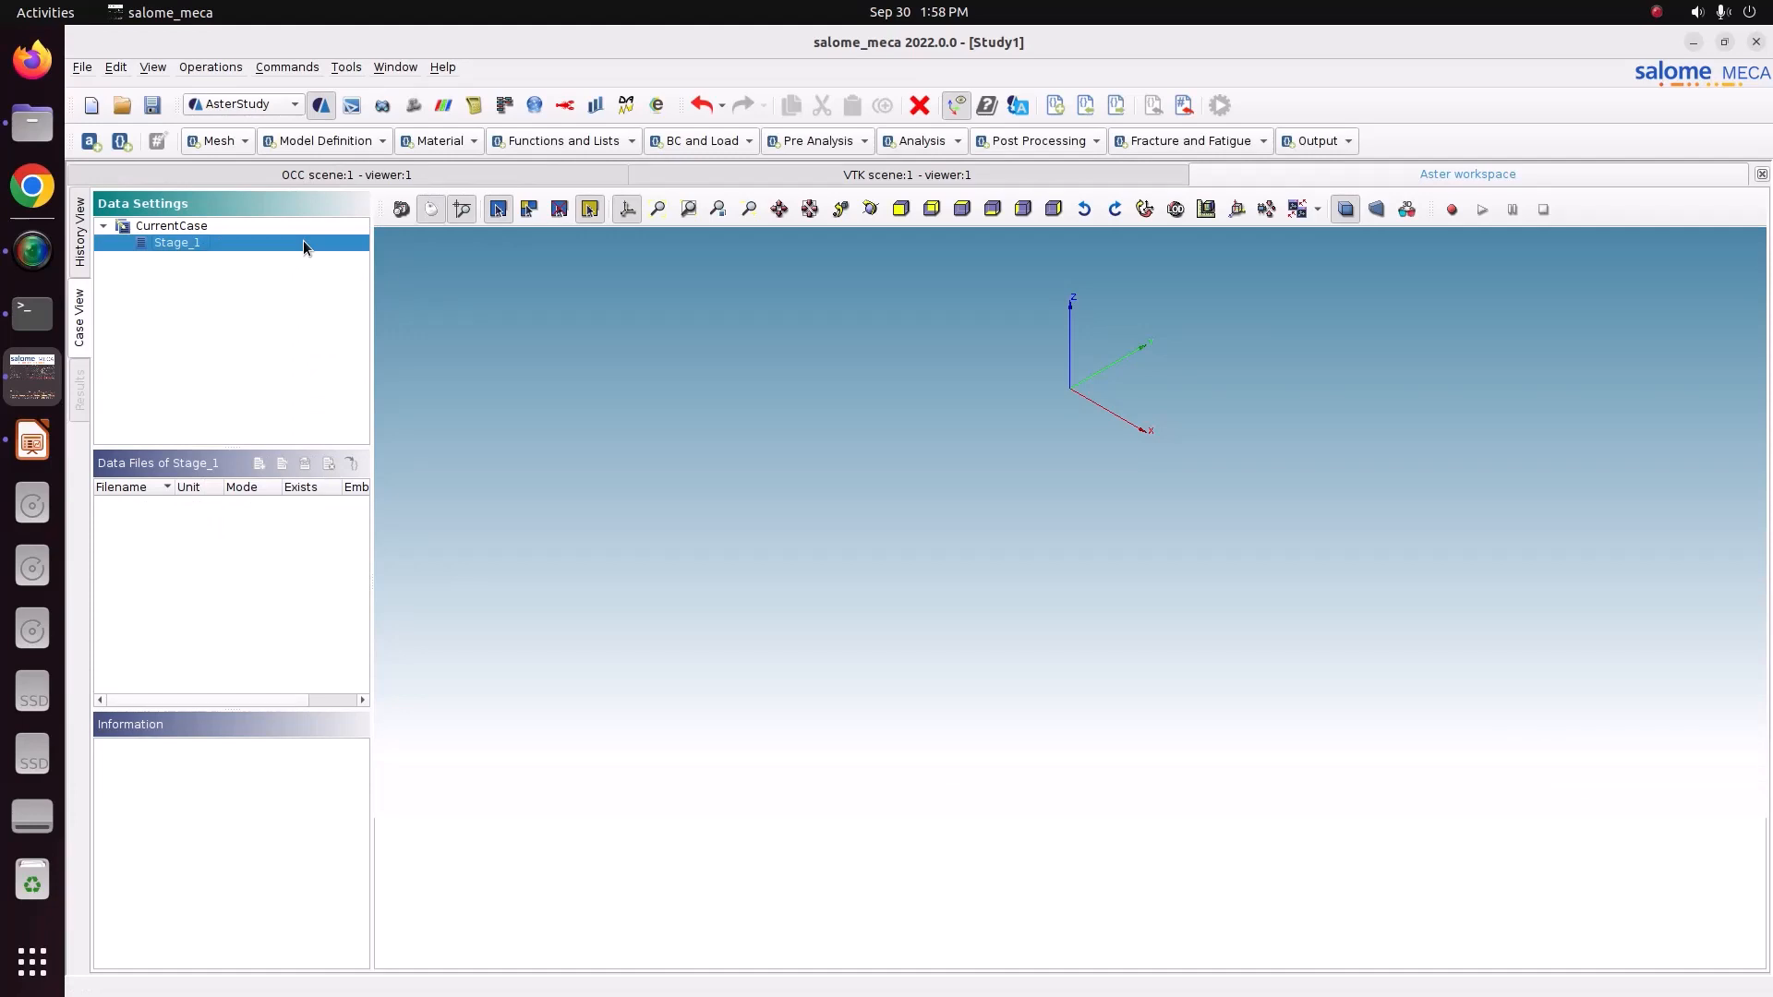
Add a Read a mesh command that reads Mesh_1 in Med format.
{"action": "left_click", "coordinate": [216, 143]}
{"action": "left_click", "coordinate": [233, 239]}
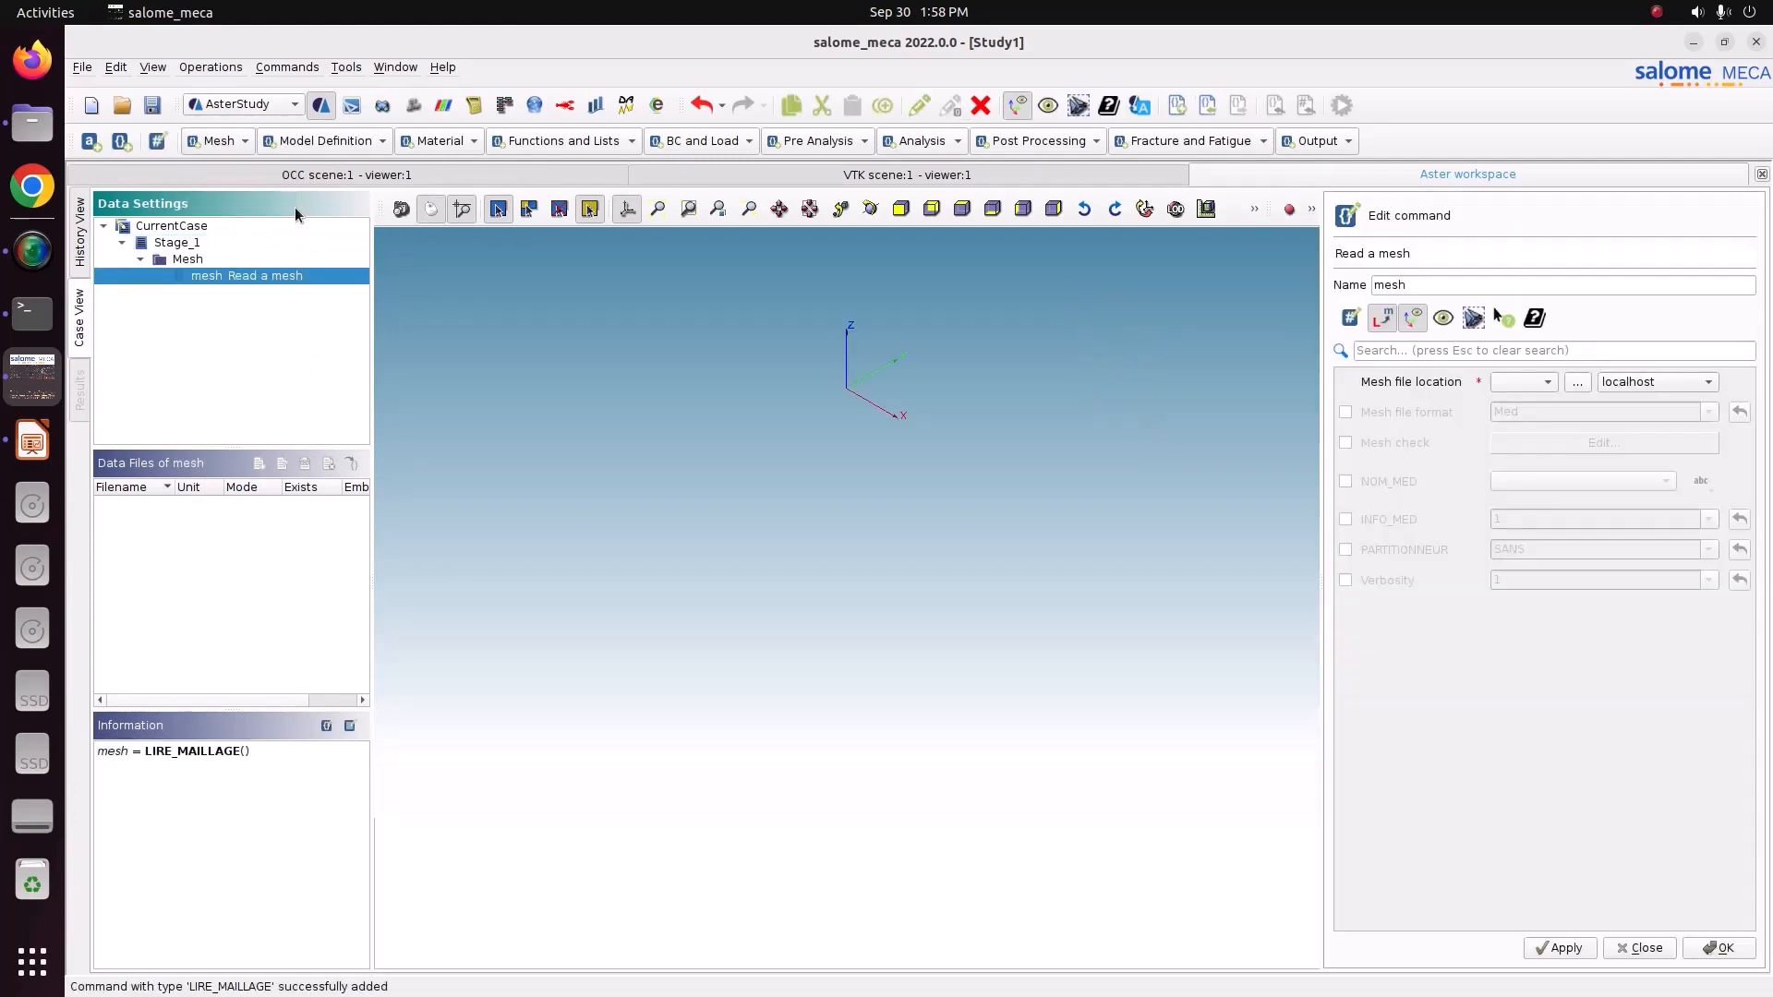
{"action": "left_click", "coordinate": [1532, 383]}
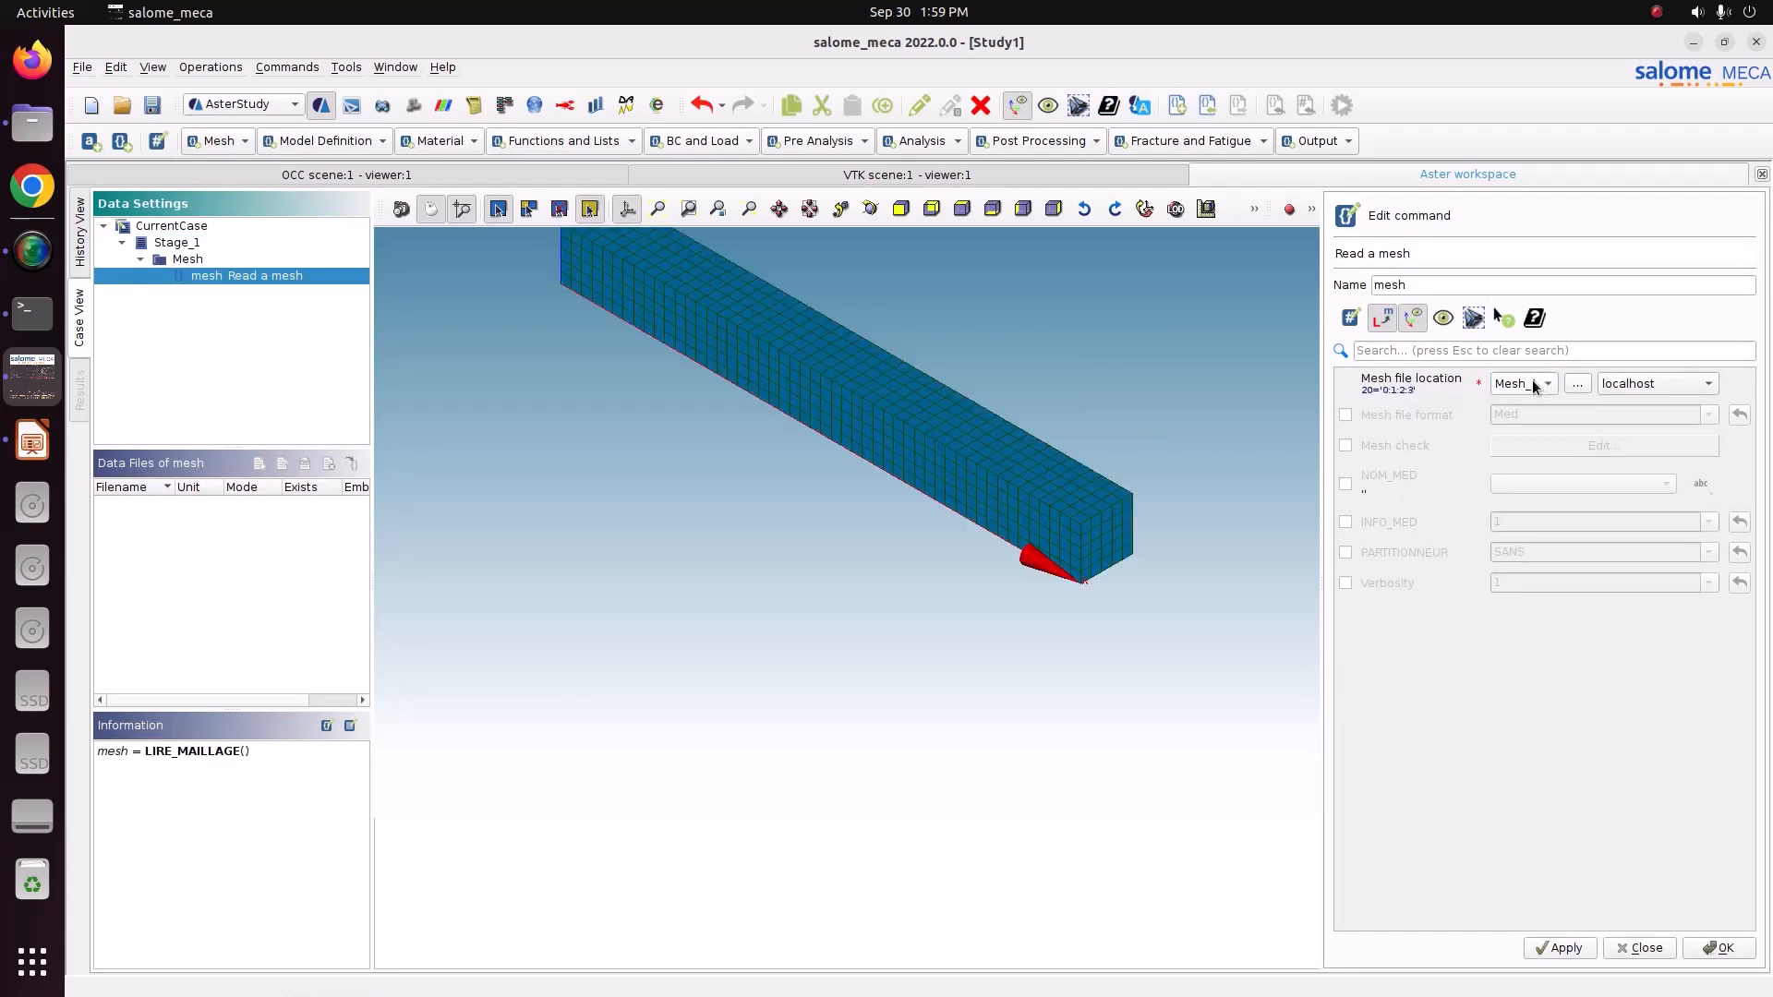
{"action": "left_click", "coordinate": [1562, 949]}
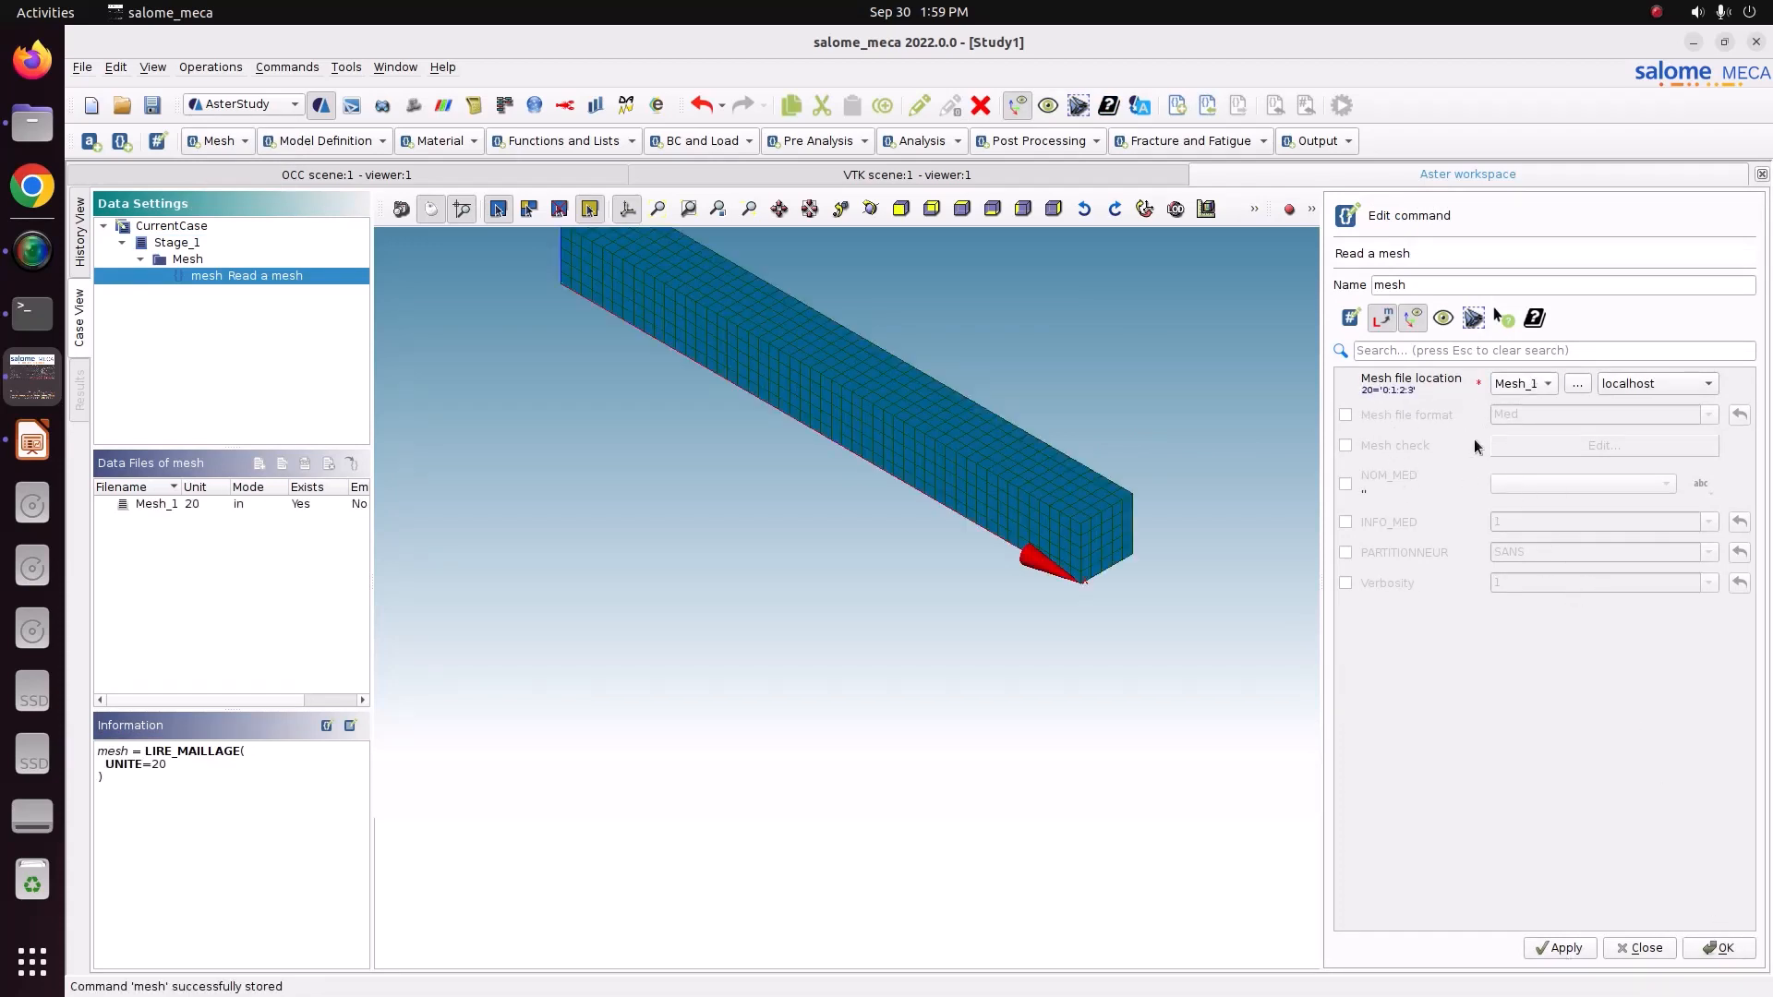
{"action": "left_click", "coordinate": [1408, 414]}
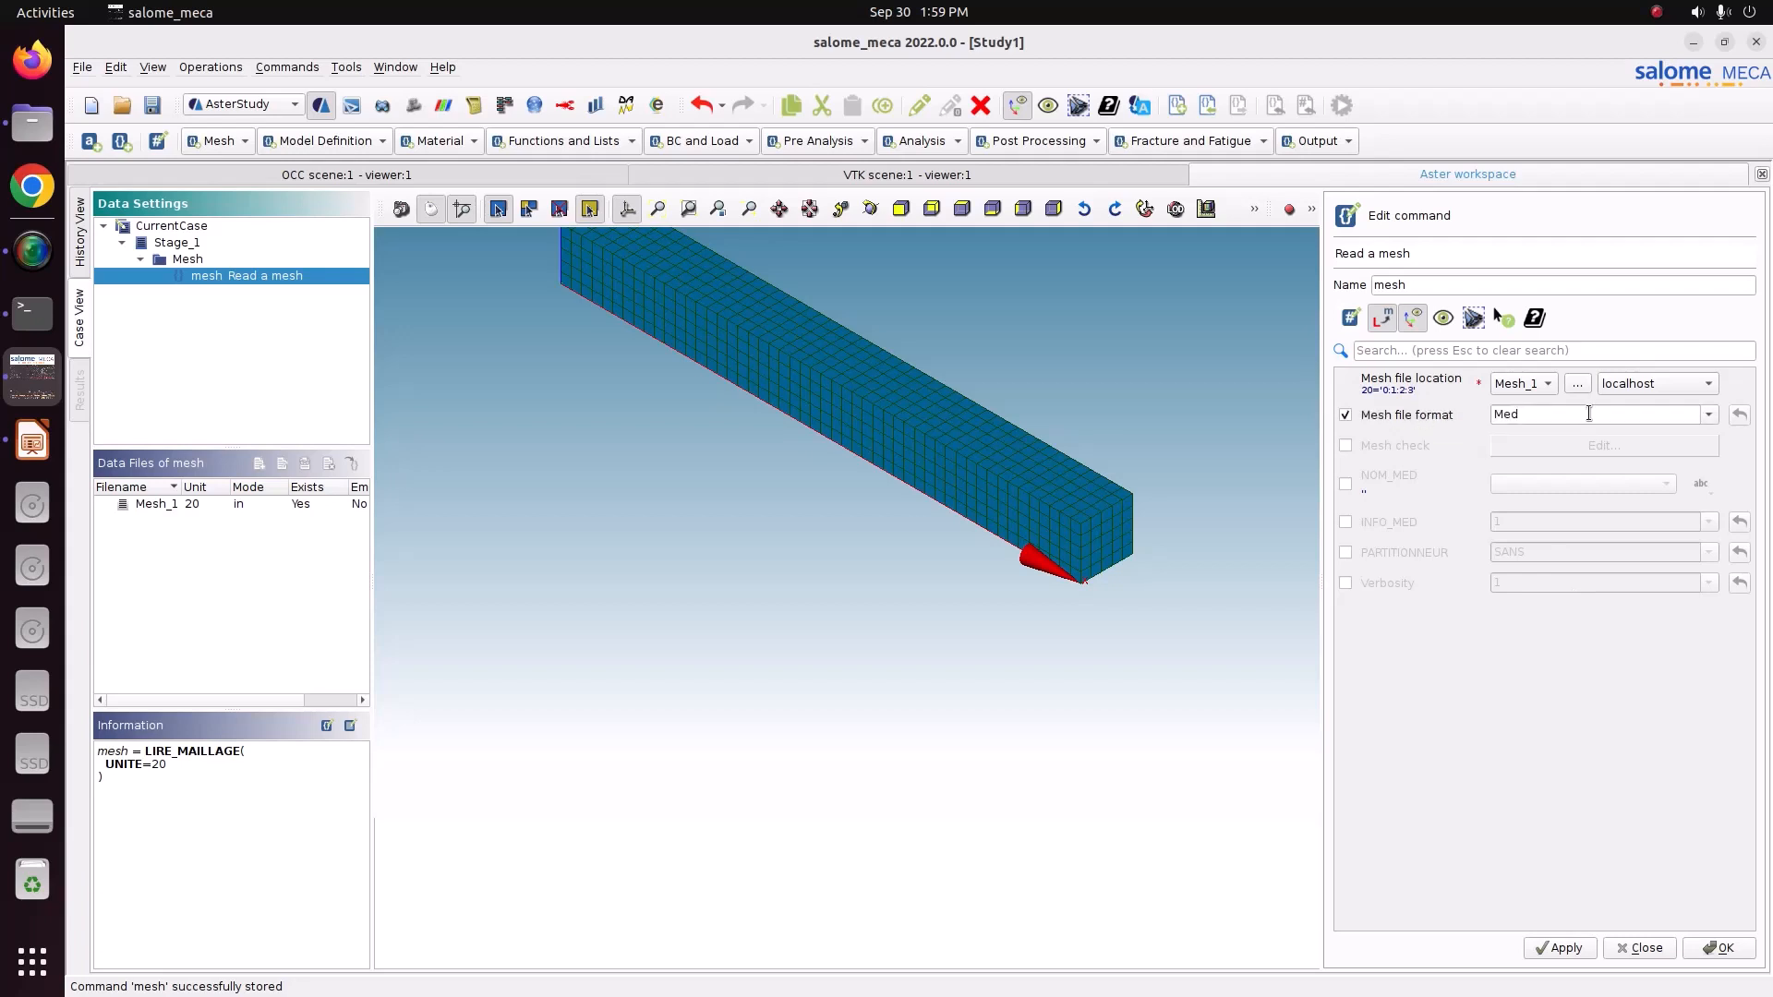
{"action": "left_click", "coordinate": [1570, 948]}
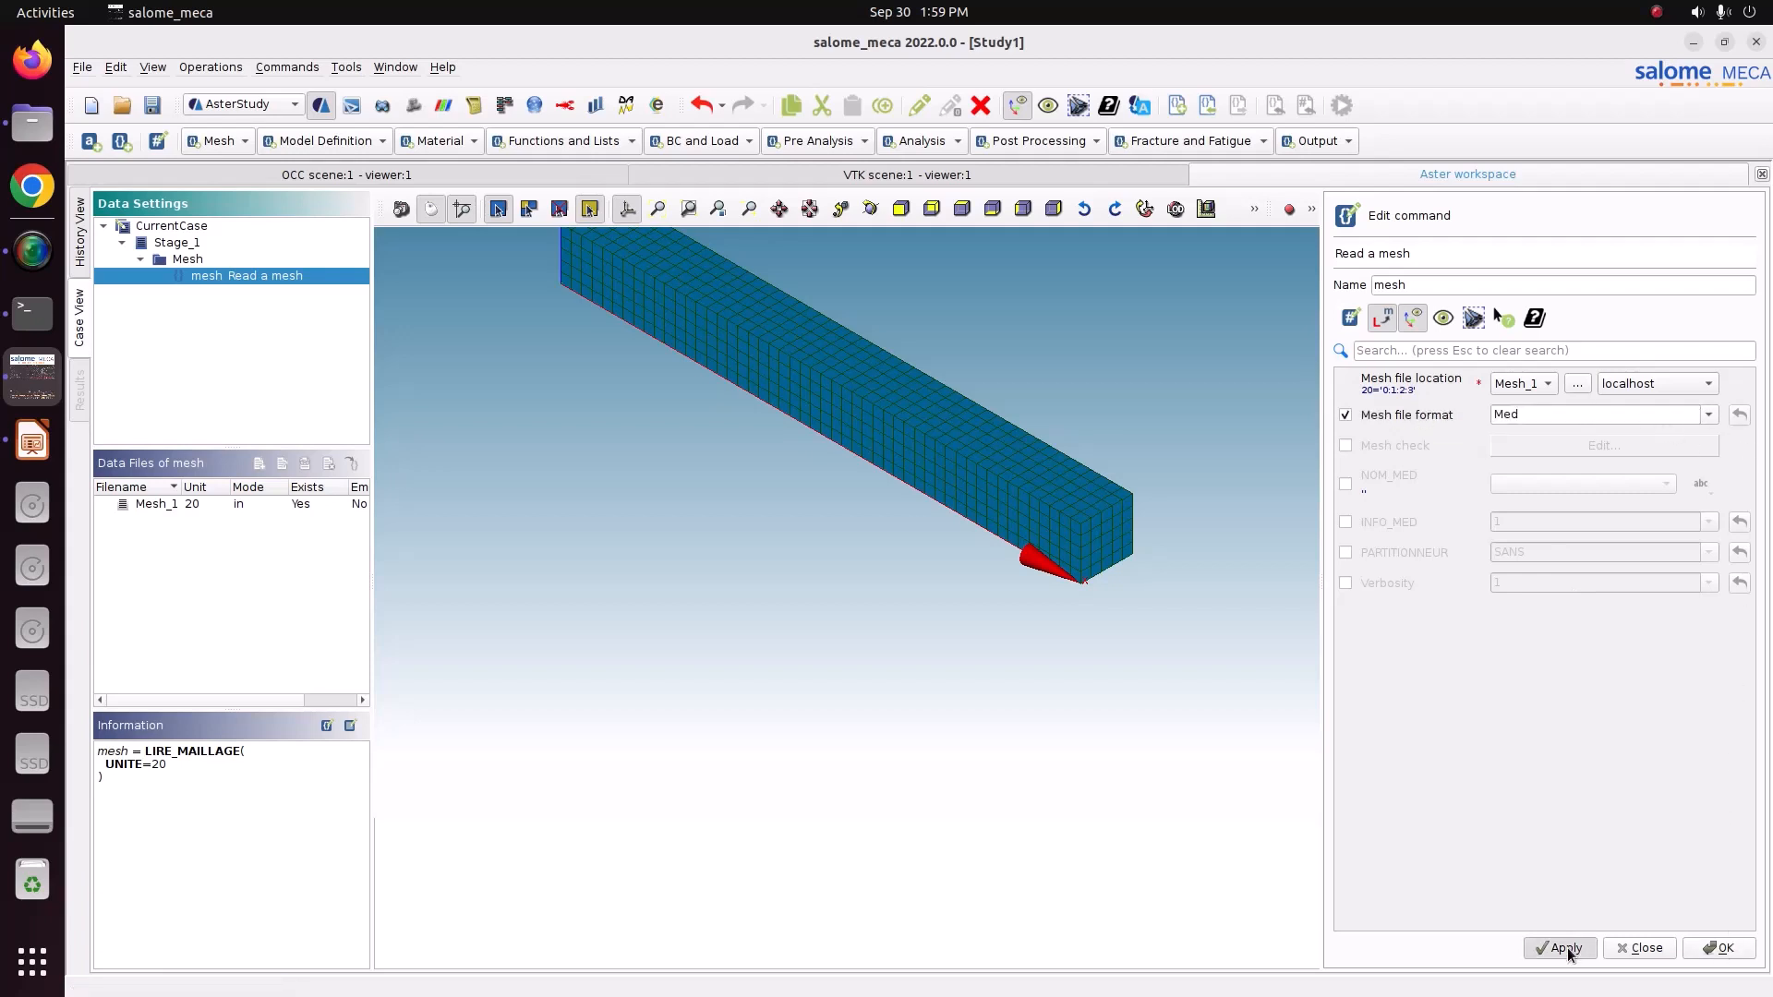
{"action": "left_click", "coordinate": [1723, 948]}
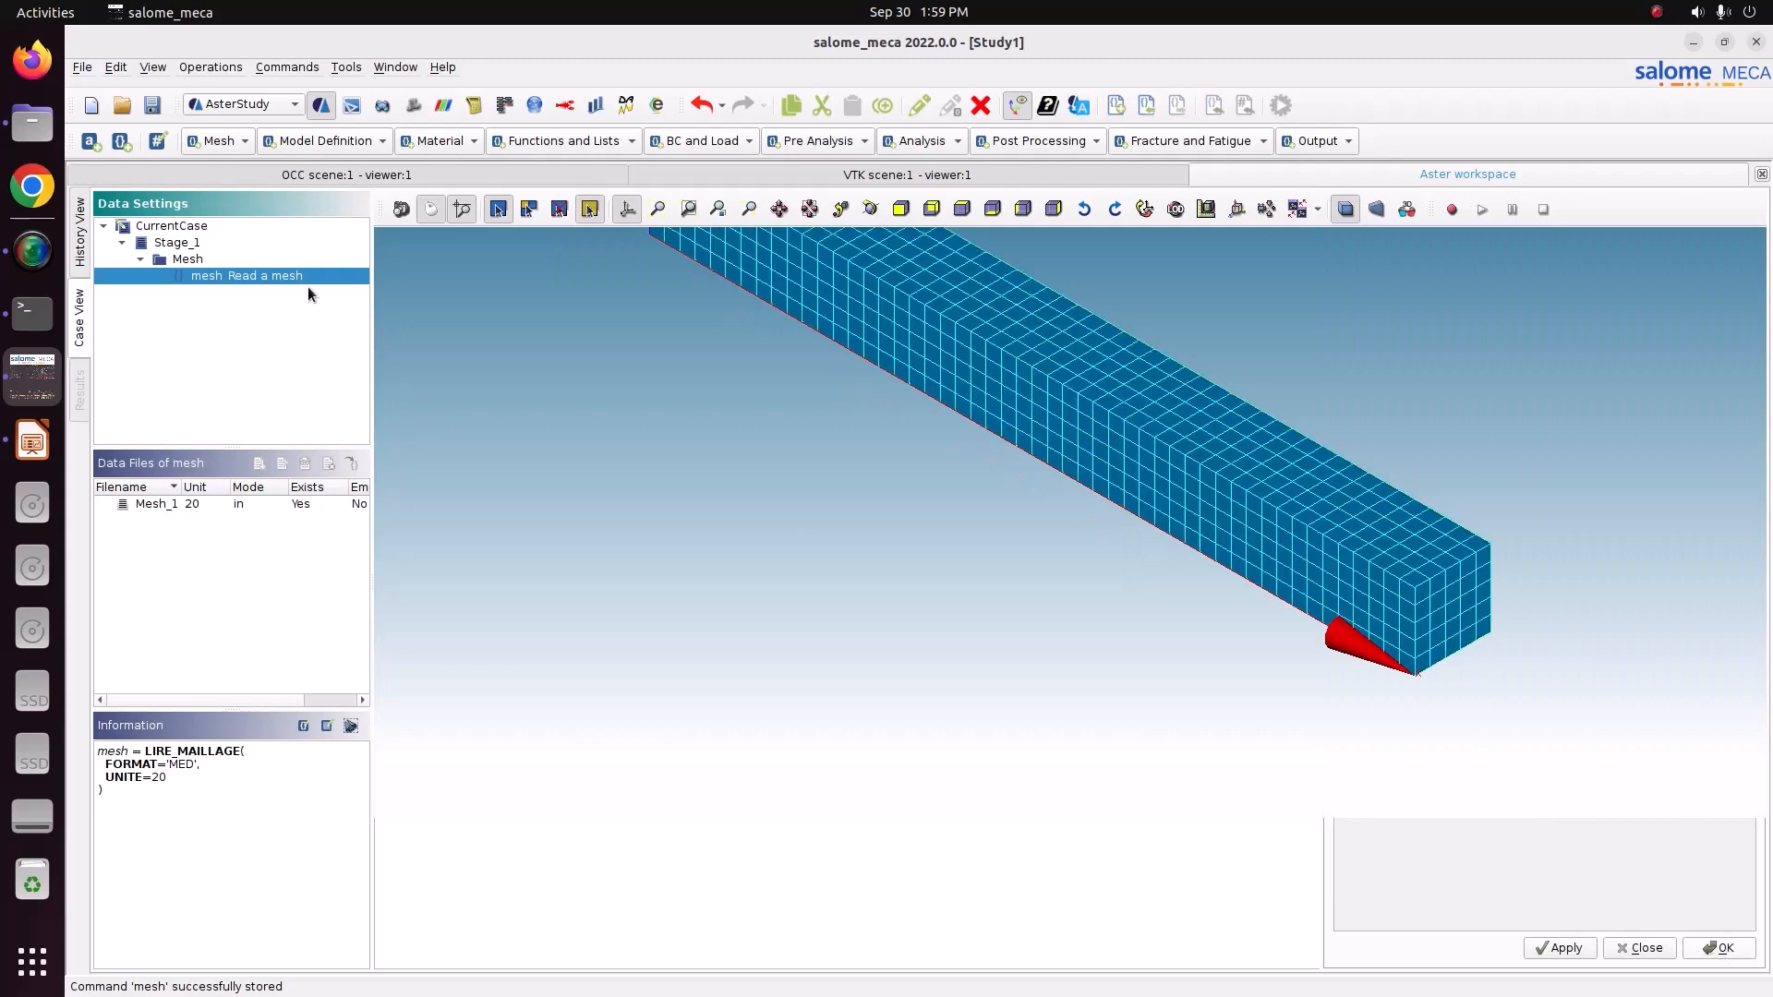
Add an Assign finite element command with one finite element assignment applied everywhere.
{"action": "left_click", "coordinate": [314, 141]}
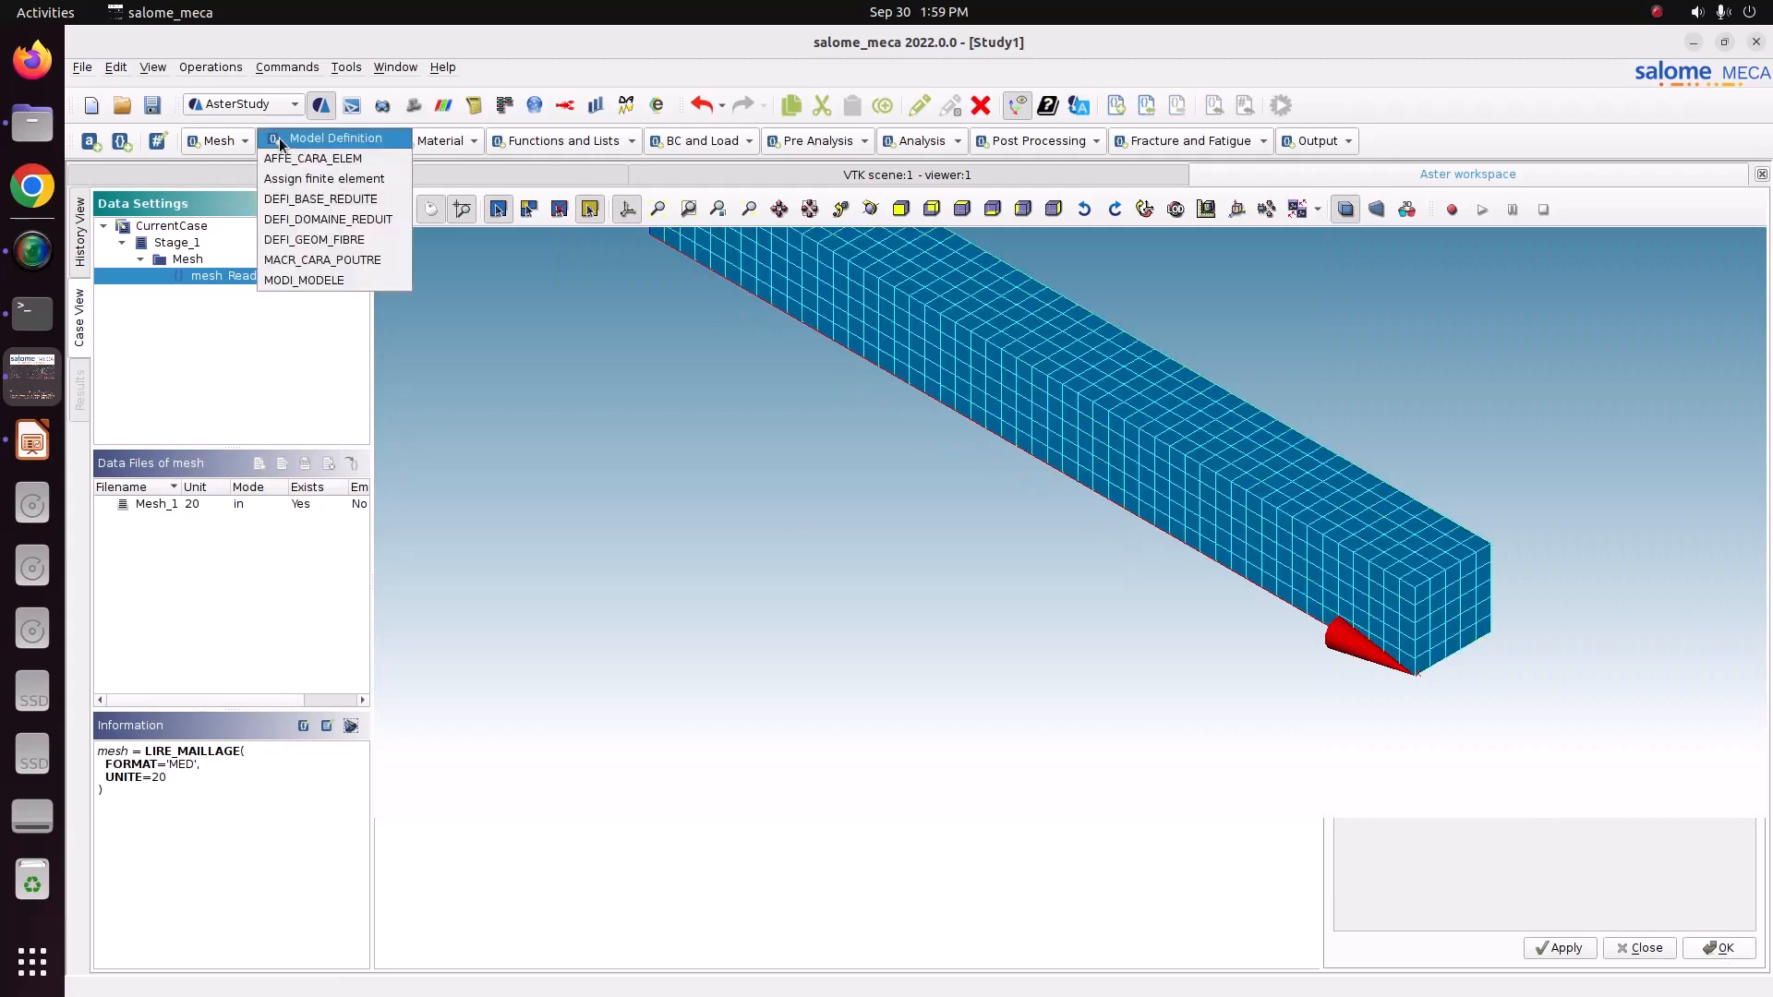
{"action": "left_click", "coordinate": [315, 180]}
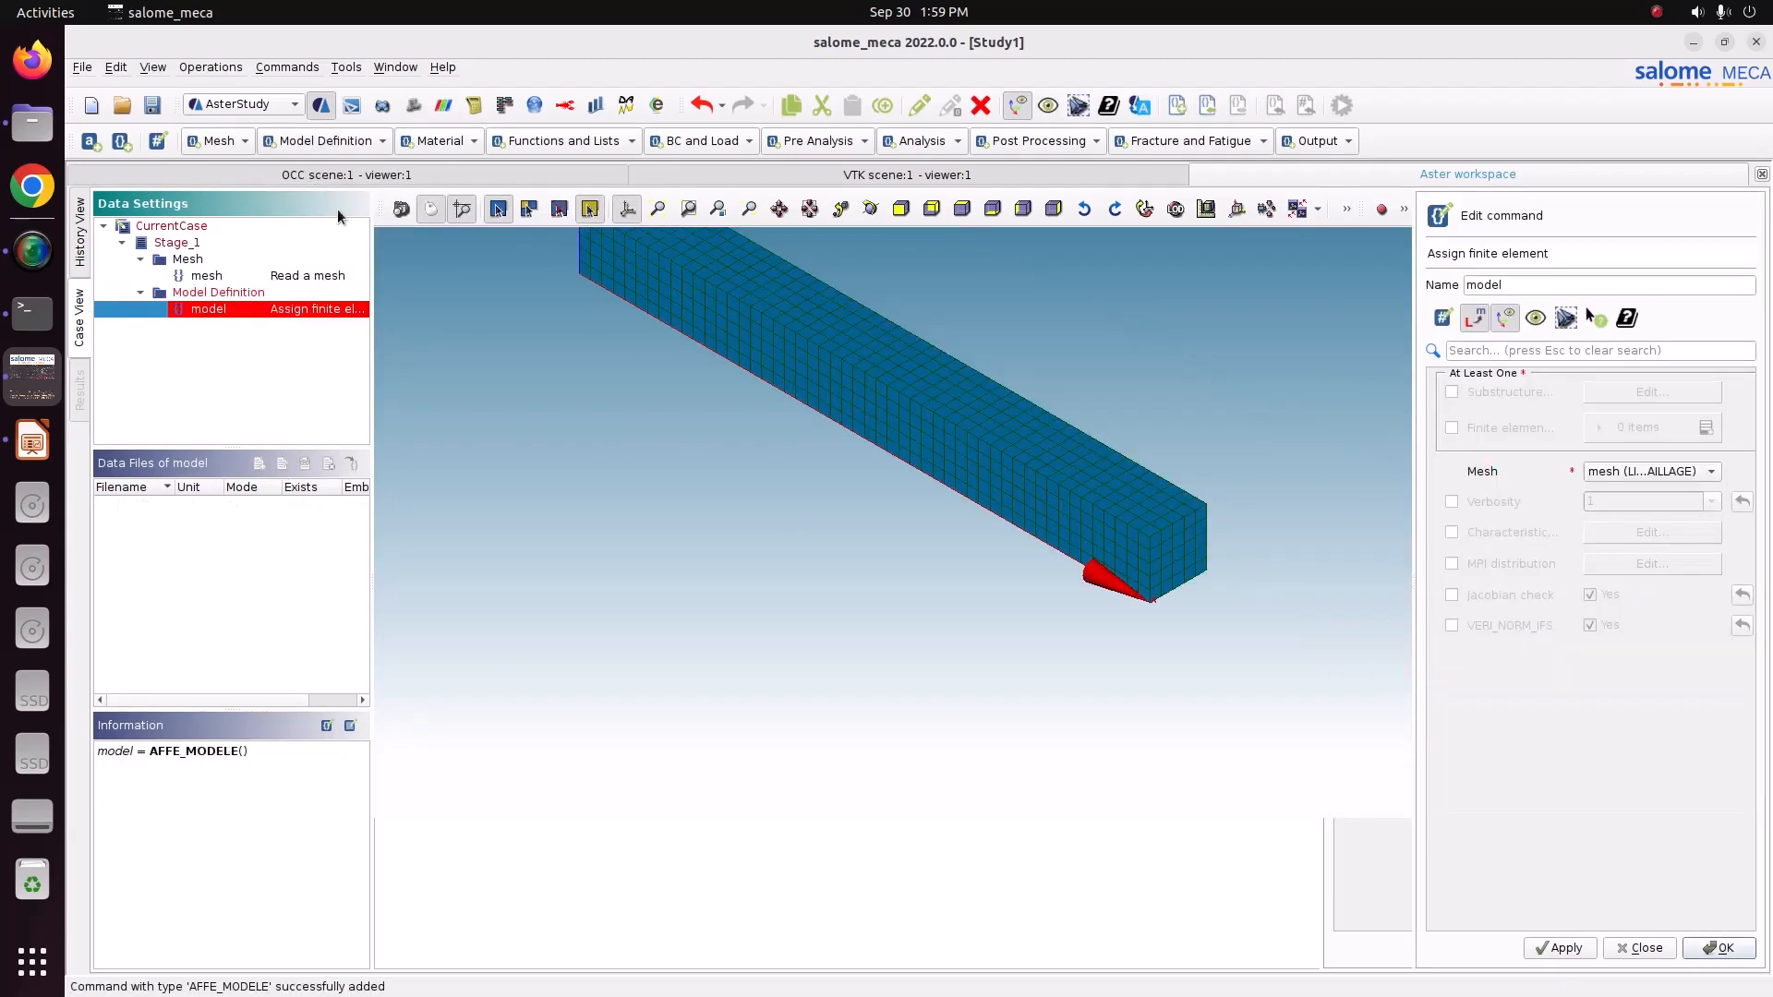
{"action": "left_click", "coordinate": [1483, 430]}
{"action": "left_click", "coordinate": [1706, 428]}
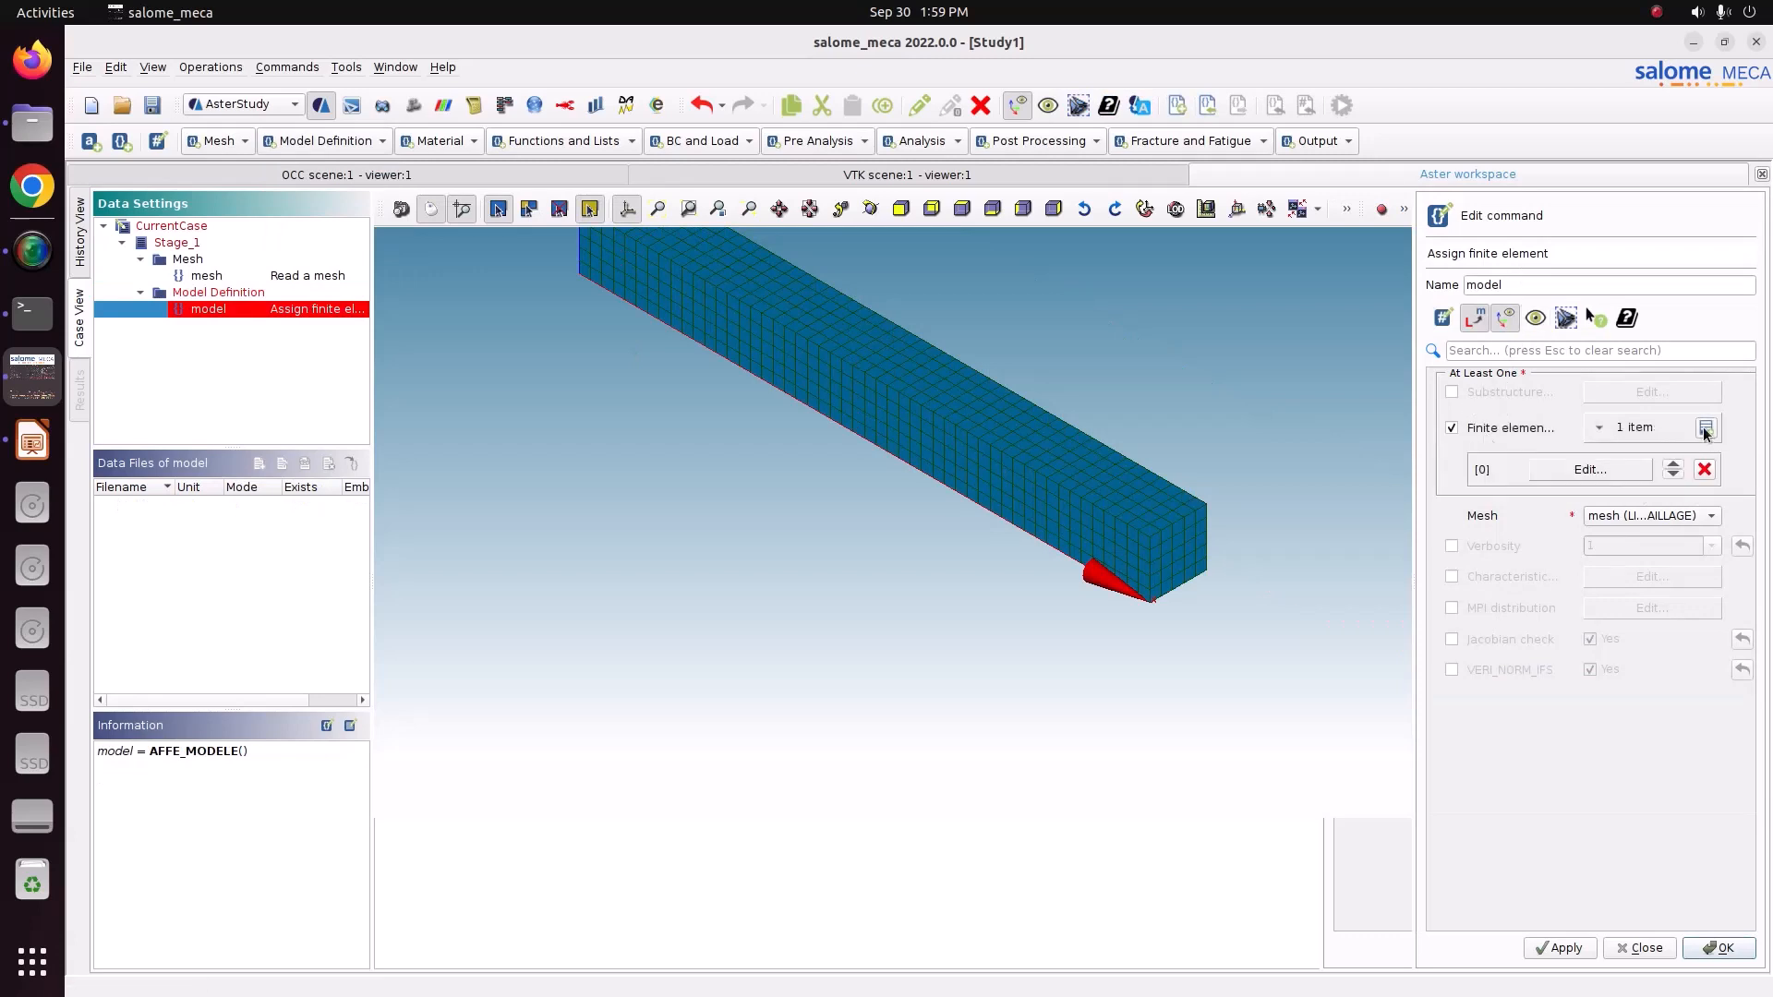
{"action": "left_click", "coordinate": [1625, 471]}
{"action": "left_click", "coordinate": [1488, 397]}
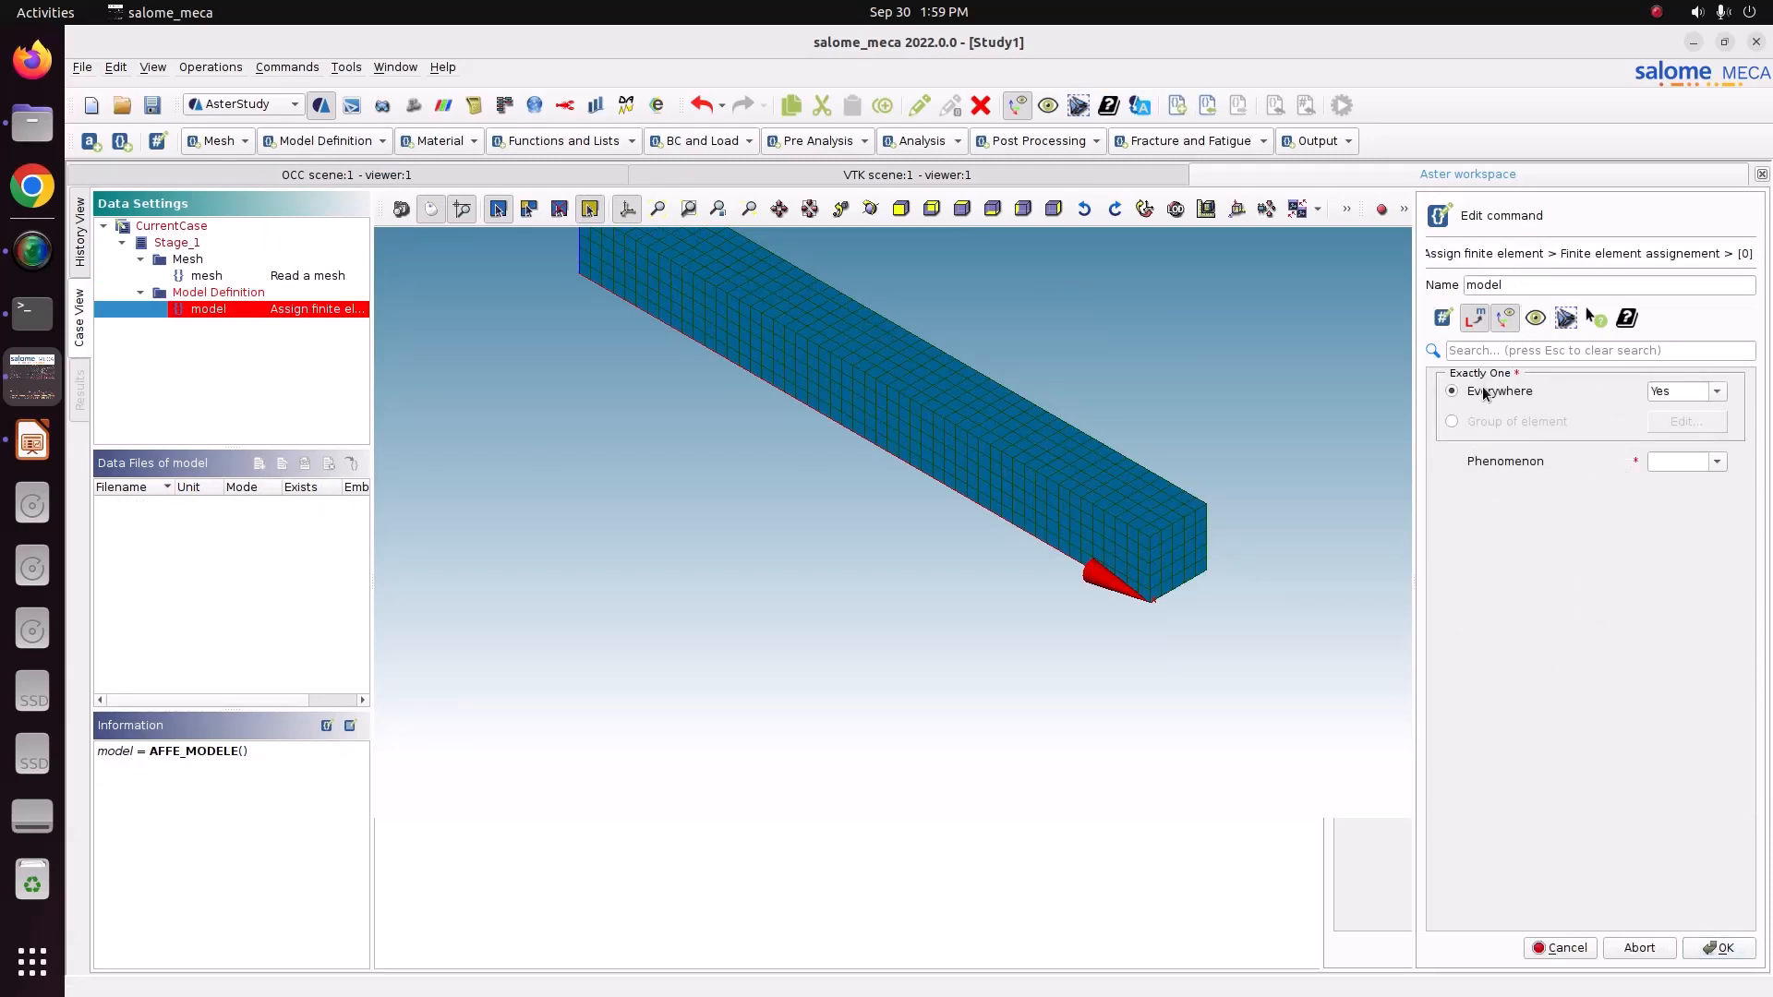
{"action": "left_click", "coordinate": [1717, 392]}
{"action": "left_click", "coordinate": [1694, 412]}
Set the assignment's phenomenon to Mechanic and modelisation to 3D, and store the model command.
{"action": "left_click", "coordinate": [1714, 461]}
{"action": "left_click", "coordinate": [1707, 504]}
{"action": "left_click", "coordinate": [1718, 461]}
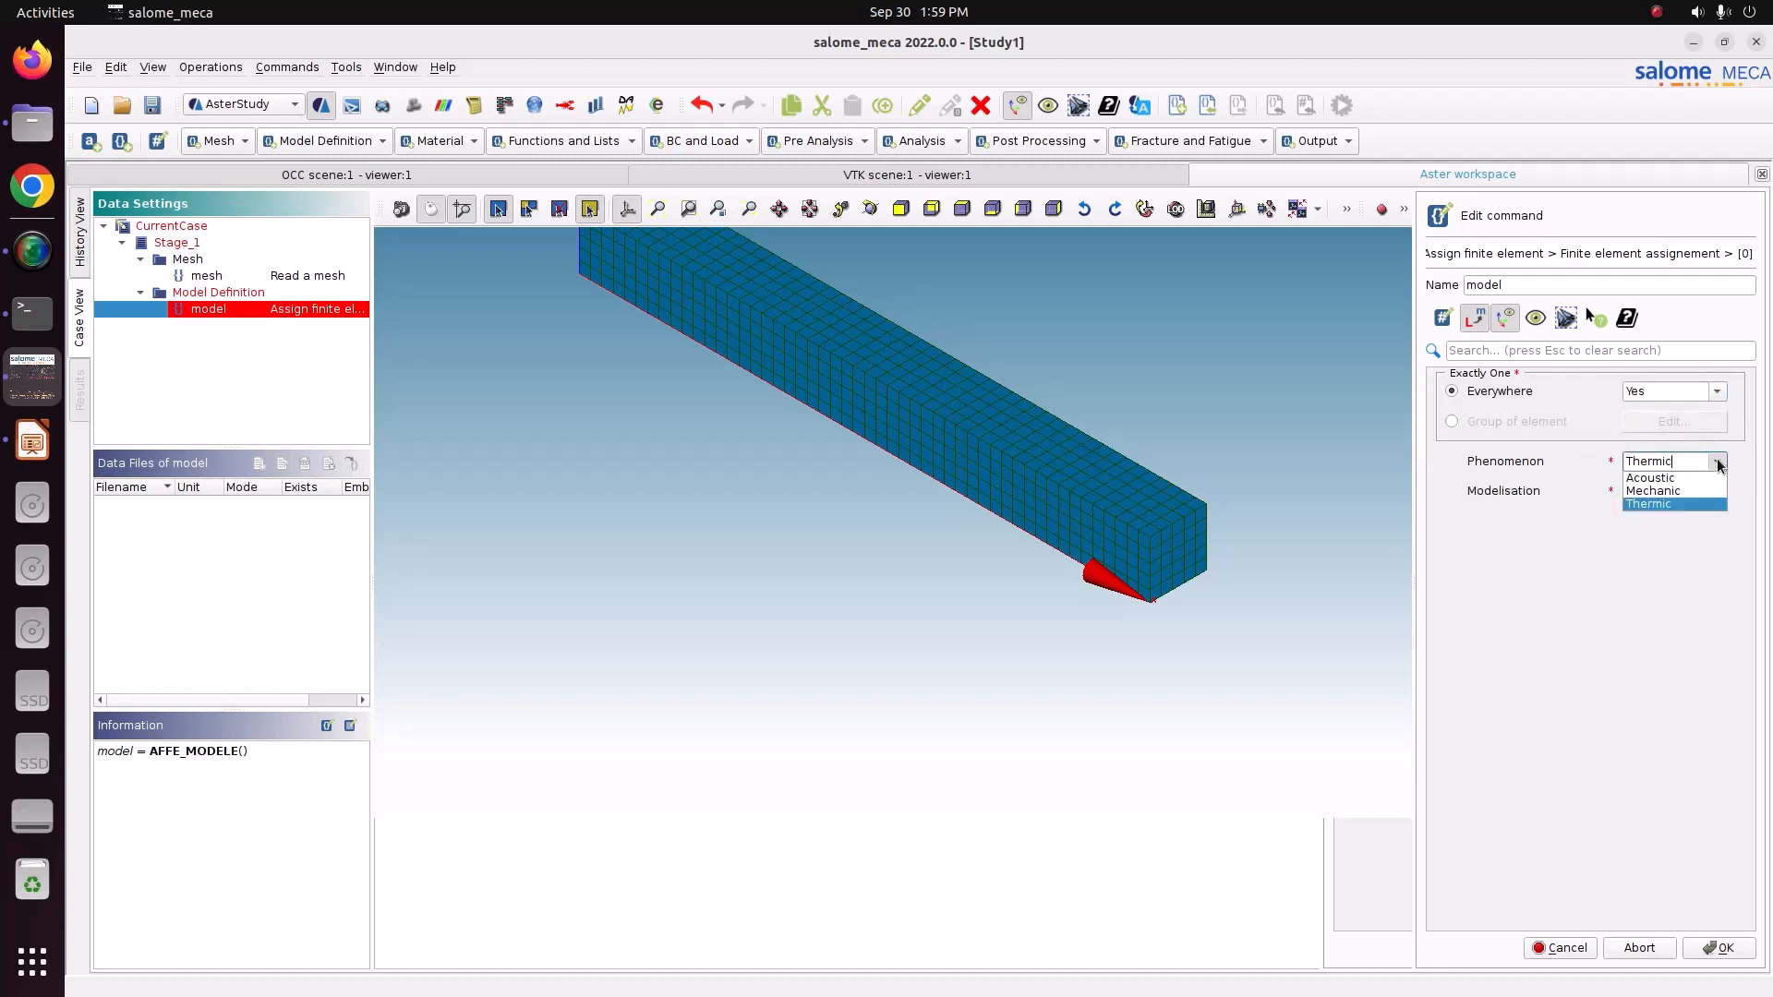
{"action": "left_click", "coordinate": [1709, 491]}
{"action": "left_click", "coordinate": [1722, 493]}
{"action": "left_click", "coordinate": [1666, 597]}
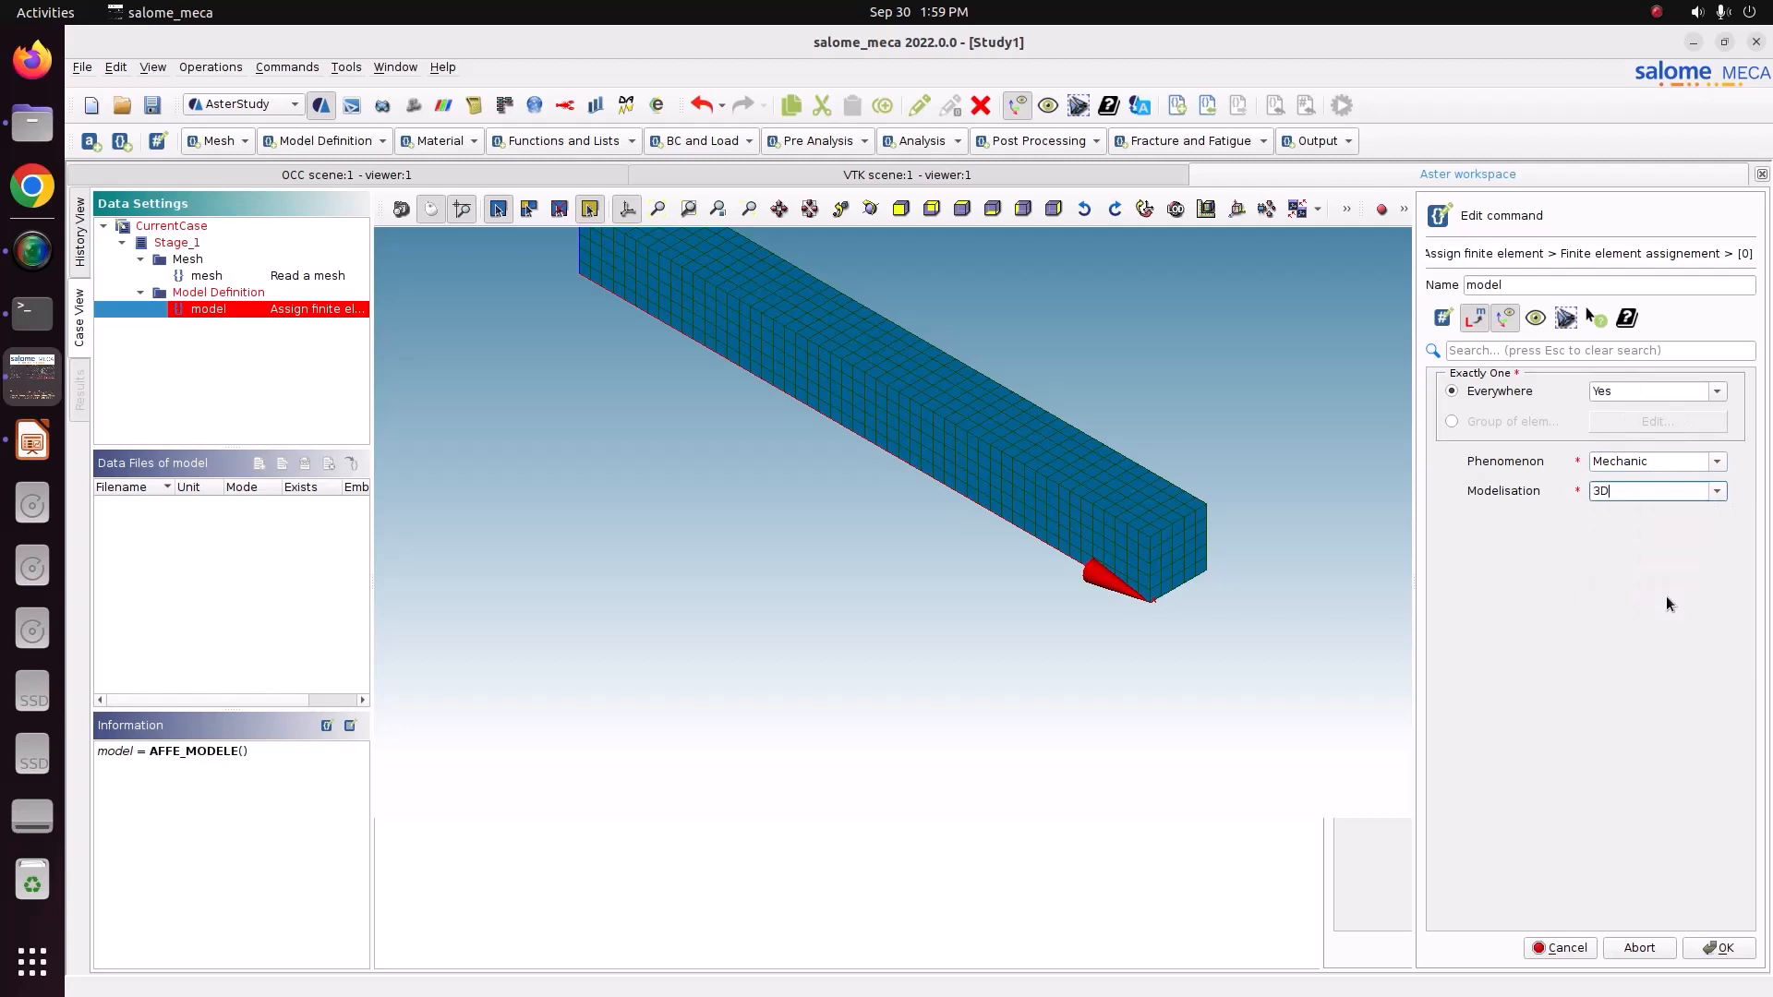
{"action": "left_click", "coordinate": [1711, 949]}
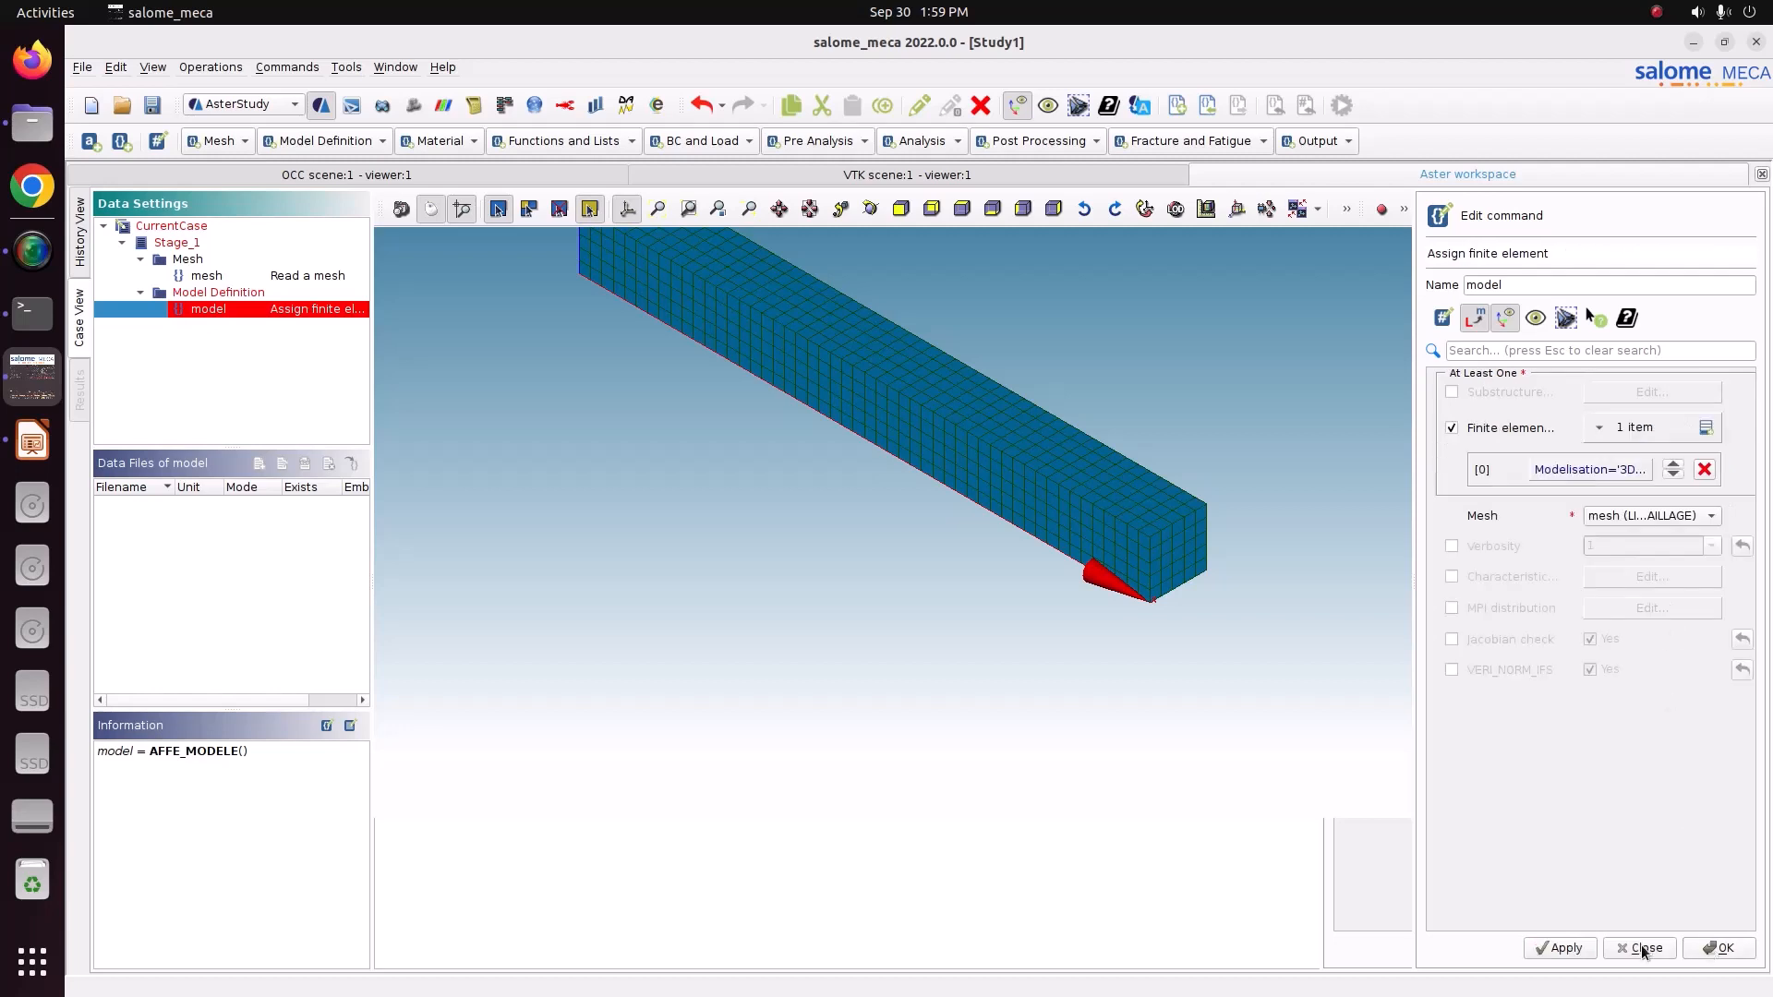
{"action": "left_click", "coordinate": [1567, 950]}
{"action": "left_click", "coordinate": [1734, 954]}
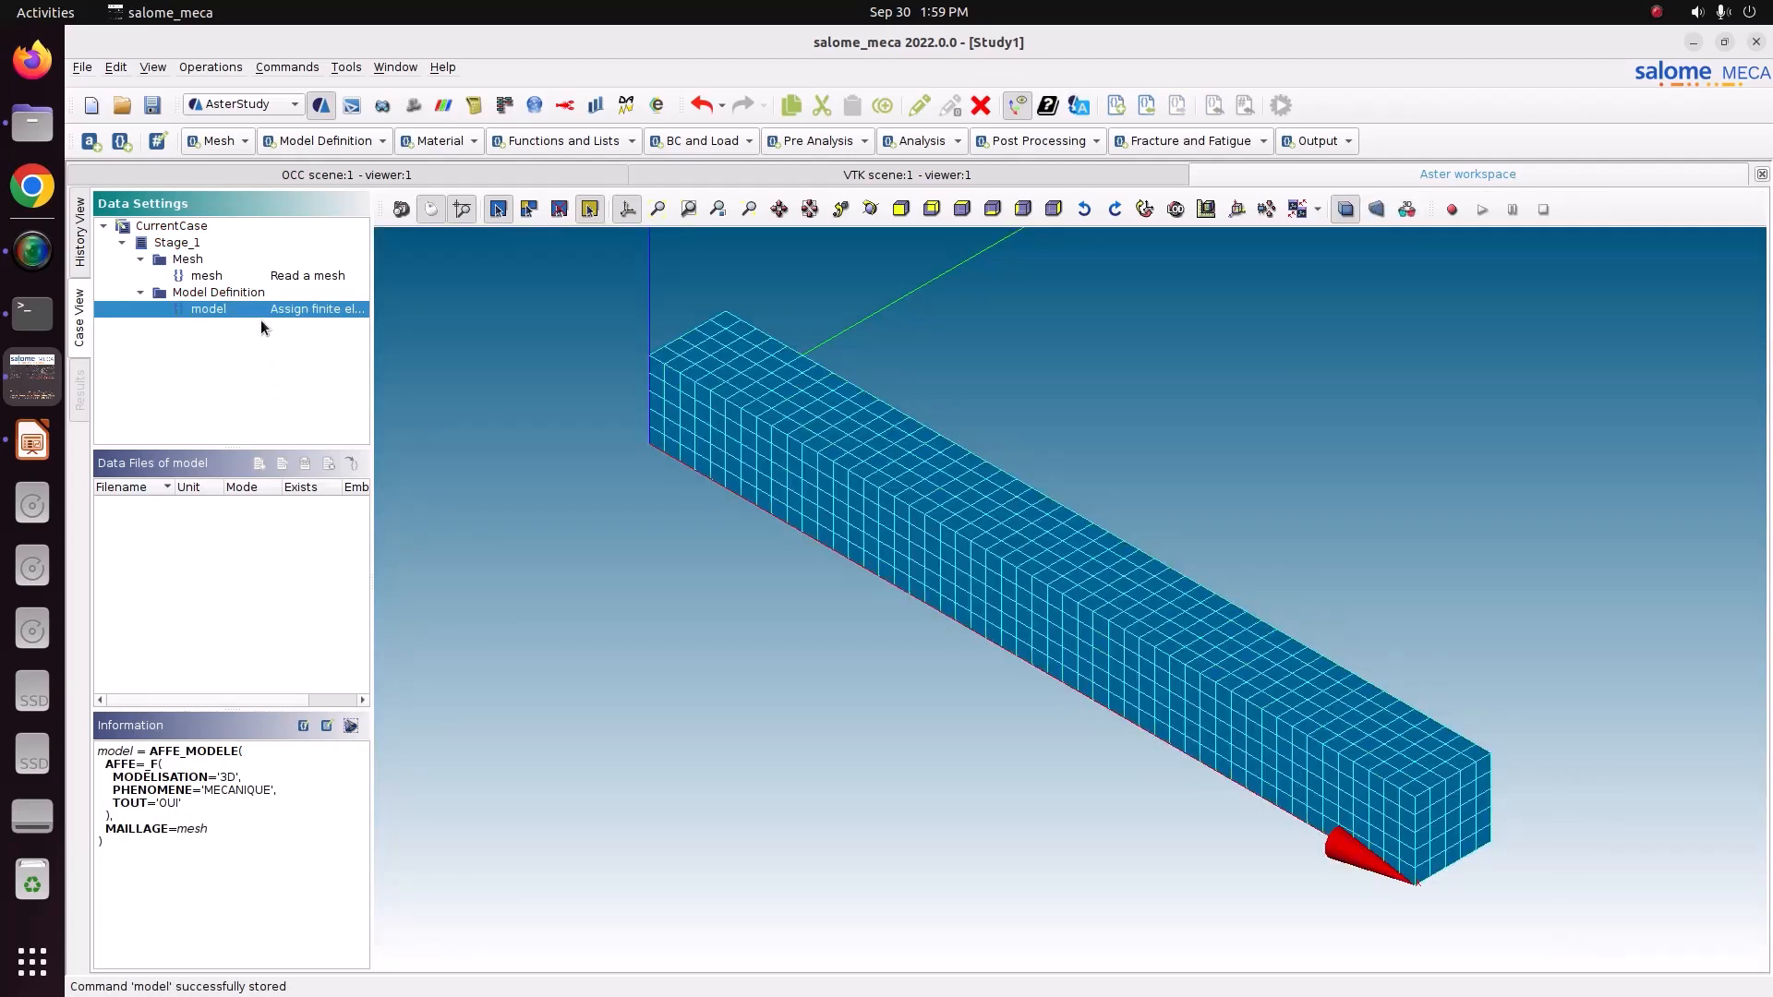
{"action": "left_click", "coordinate": [418, 143]}
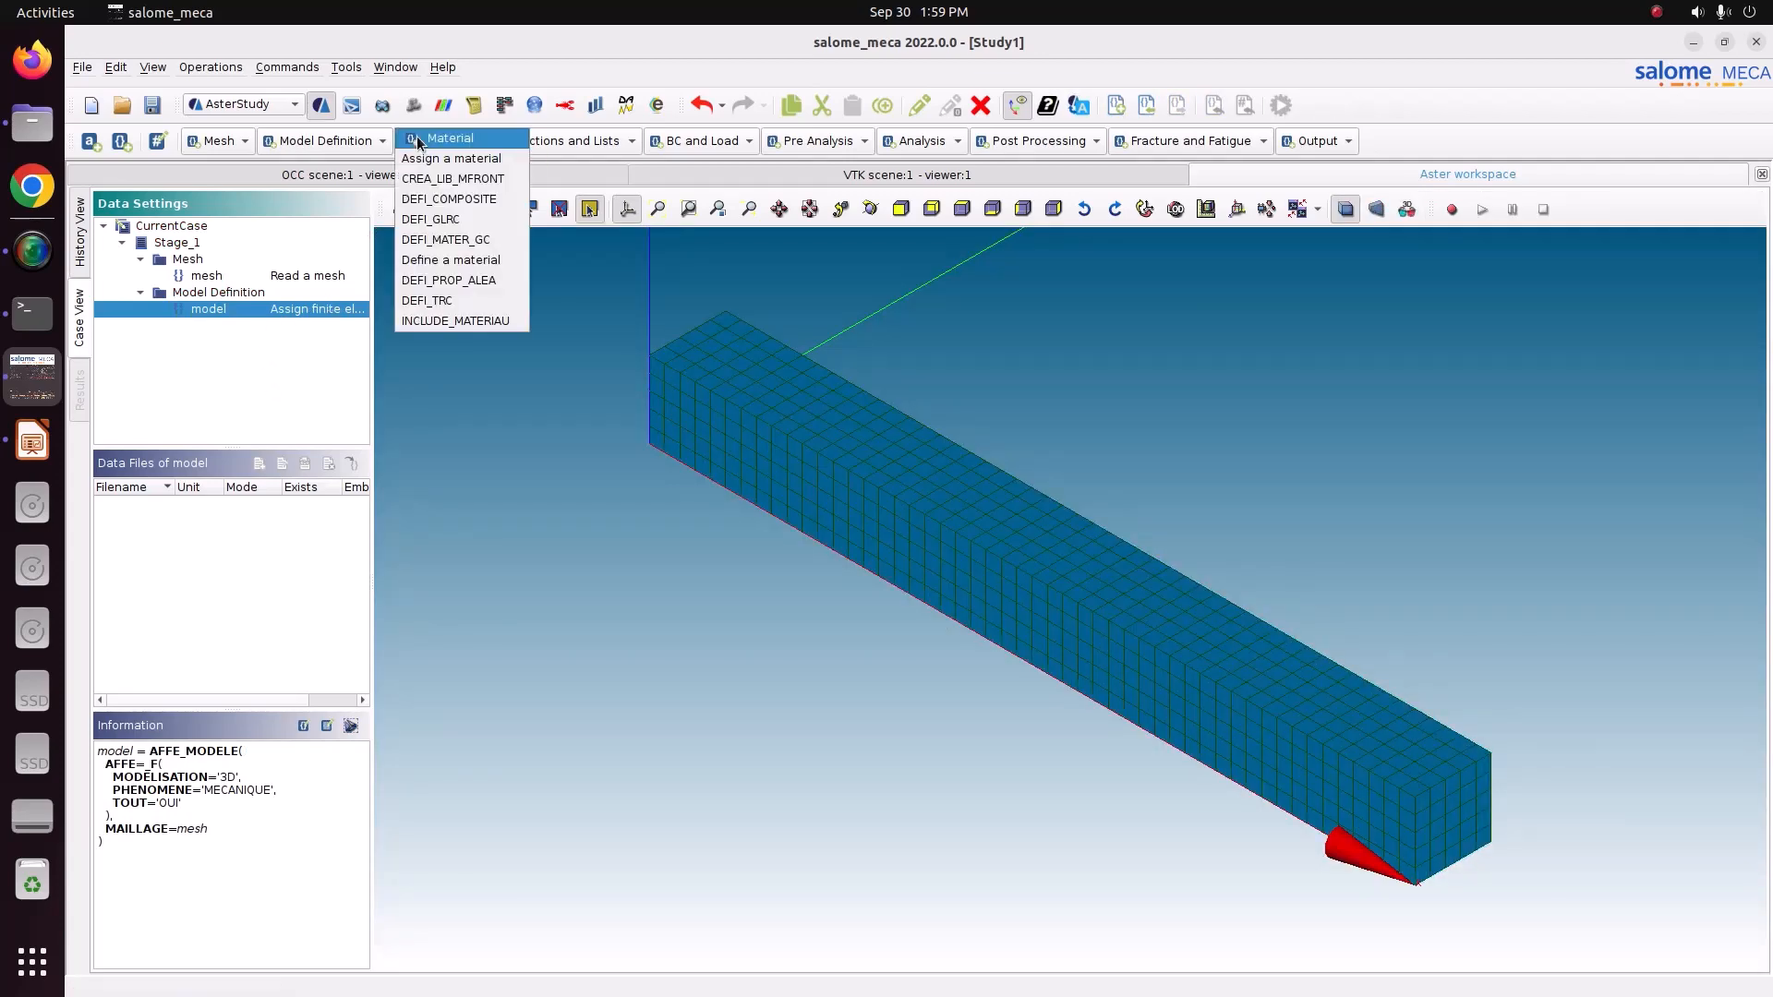
{"action": "left_click", "coordinate": [438, 262]}
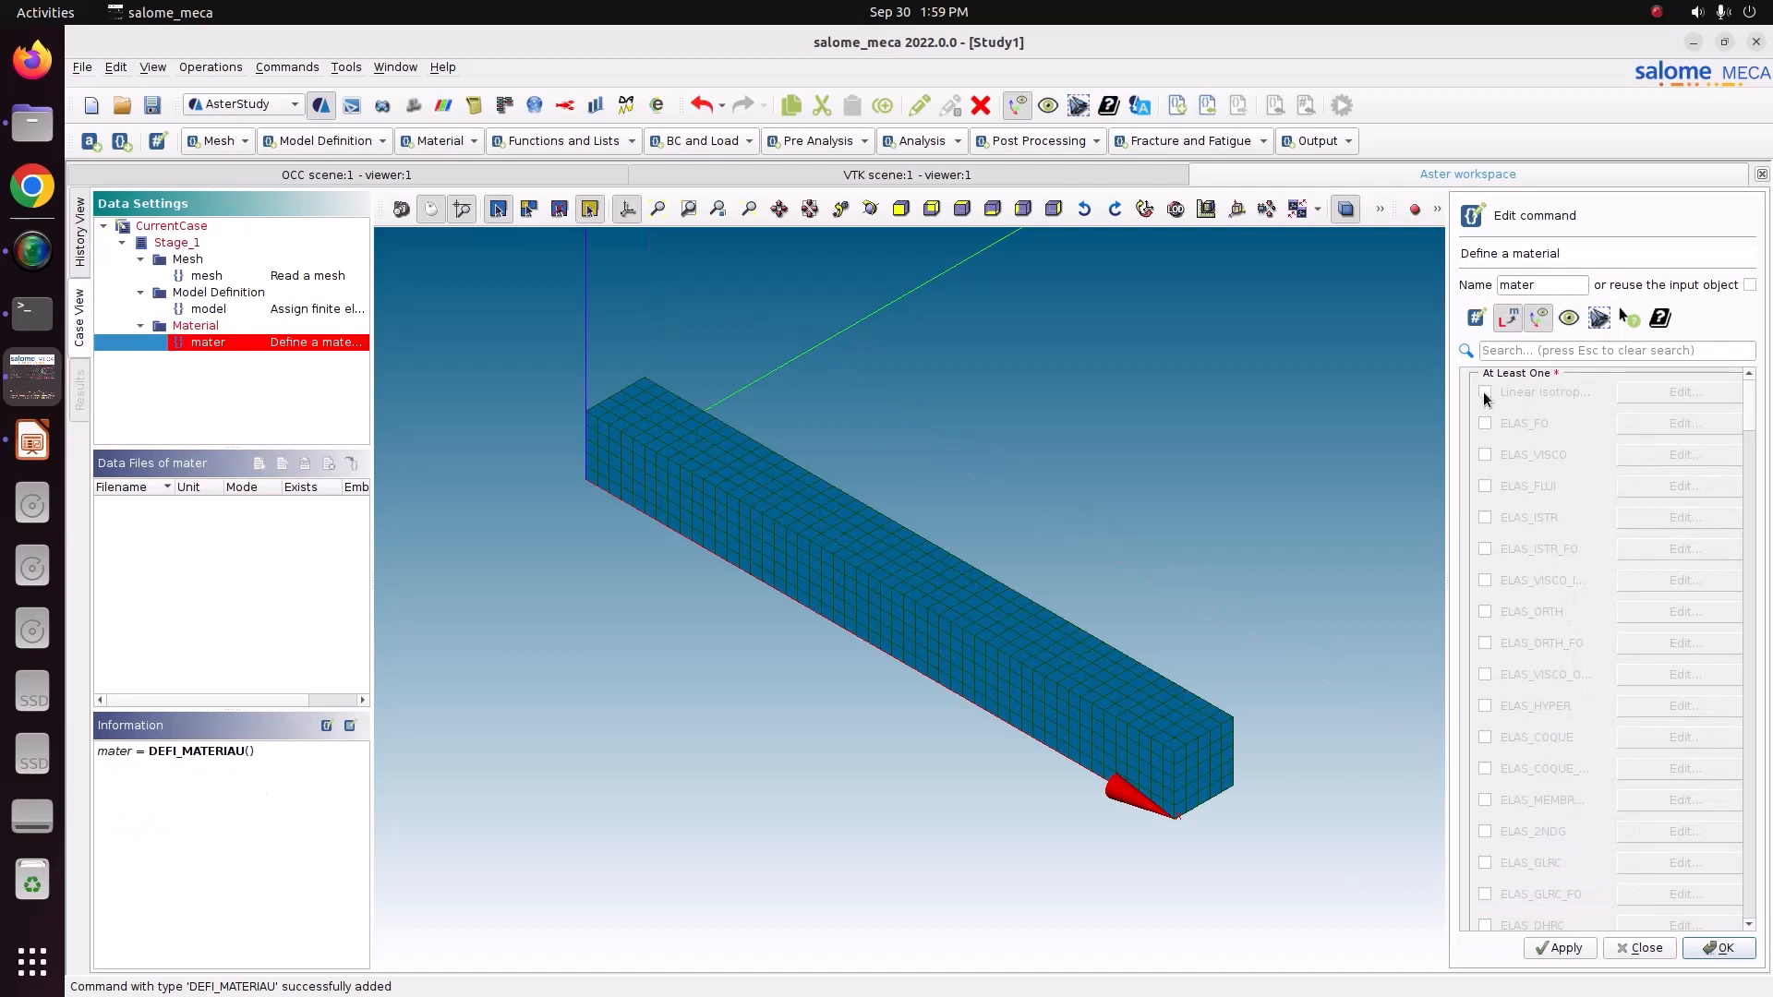
{"action": "left_click", "coordinate": [1485, 391]}
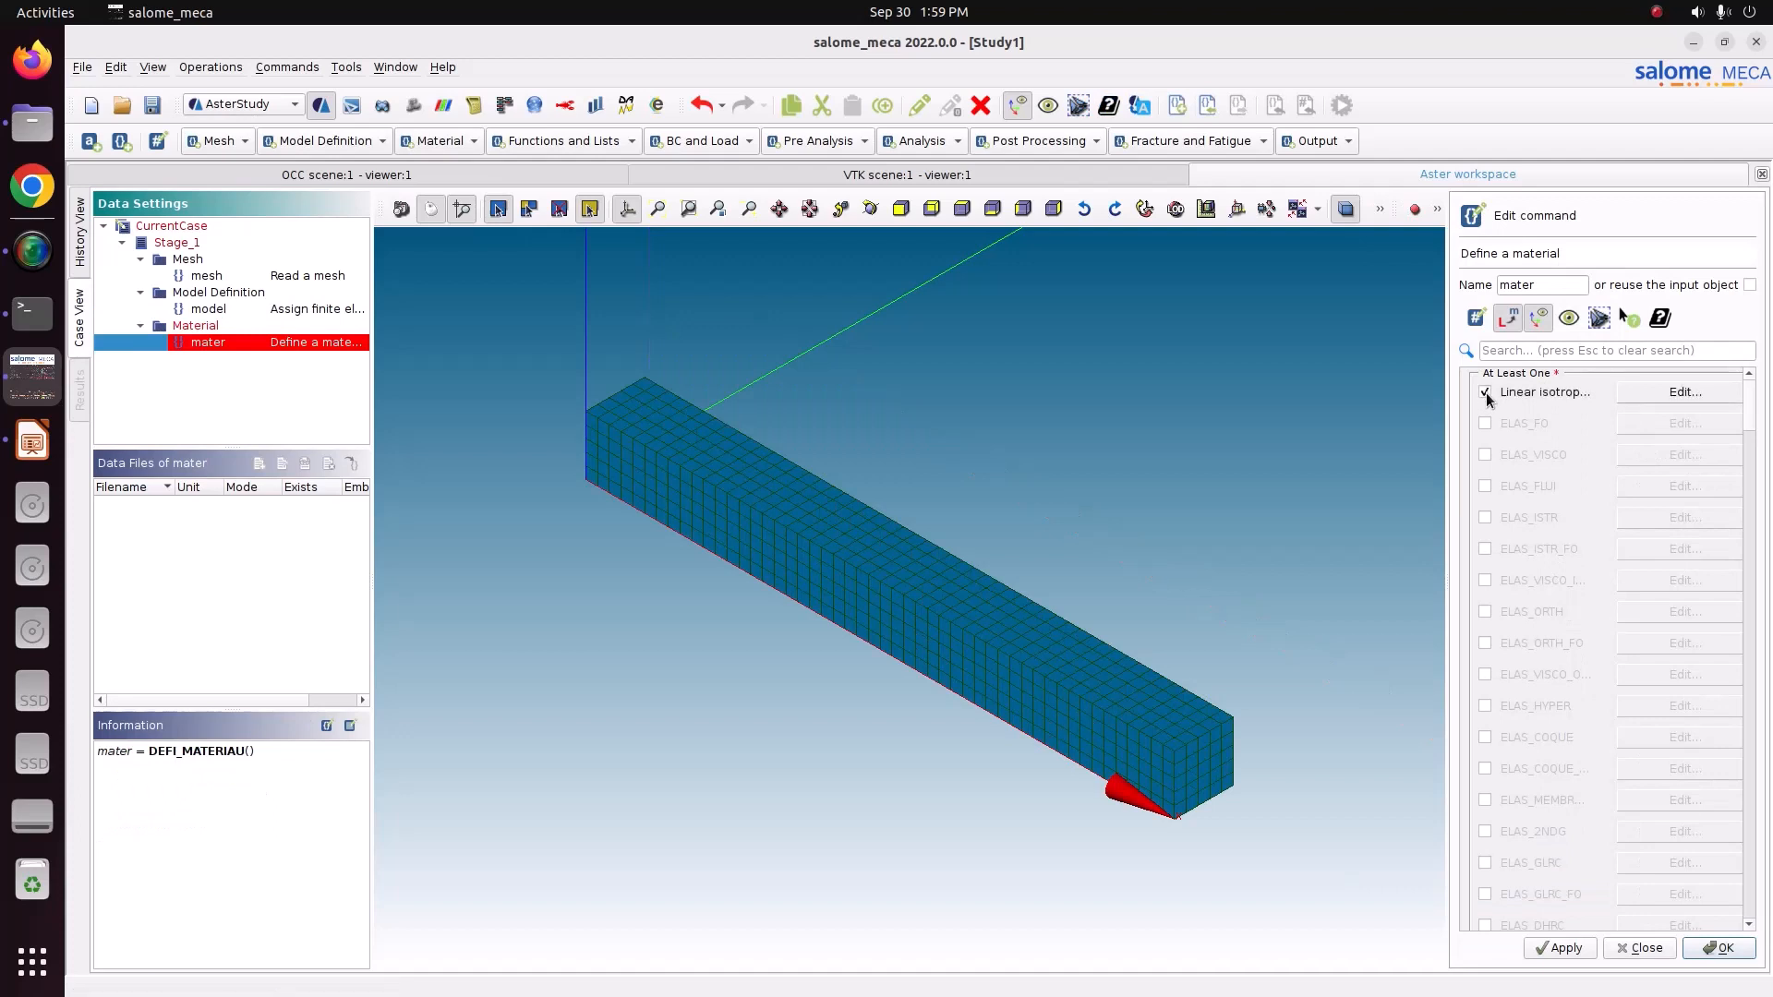
{"action": "left_click", "coordinate": [1659, 395]}
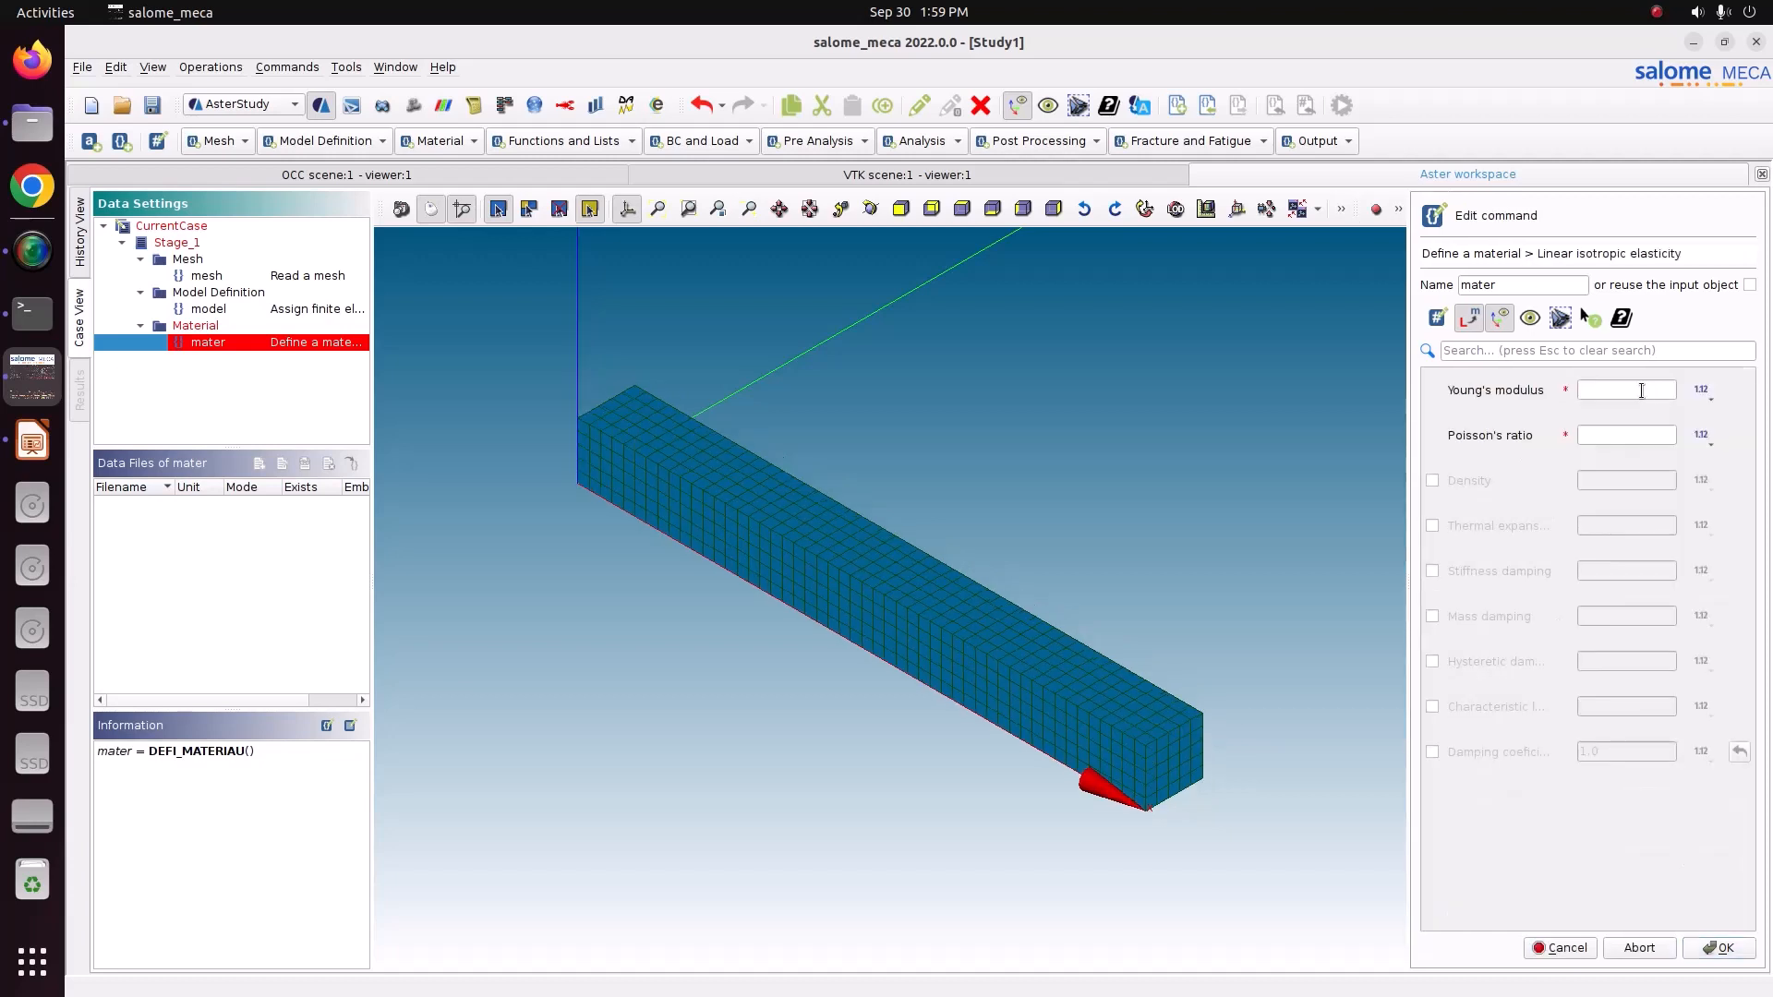
{"action": "left_click", "coordinate": [1433, 480]}
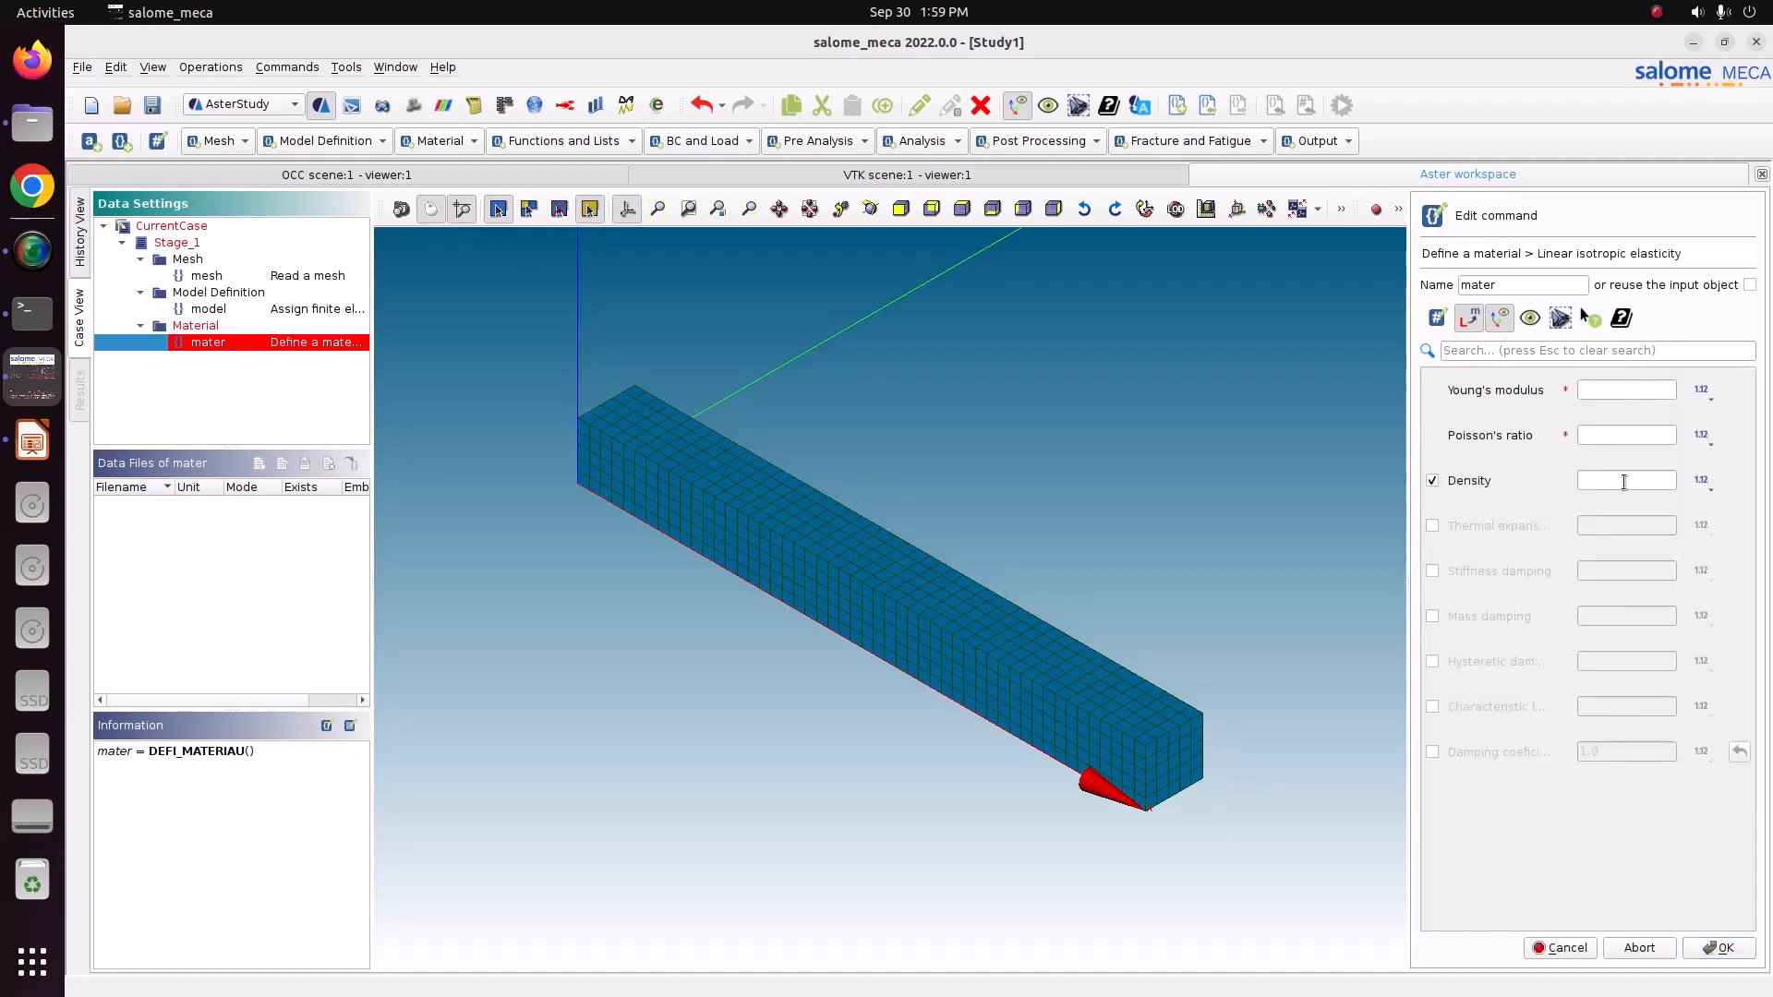
{"action": "left_click", "coordinate": [1617, 389]}
{"action": "type", "text": "210e9"}
{"action": "left_click", "coordinate": [1614, 438]}
{"action": "type", "text": "0.3"}
{"action": "left_click", "coordinate": [1616, 482]}
{"action": "type", "text": "7860"}
{"action": "left_click", "coordinate": [1698, 939]}
{"action": "left_click", "coordinate": [1719, 949]}
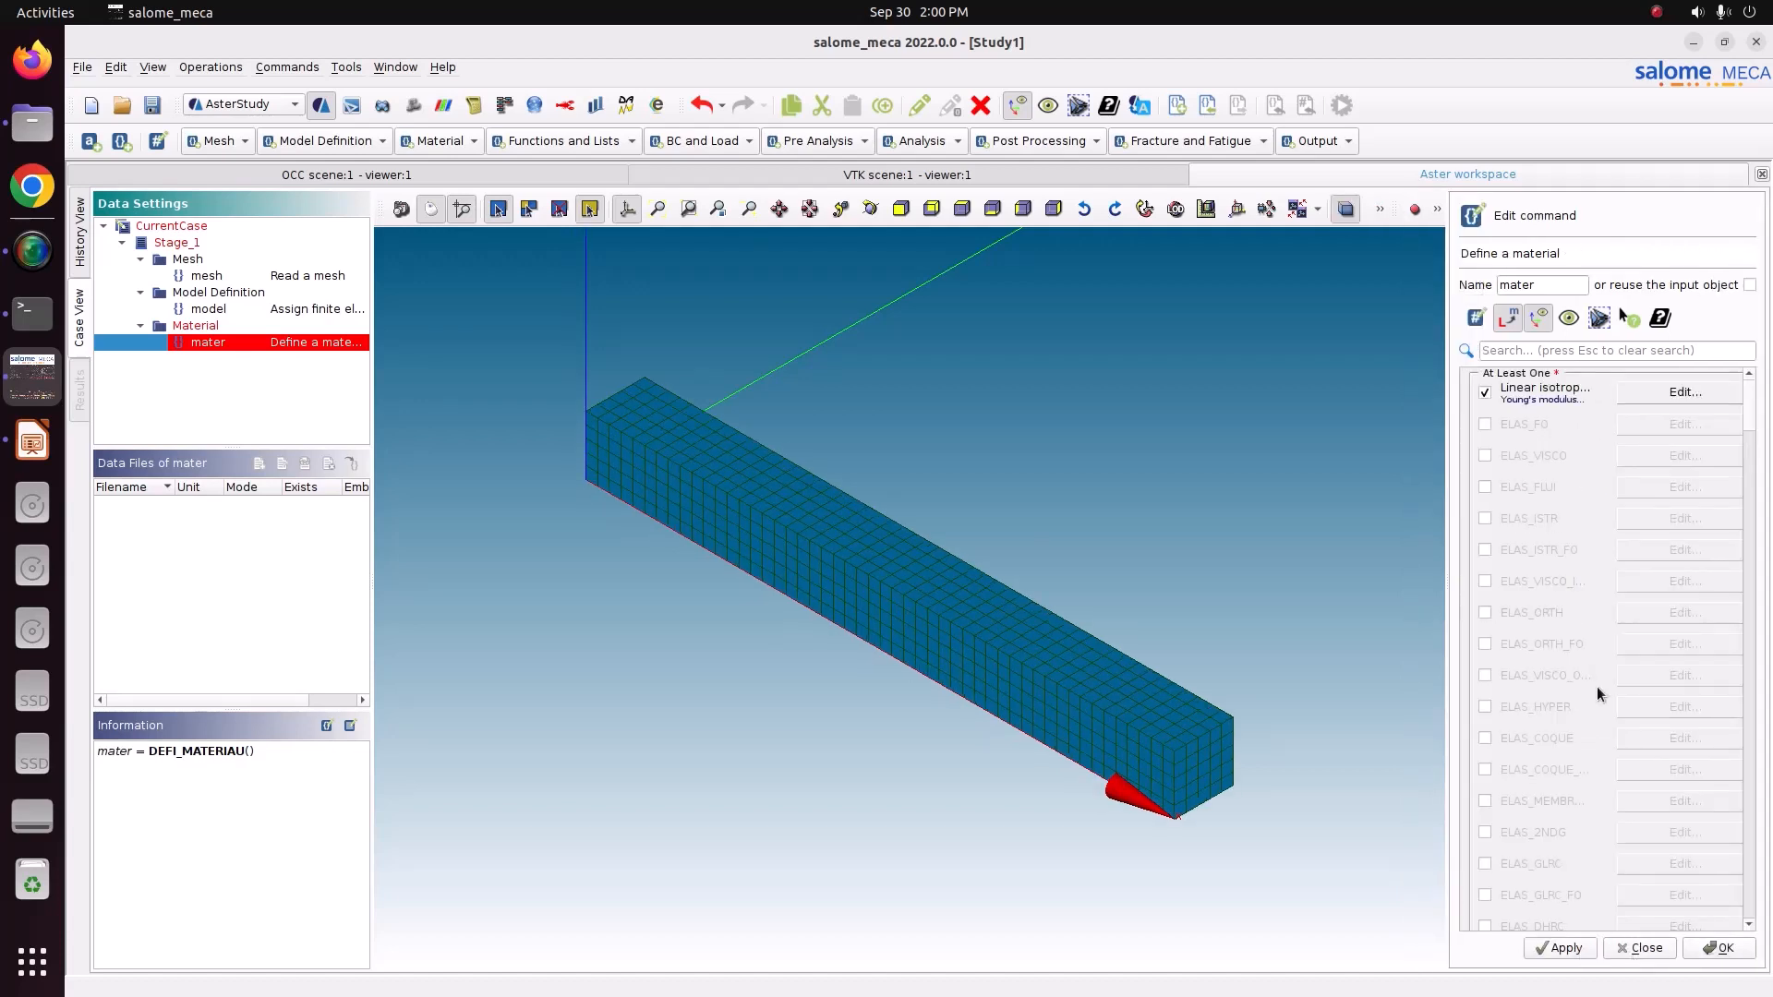
Rename the material command to steel and store it.
{"action": "double_click", "coordinate": [1549, 287]}
{"action": "type", "text": "steel"}
{"action": "left_click", "coordinate": [1568, 947]}
{"action": "left_click", "coordinate": [1726, 951]}
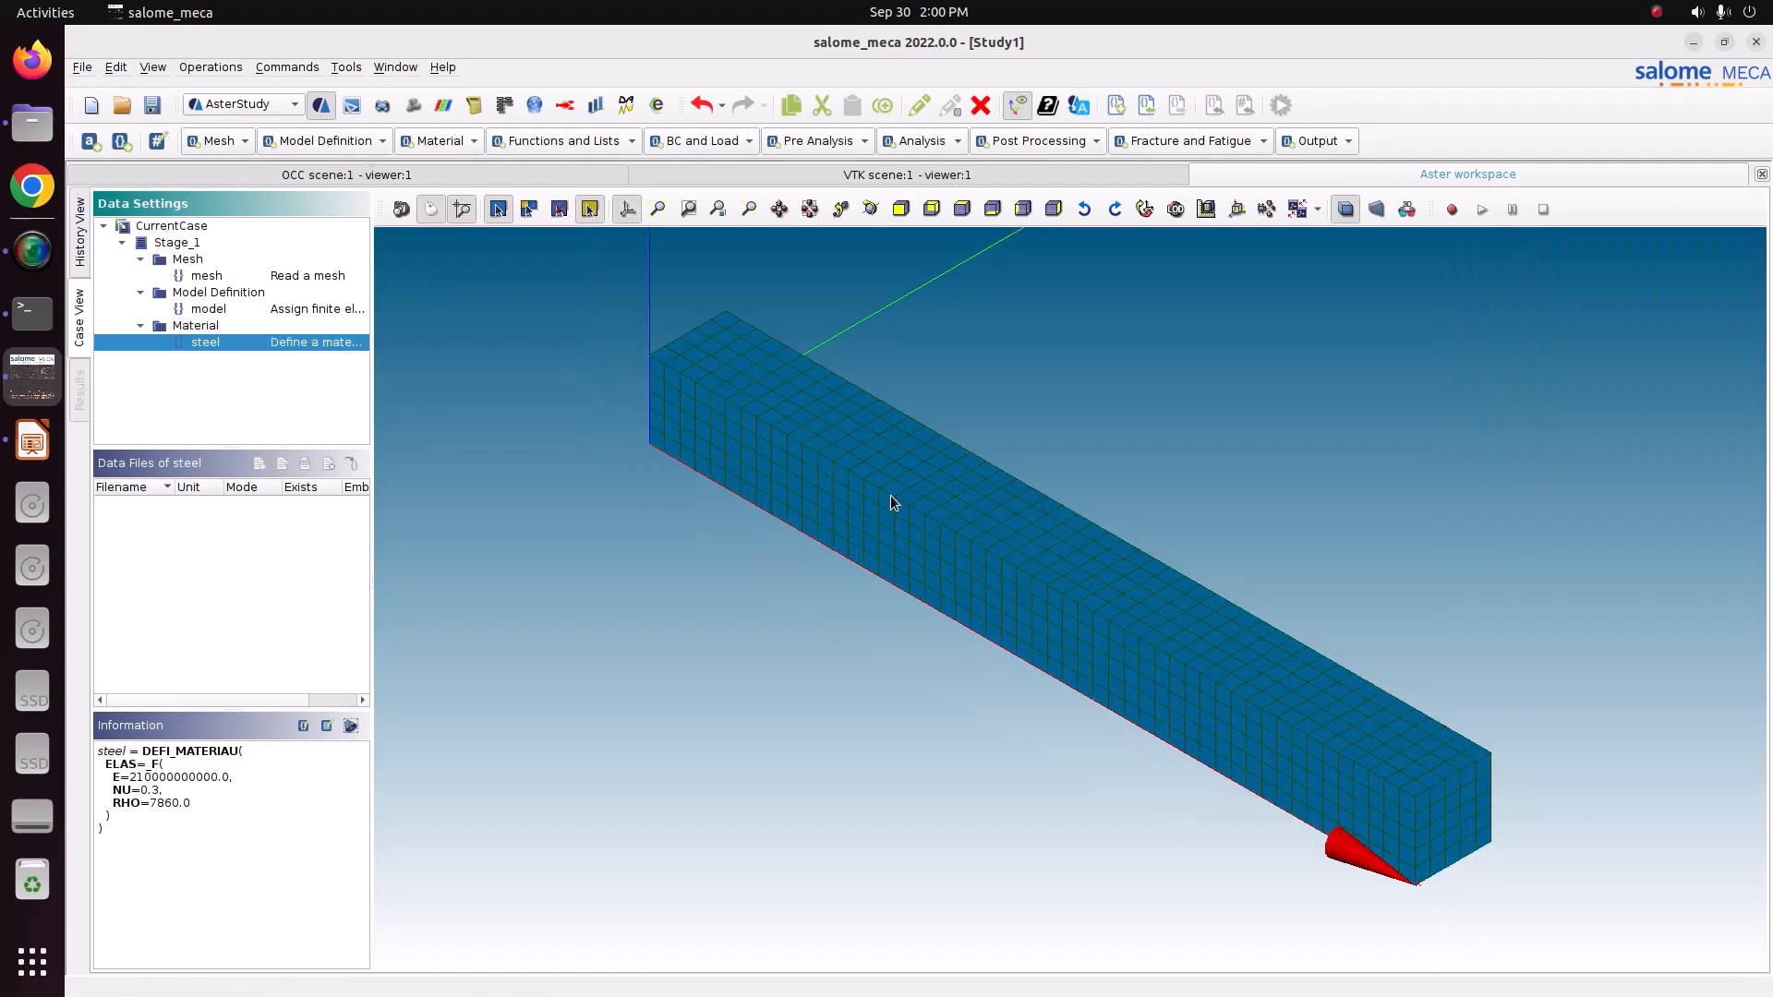
Add an Assign a material command that uses the mesh and the model.
{"action": "left_click", "coordinate": [443, 140]}
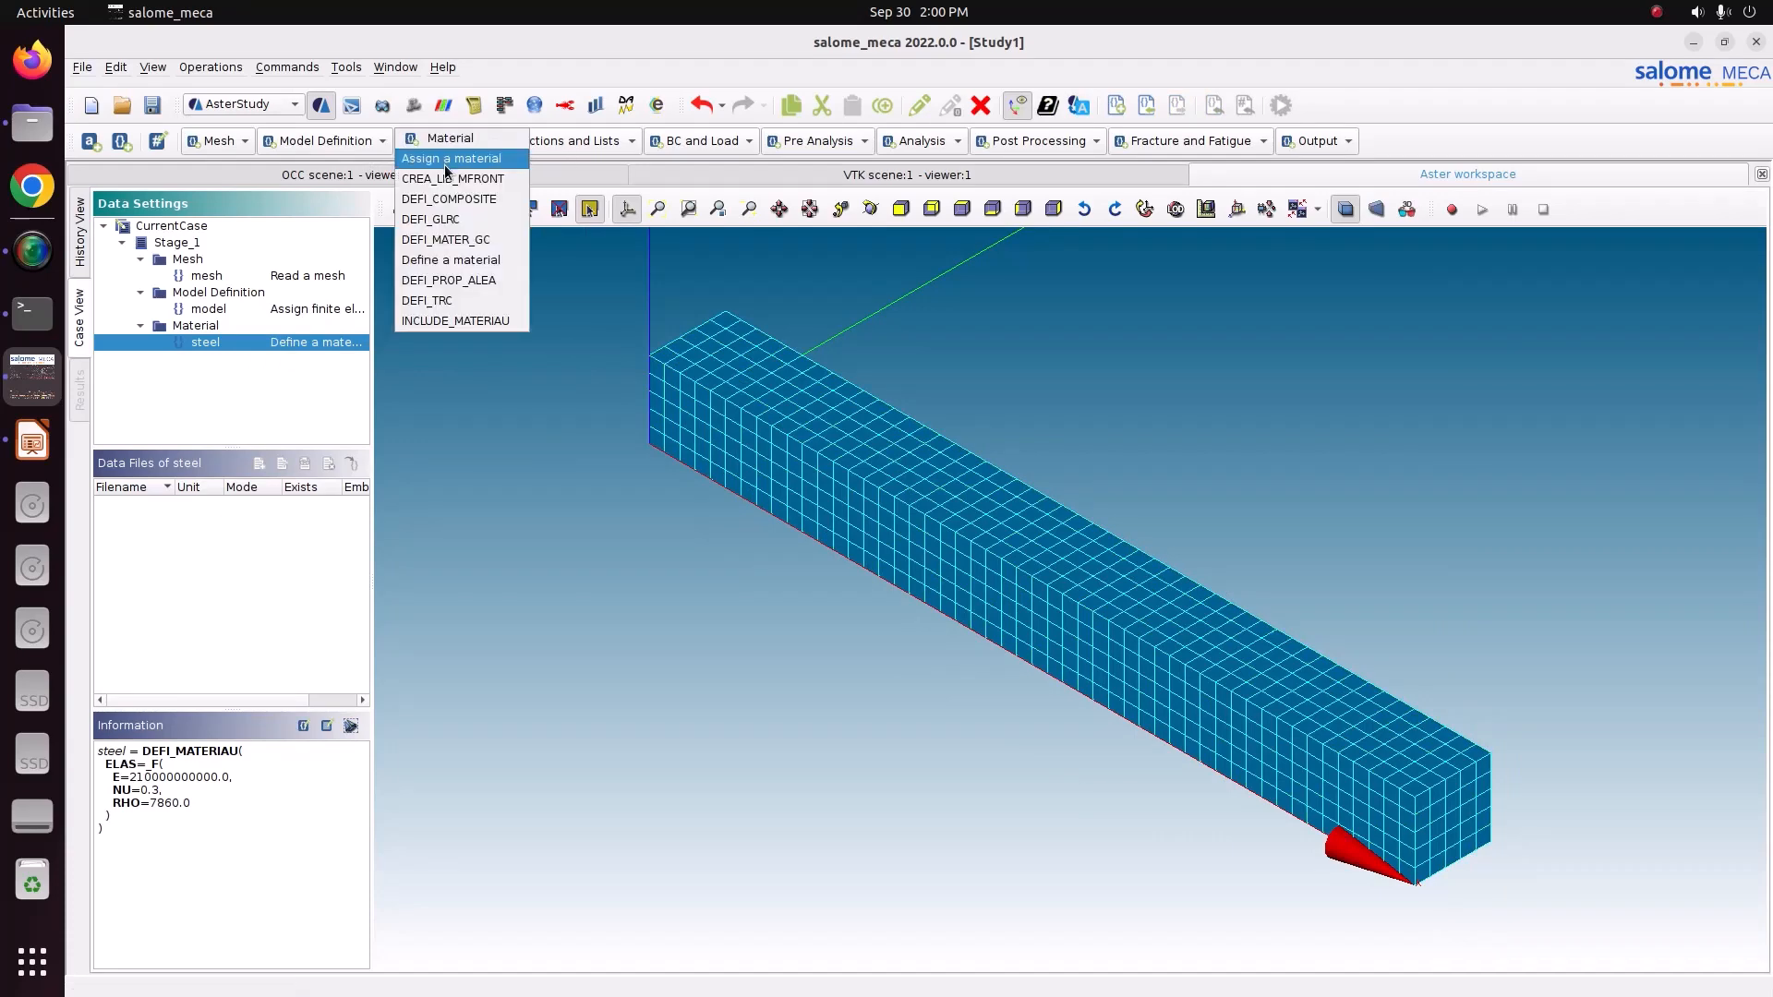
{"action": "left_click", "coordinate": [446, 161]}
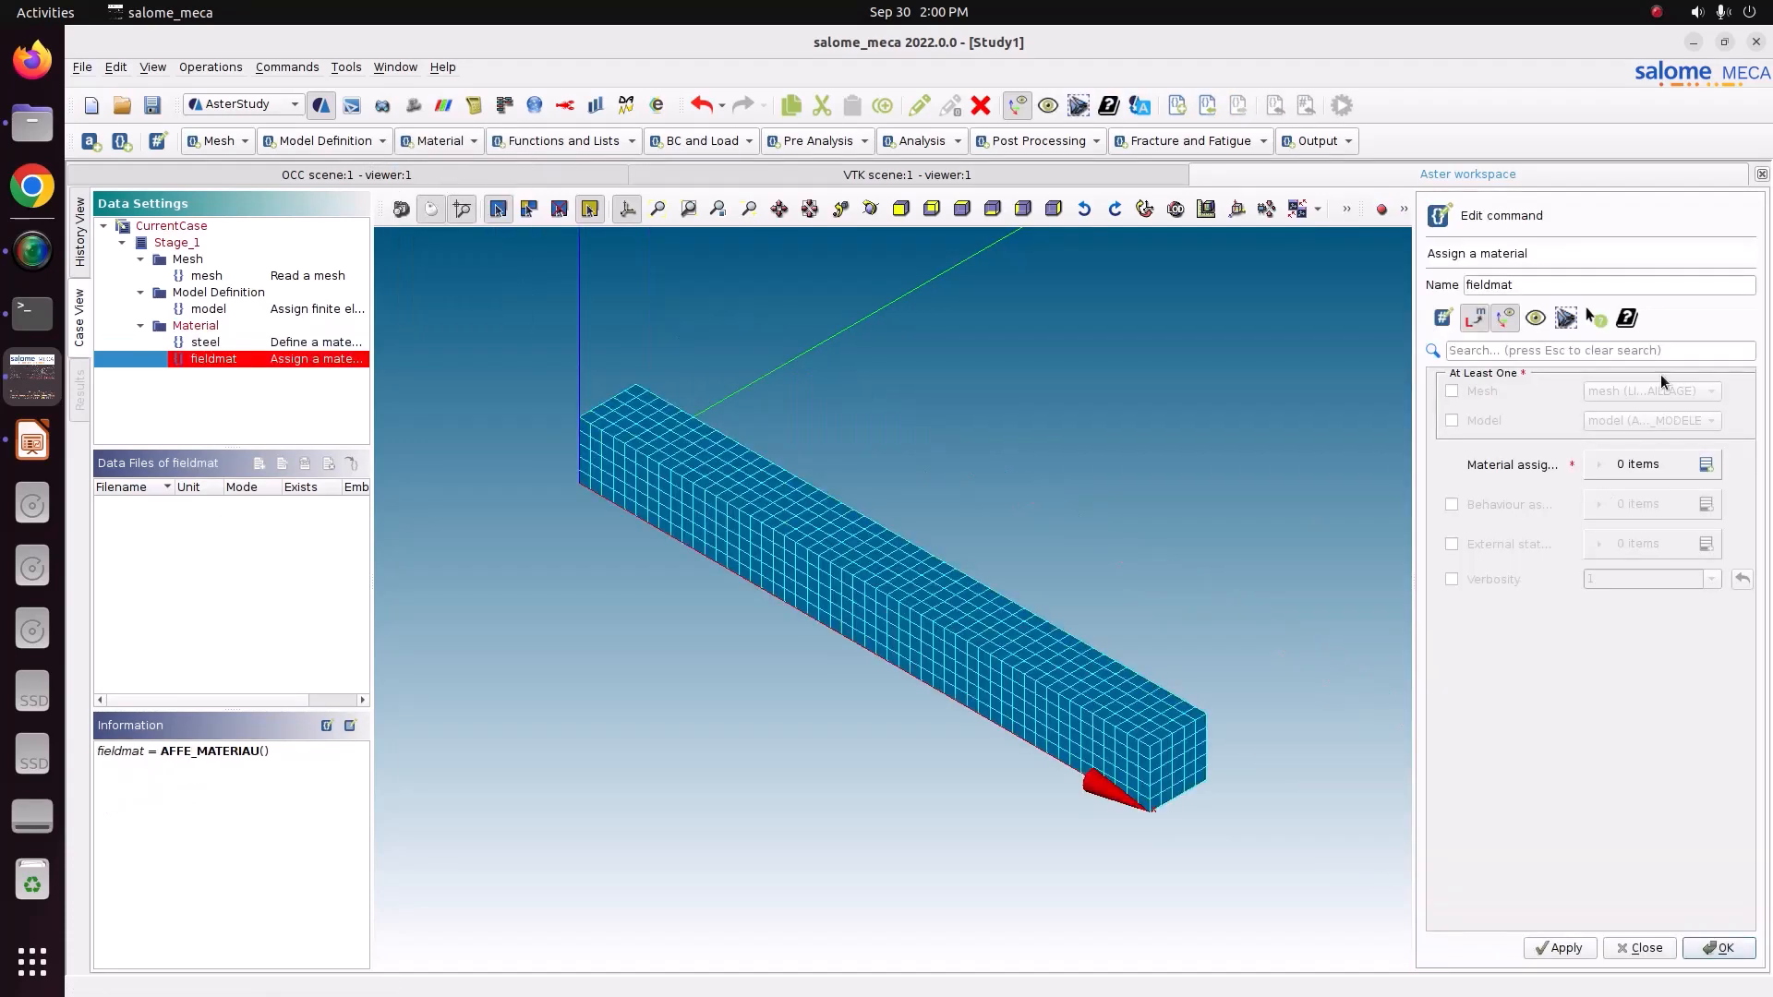
{"action": "left_click", "coordinate": [1575, 289]}
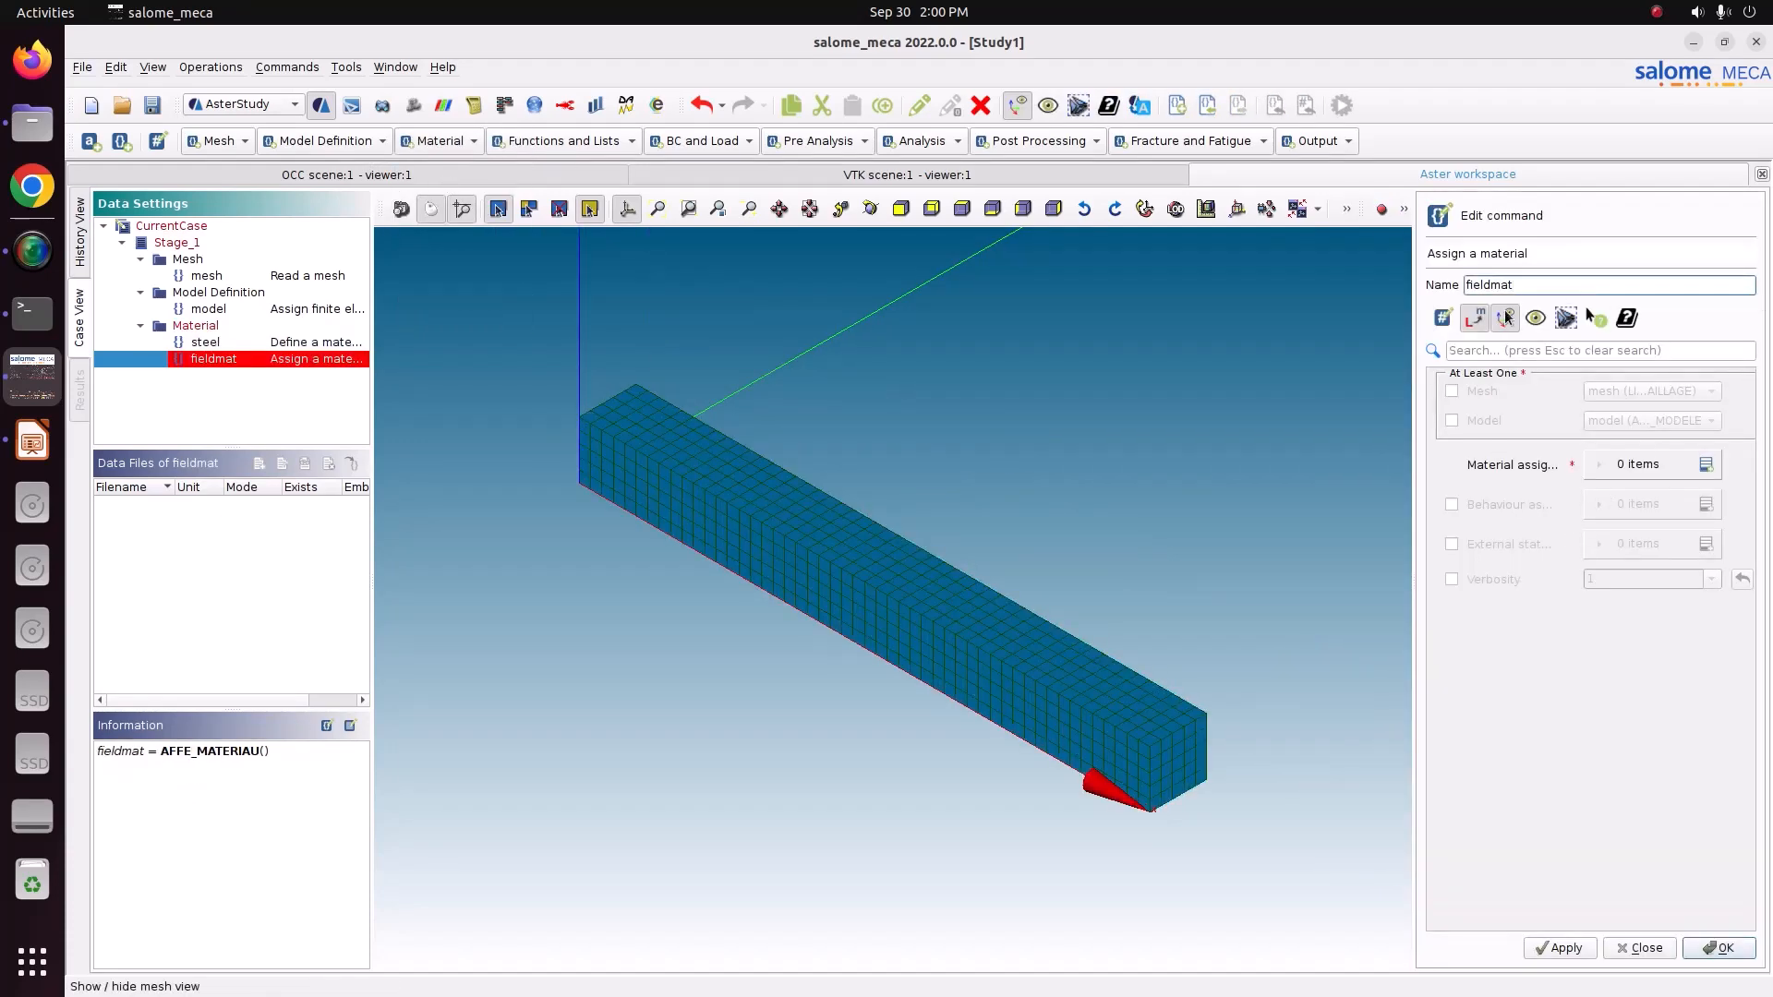
{"action": "left_click", "coordinate": [1491, 388]}
{"action": "left_click", "coordinate": [1486, 422]}
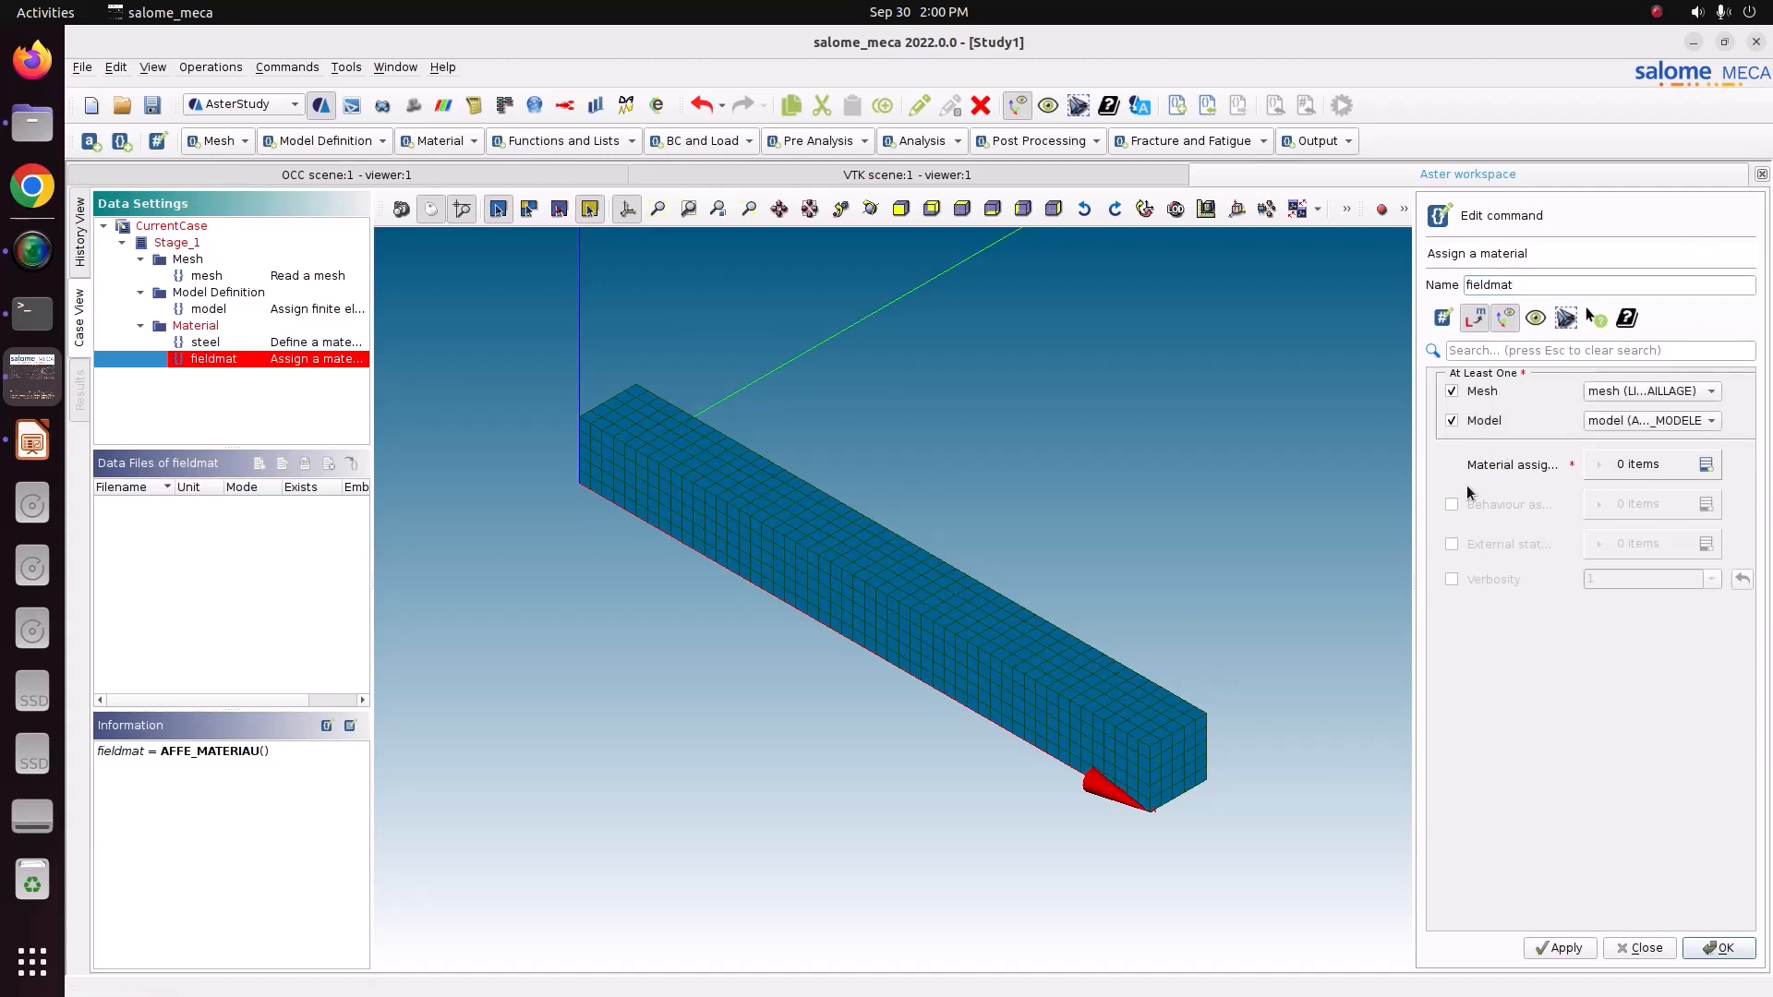
Assign the steel material everywhere in the material assignment and store the fieldmat command.
{"action": "left_click", "coordinate": [1705, 464]}
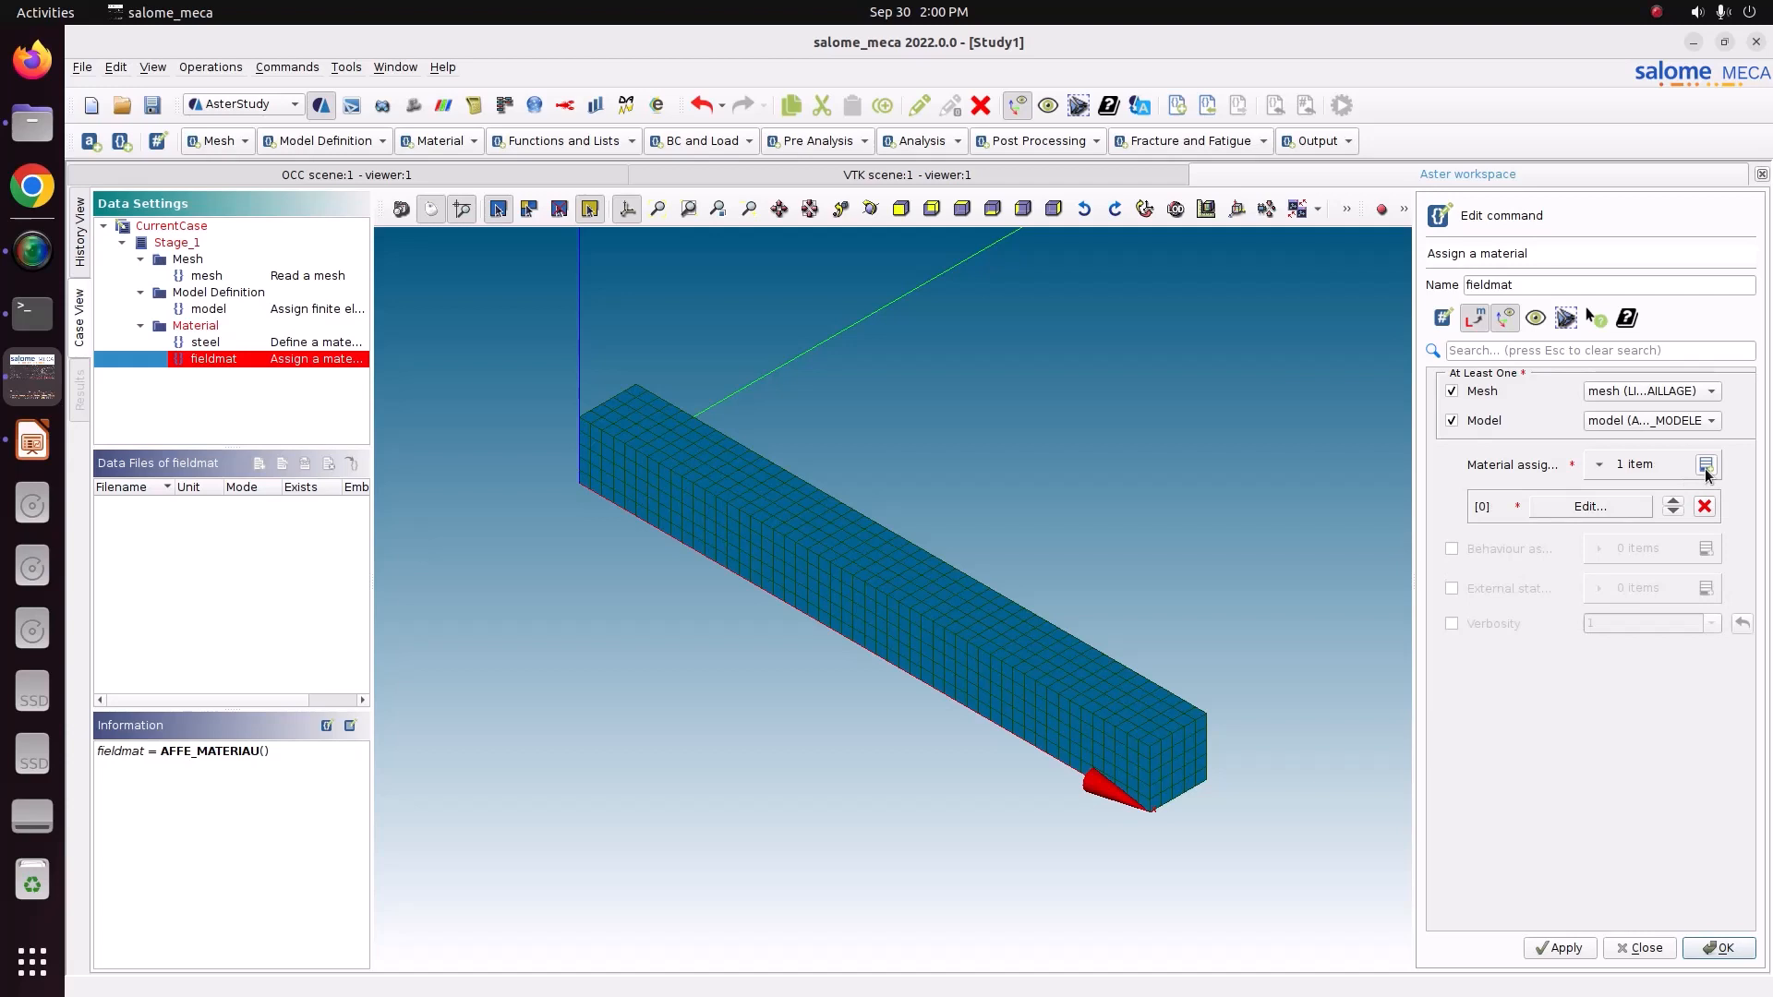
{"action": "left_click", "coordinate": [1634, 508]}
{"action": "left_click", "coordinate": [1479, 394]}
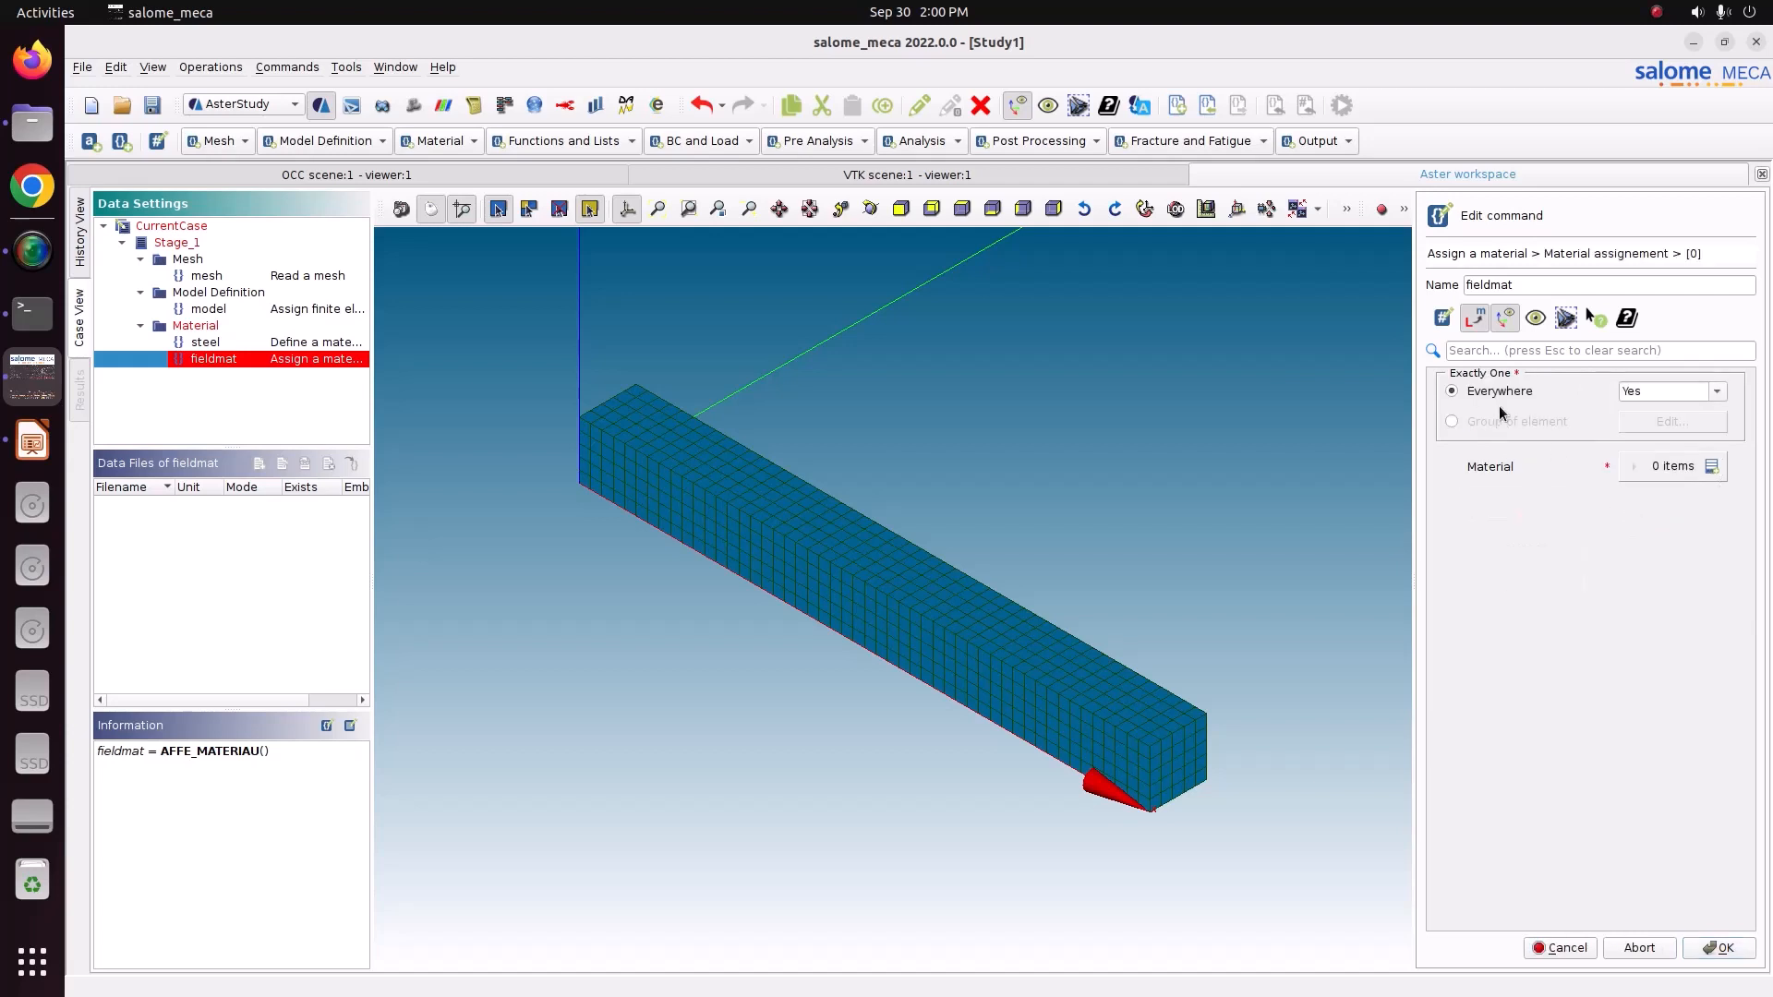
{"action": "left_click", "coordinate": [1719, 465]}
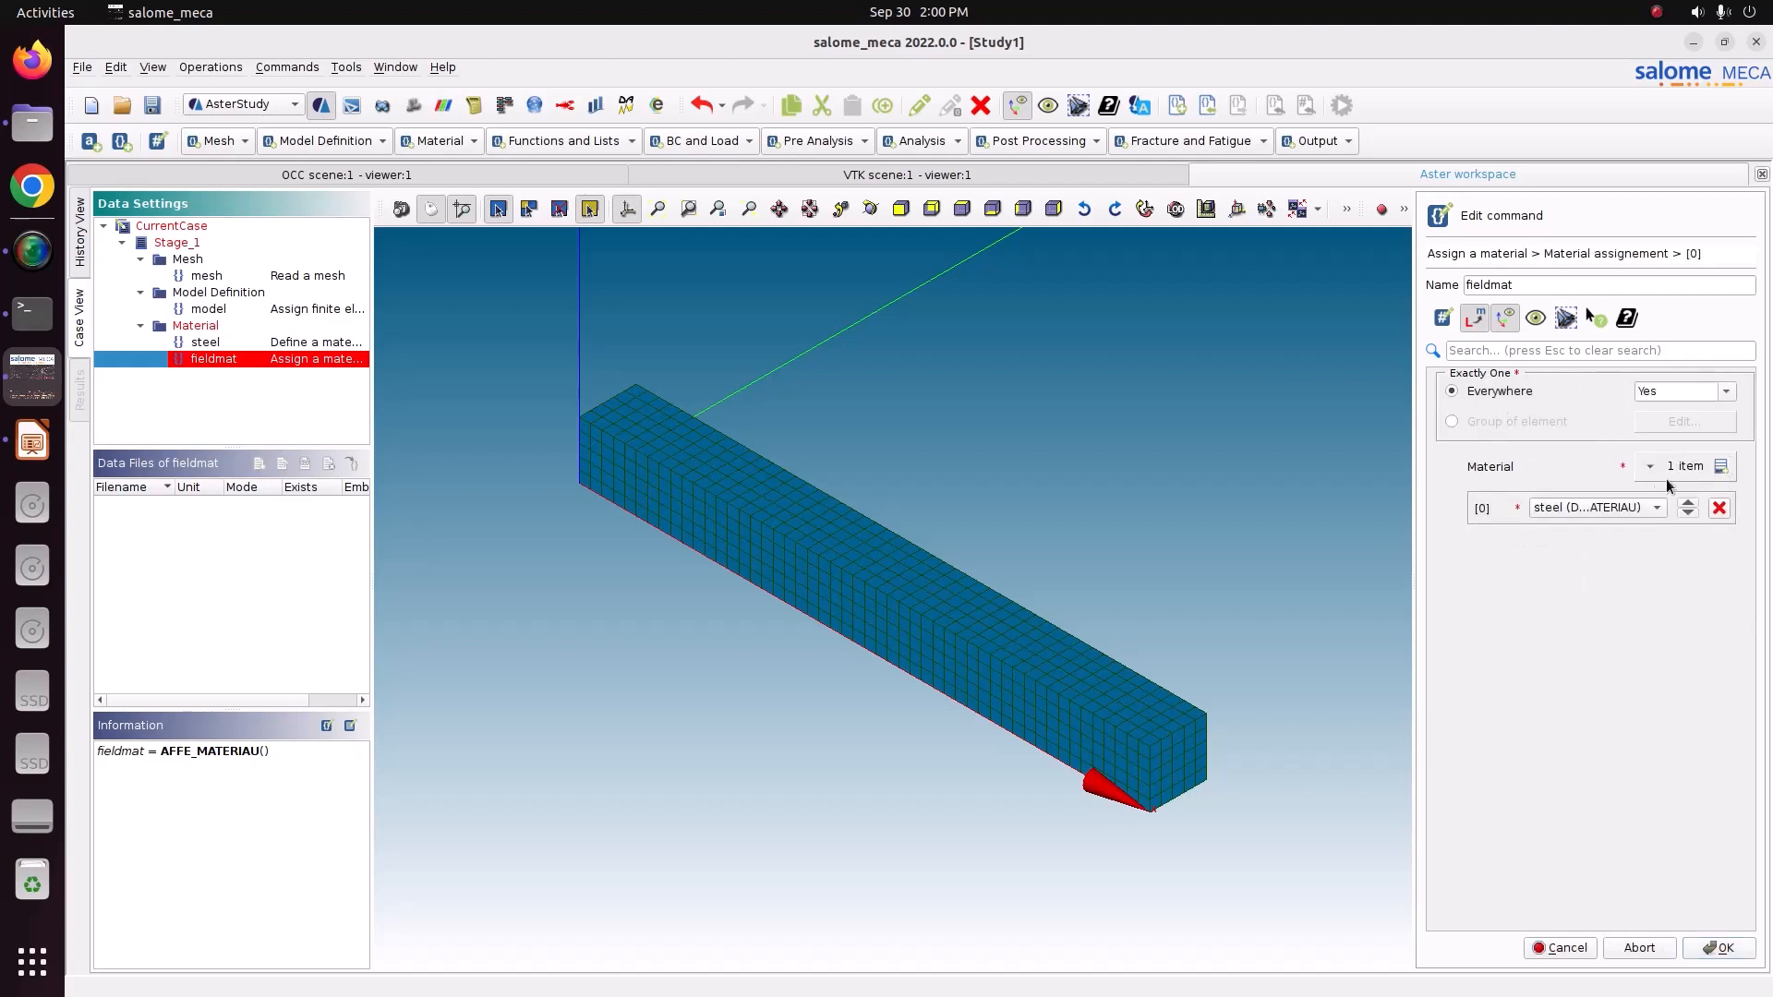
{"action": "left_click", "coordinate": [1723, 949]}
{"action": "left_click", "coordinate": [1567, 949]}
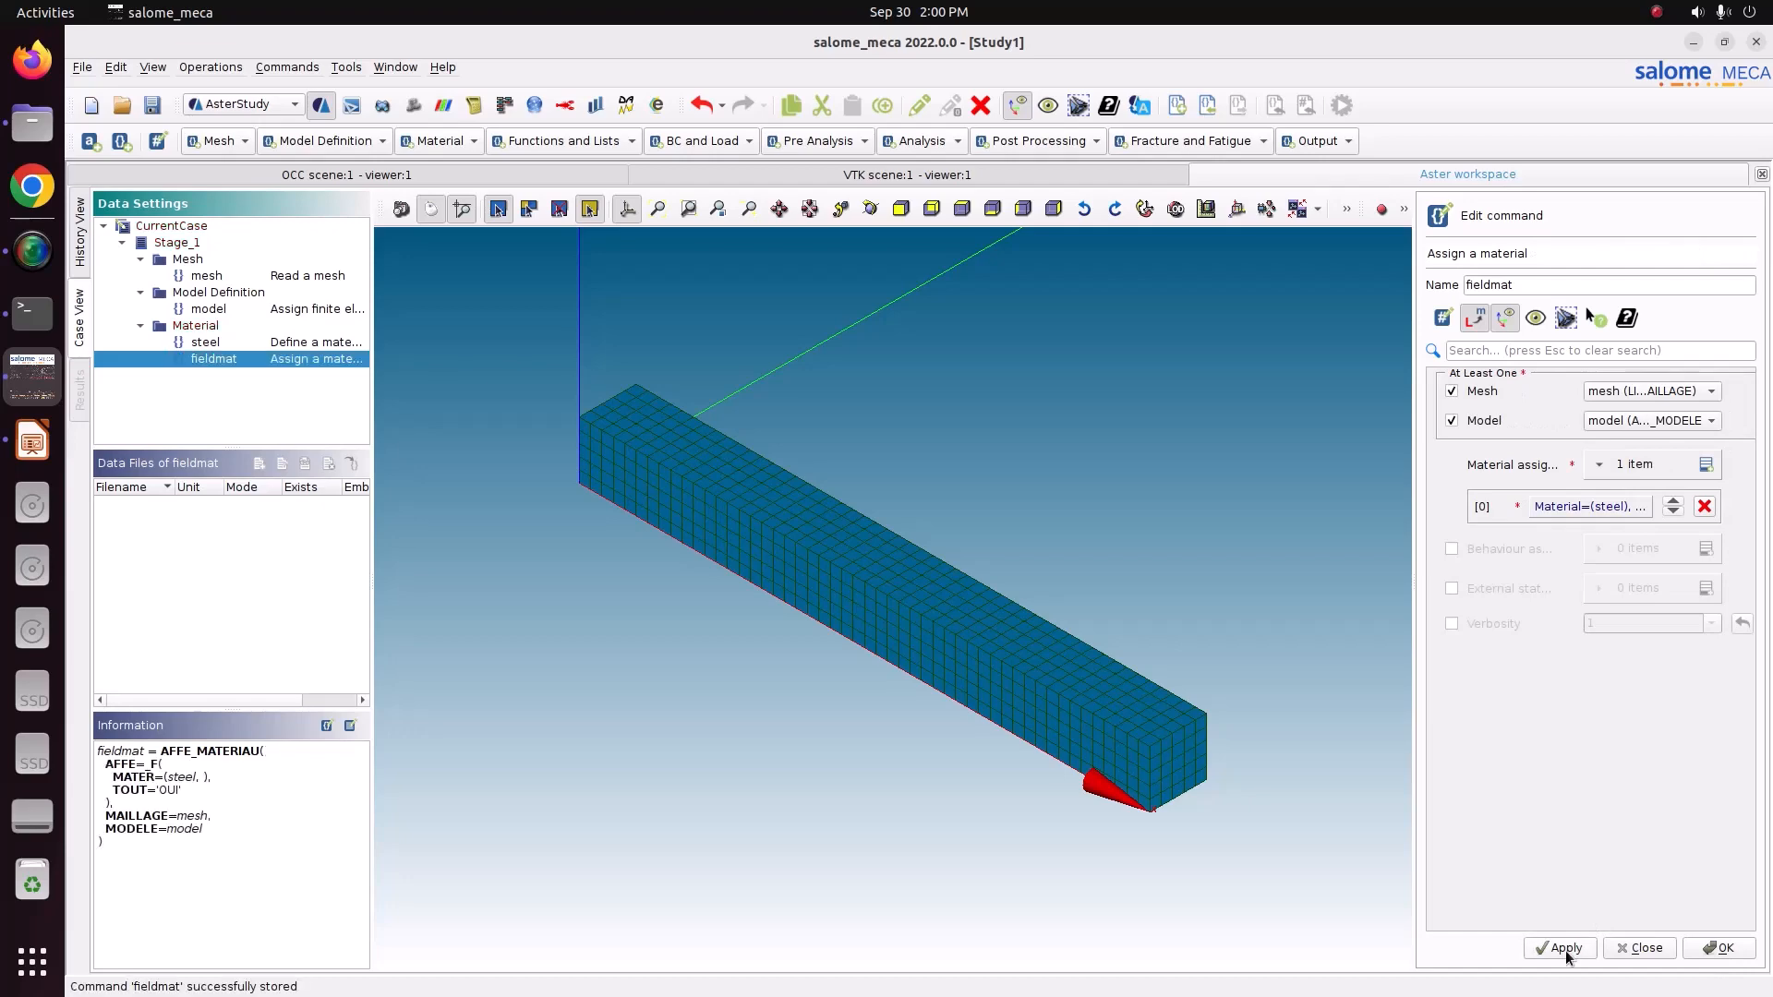
{"action": "left_click", "coordinate": [1723, 951]}
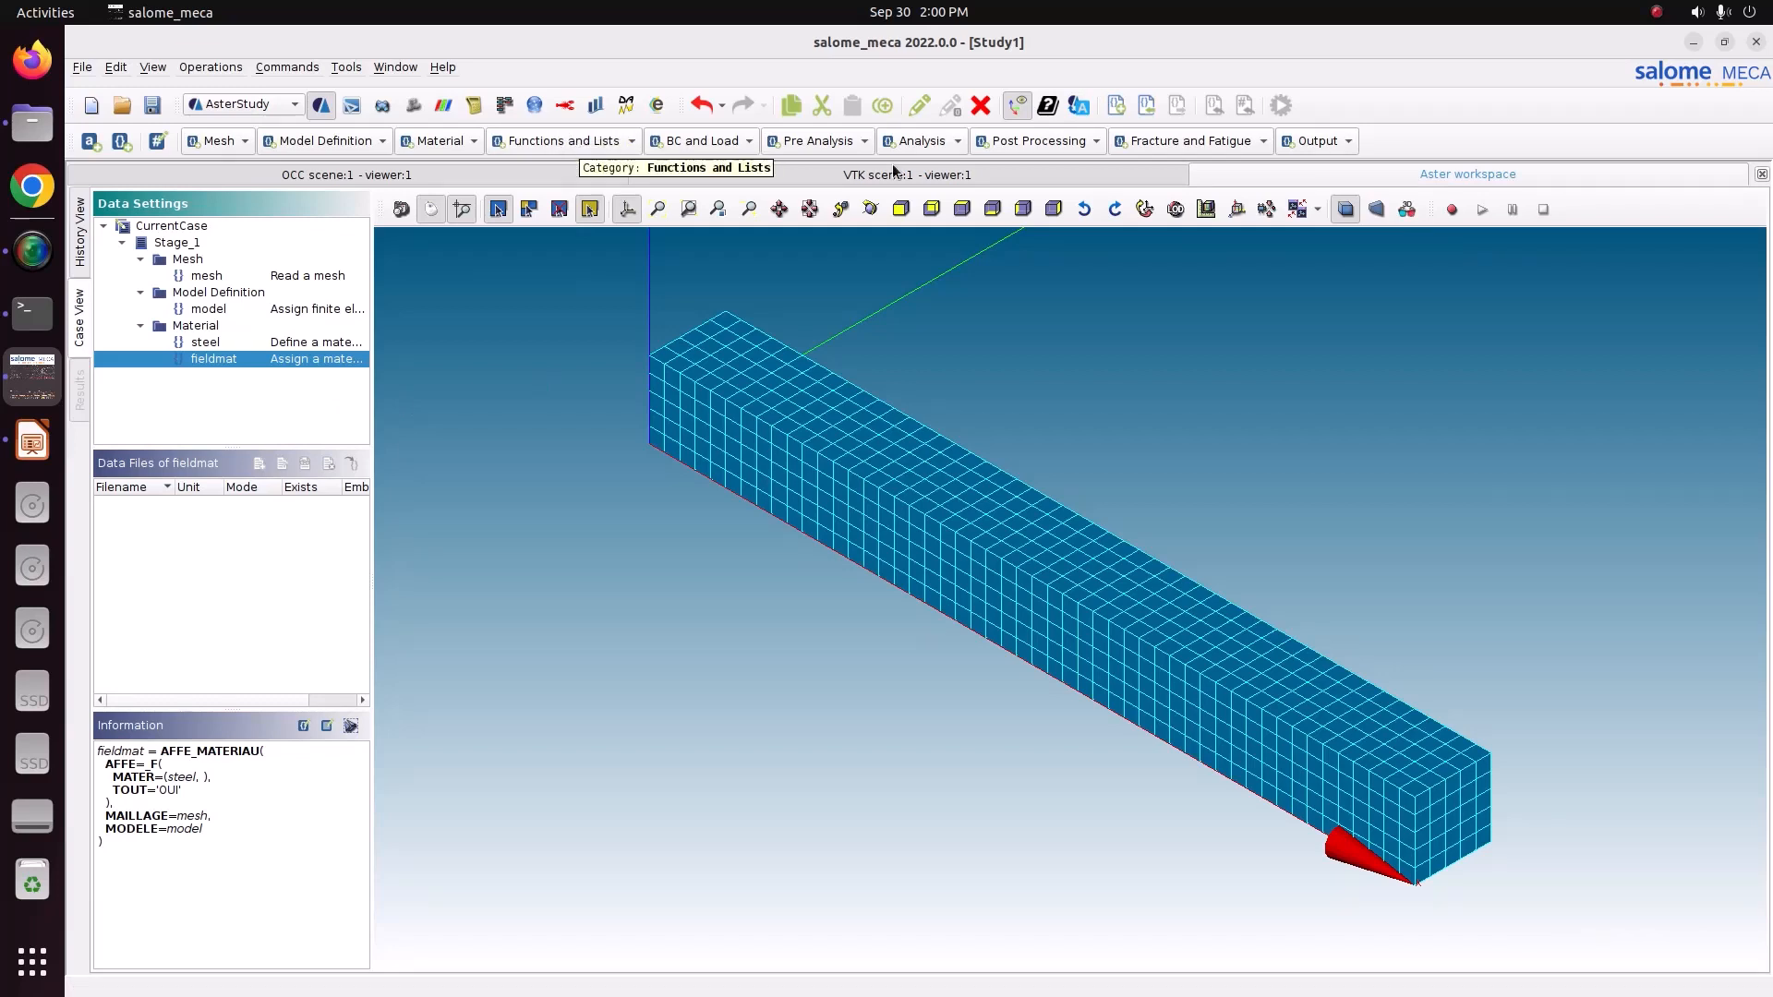
Add an Assign mechanical load command with gravitational acceleration enabled and a gravitational constant of 9.81.
{"action": "left_click", "coordinate": [734, 146]}
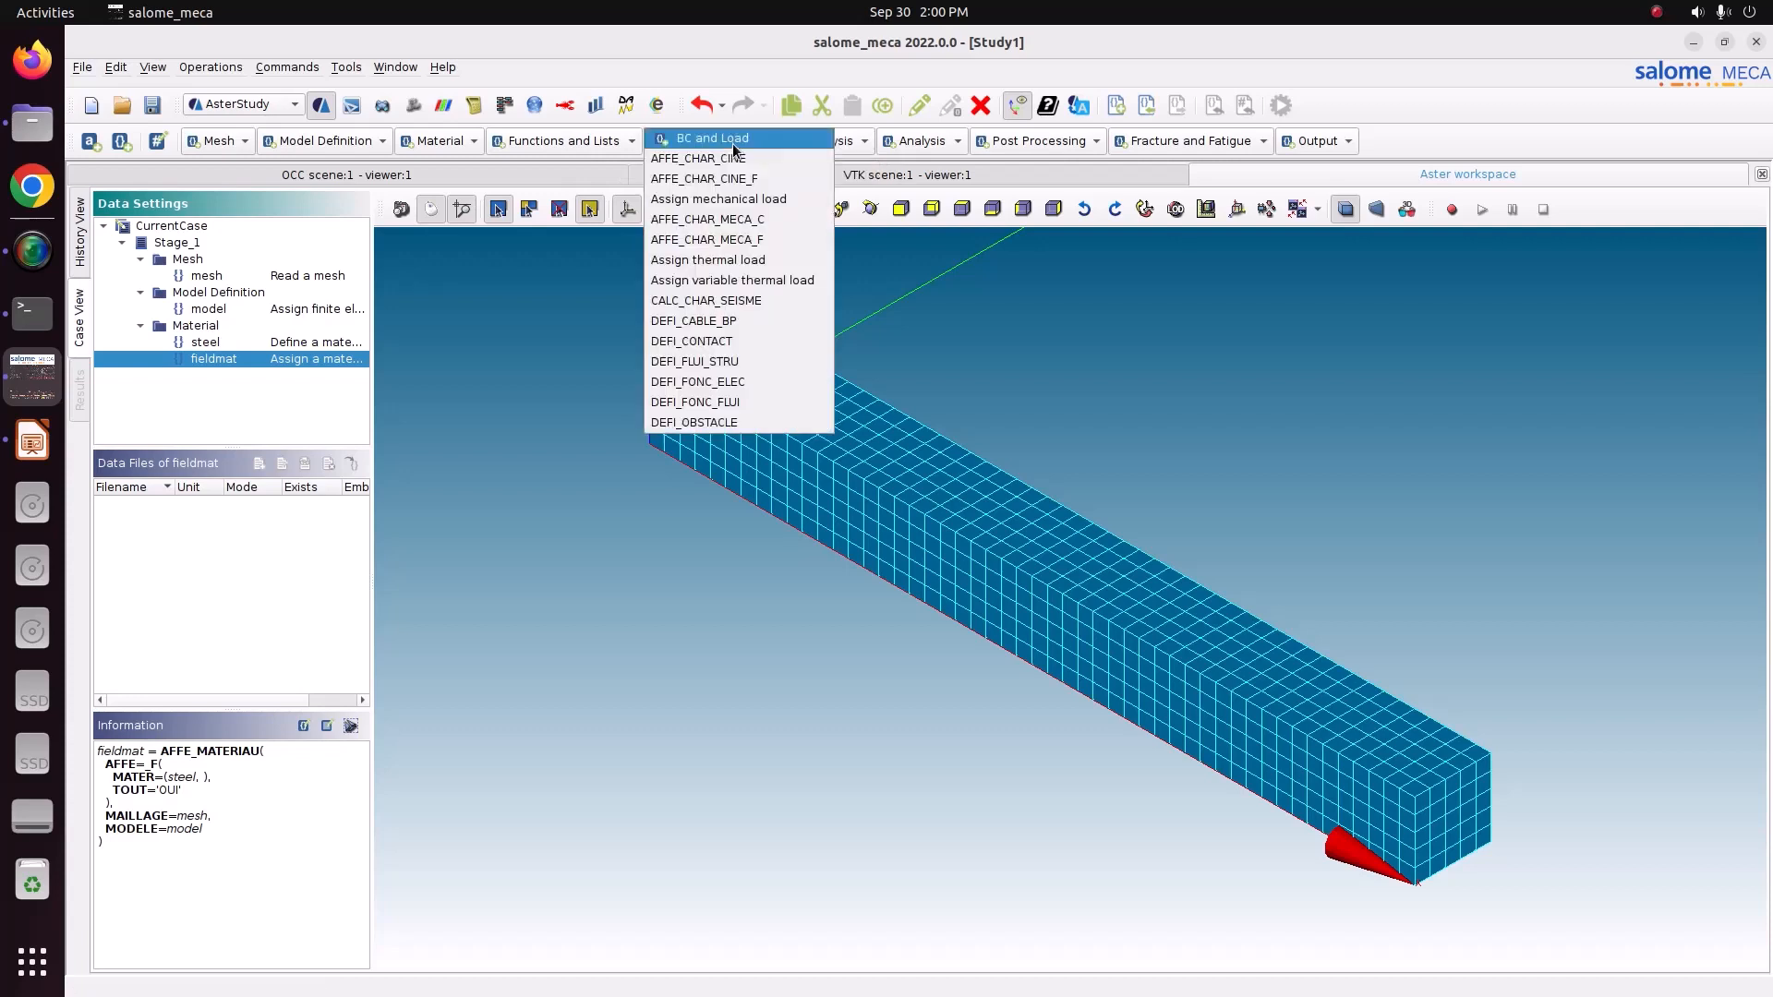
{"action": "left_click", "coordinate": [714, 201]}
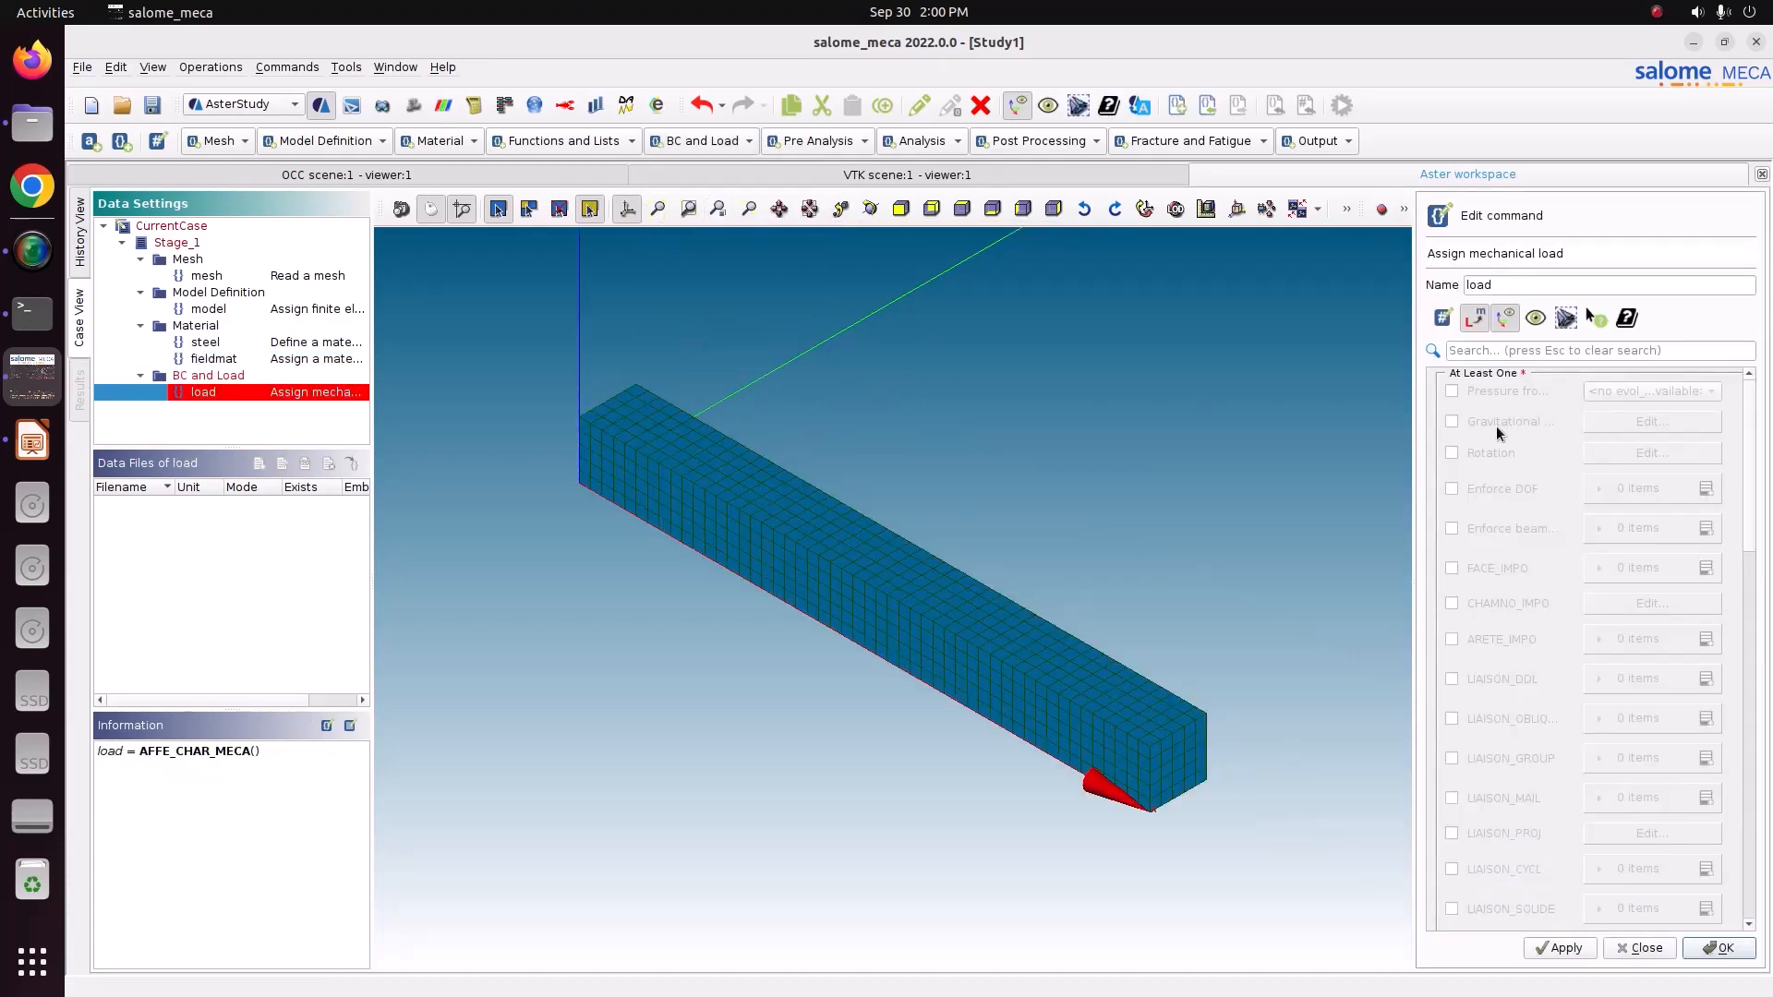
{"action": "left_click", "coordinate": [1455, 423]}
{"action": "left_click", "coordinate": [1645, 423]}
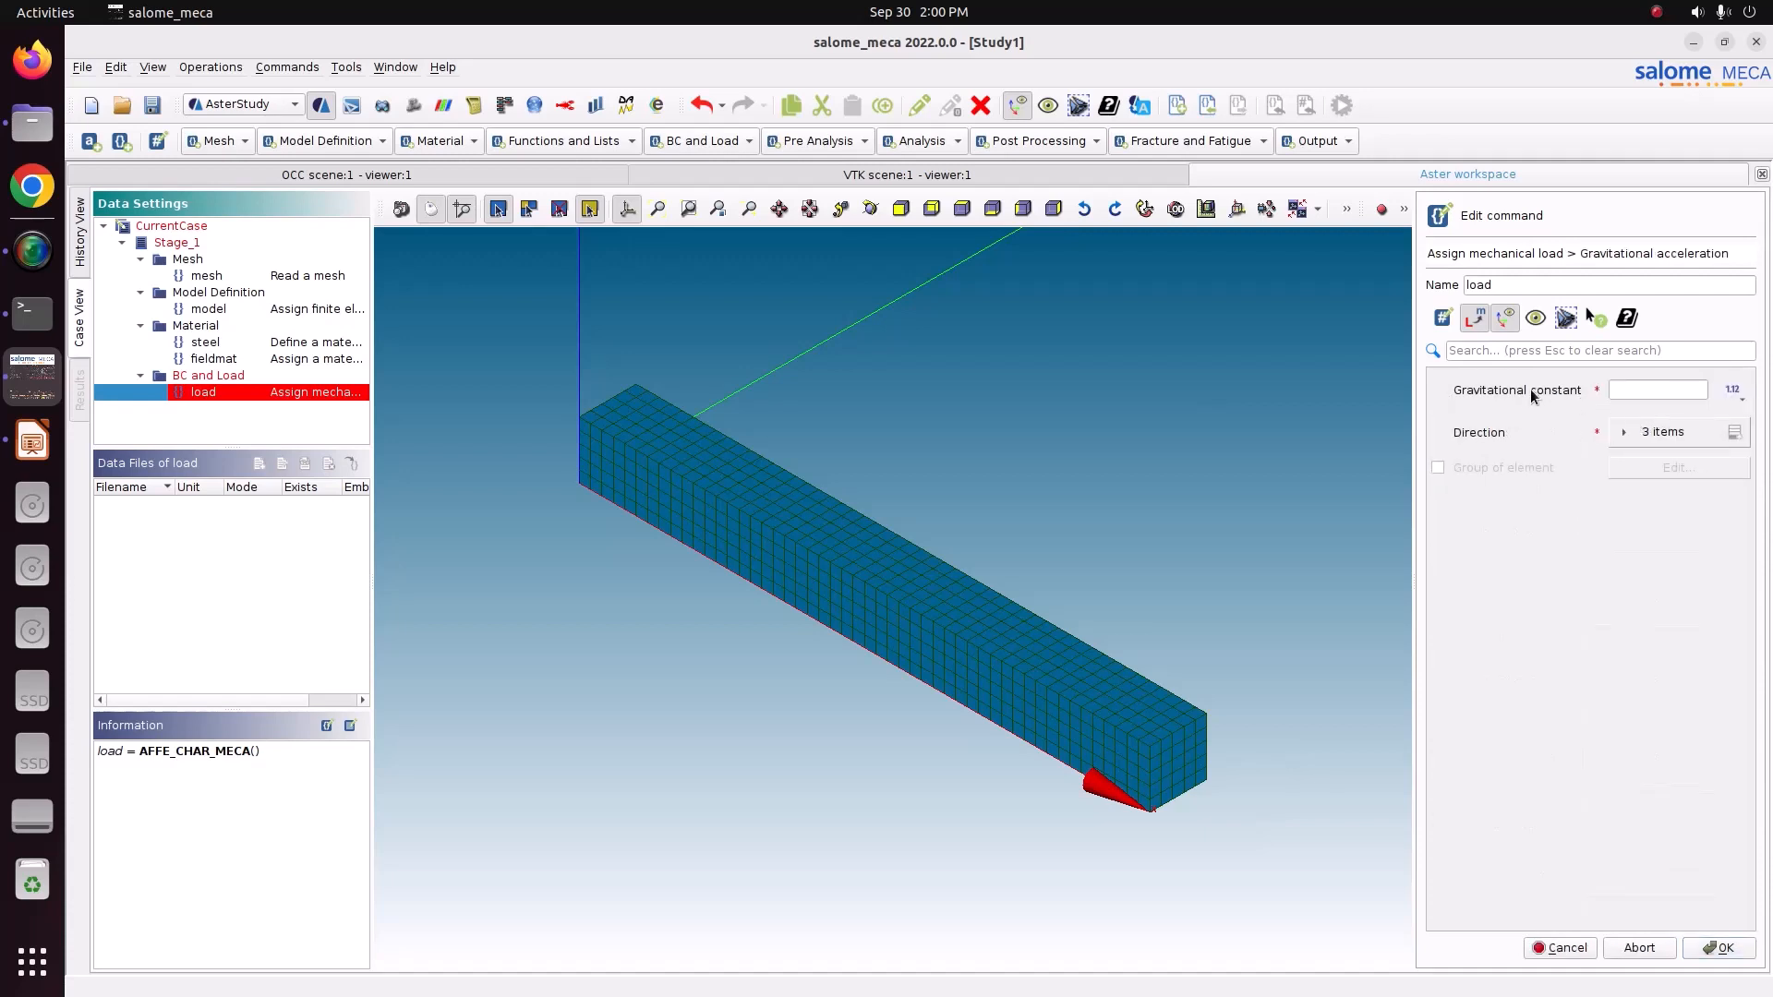
{"action": "left_click", "coordinate": [1630, 391]}
{"action": "type", "text": "9.81"}
{"action": "left_click", "coordinate": [1623, 432]}
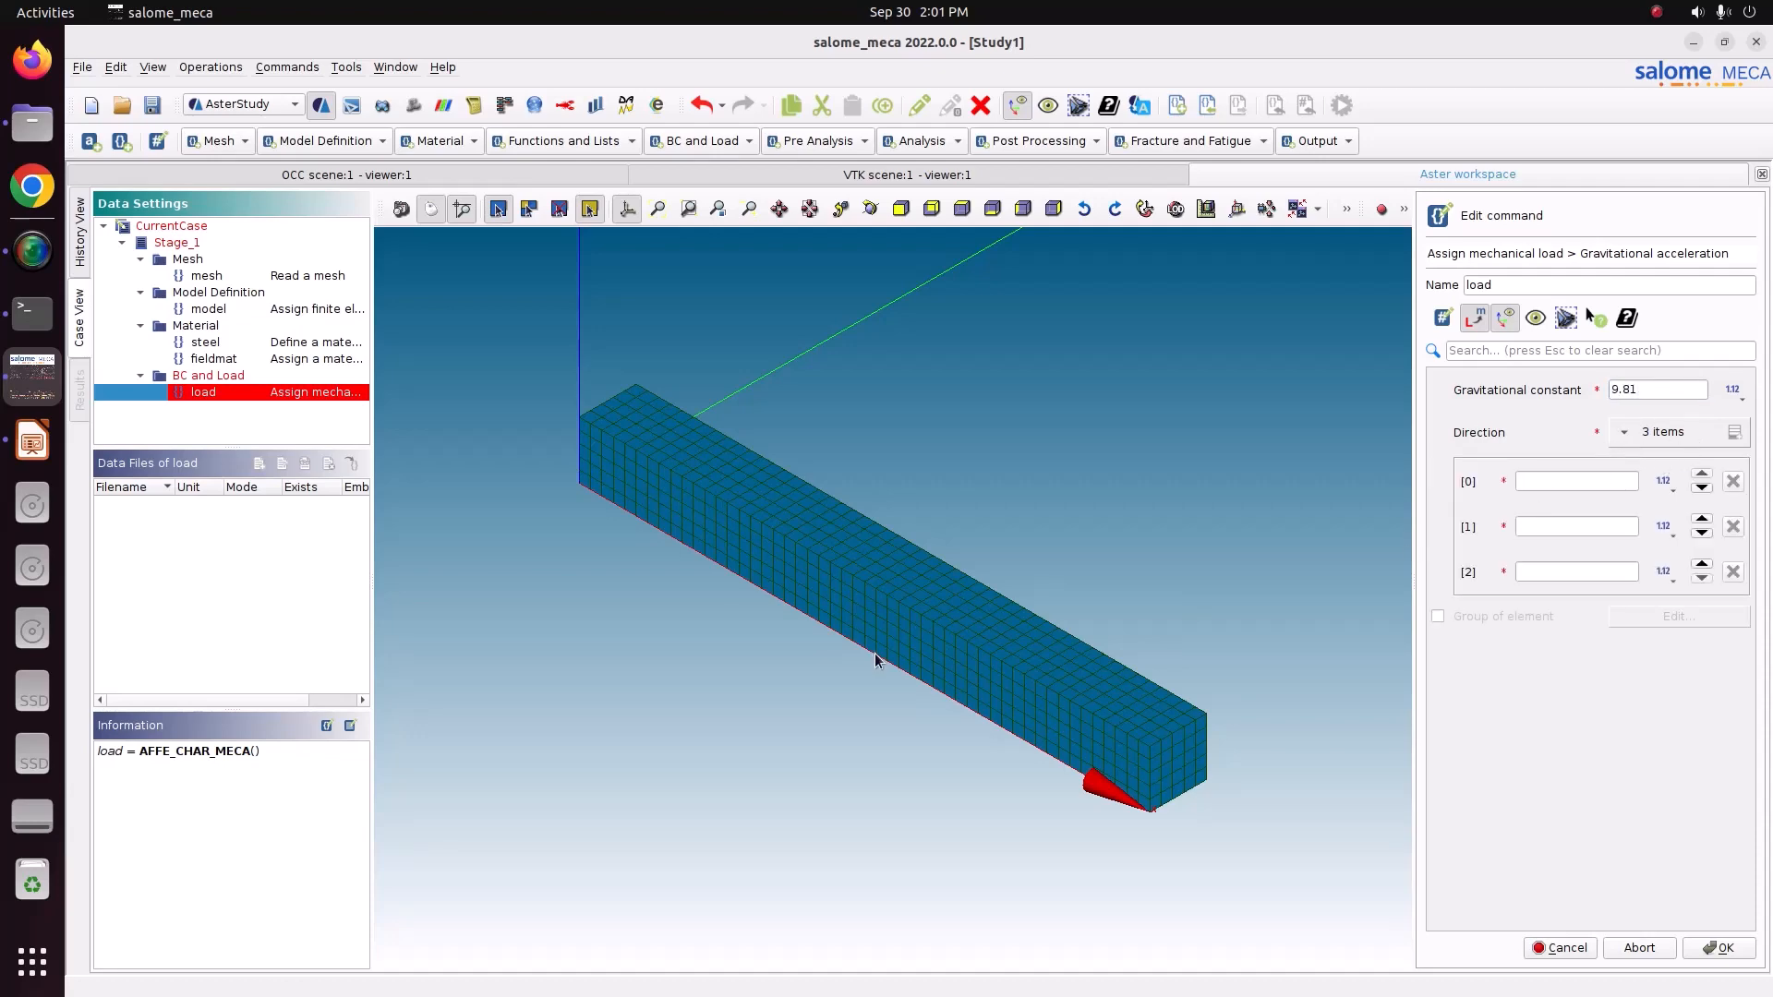
Zoom and orbit the 3D view to examine the bar's orientation relative to the axes.
{"action": "scroll", "coordinate": [875, 659], "scroll_direction": "down", "scroll_amount": 5}
{"action": "scroll", "coordinate": [875, 659], "scroll_direction": "up", "scroll_amount": 4}
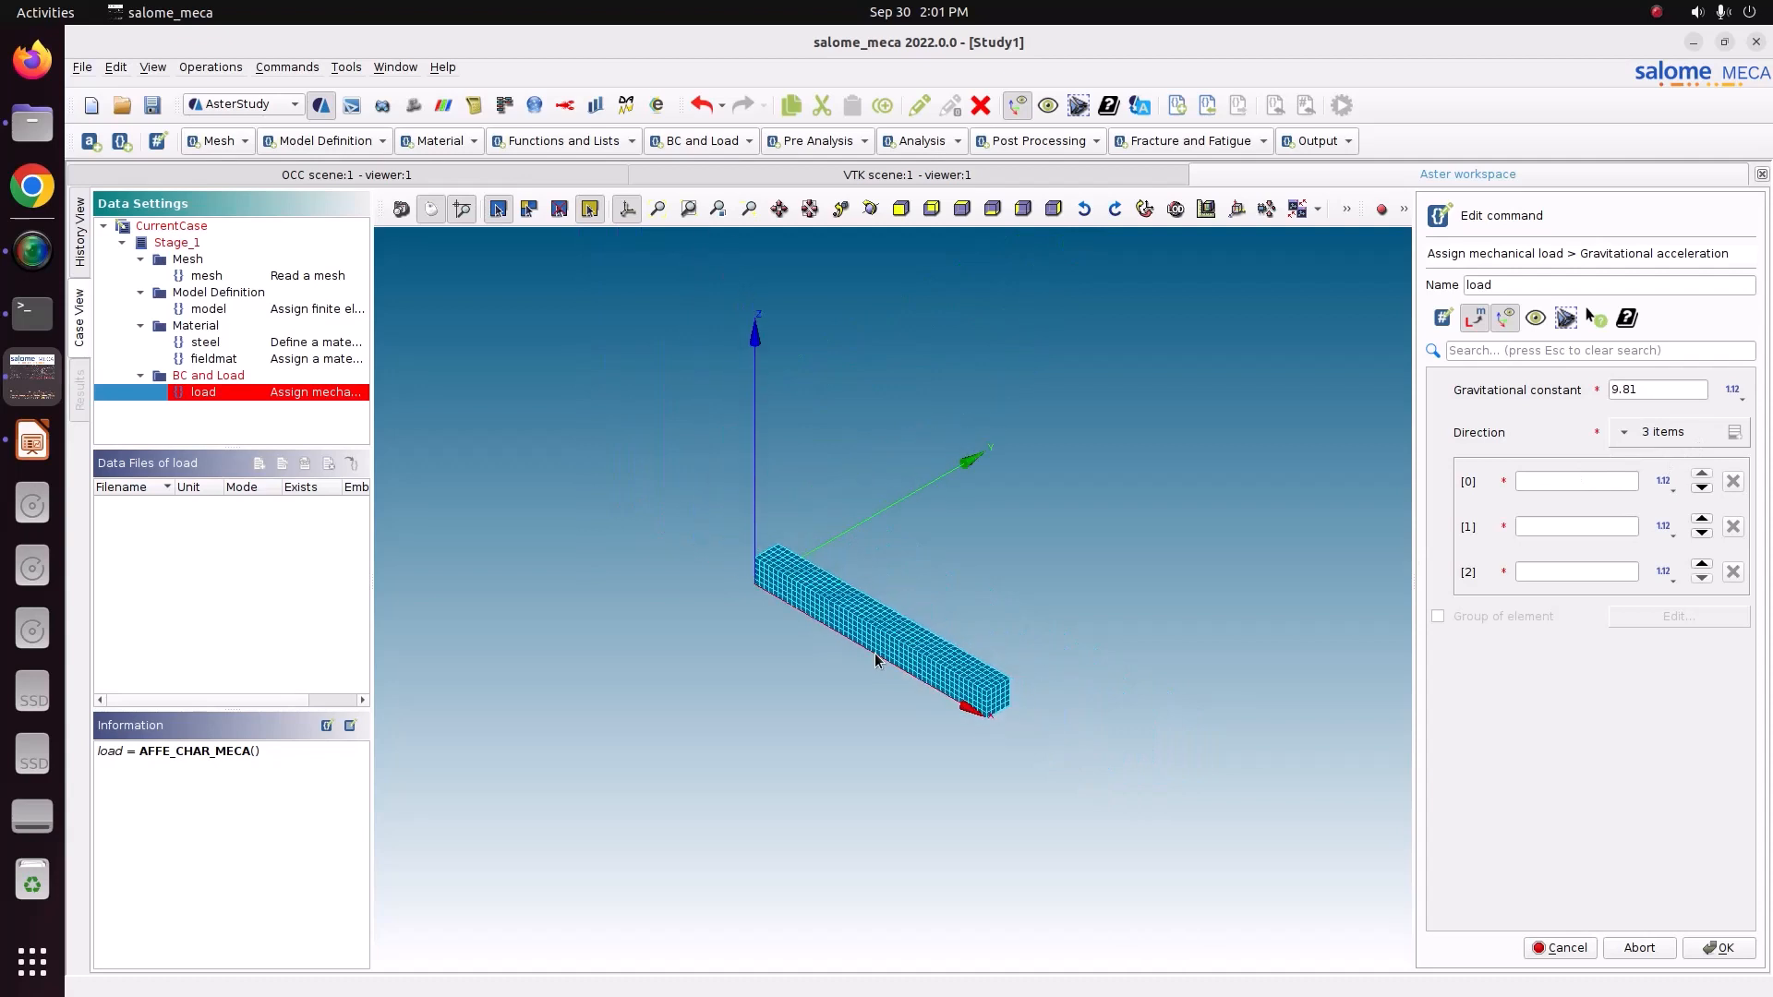
{"action": "scroll", "coordinate": [729, 492], "scroll_direction": "down", "scroll_amount": 2}
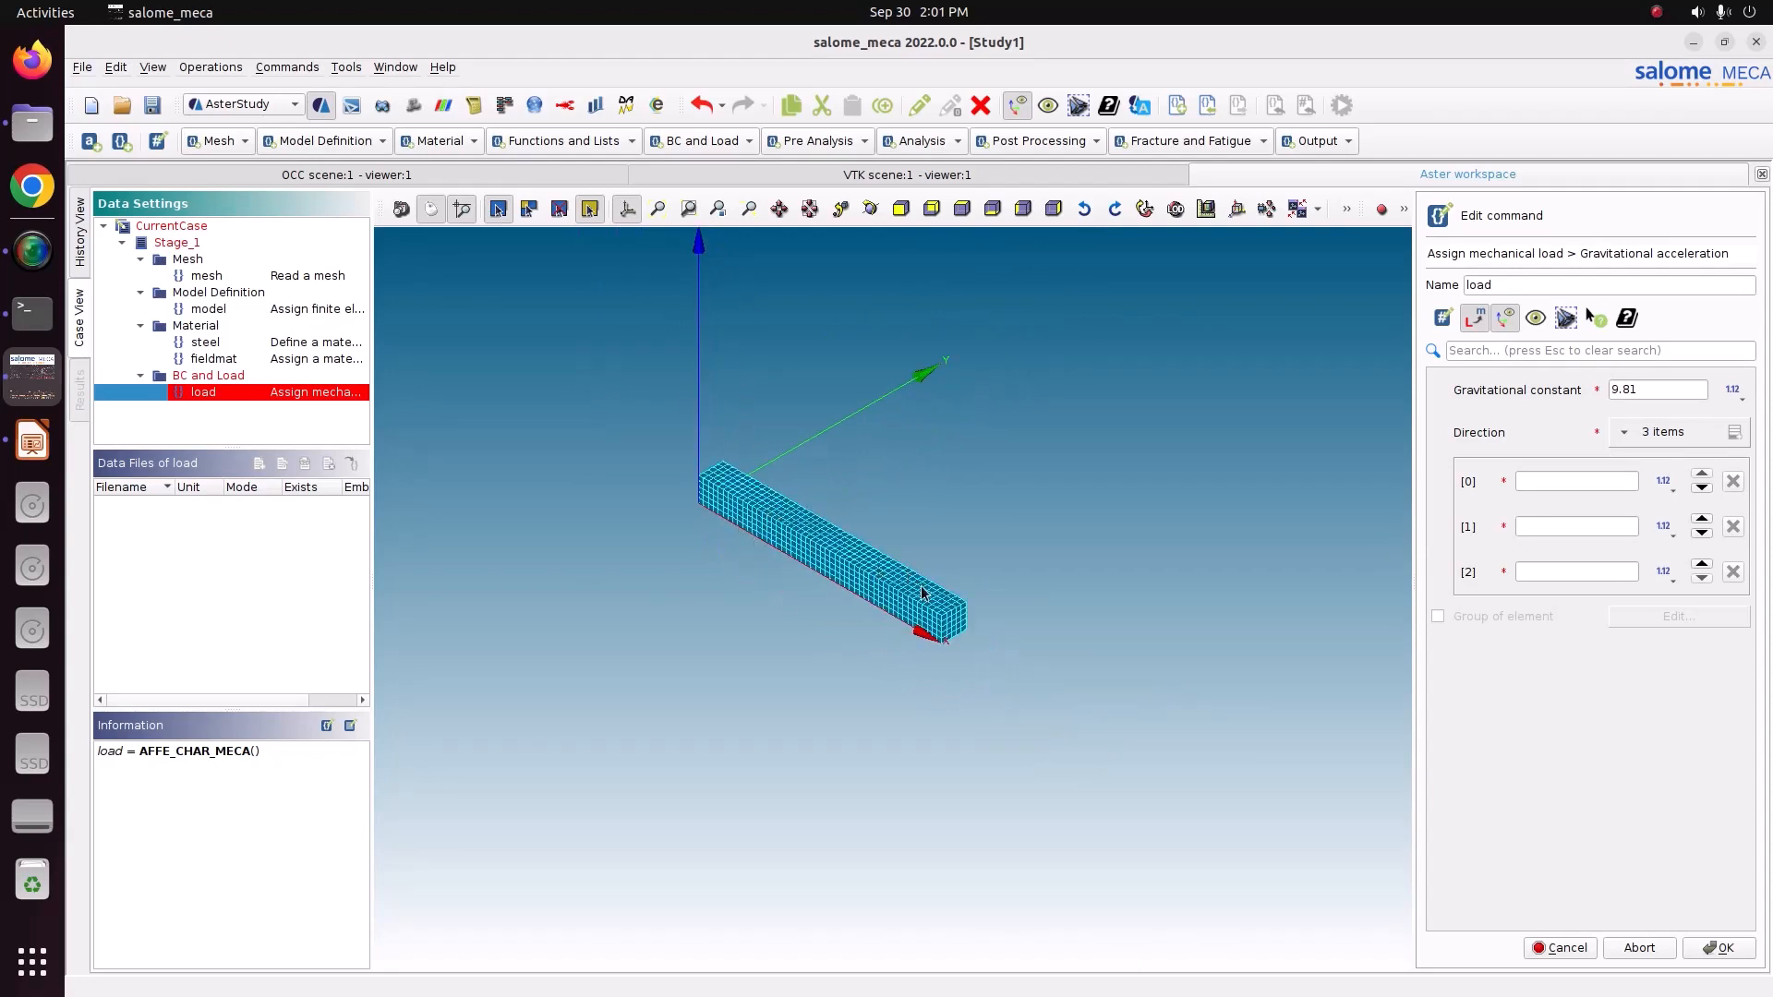
{"action": "scroll", "coordinate": [925, 677], "scroll_direction": "up", "scroll_amount": 1}
{"action": "scroll", "coordinate": [926, 677], "scroll_direction": "down", "scroll_amount": 1}
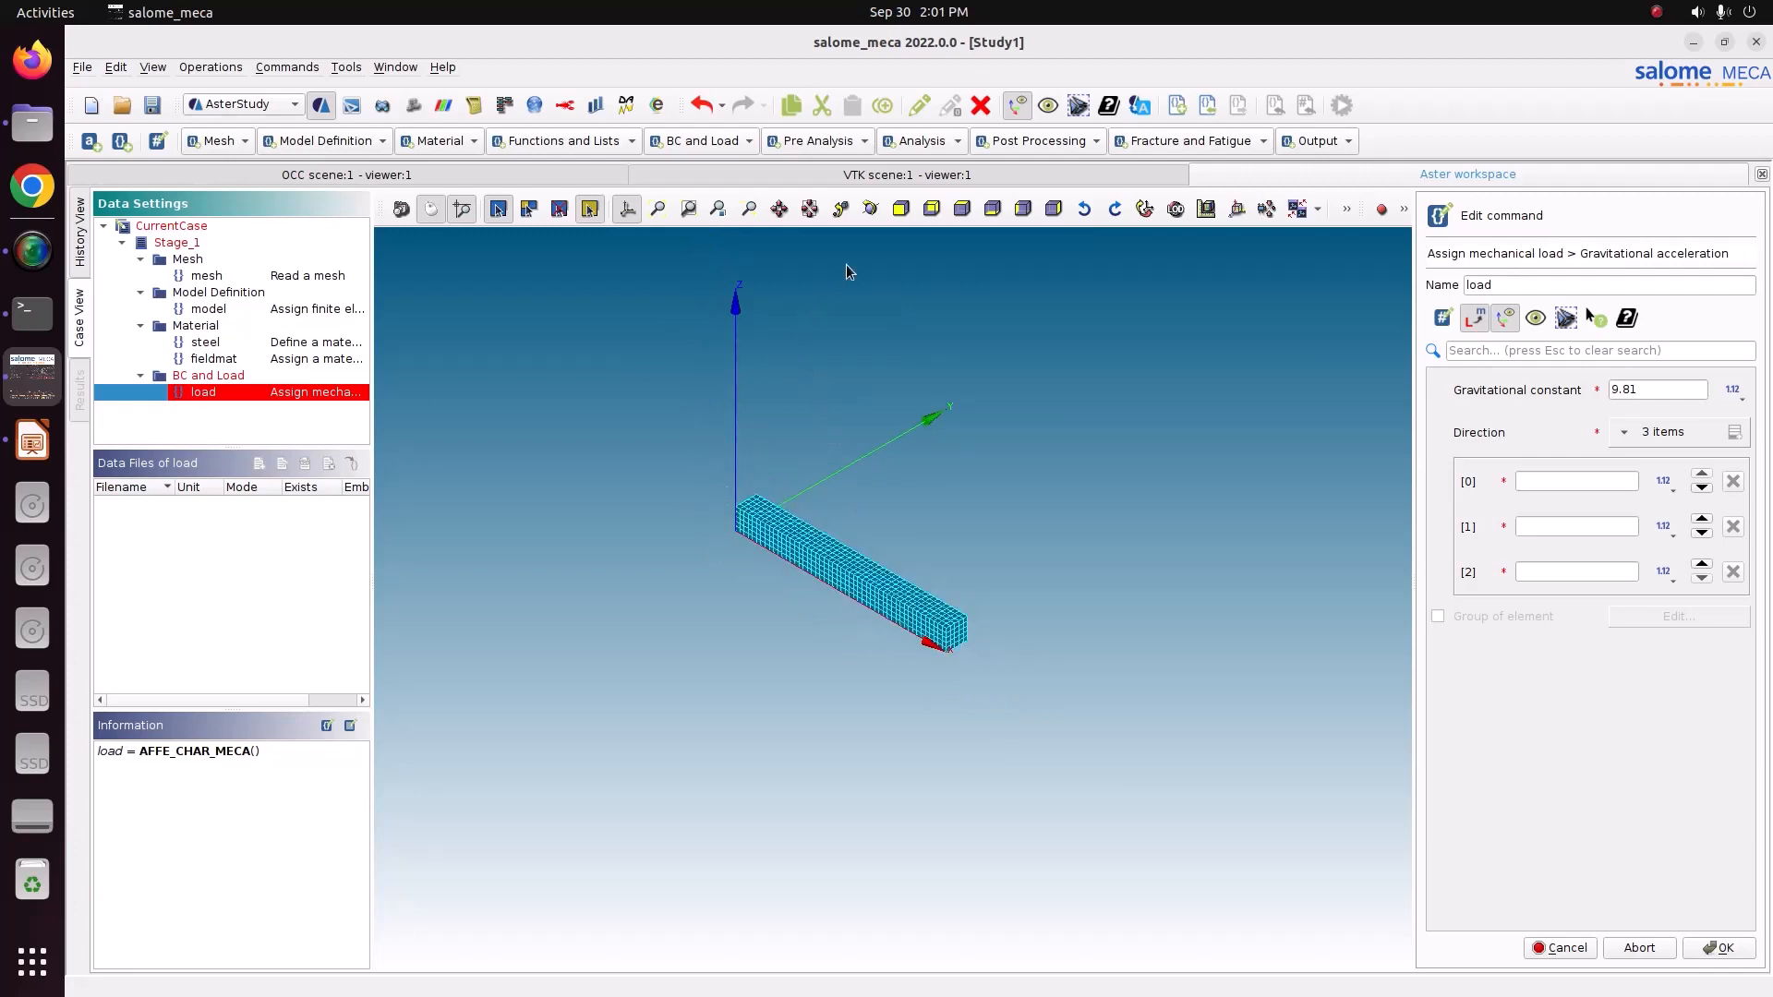
{"action": "left_click", "coordinate": [870, 209]}
{"action": "left_click_drag", "start_coordinate": [846, 450], "coordinate": [1086, 609]}
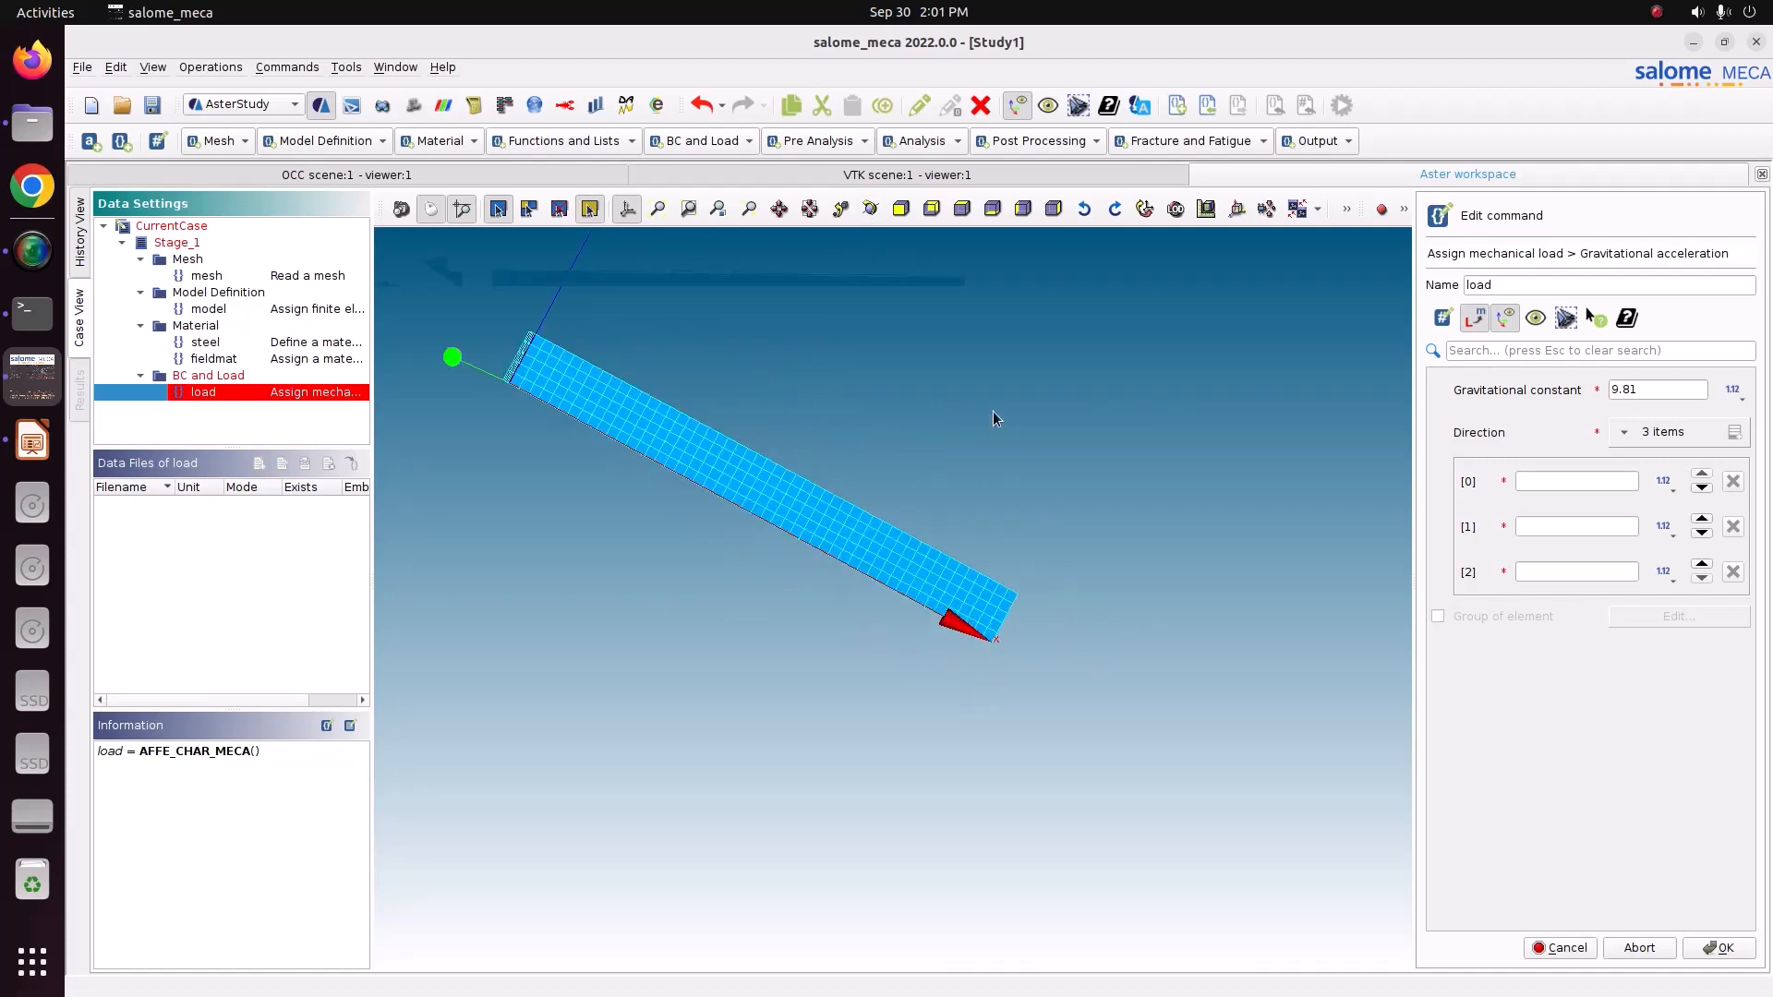
{"action": "left_click", "coordinate": [871, 218]}
{"action": "left_click_drag", "start_coordinate": [785, 323], "coordinate": [951, 654]}
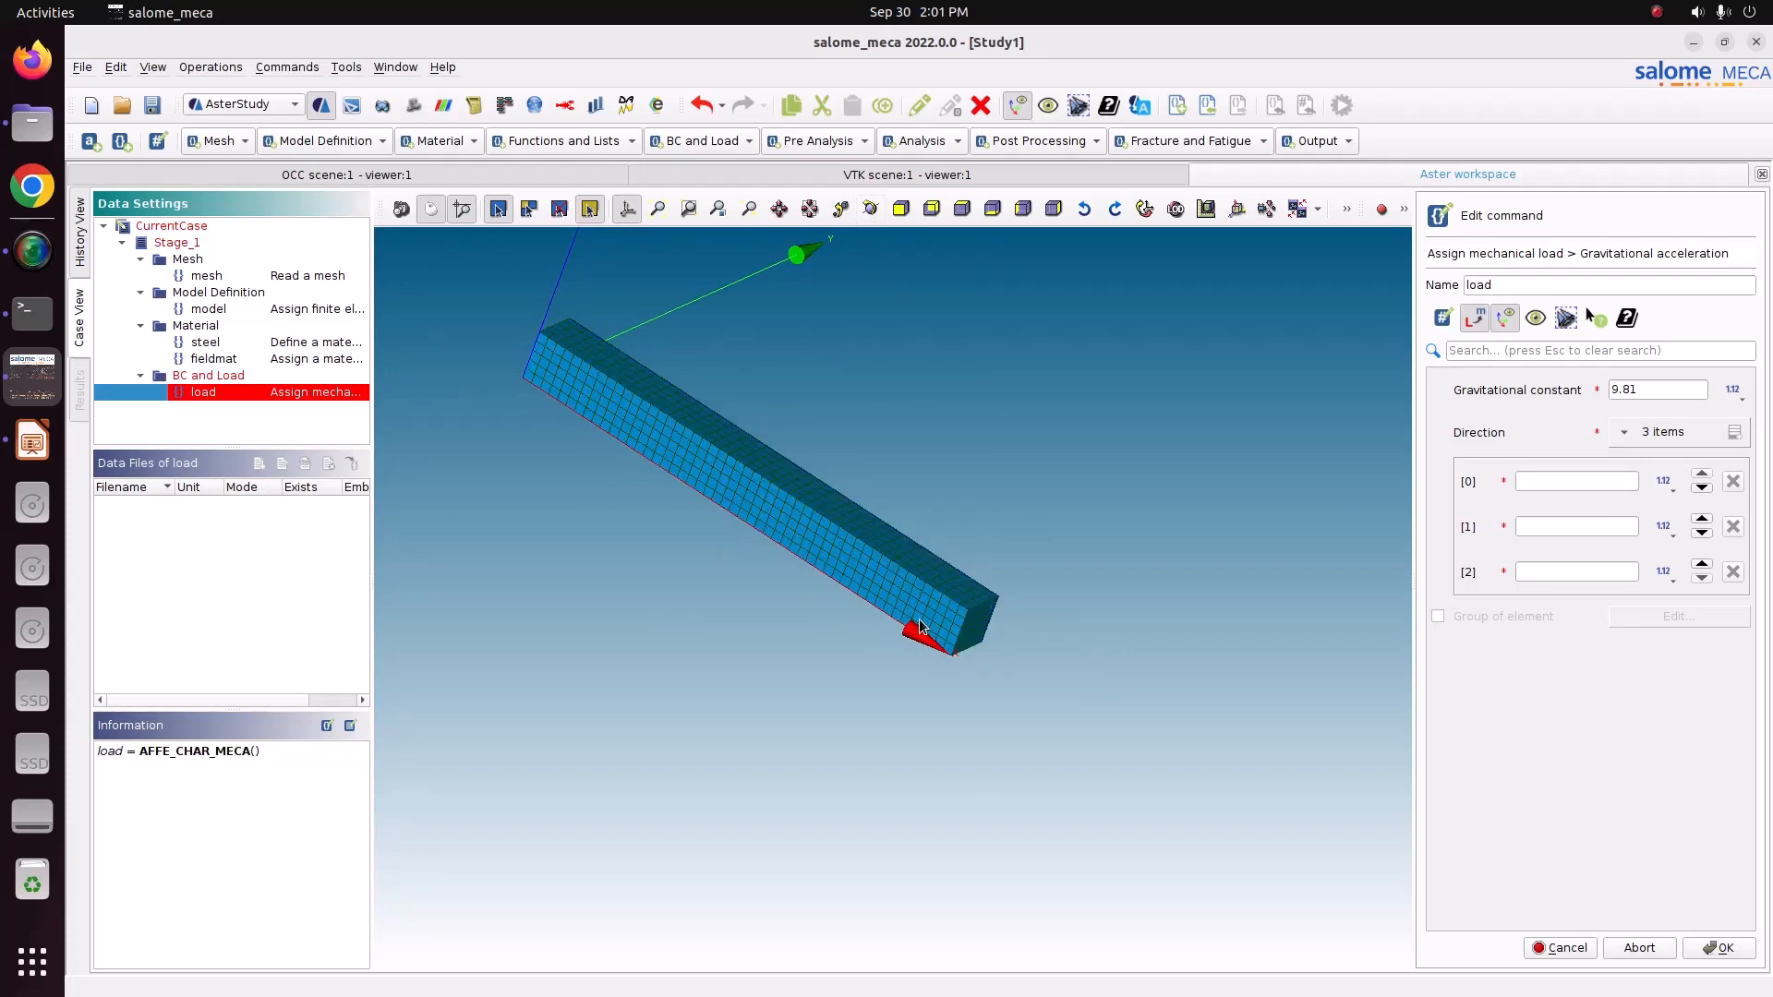
{"action": "left_click", "coordinate": [873, 209]}
{"action": "left_click_drag", "start_coordinate": [813, 332], "coordinate": [828, 404]}
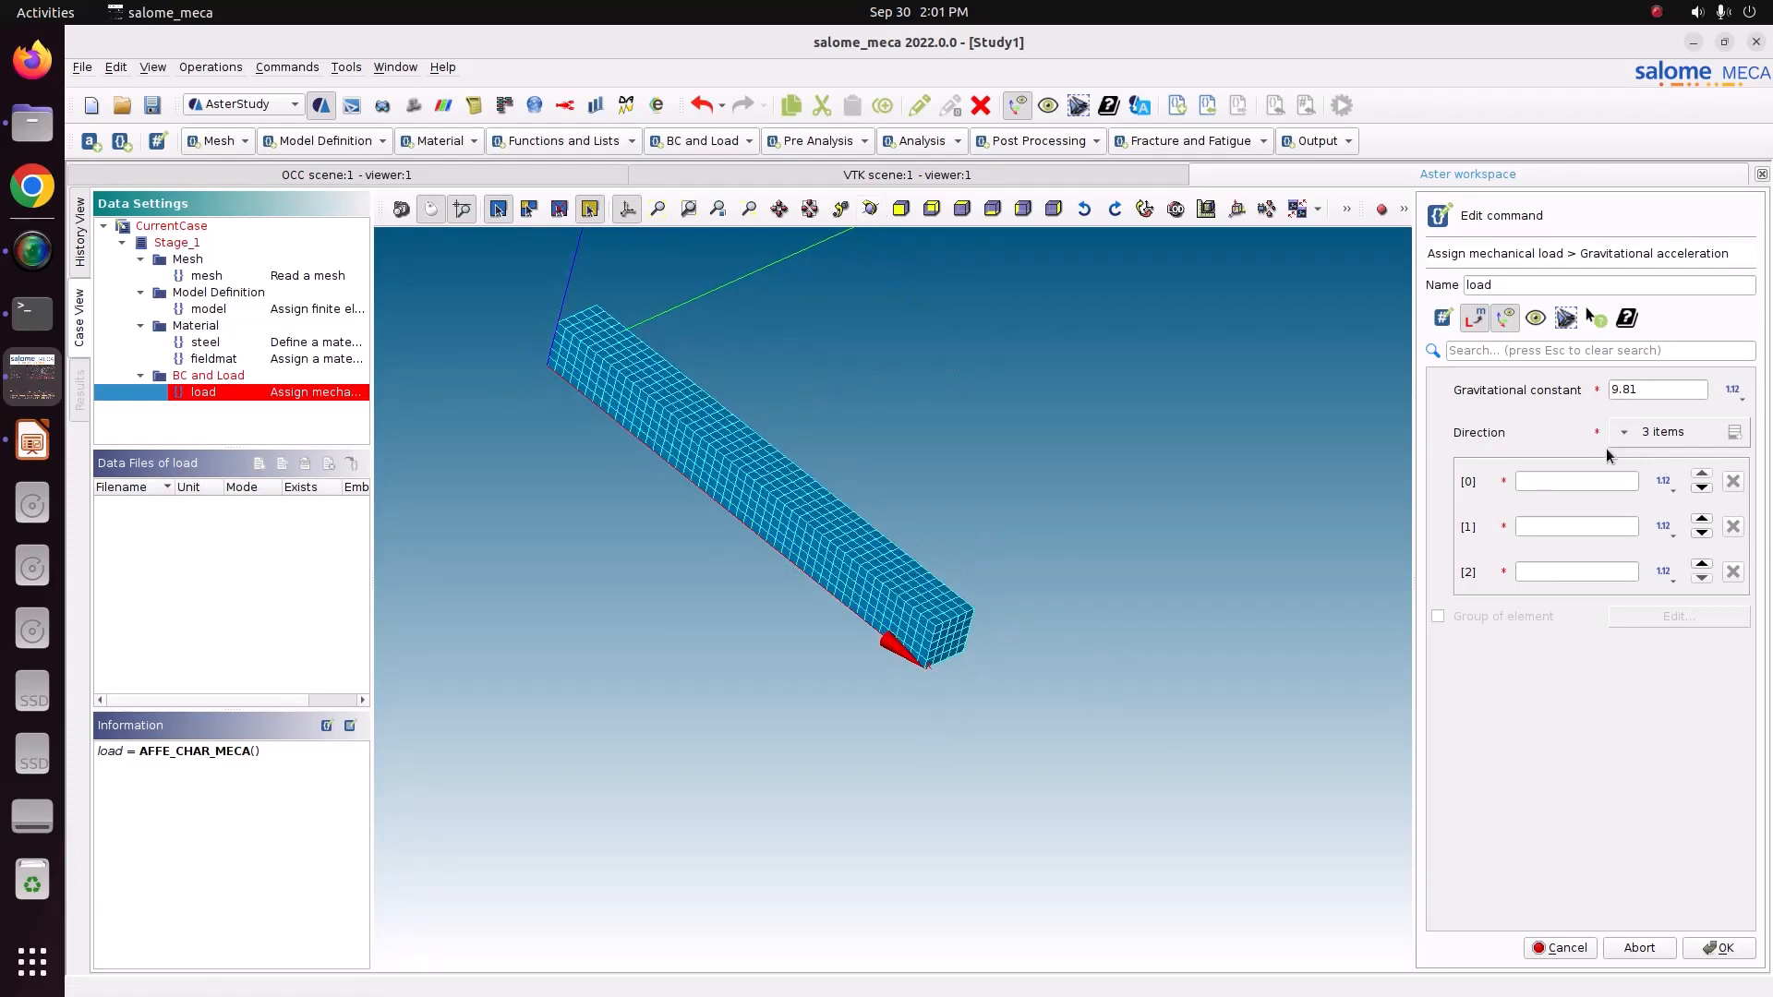
Set the gravity direction components to 1, 0 and 0 and confirm the gravitational acceleration.
{"action": "left_click", "coordinate": [1549, 482]}
{"action": "left_click", "coordinate": [1566, 524]}
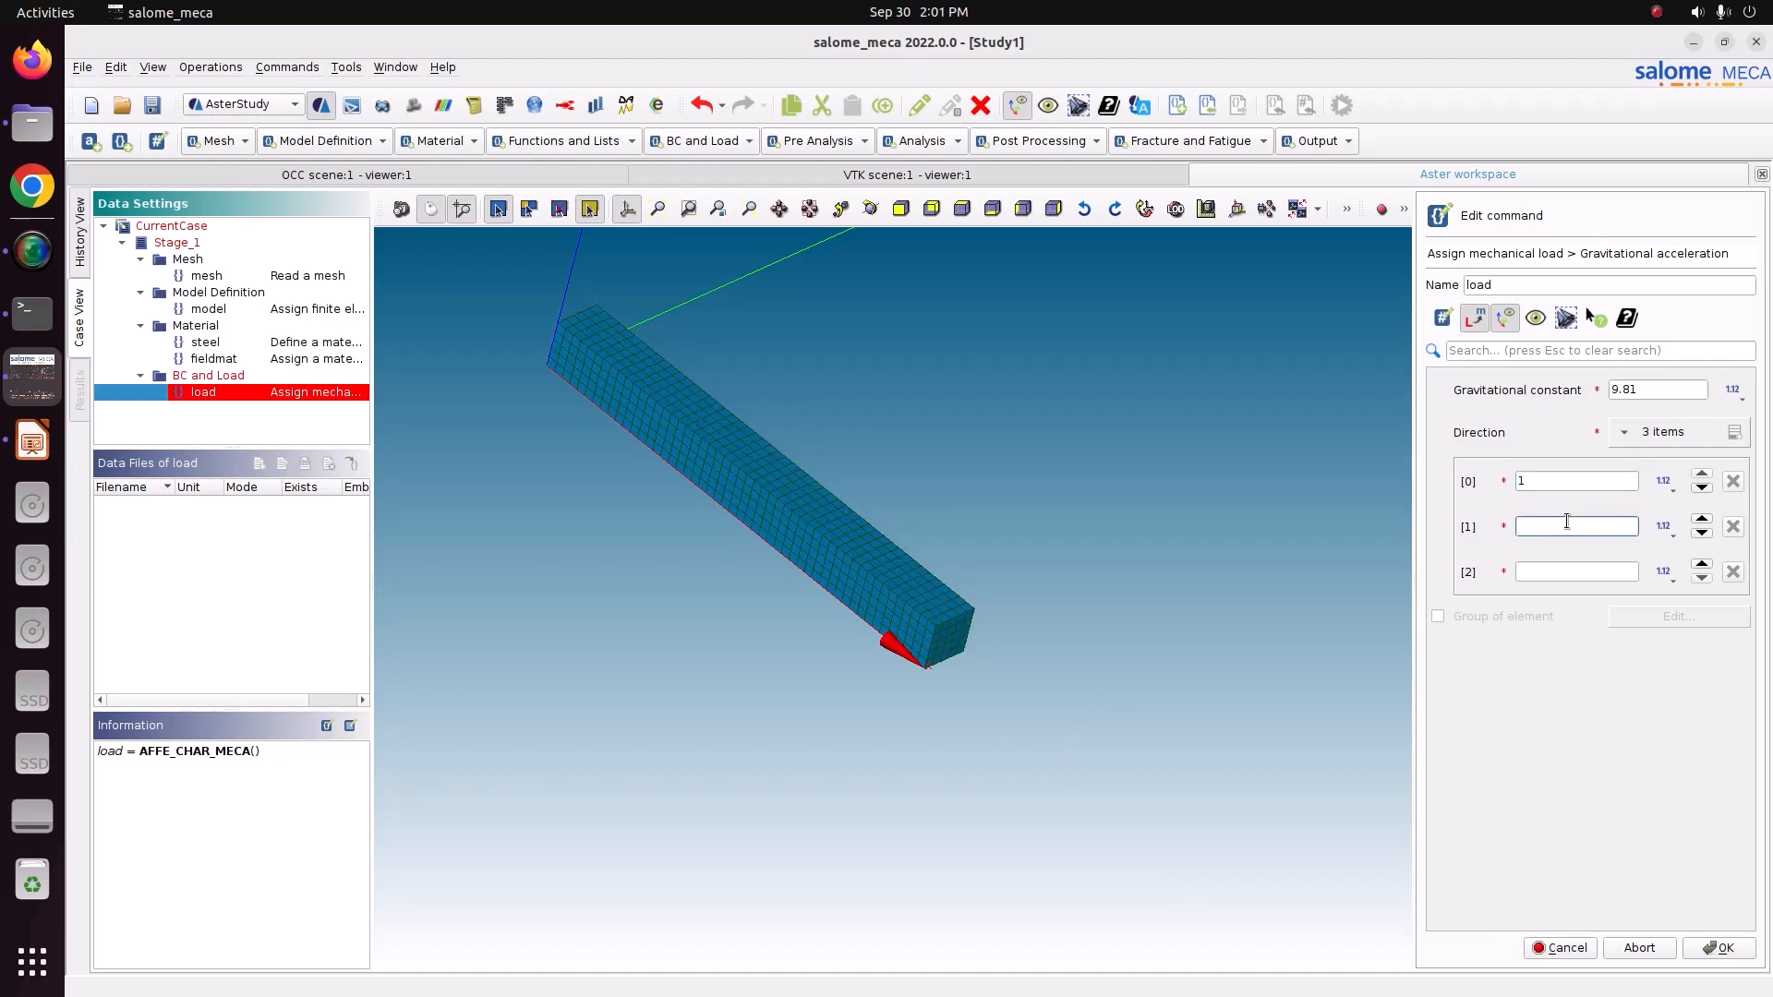
{"action": "type", "text": "0"}
{"action": "left_click", "coordinate": [1559, 569]}
{"action": "type", "text": "0"}
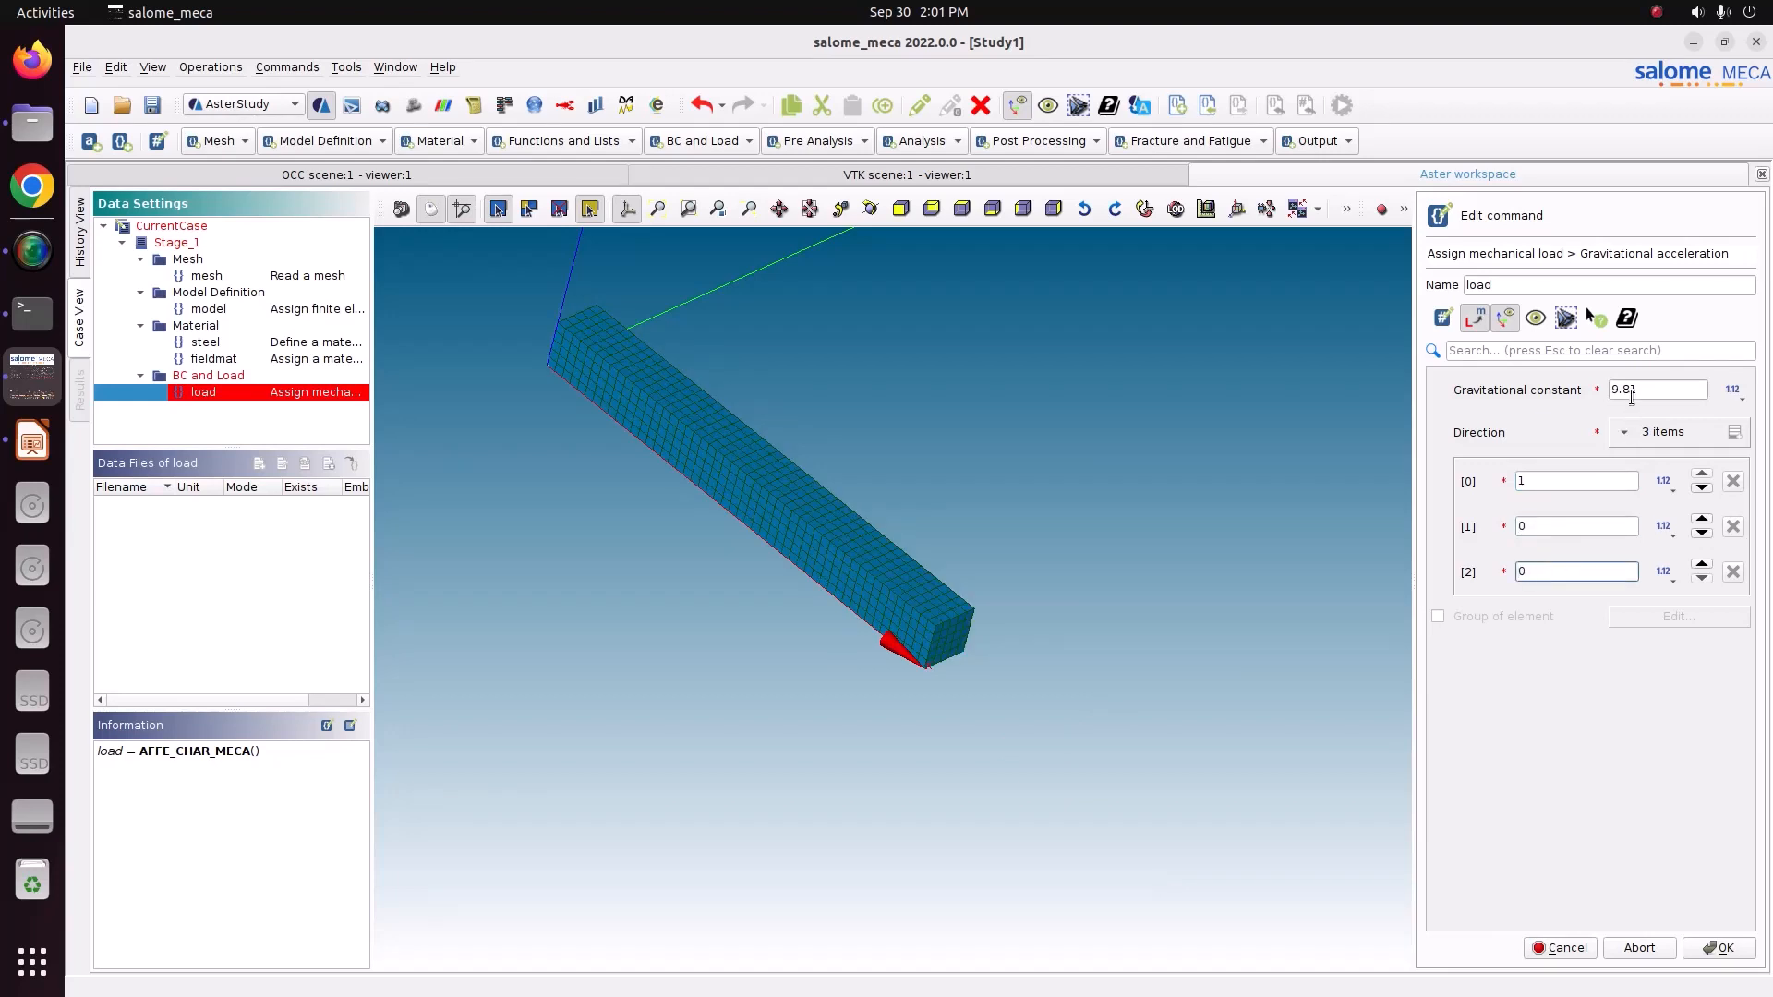
{"action": "left_click", "coordinate": [1539, 476]}
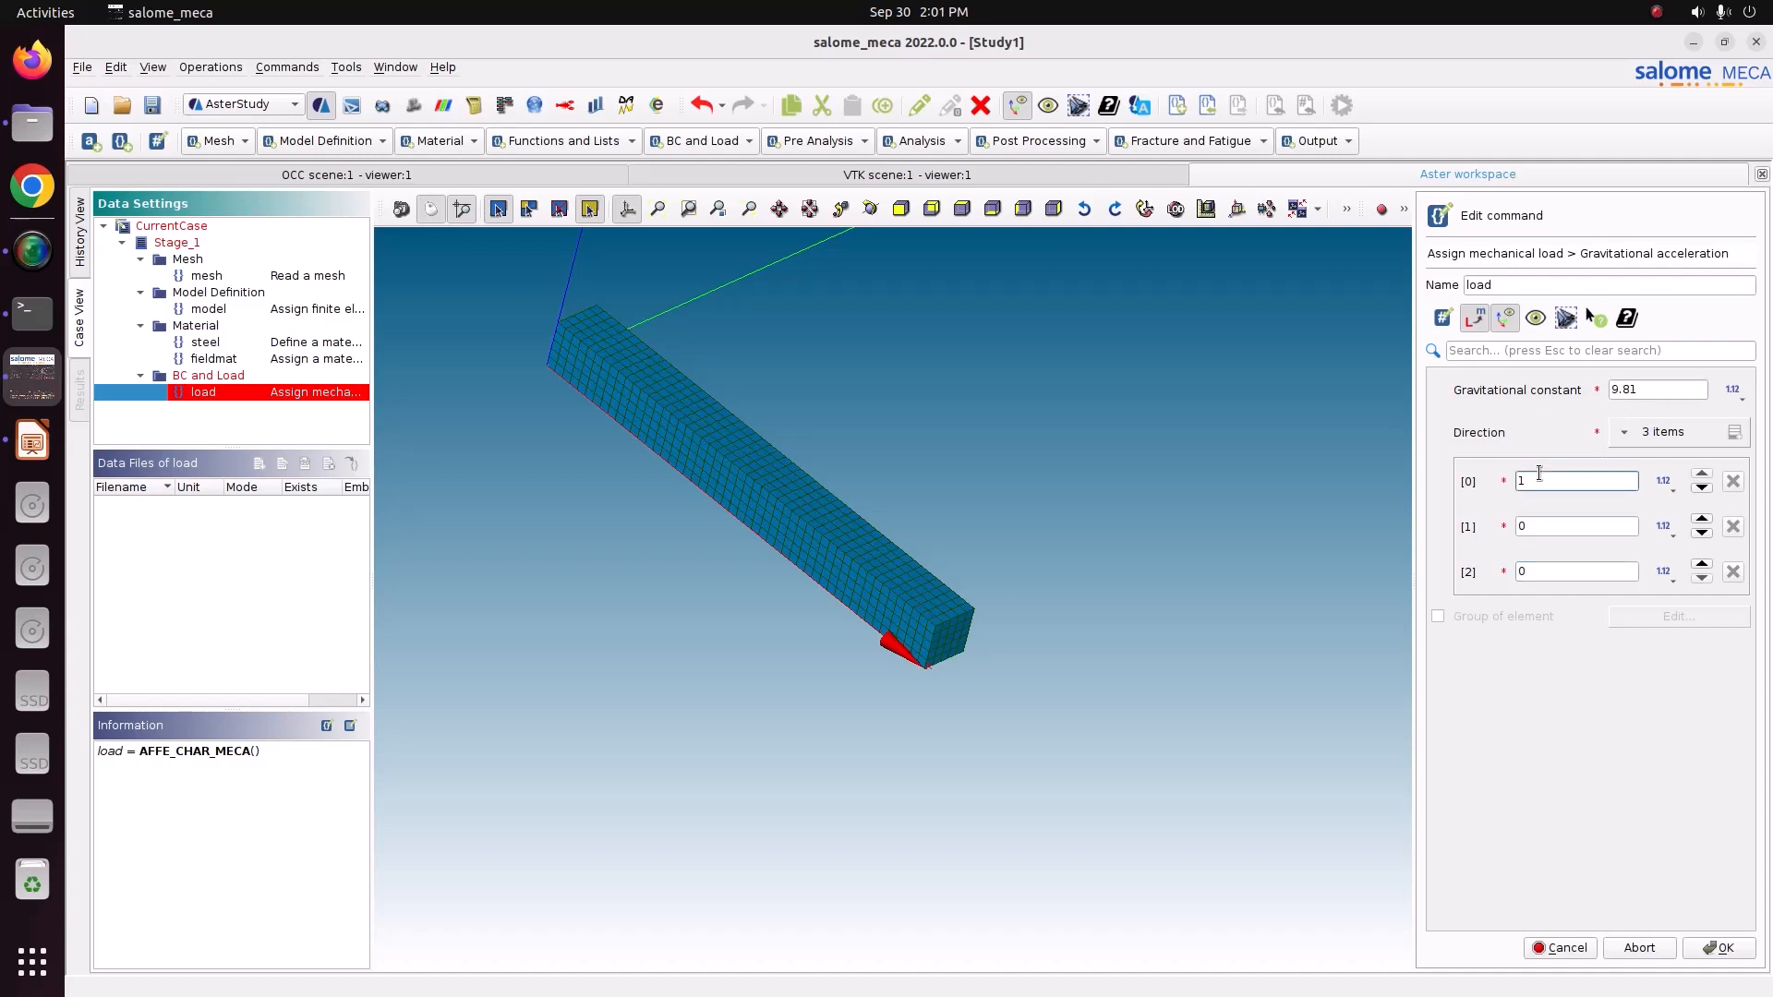
{"action": "left_click", "coordinate": [1718, 947]}
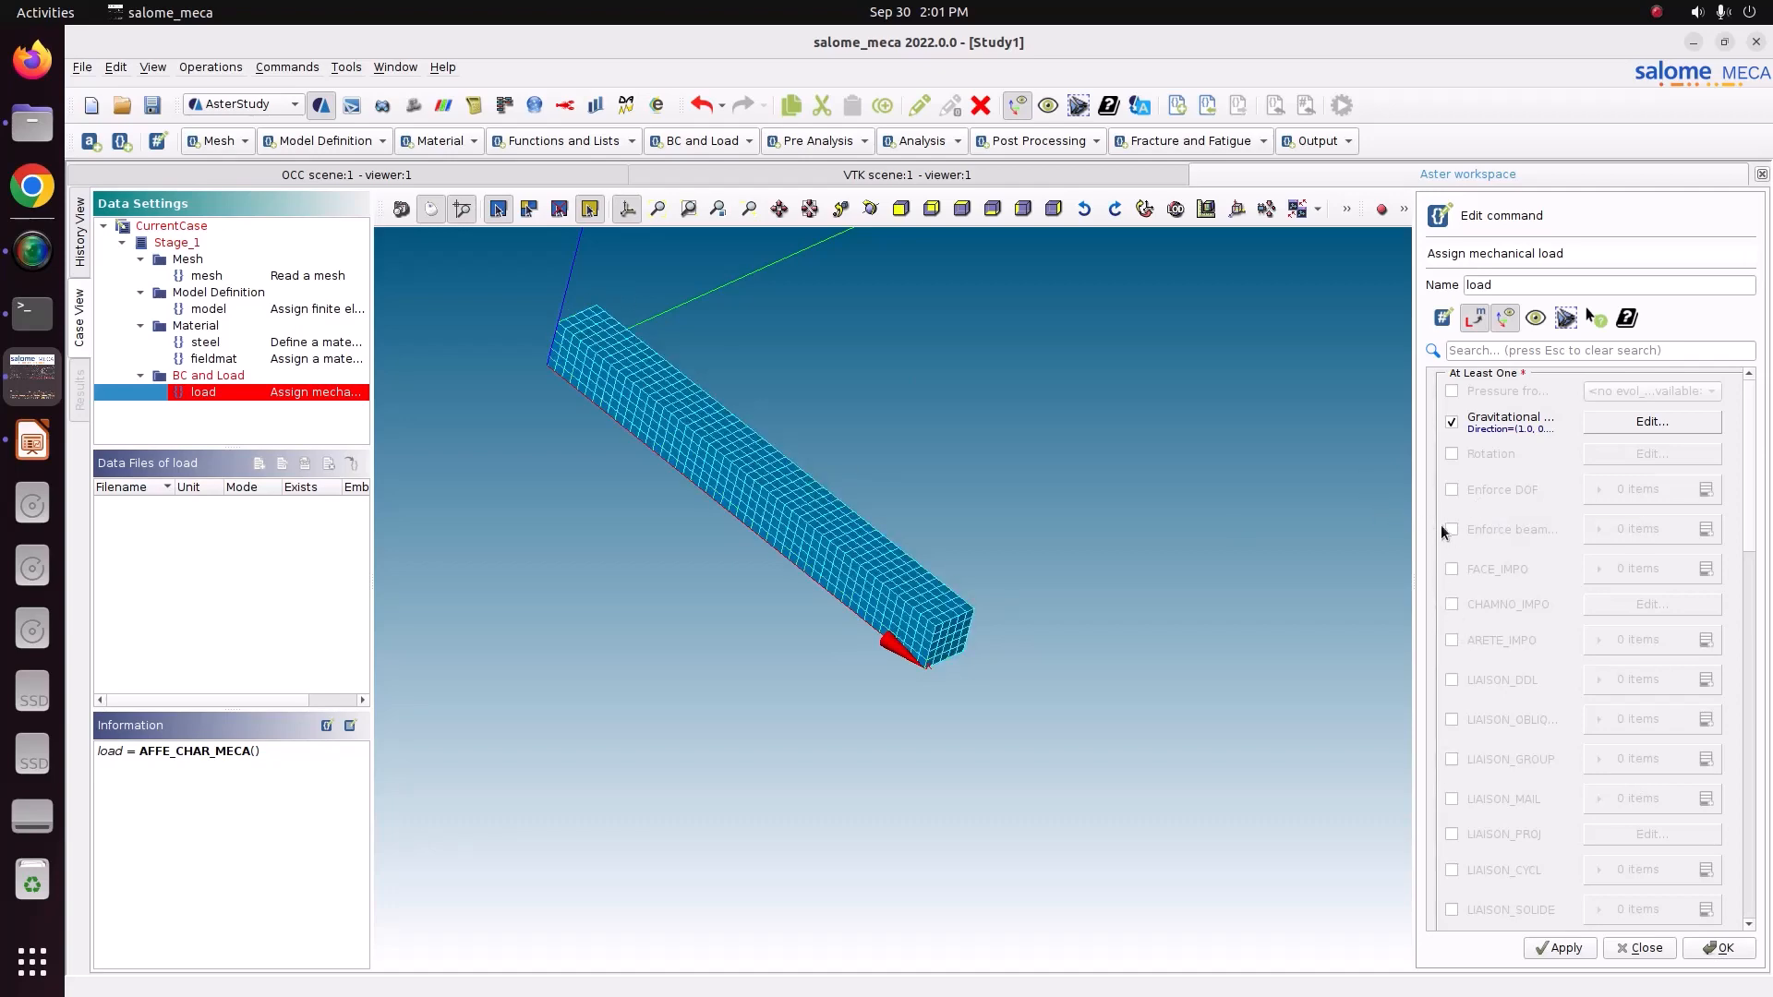
Add a FACE_IMPO imposed condition on the Fix group of elements.
{"action": "left_click", "coordinate": [1451, 570]}
{"action": "left_click", "coordinate": [1713, 569]}
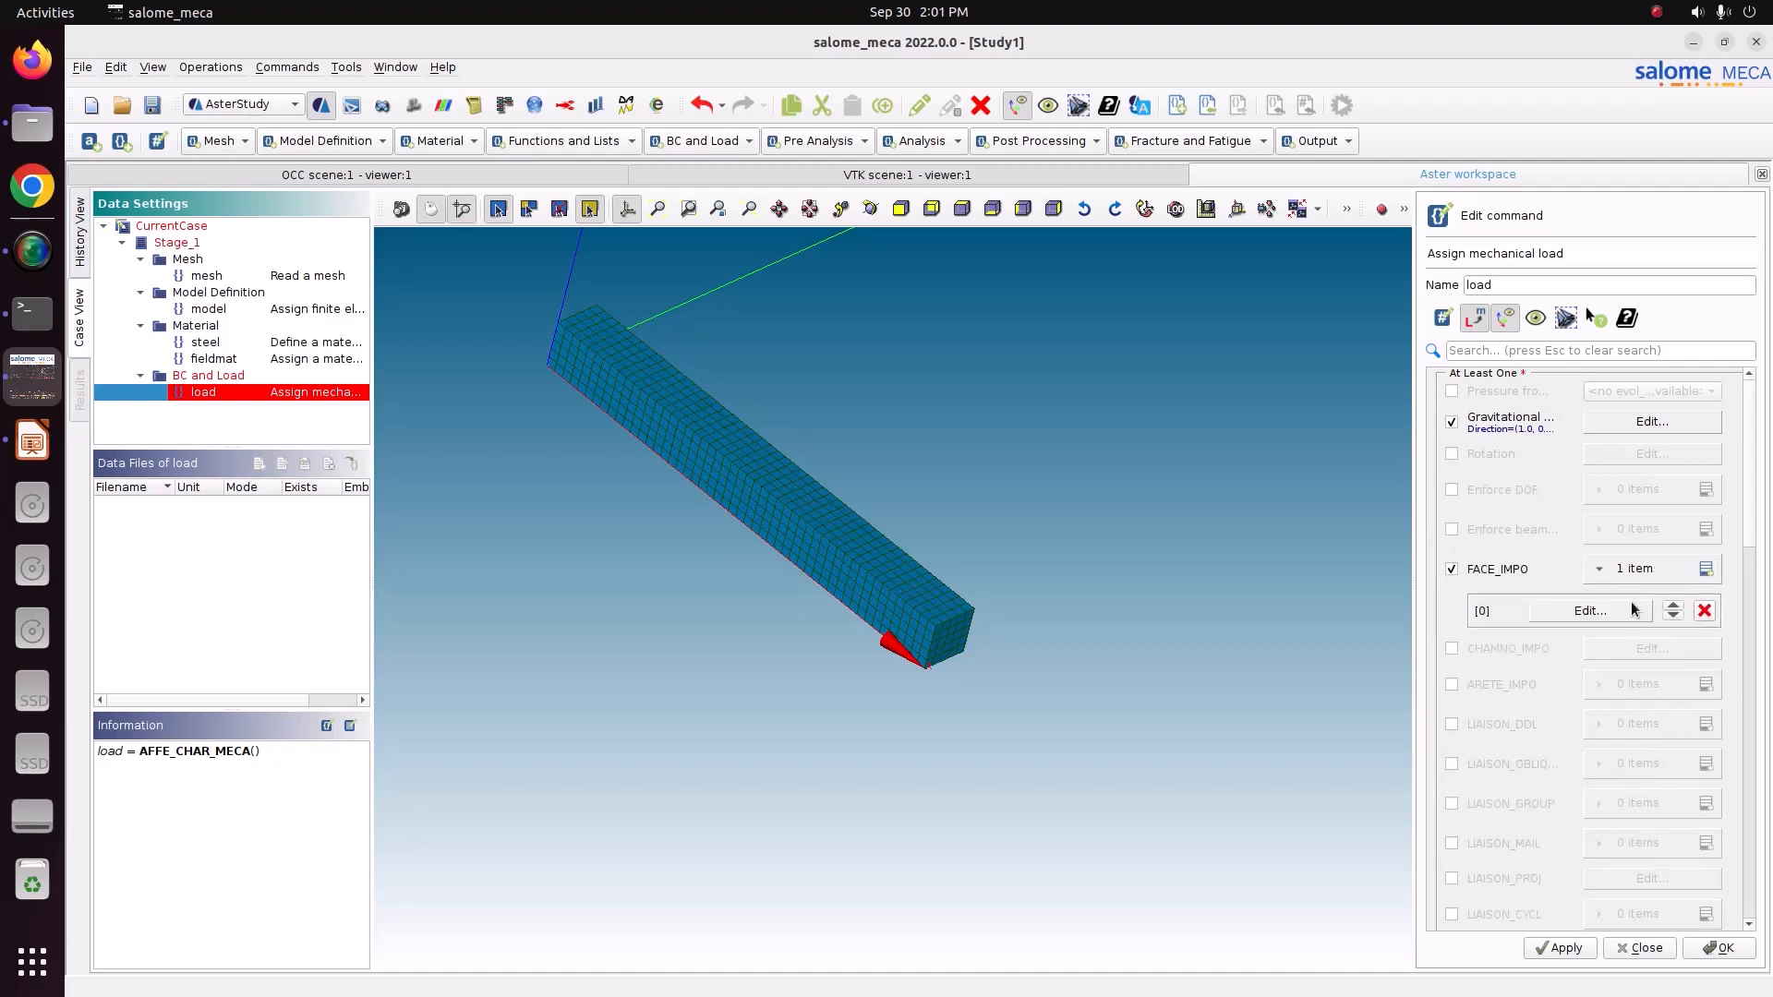
{"action": "left_click", "coordinate": [1622, 606]}
{"action": "left_click", "coordinate": [1451, 393]}
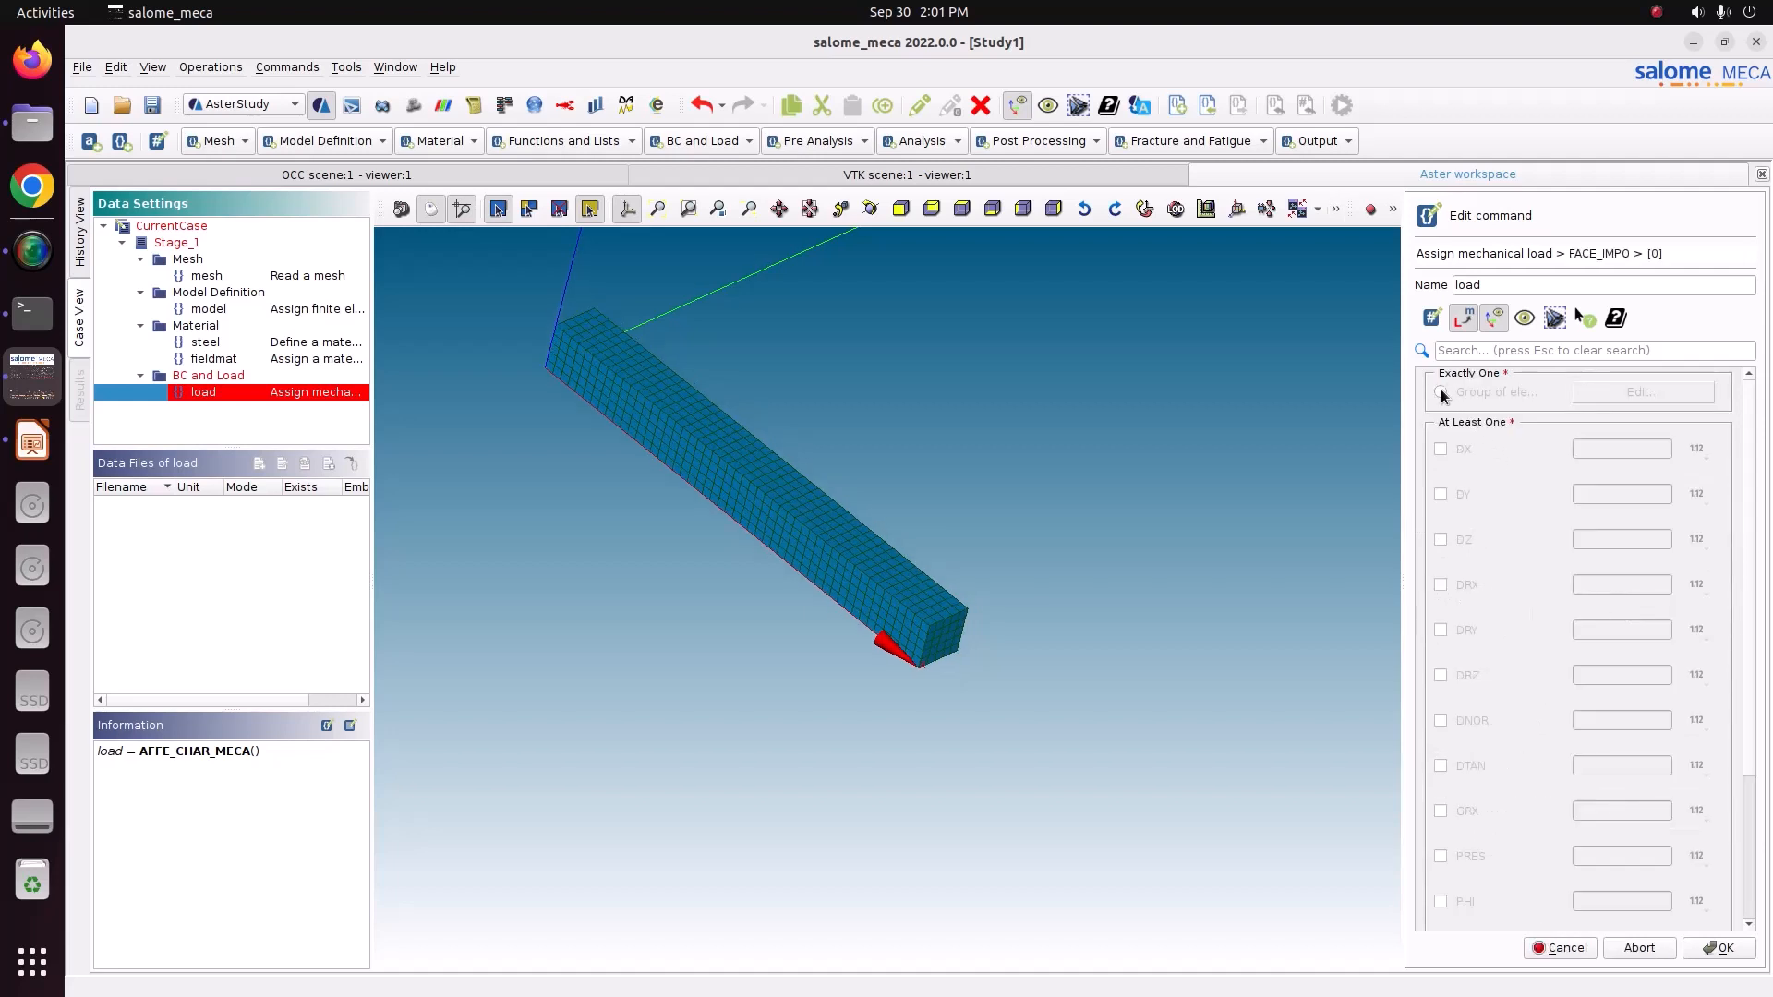
{"action": "left_click", "coordinate": [1605, 392]}
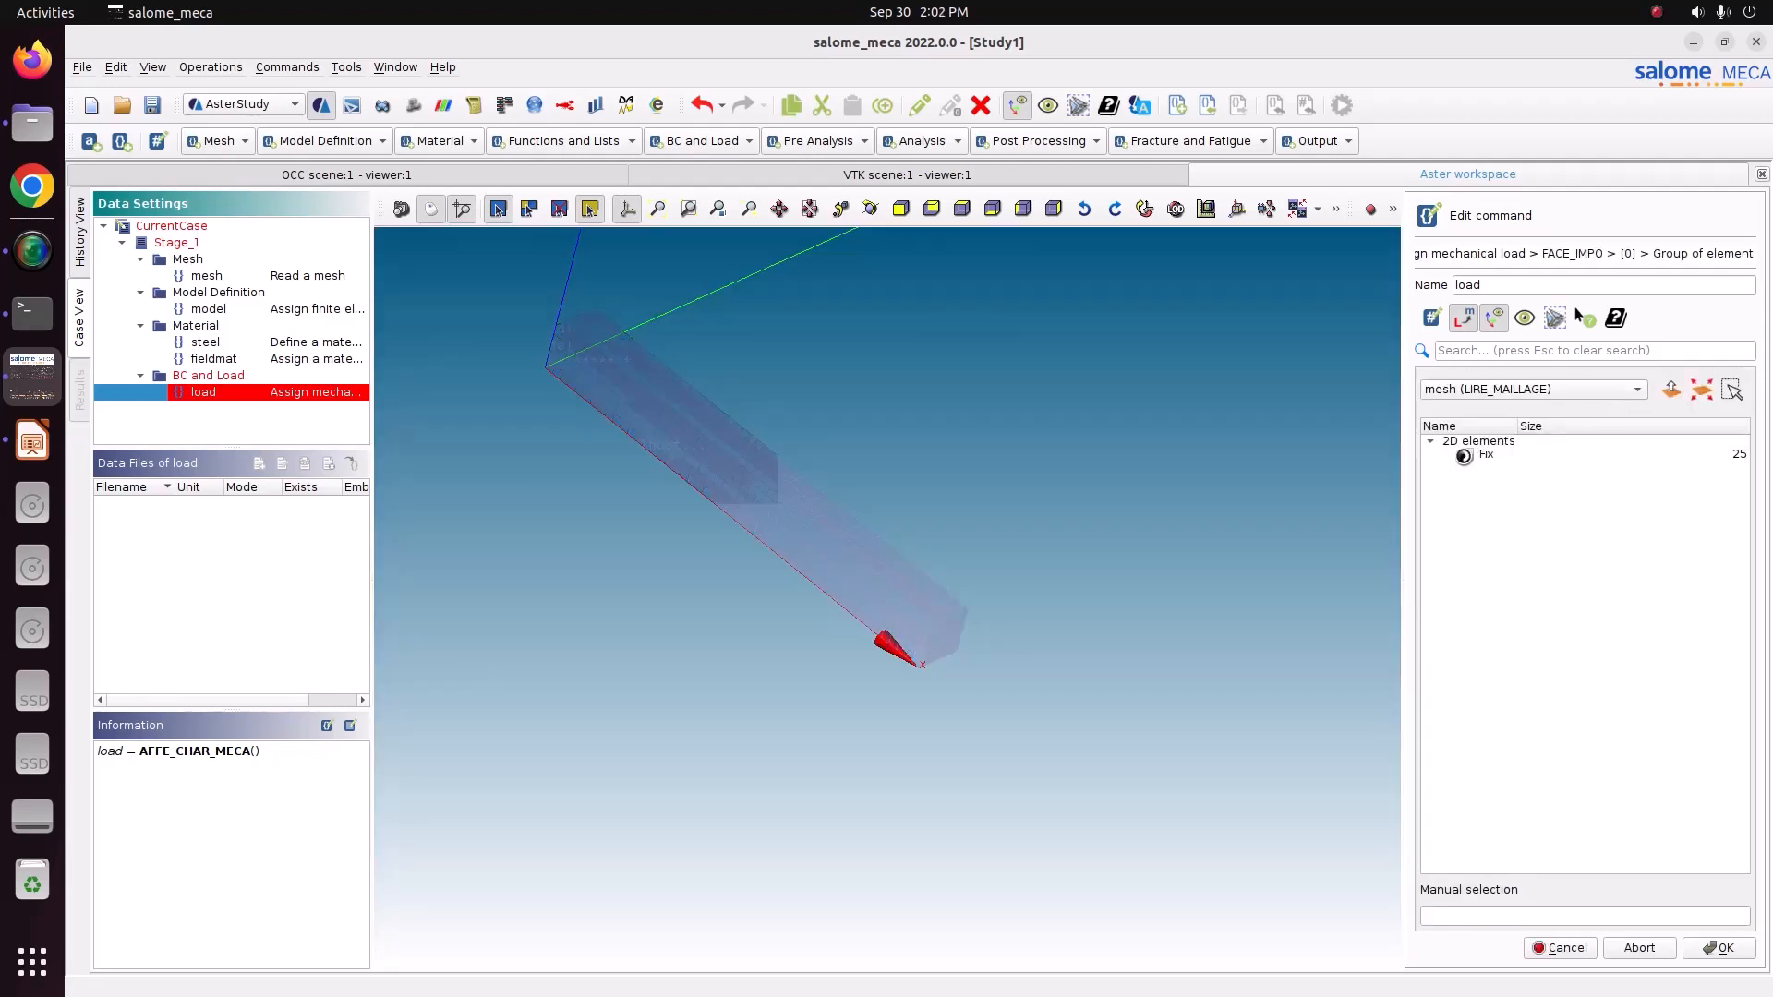
{"action": "left_click", "coordinate": [1465, 455]}
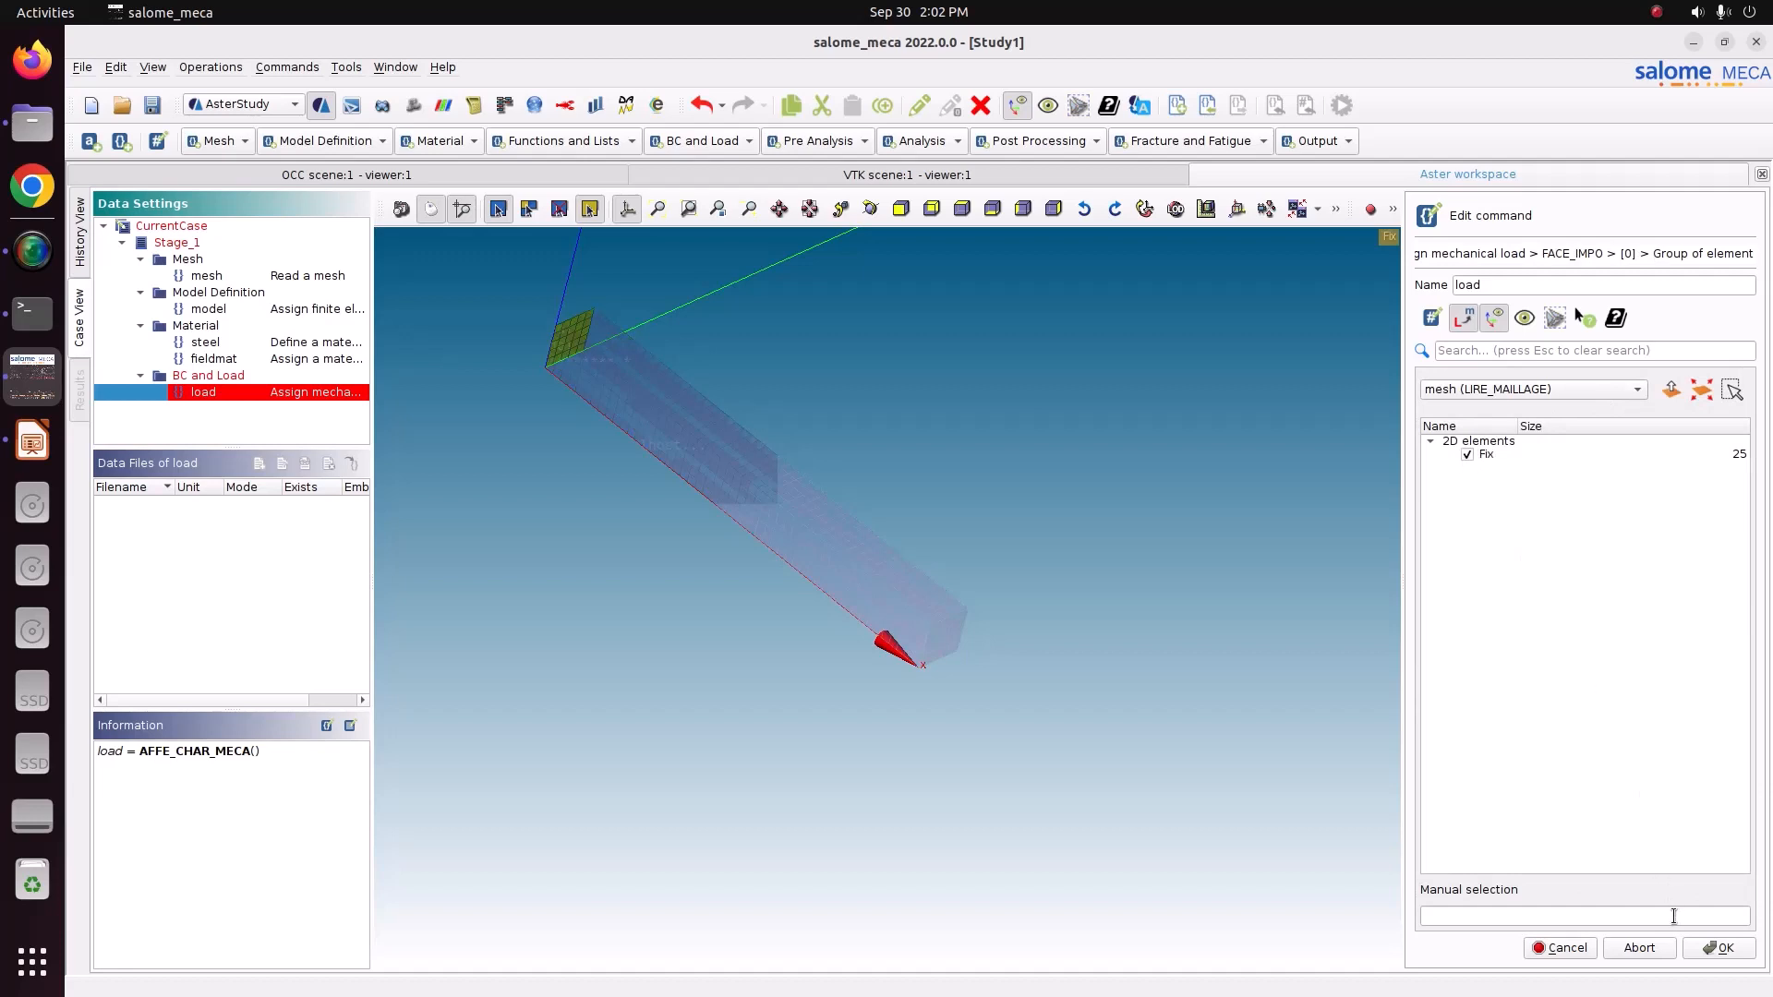
{"action": "left_click", "coordinate": [1718, 948]}
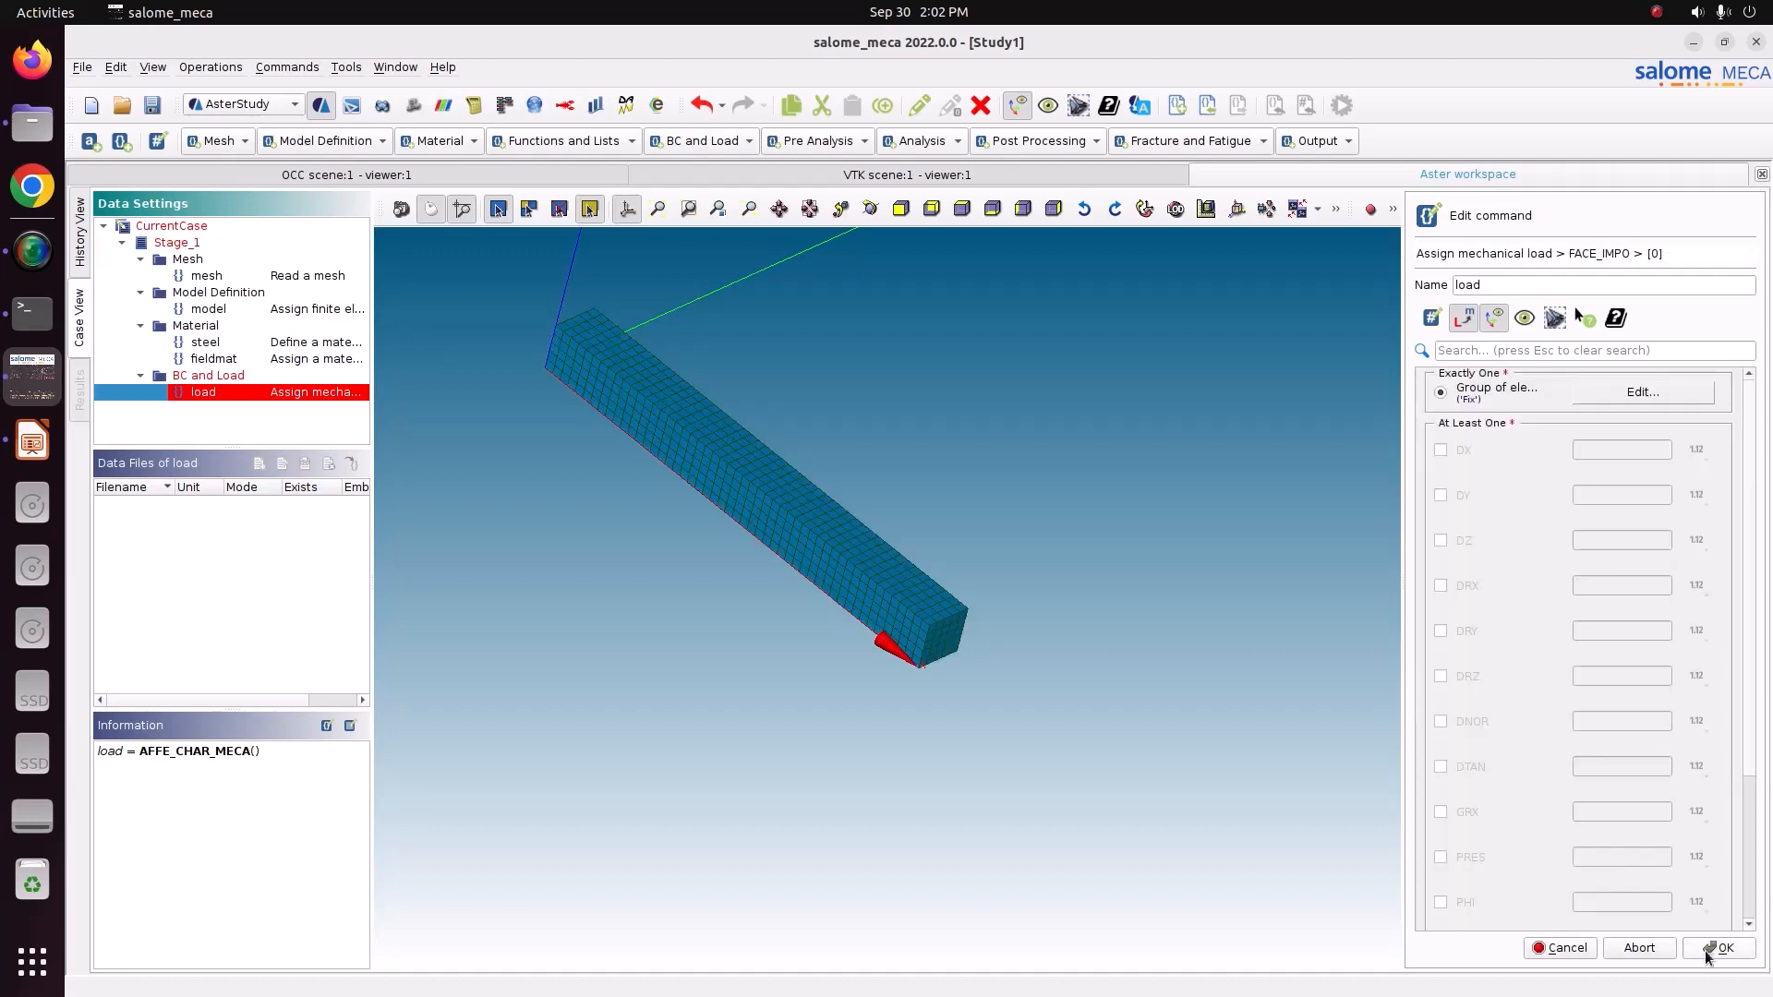
Set DX, DY and DZ to 0 for the Fix face condition and store the load command.
{"action": "left_click", "coordinate": [1441, 453]}
{"action": "left_click", "coordinate": [1440, 496]}
{"action": "left_click", "coordinate": [1442, 540]}
{"action": "left_click", "coordinate": [1597, 448]}
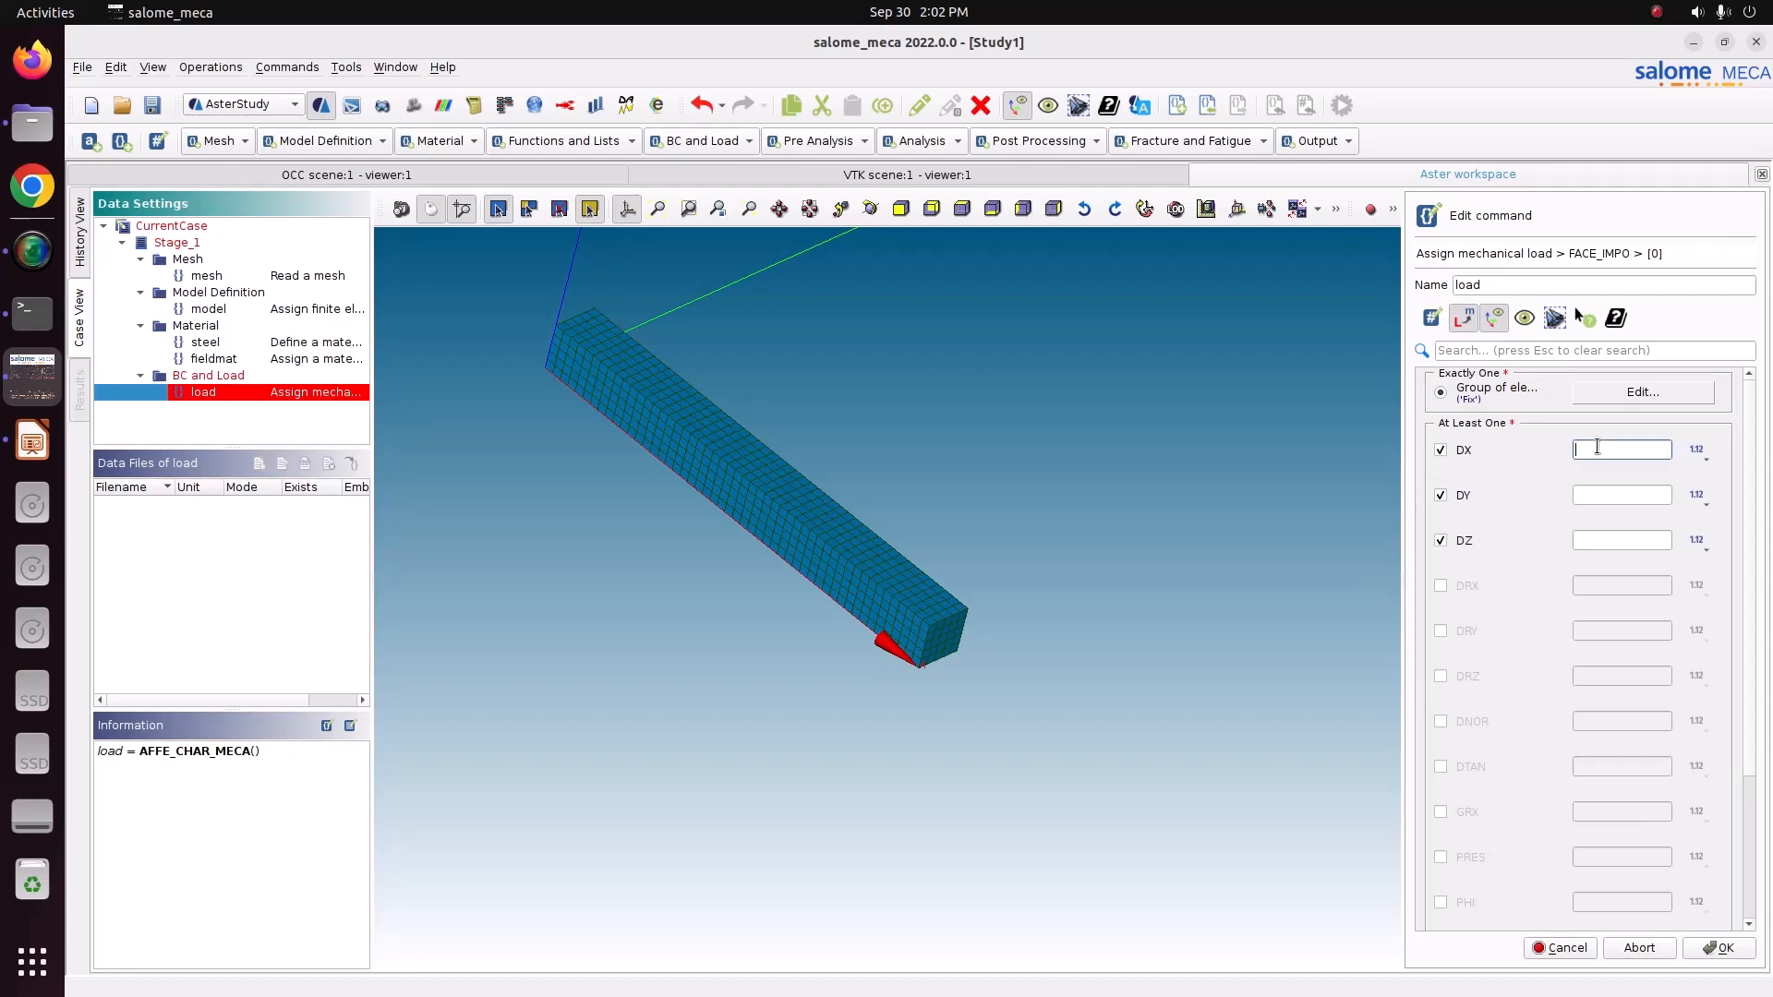
{"action": "left_click", "coordinate": [1605, 496]}
{"action": "type", "text": "0"}
{"action": "left_click", "coordinate": [1606, 540]}
{"action": "type", "text": "0"}
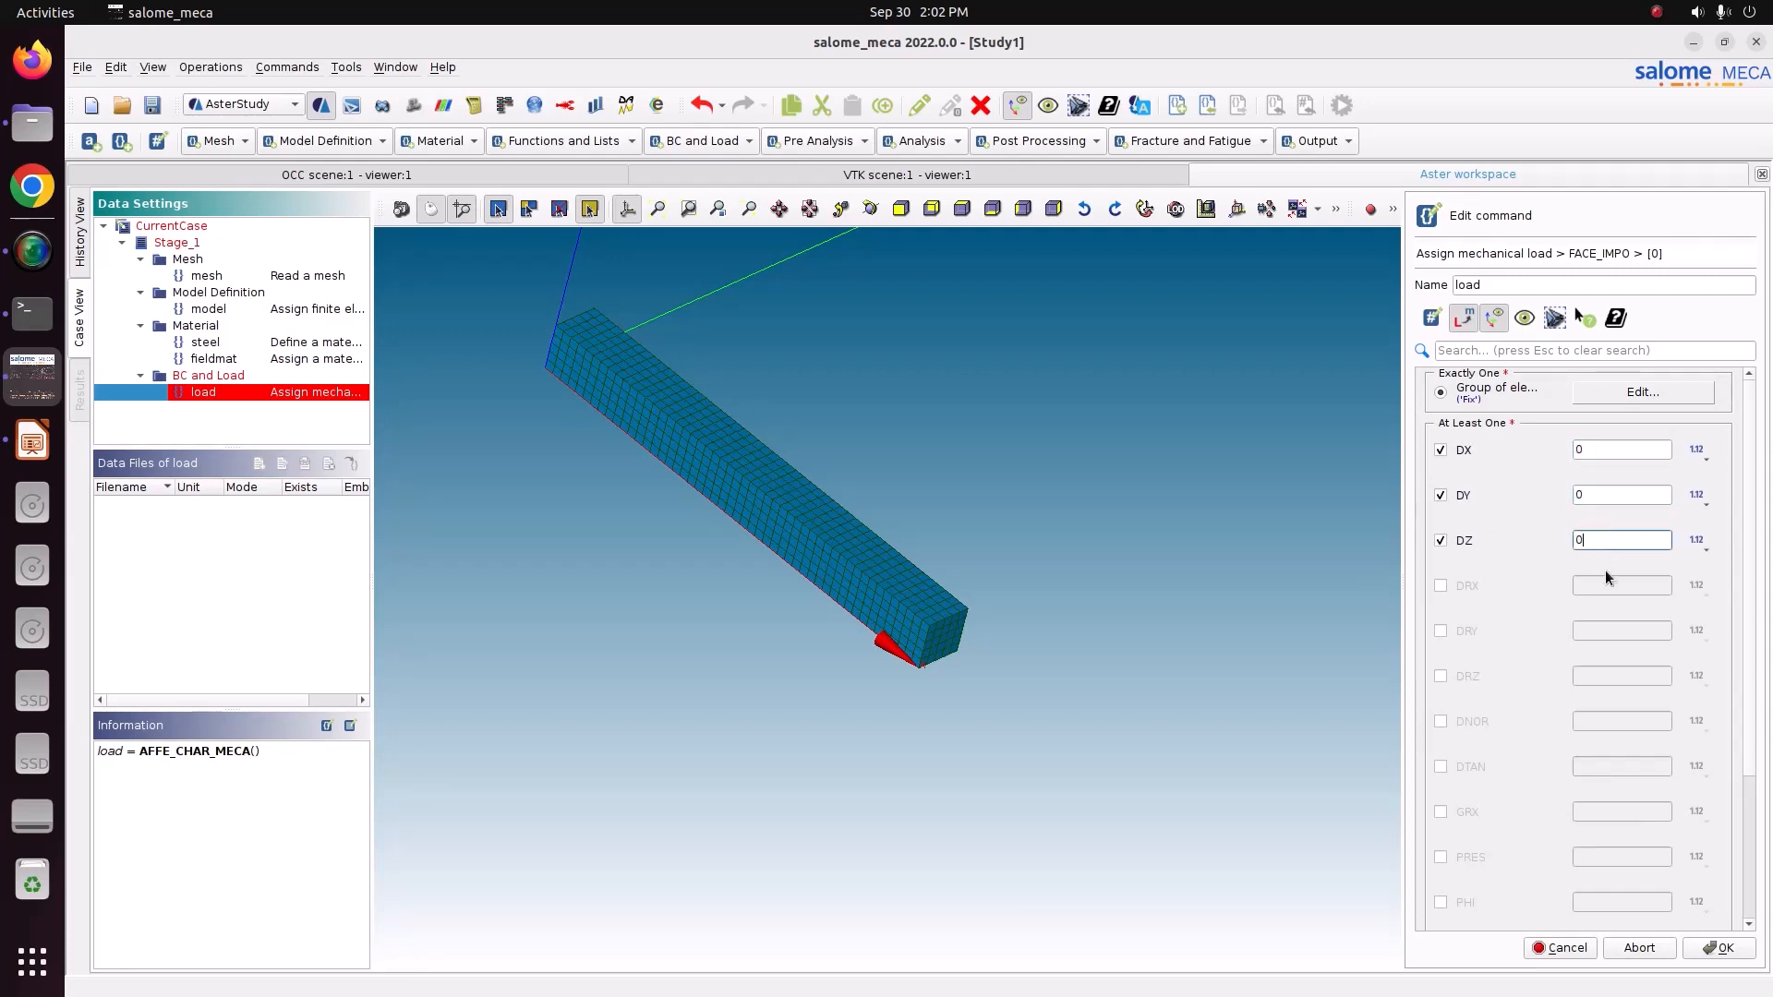
{"action": "left_click", "coordinate": [1715, 951]}
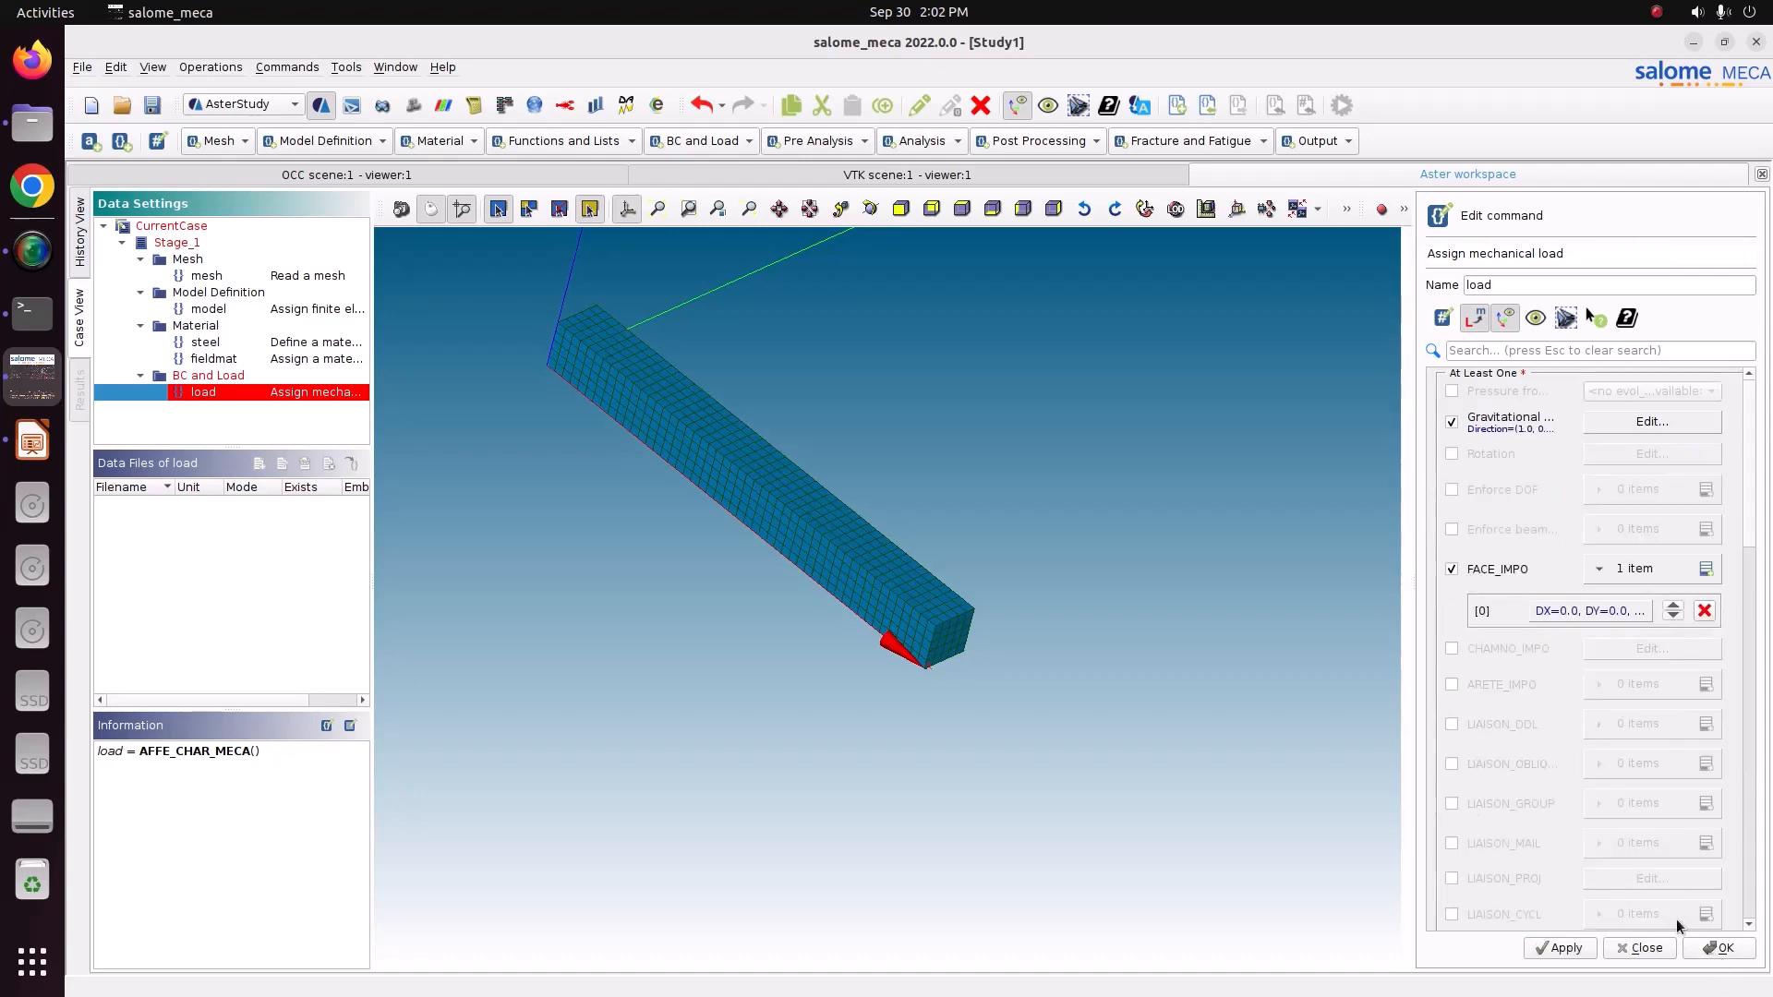
{"action": "left_click", "coordinate": [1567, 947]}
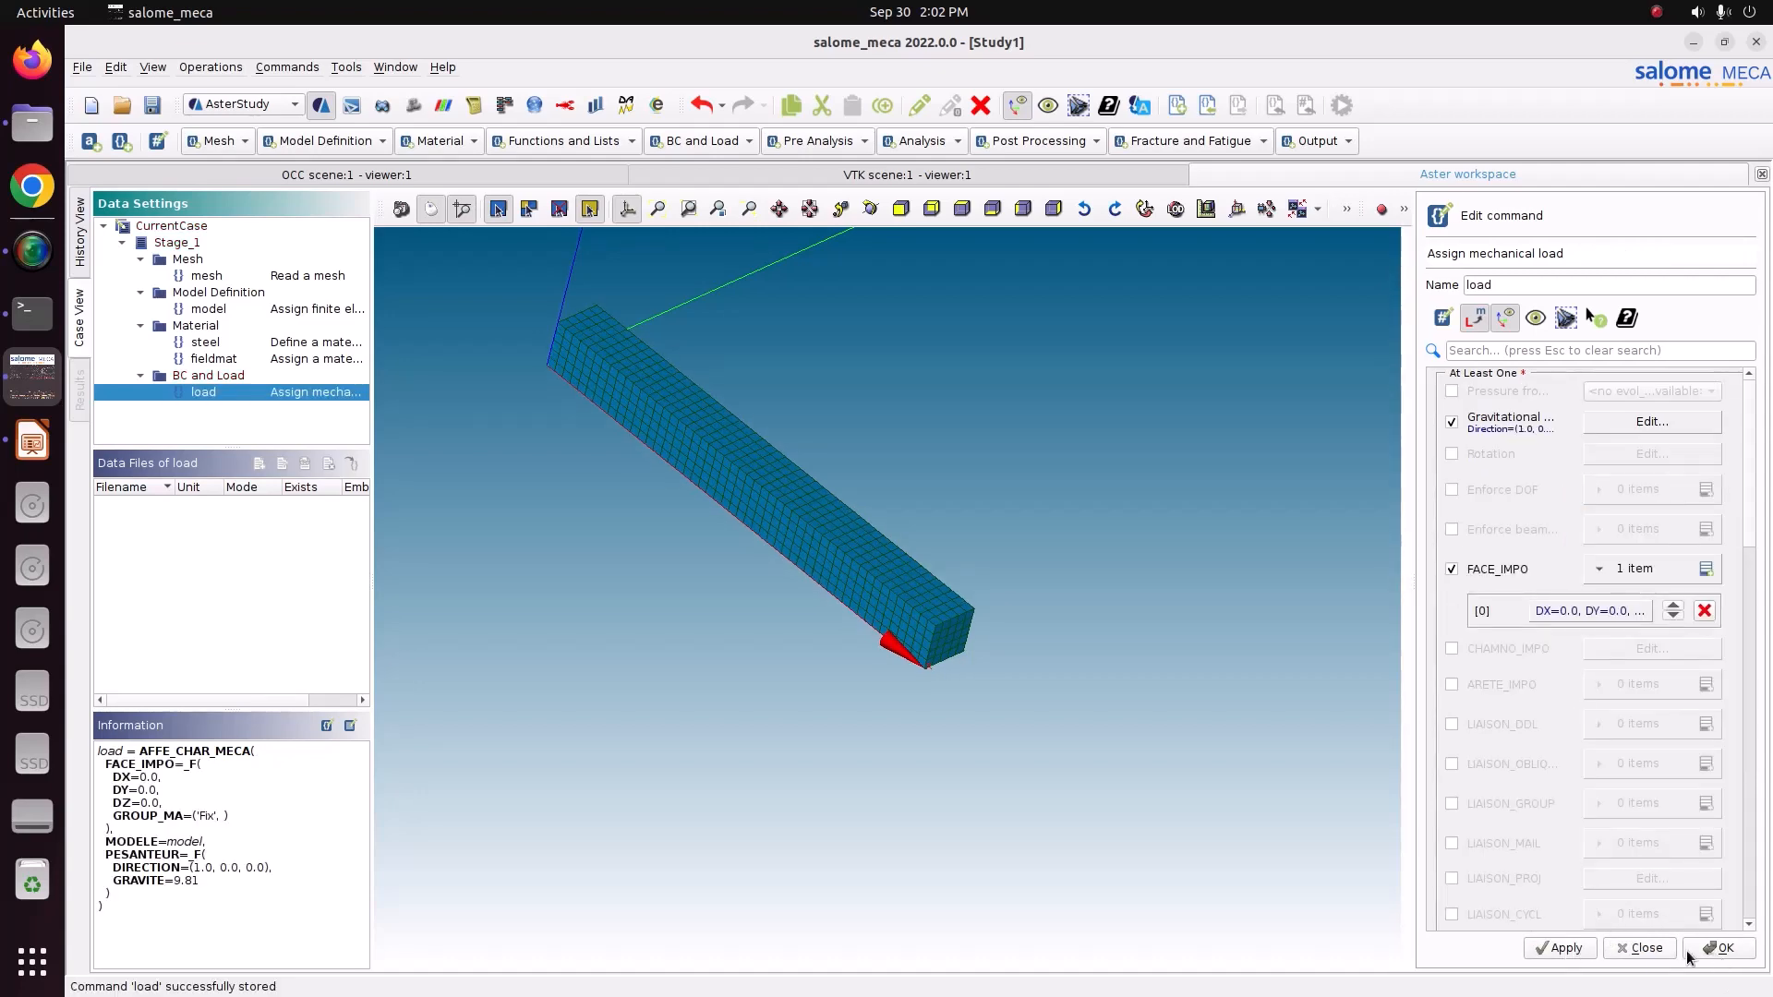
{"action": "left_click", "coordinate": [1719, 948]}
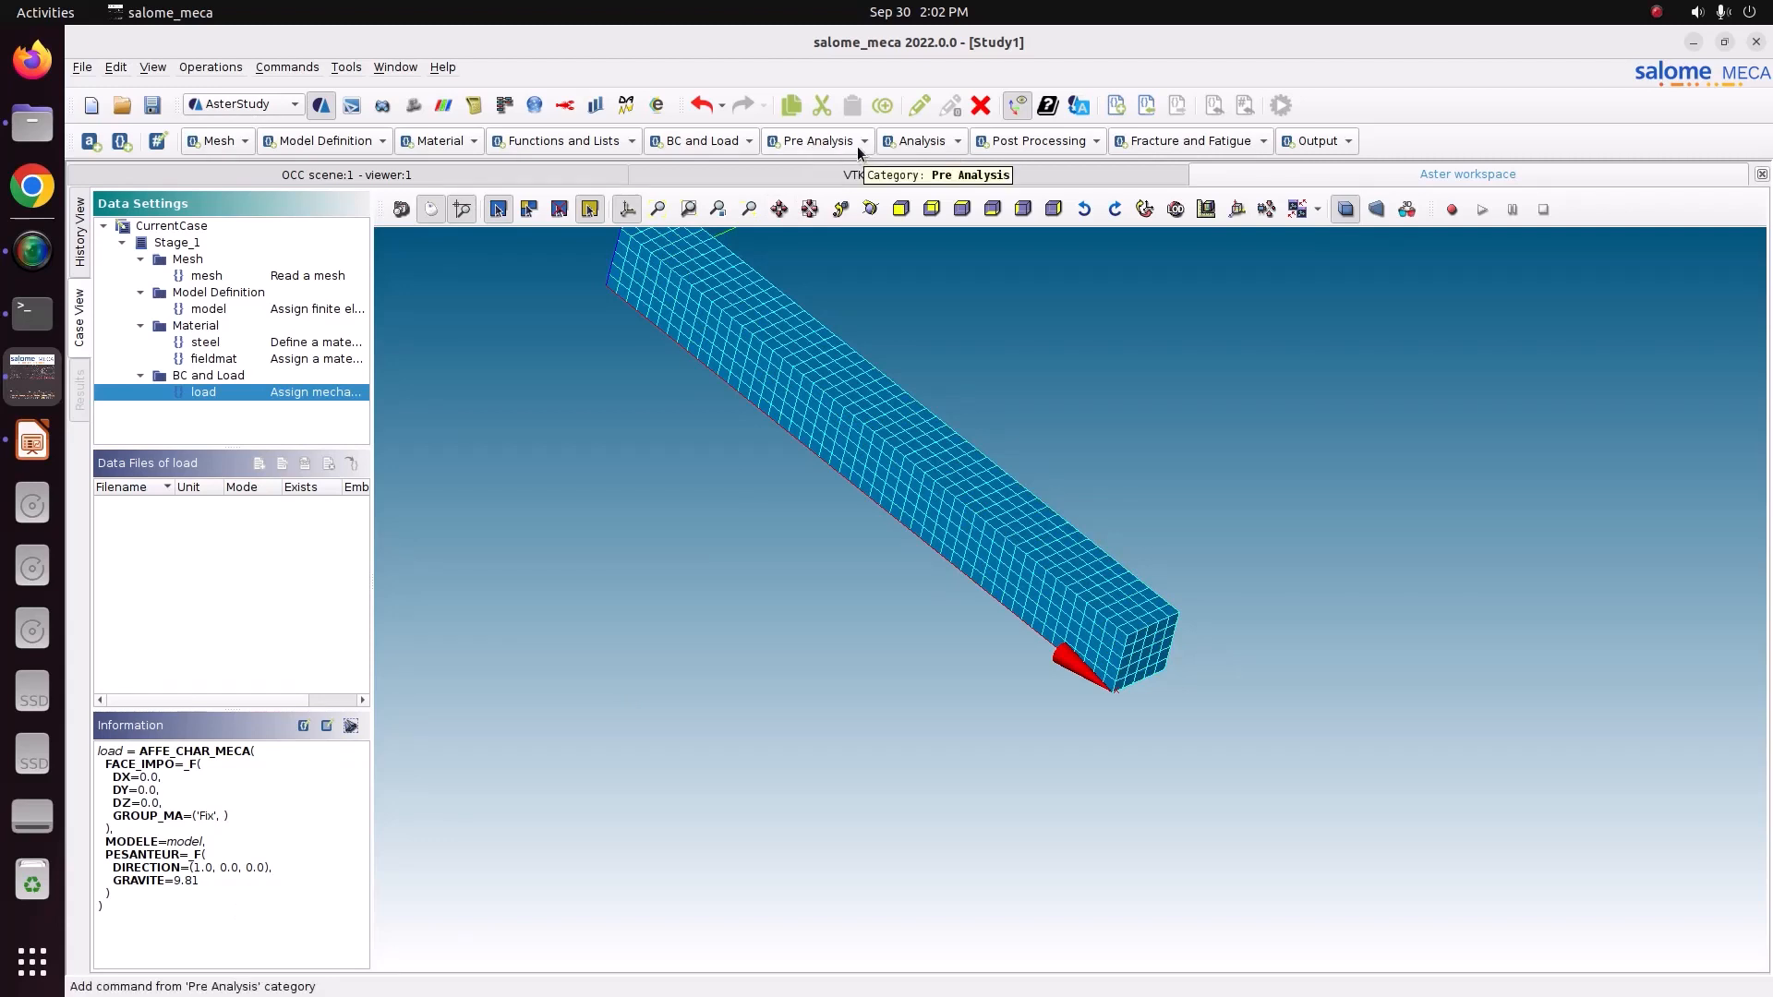
Add a static mechanical analysis using the fieldmat material field and the load, and store it.
{"action": "left_click", "coordinate": [934, 143]}
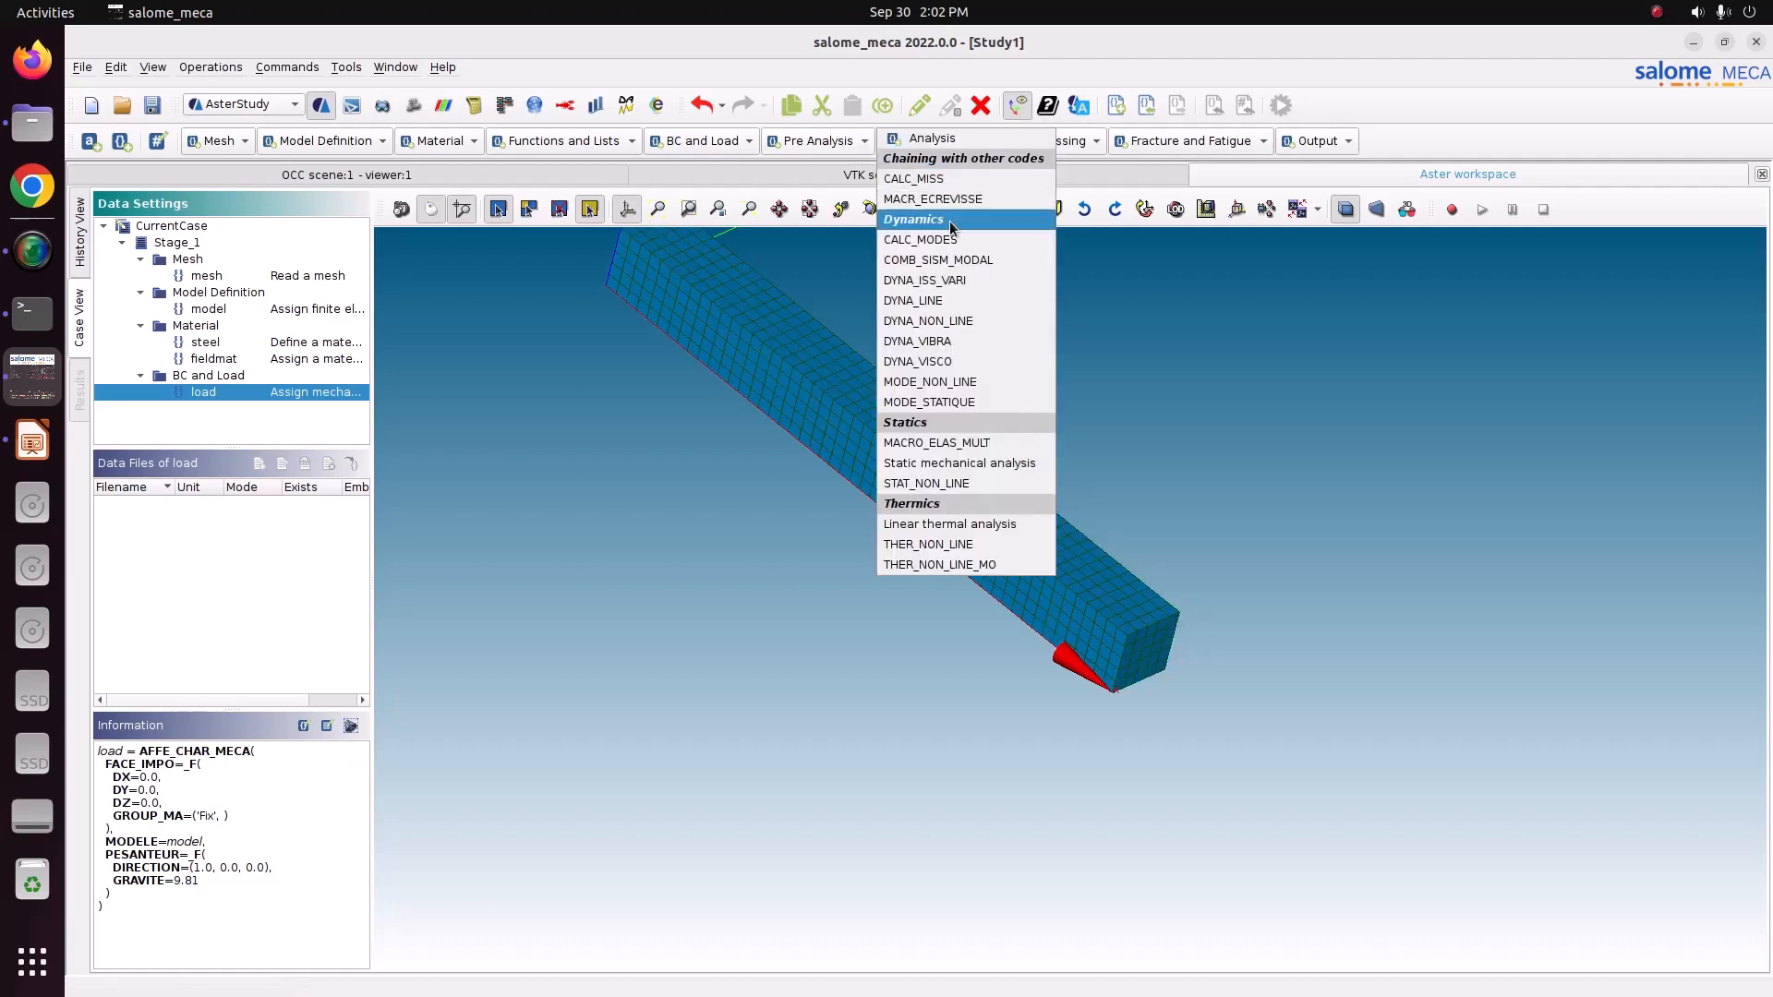
{"action": "left_click", "coordinate": [927, 471]}
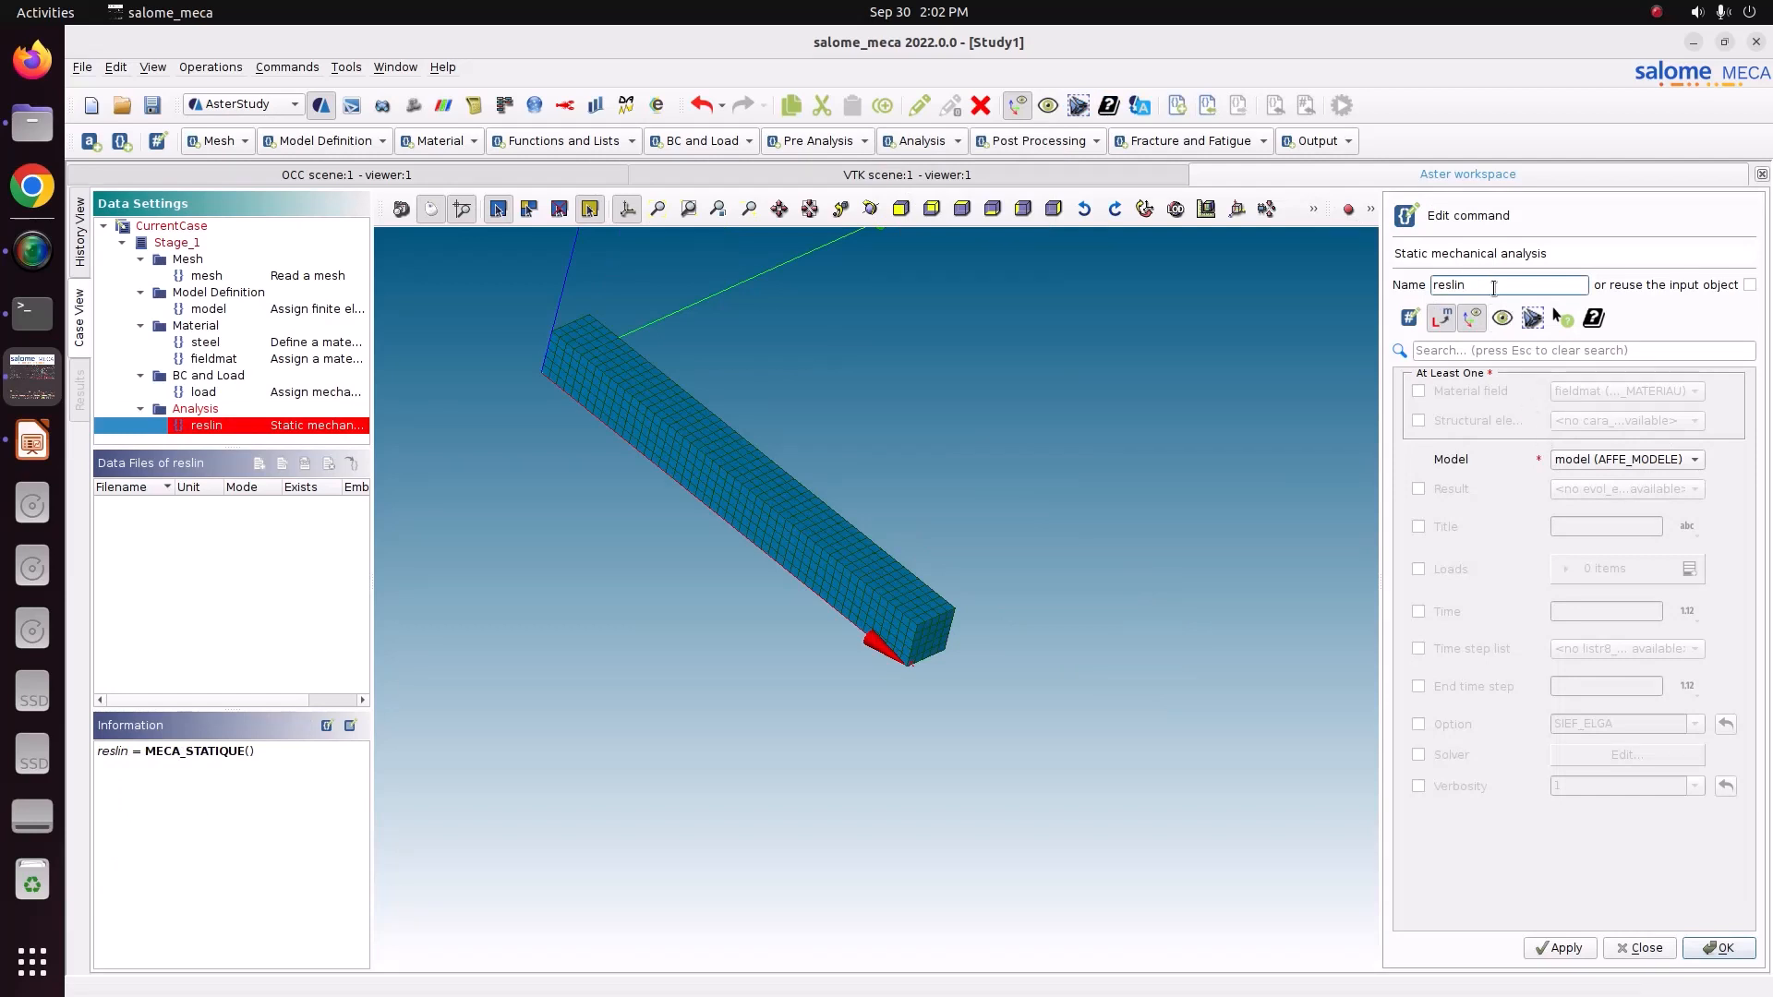
{"action": "left_click", "coordinate": [1474, 397]}
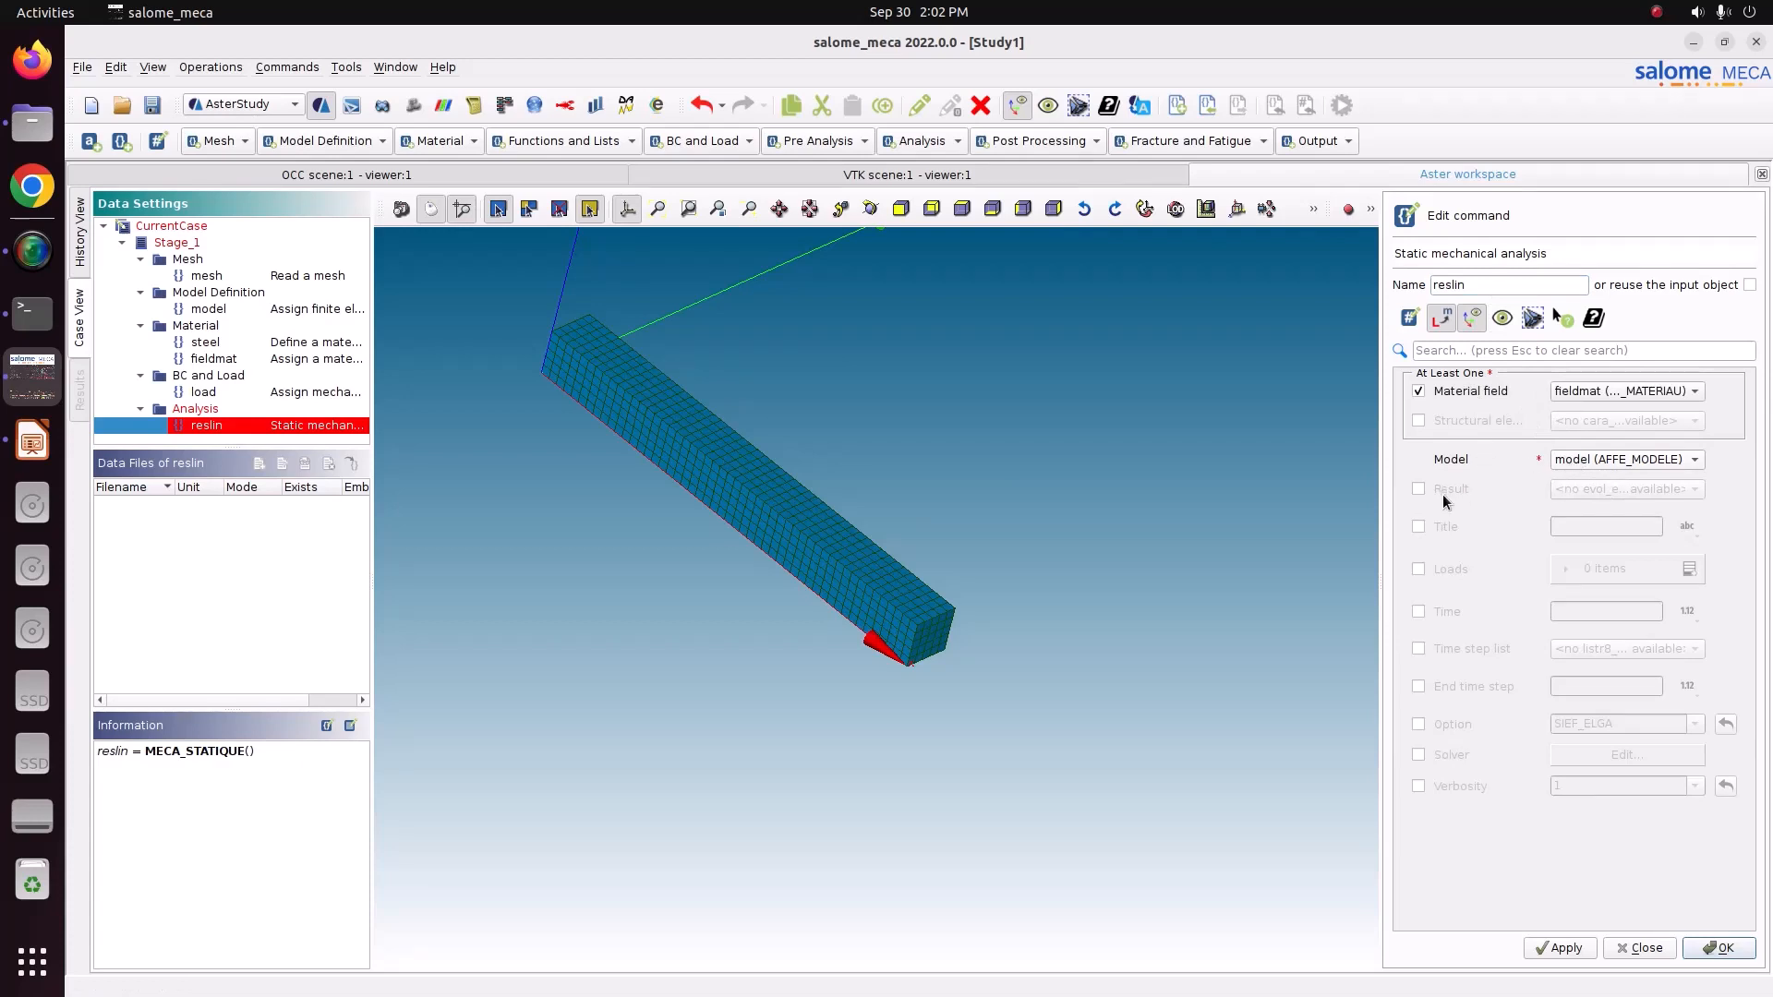
{"action": "left_click", "coordinate": [1419, 570]}
{"action": "left_click", "coordinate": [1689, 569]}
{"action": "left_click", "coordinate": [1568, 613]}
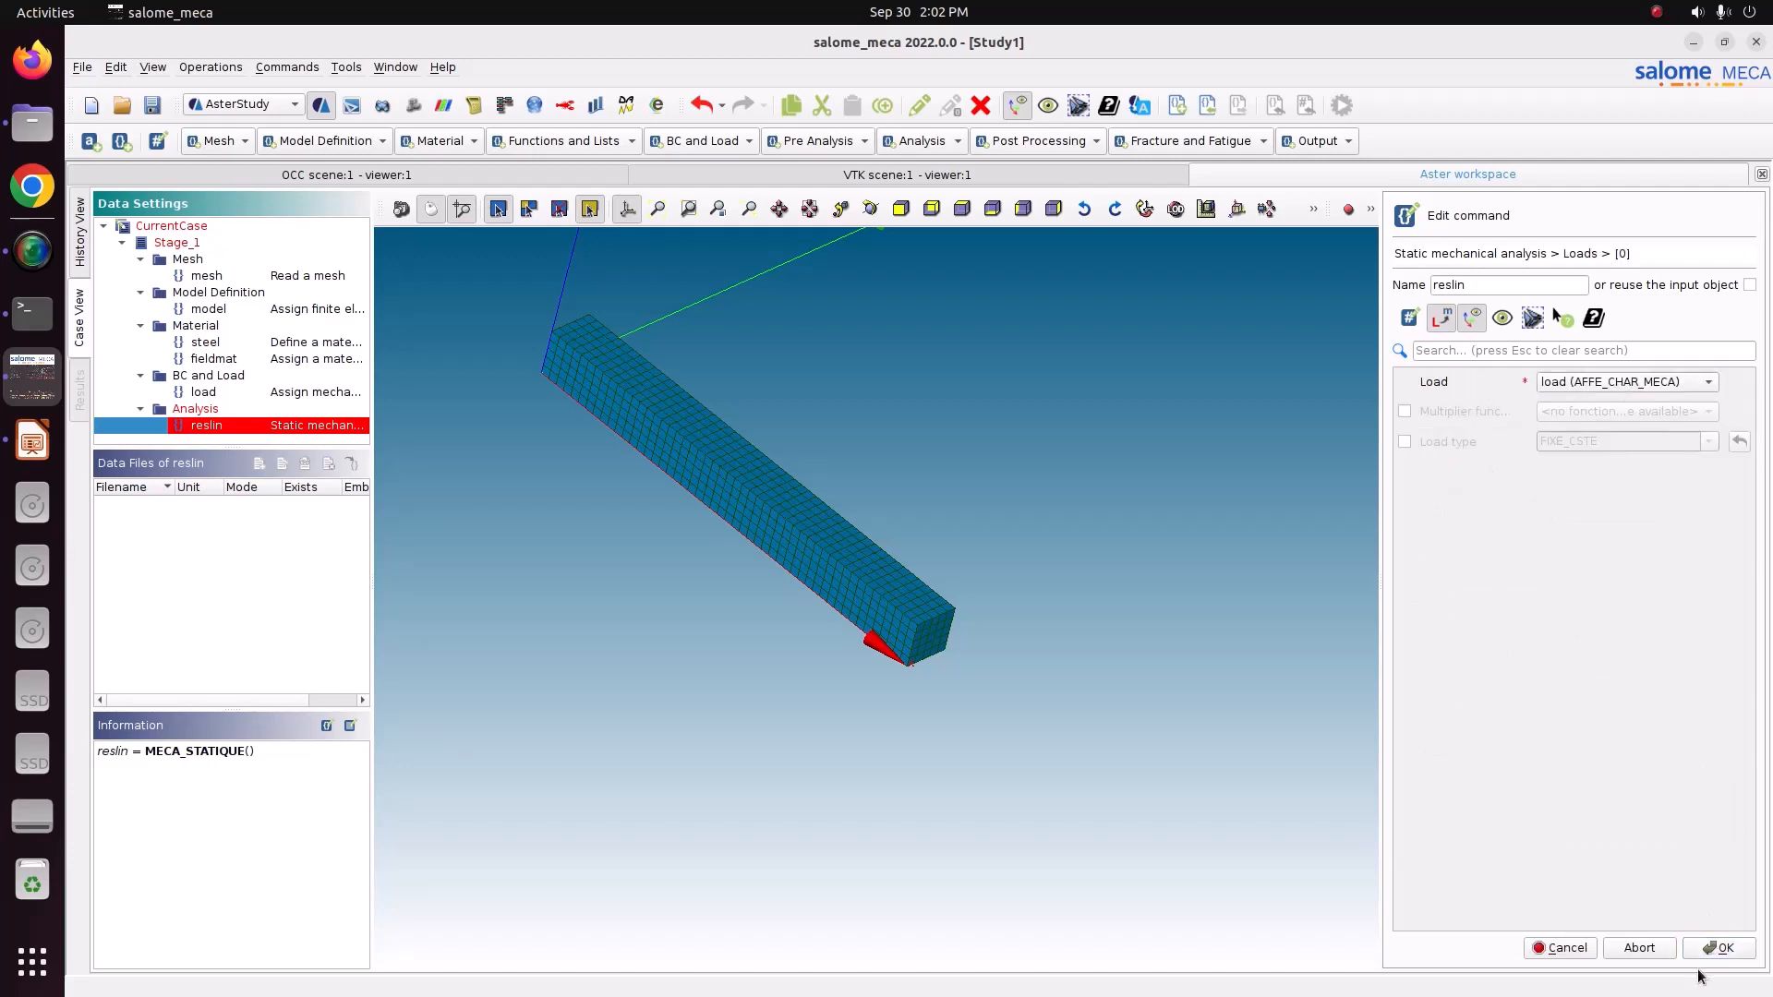
{"action": "left_click", "coordinate": [1717, 949]}
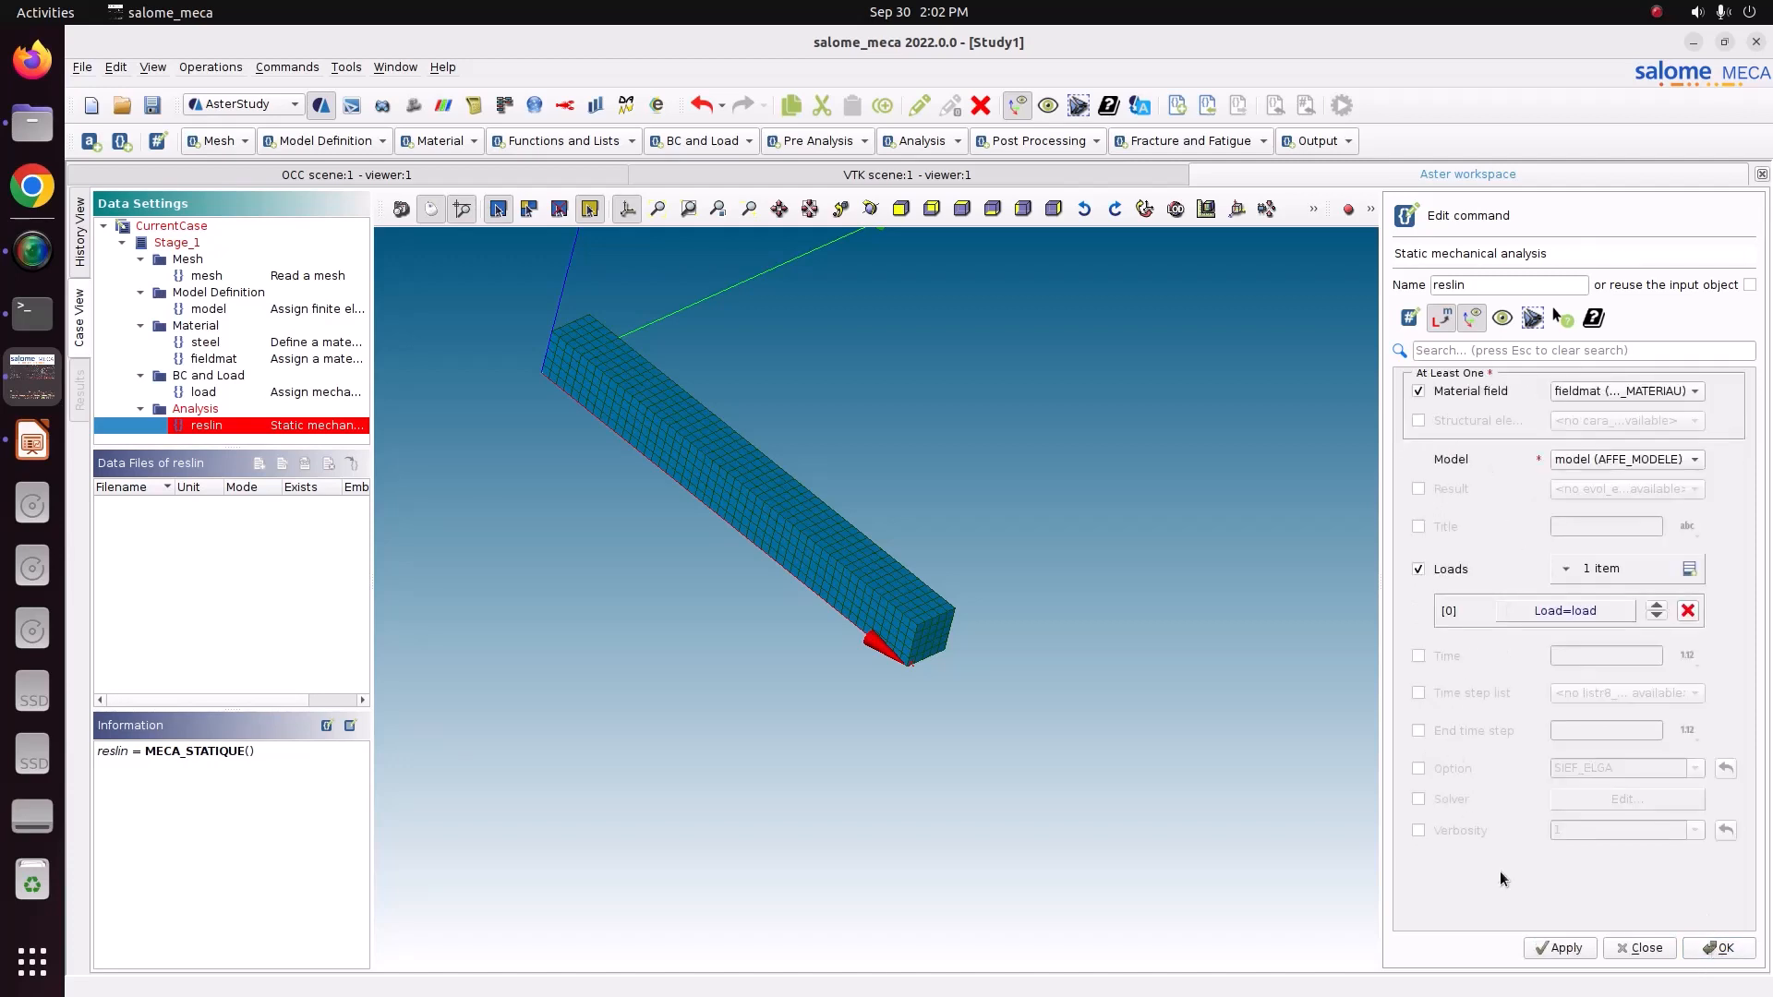
{"action": "left_click", "coordinate": [1566, 948]}
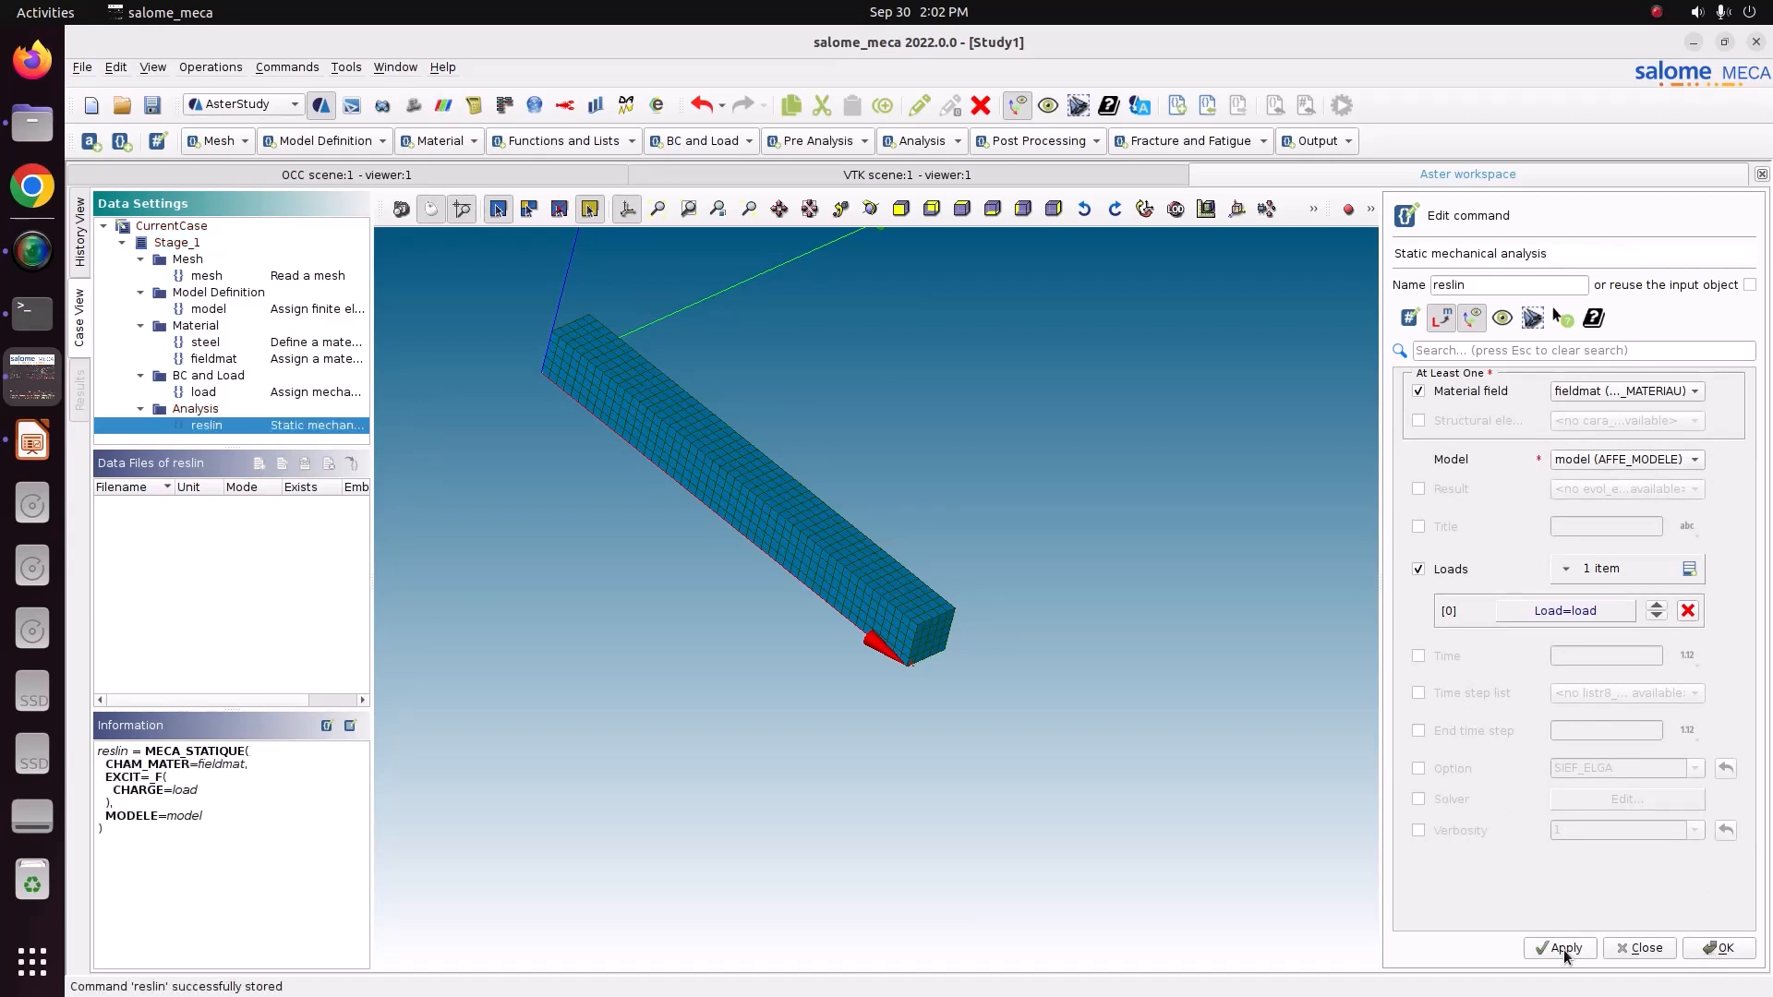
{"action": "left_click", "coordinate": [1716, 948]}
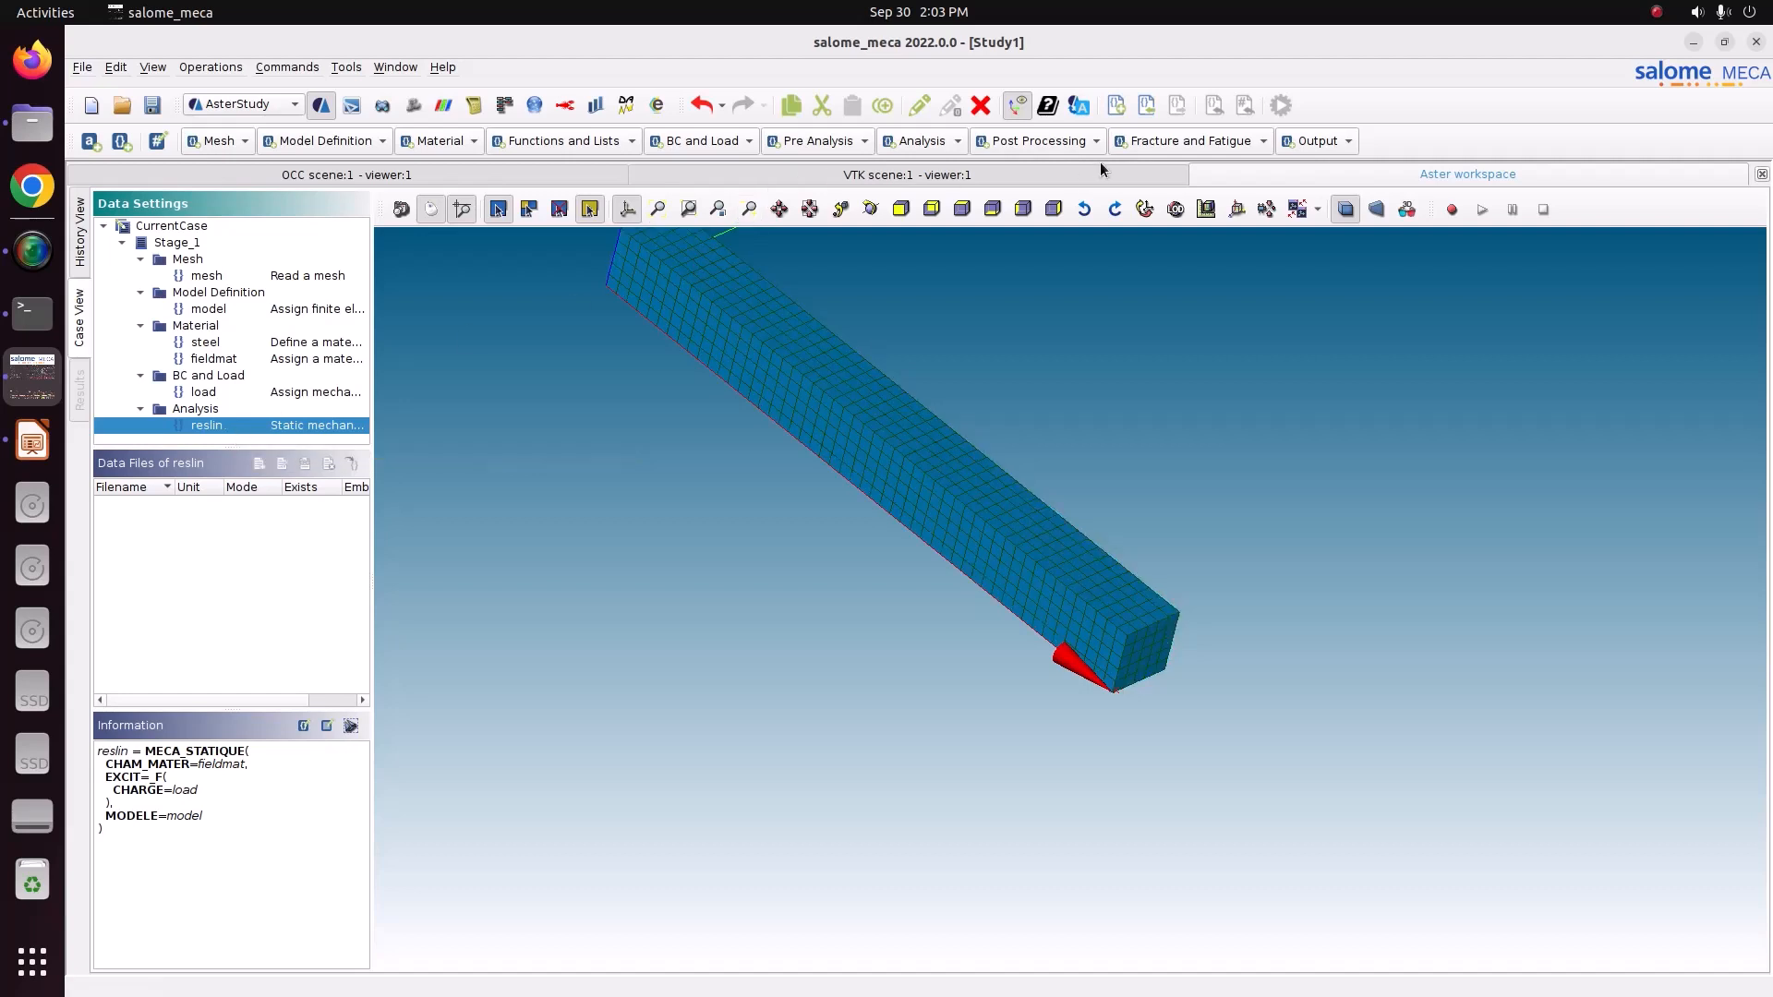
Add a CALC_CHAMP post-processing command and name it reslin.
{"action": "left_click", "coordinate": [1061, 143]}
{"action": "left_click", "coordinate": [1065, 159]}
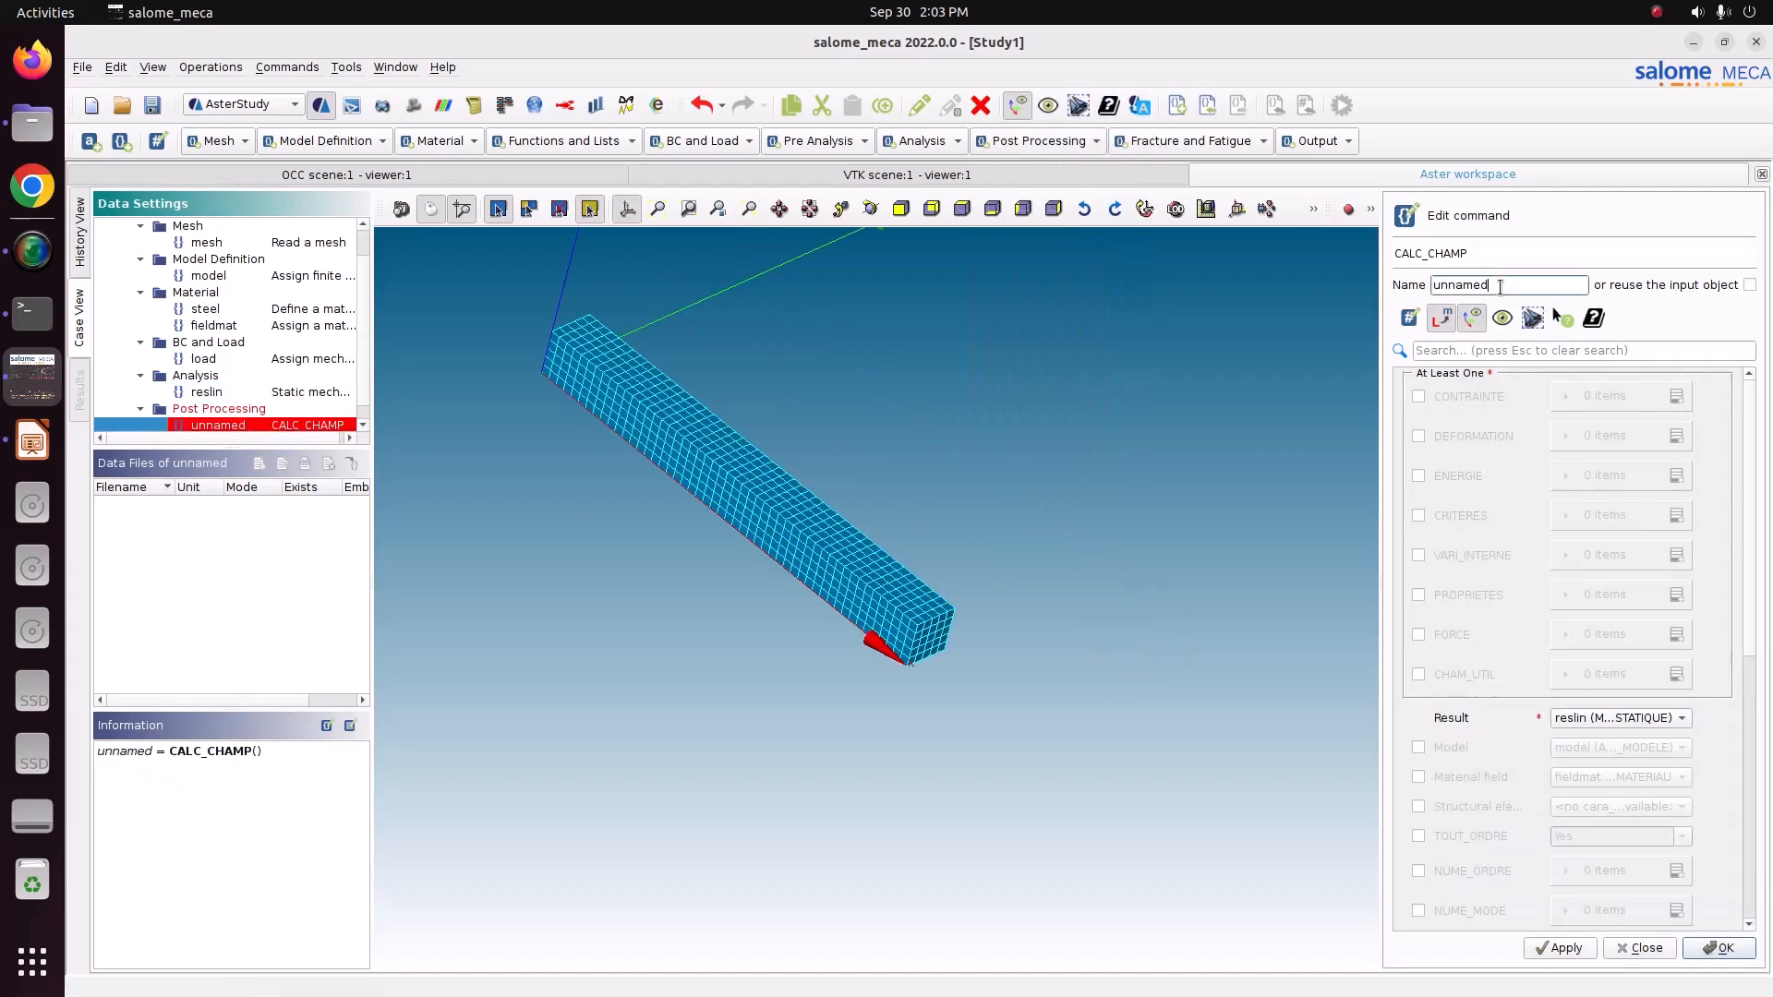
{"action": "type", "text": "reslin"}
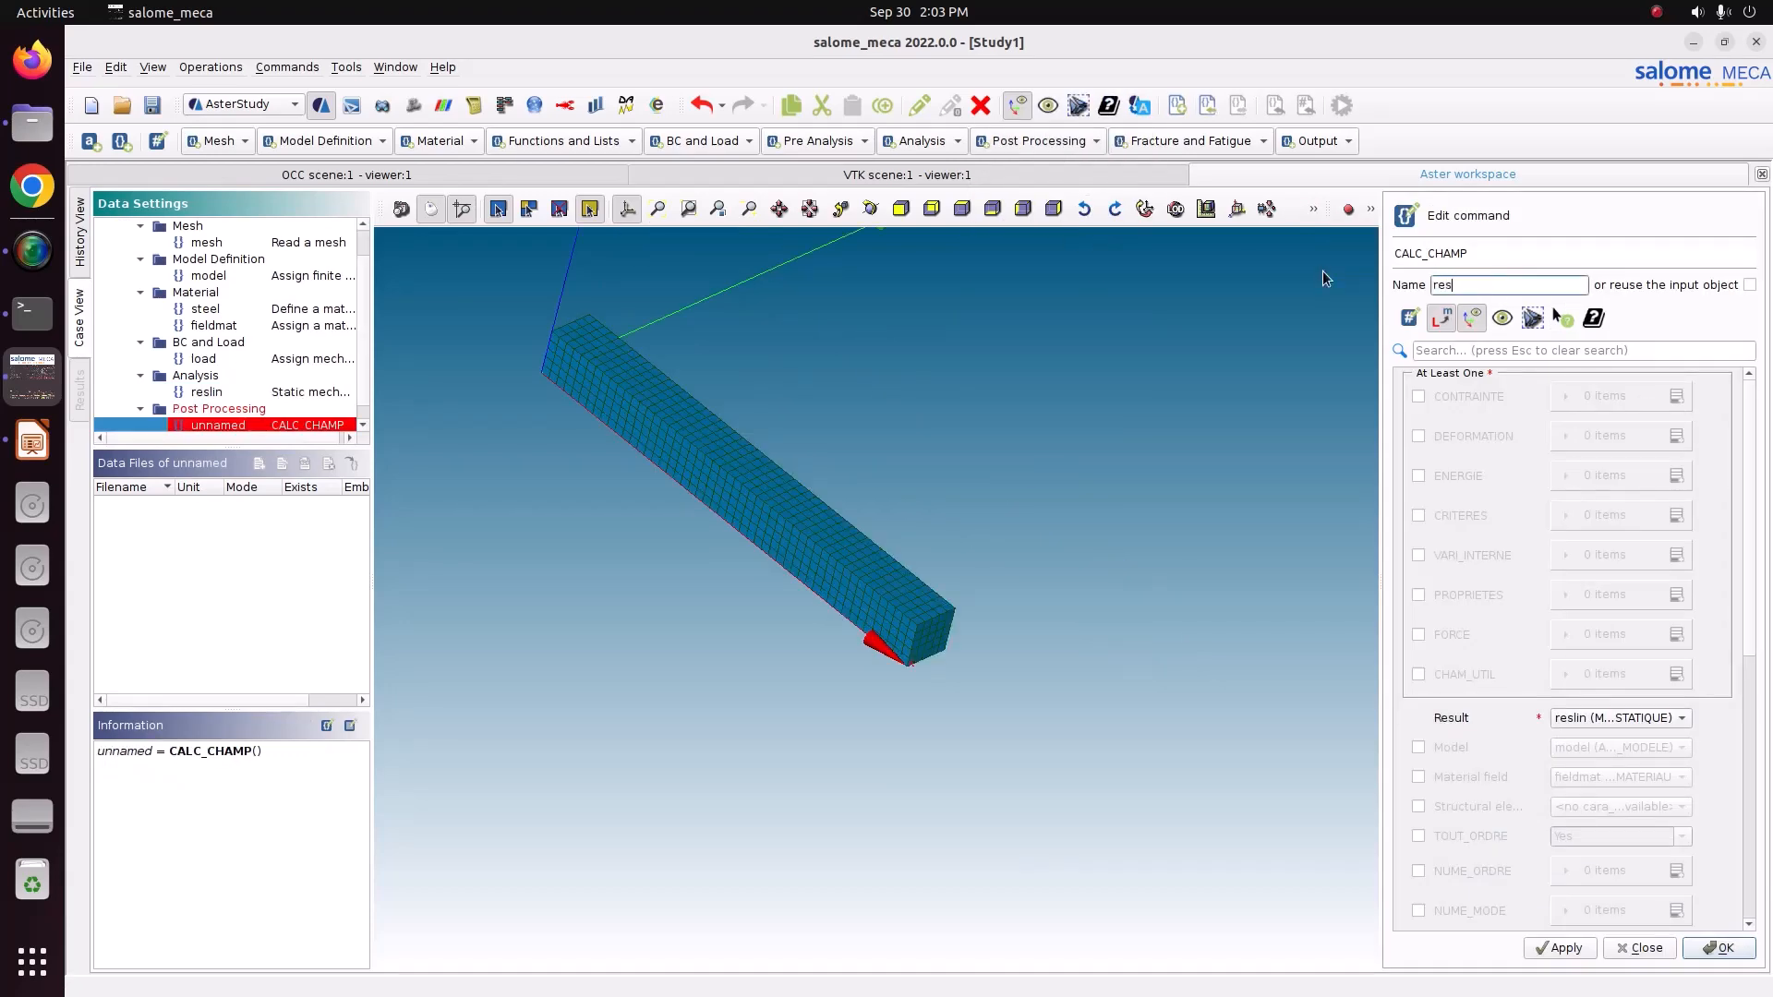
Enable CONTRAINTE and request the SIGM_ELNO and SIGM_NOEU stress fields.
{"action": "left_click", "coordinate": [1438, 399]}
{"action": "left_click", "coordinate": [1677, 396]}
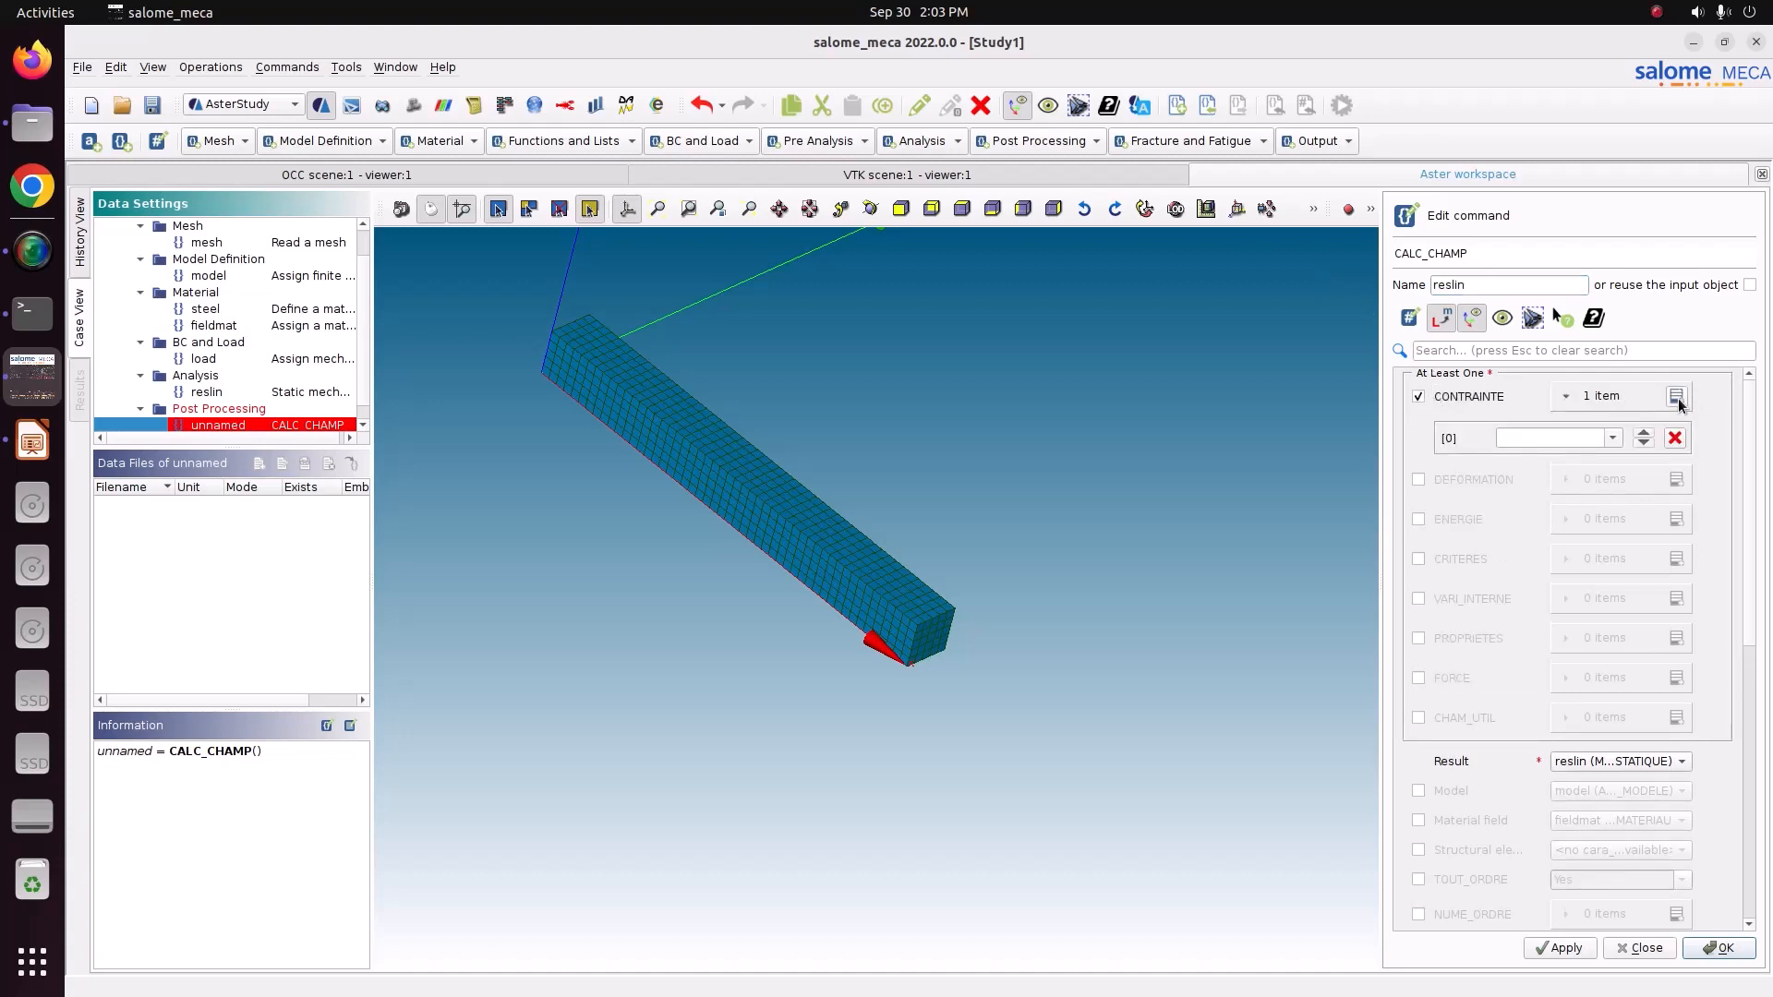
{"action": "left_click", "coordinate": [1613, 437]}
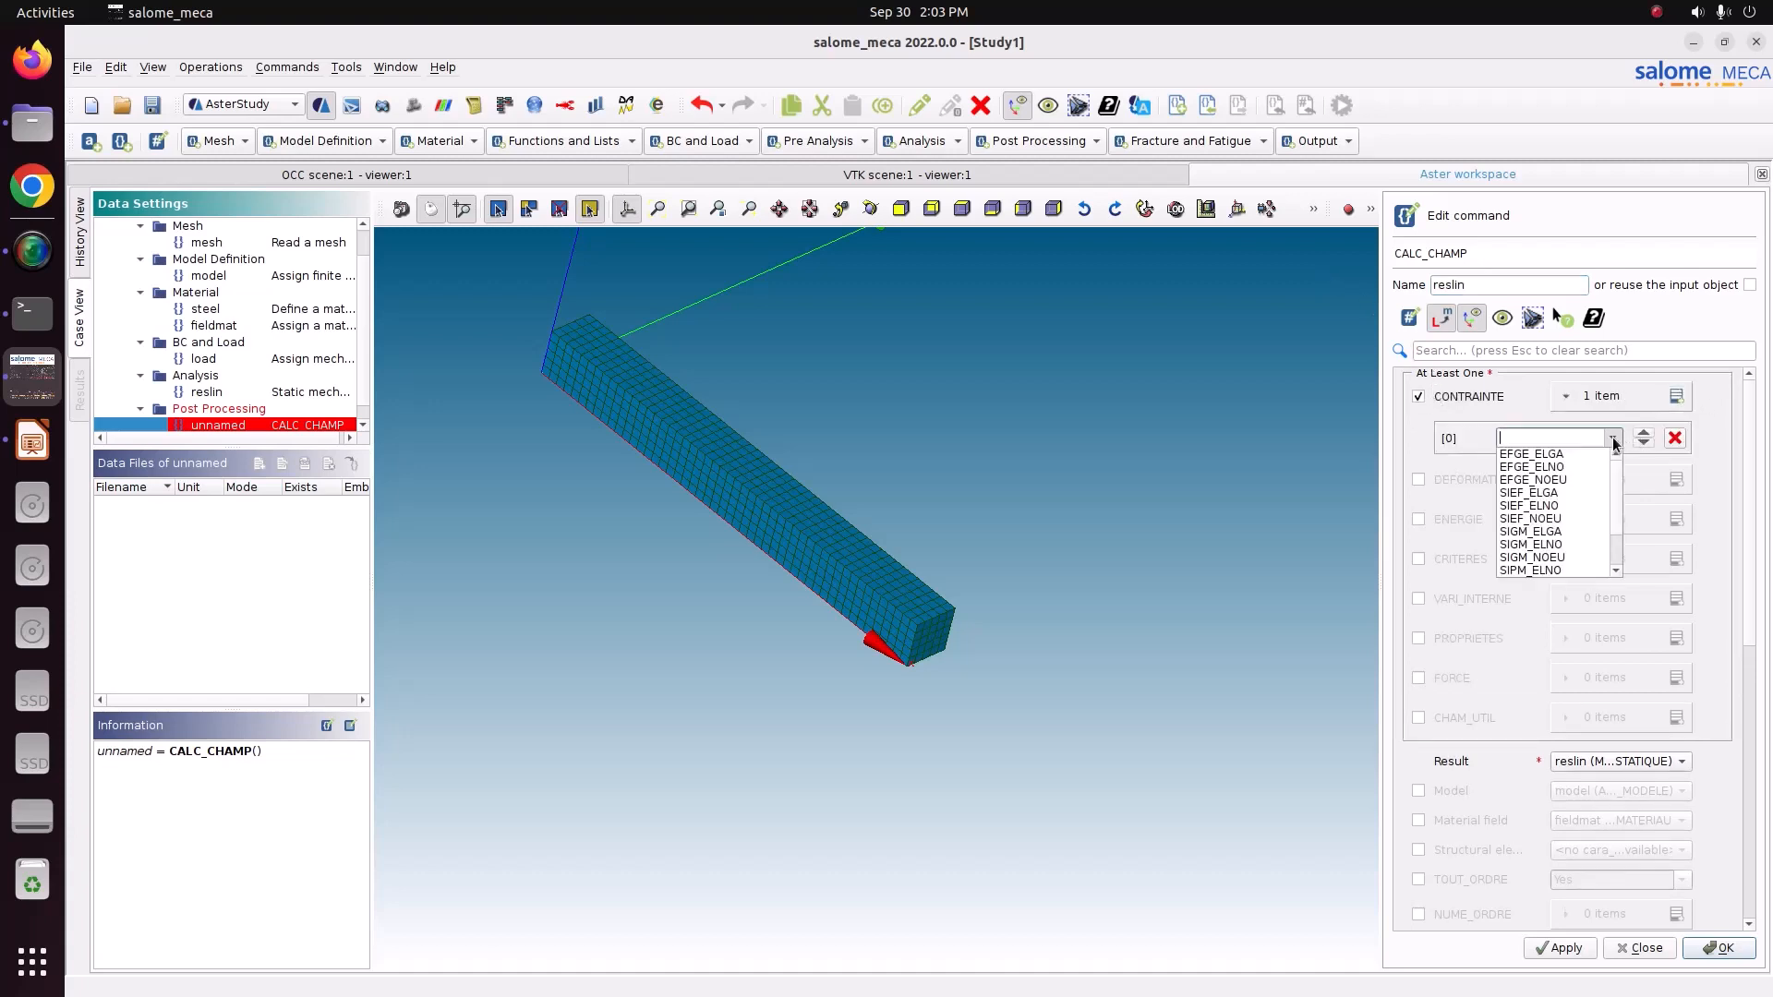
{"action": "left_click", "coordinate": [1563, 545]}
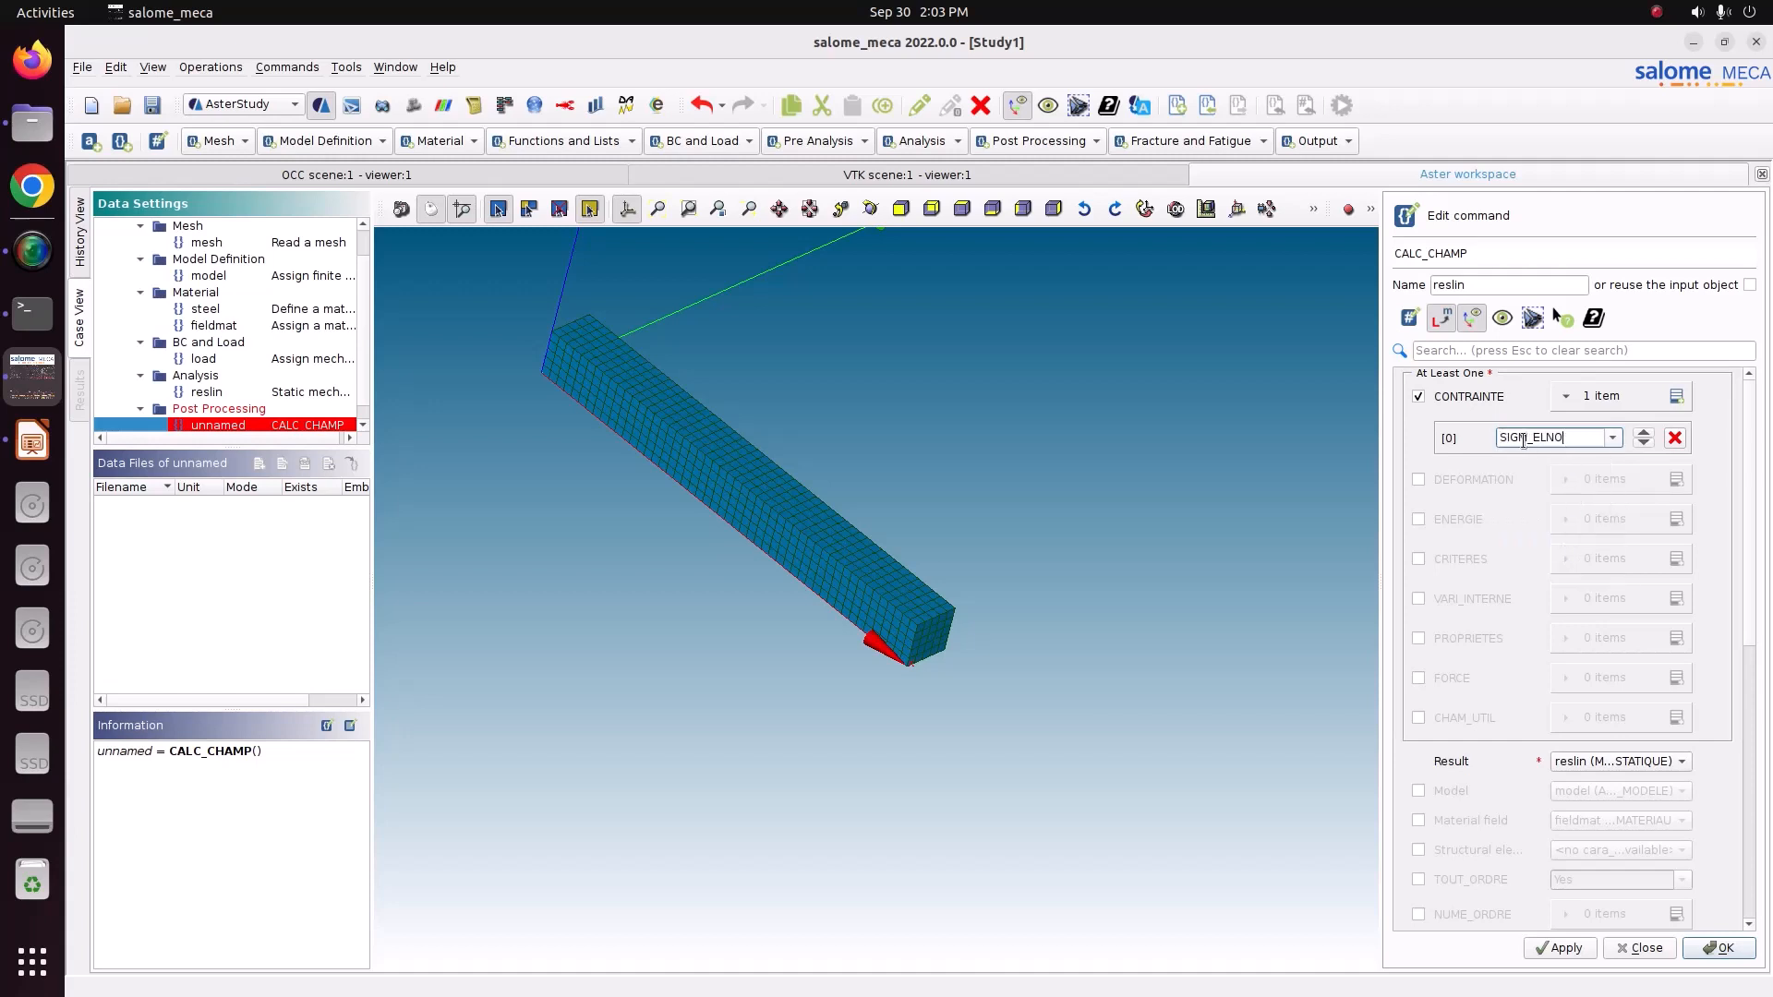
{"action": "left_click", "coordinate": [1676, 397]}
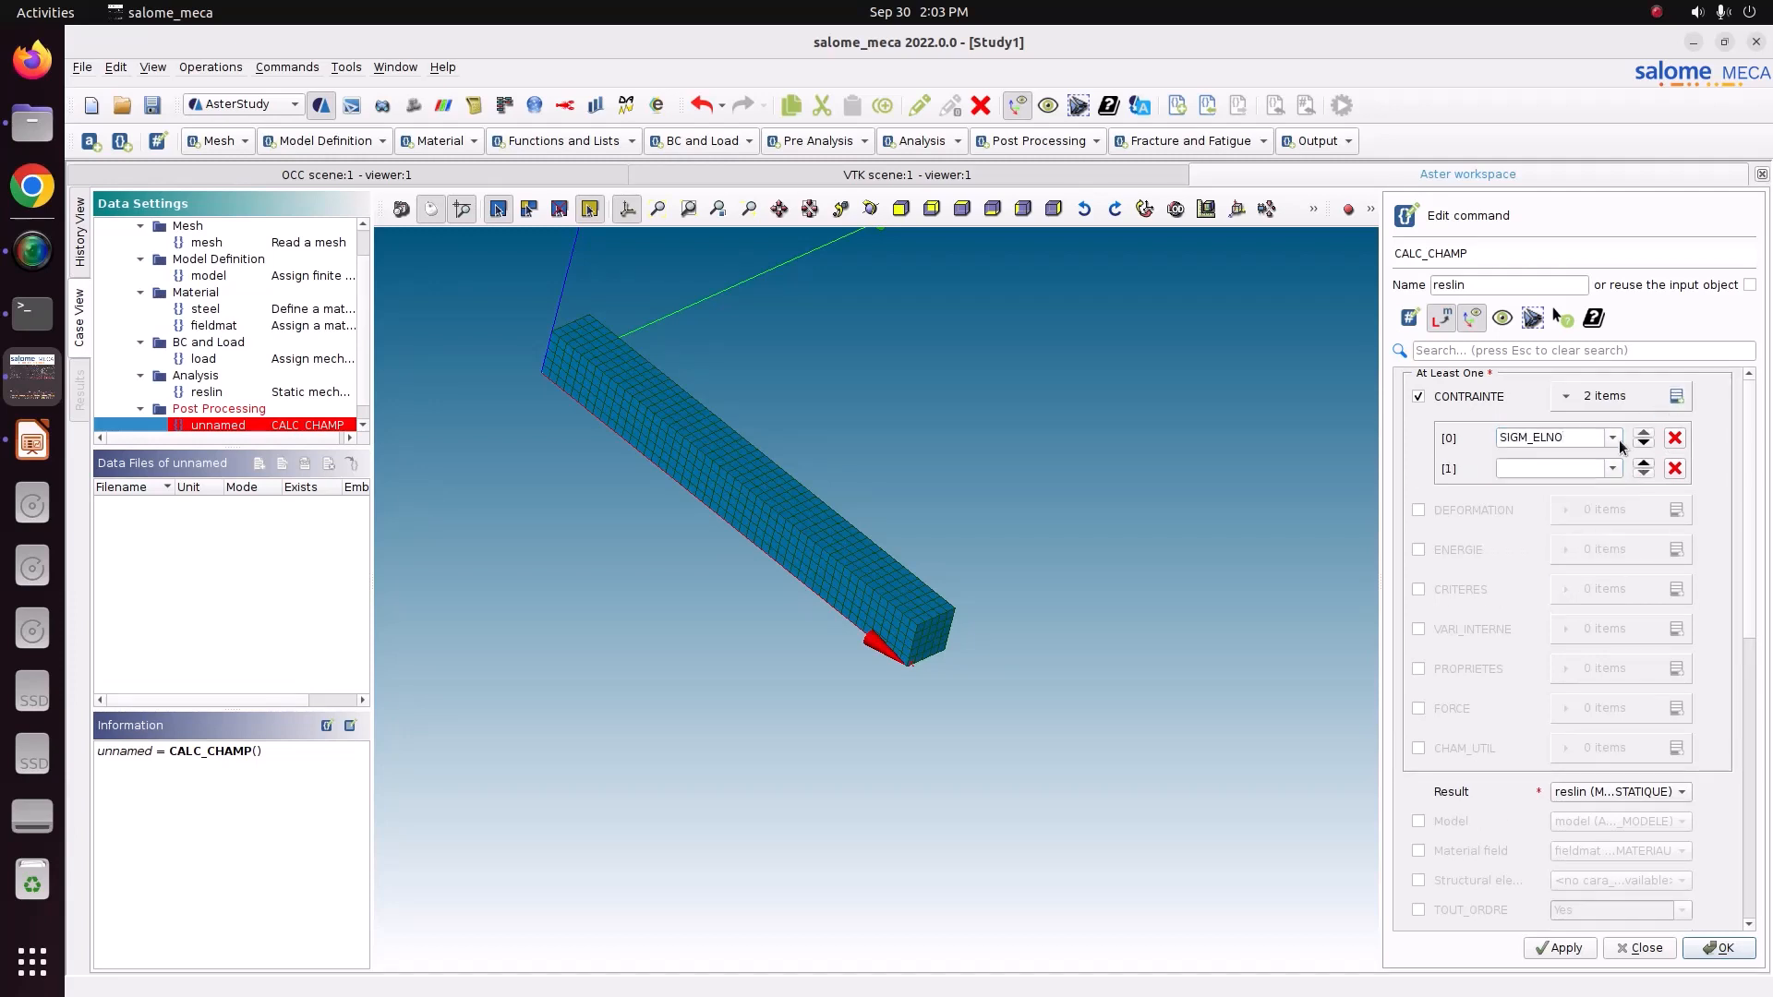
{"action": "left_click", "coordinate": [1613, 468]}
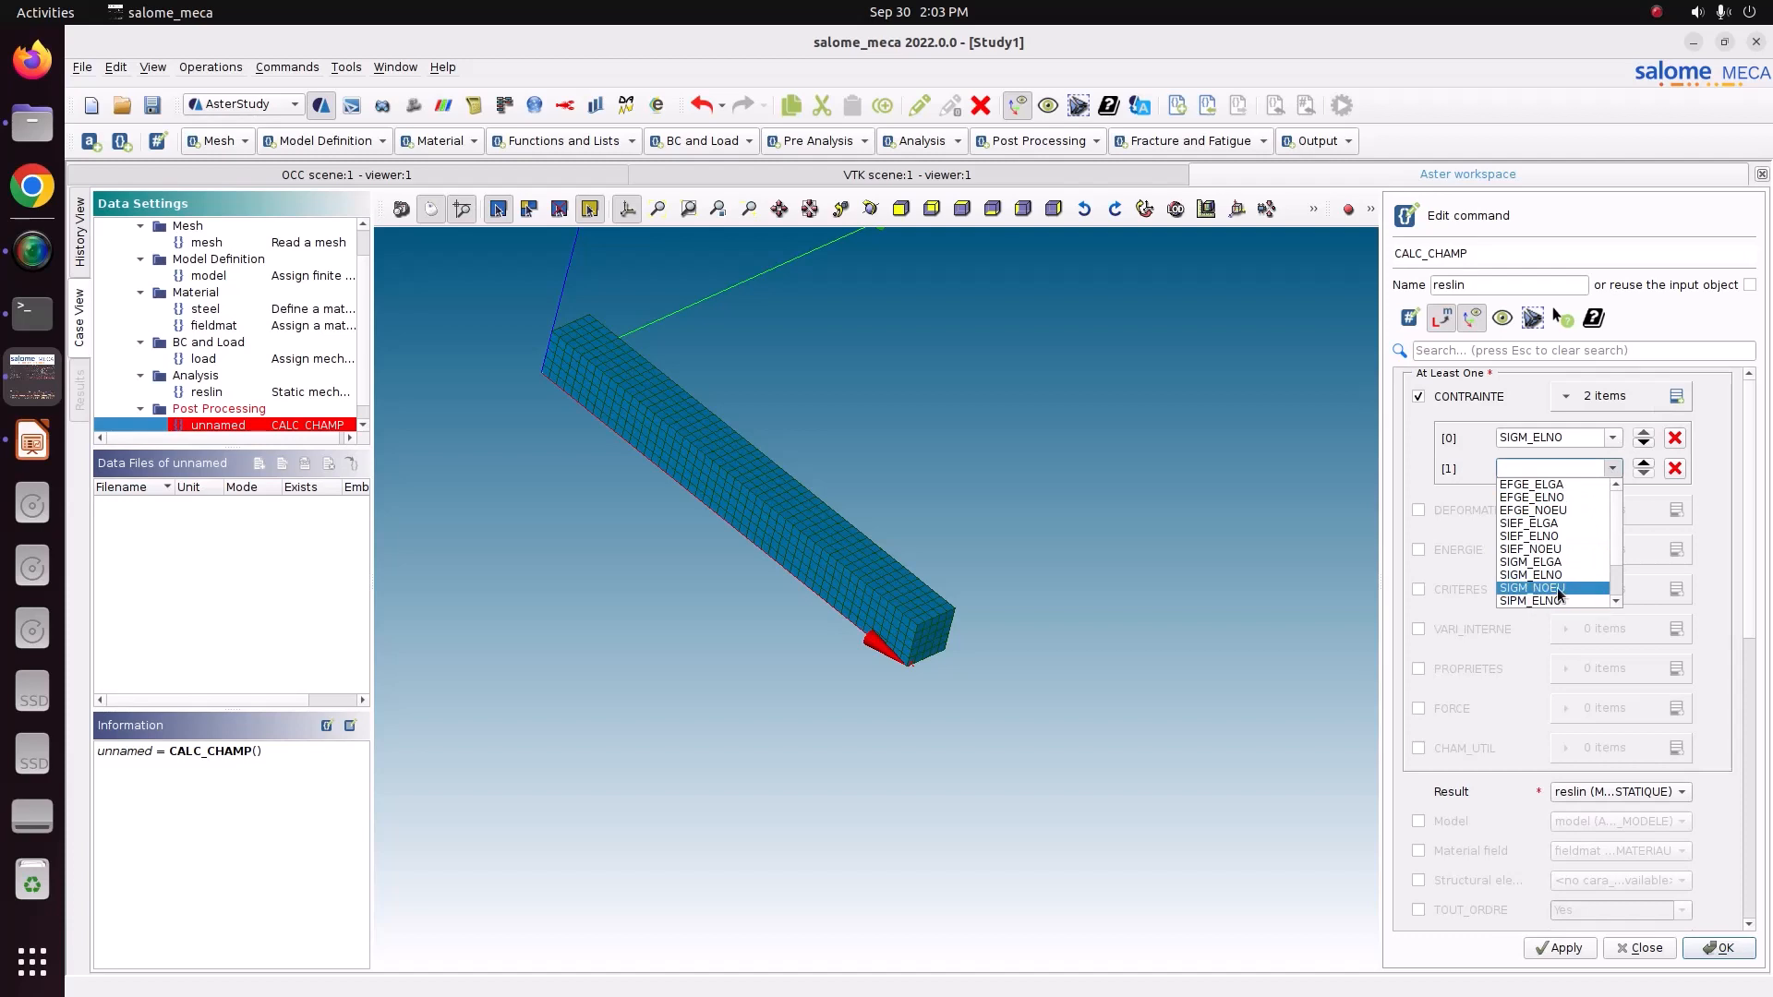
{"action": "left_click", "coordinate": [1560, 588]}
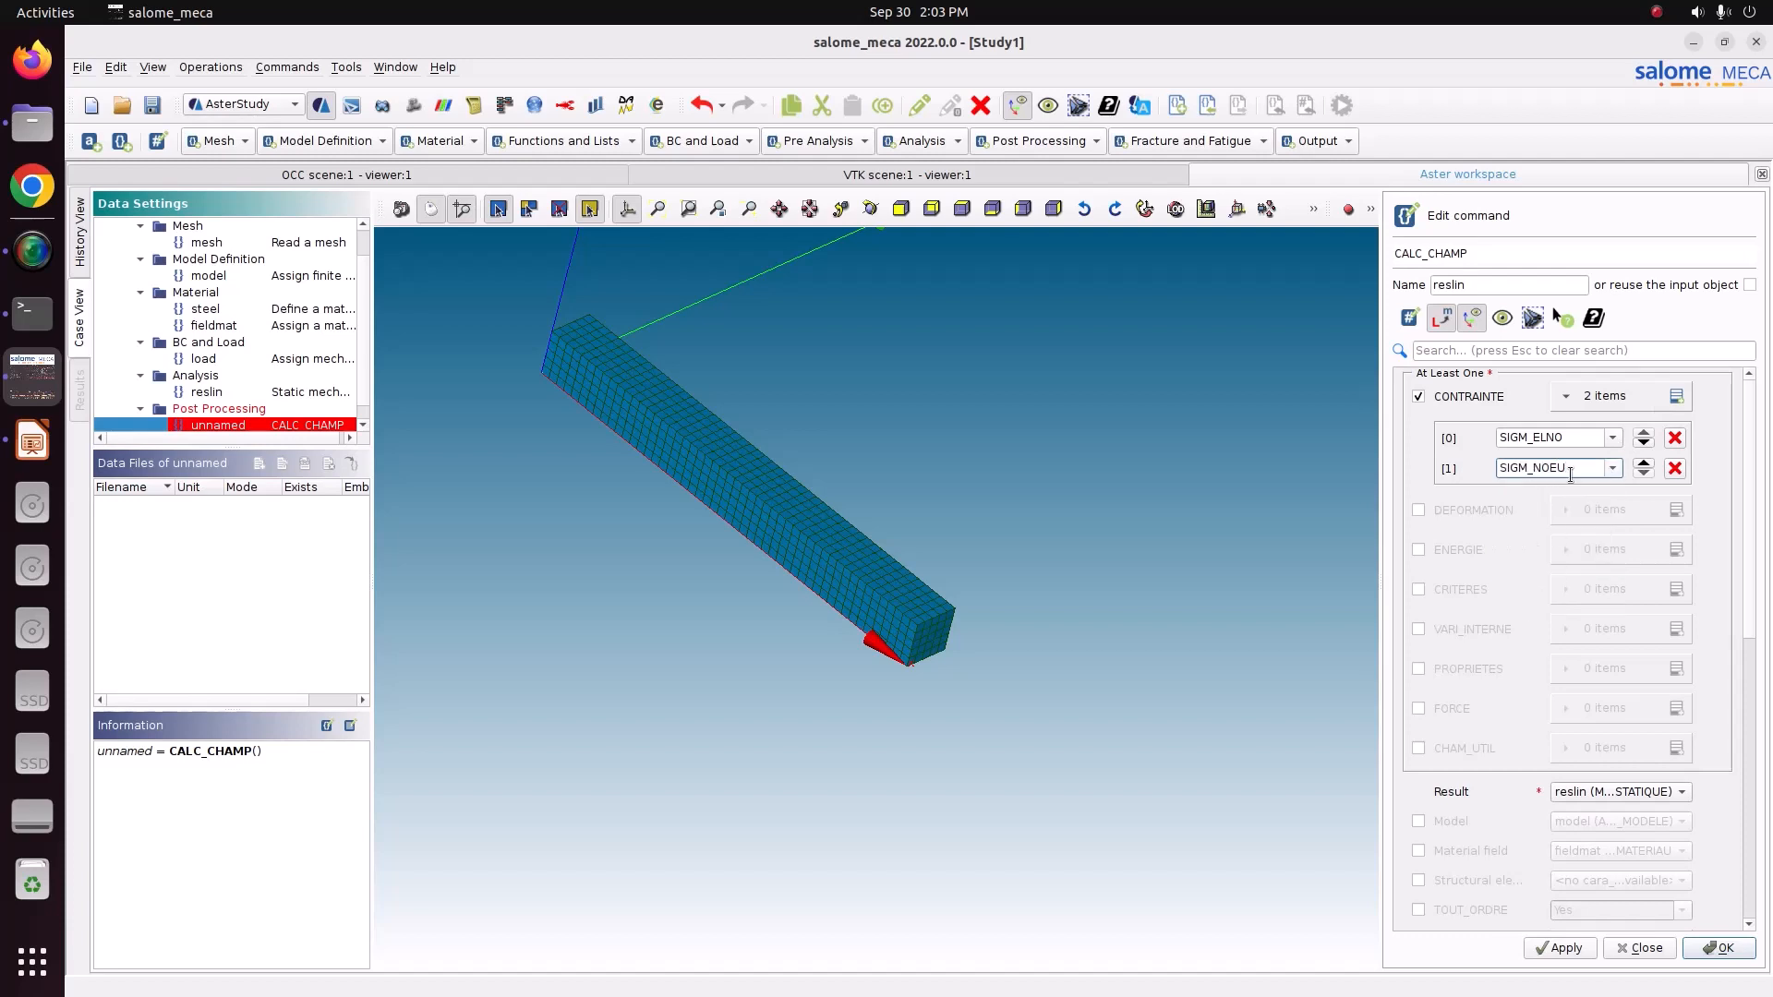
Enable CRITERES and request the SIEQ_ELNO and SIEQ_NOEU equivalent stress fields.
{"action": "left_click", "coordinate": [1419, 590]}
{"action": "left_click", "coordinate": [1676, 590]}
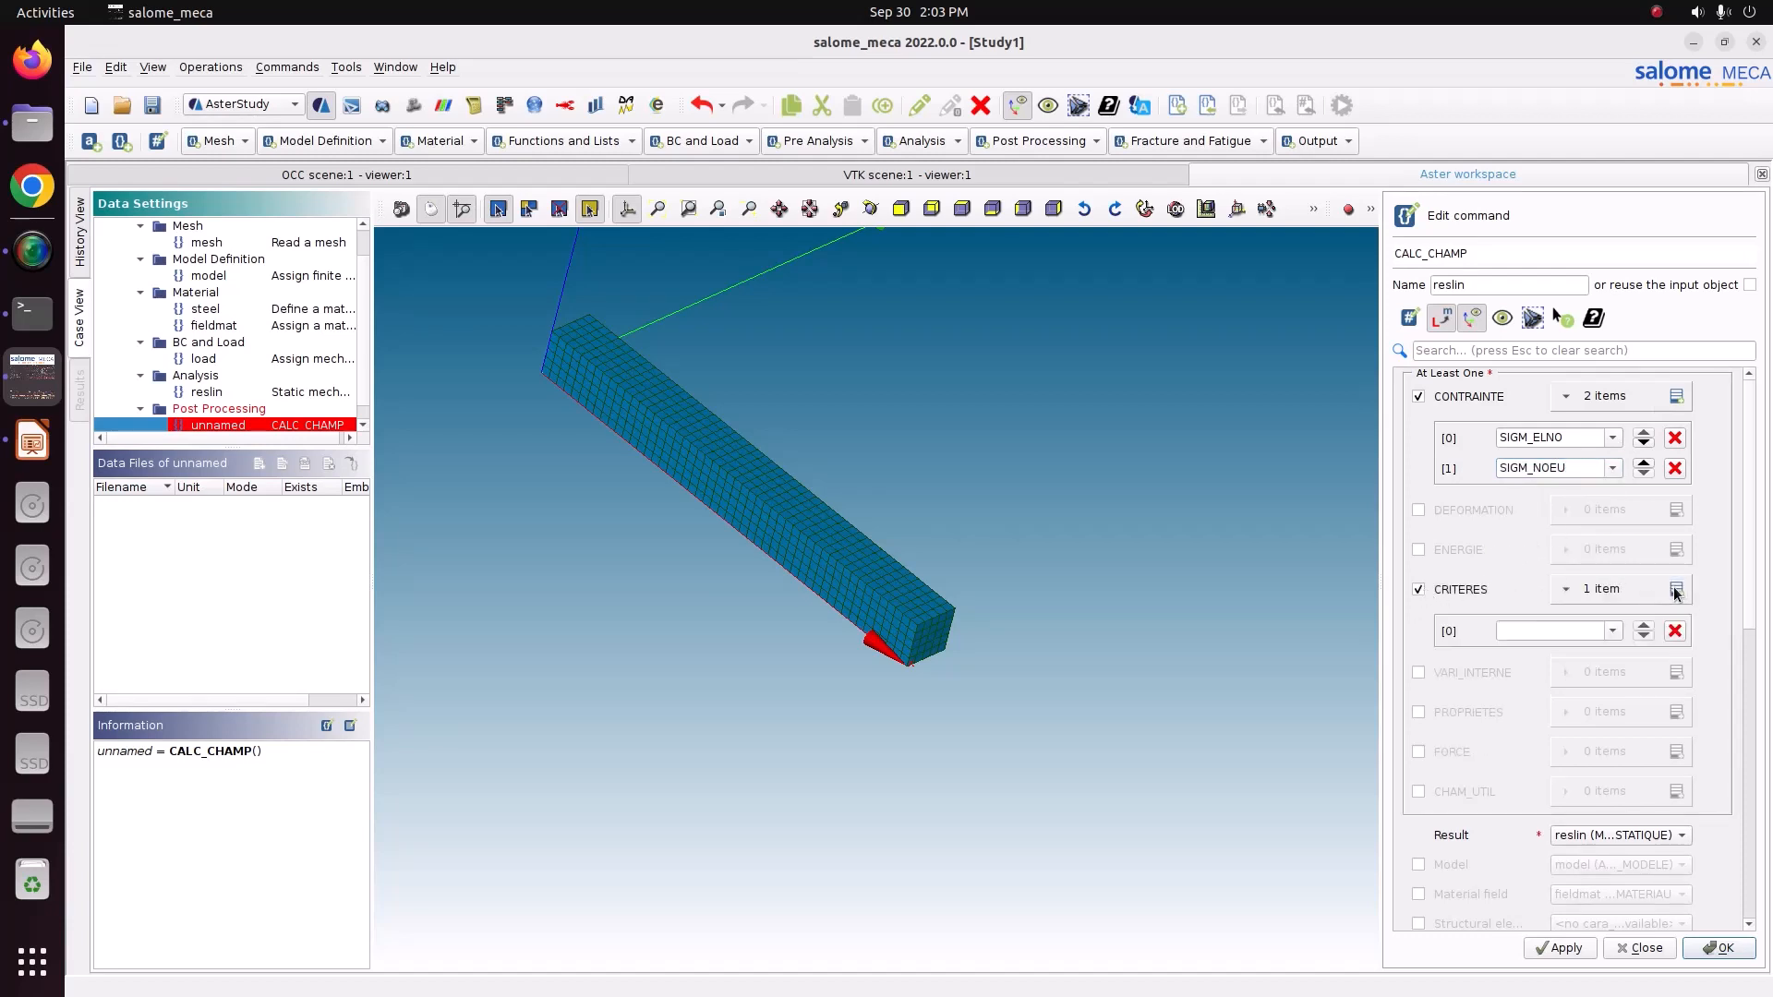
{"action": "left_click", "coordinate": [1612, 631]}
{"action": "scroll", "coordinate": [1577, 757], "scroll_direction": "down", "scroll_amount": 1}
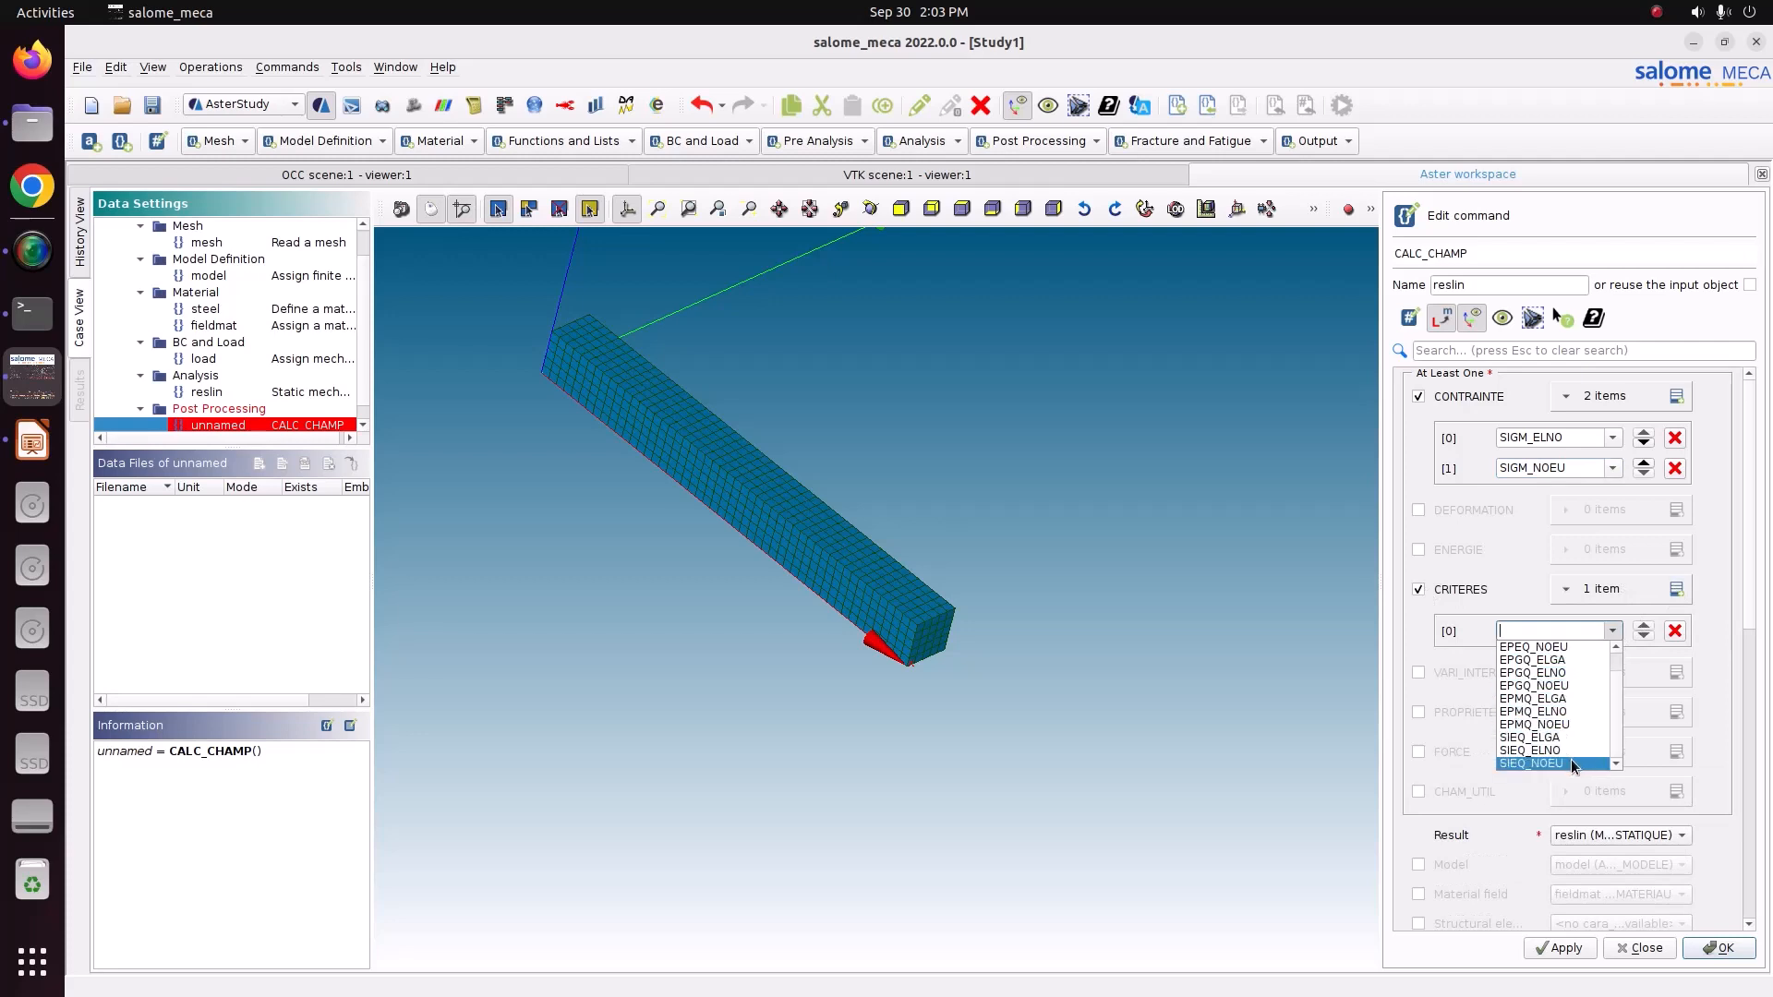
{"action": "left_click", "coordinate": [1554, 762]}
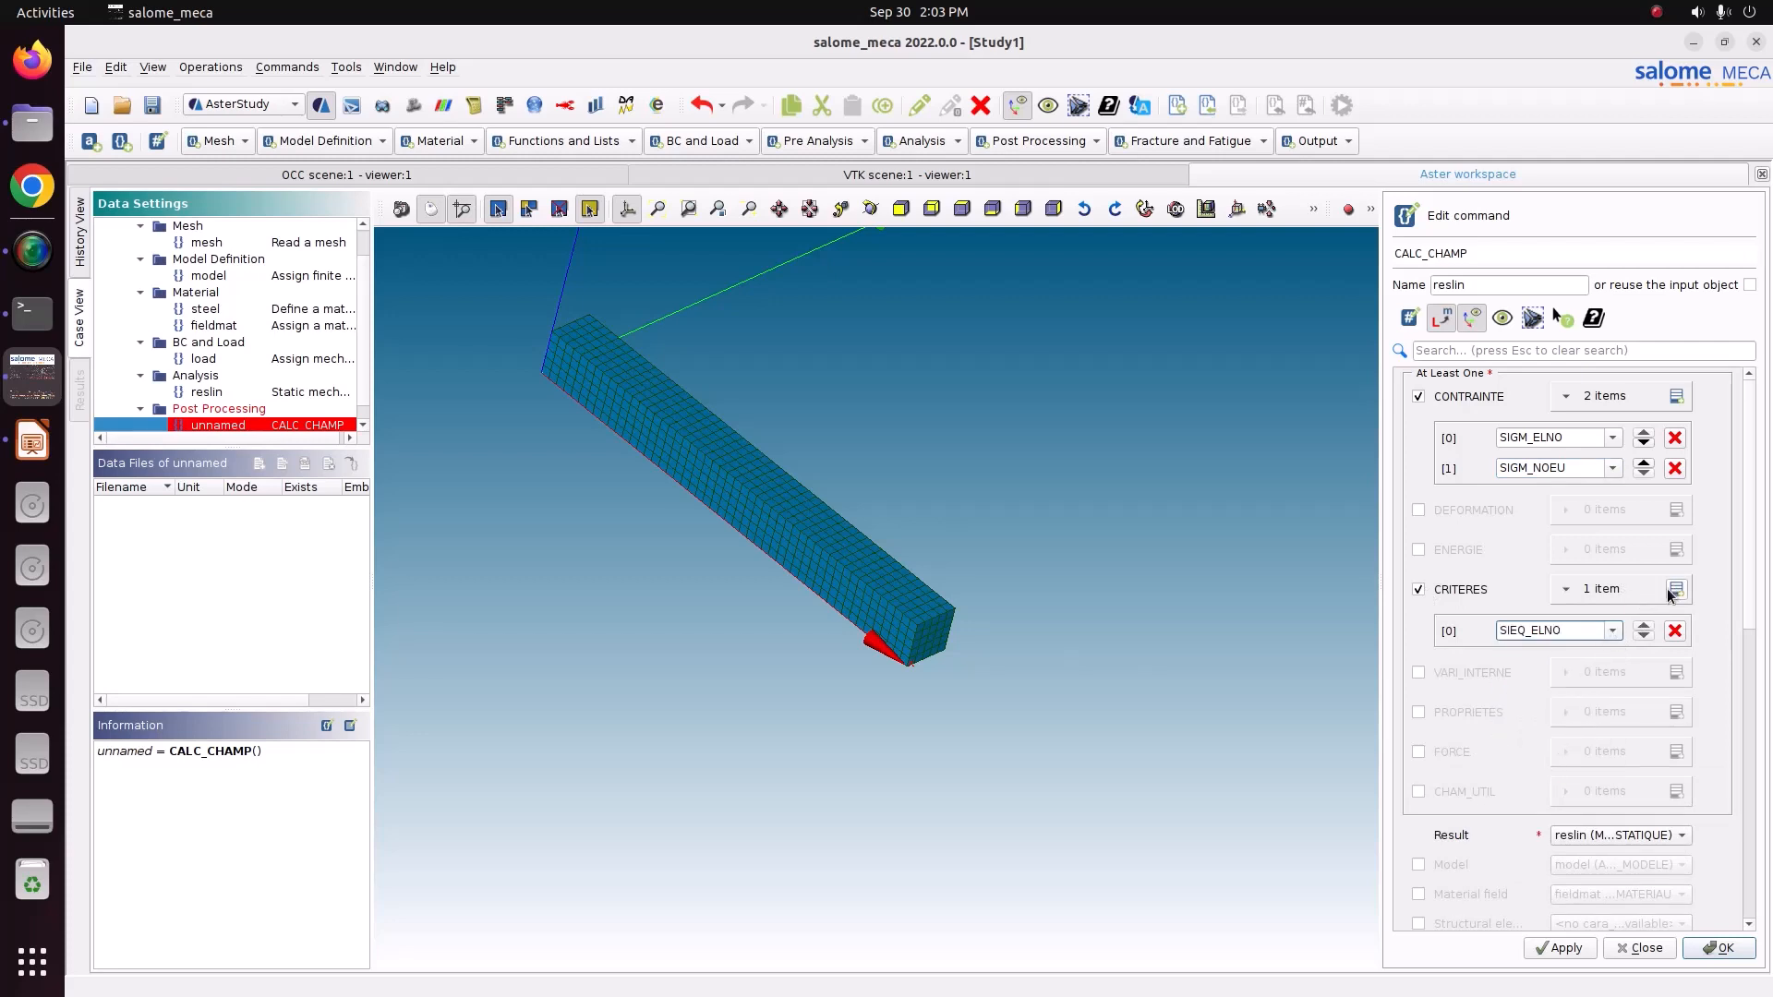
{"action": "left_click", "coordinate": [1676, 589]}
{"action": "left_click", "coordinate": [1613, 661]}
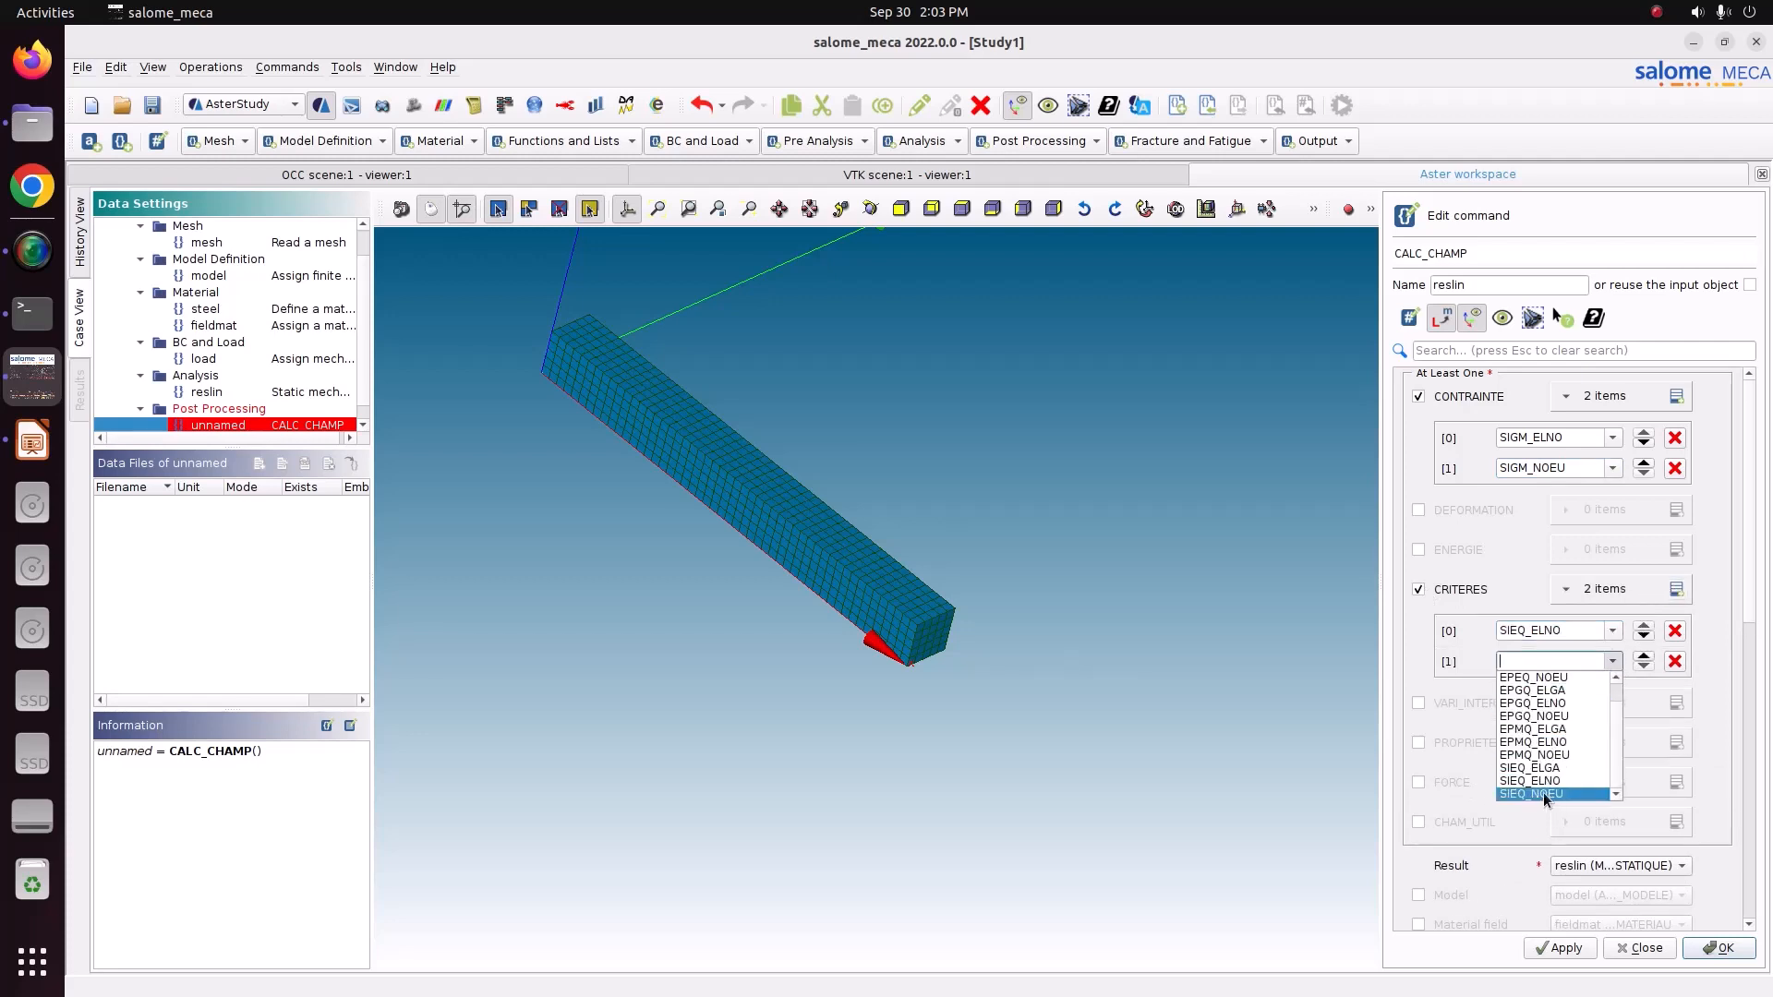
{"action": "left_click", "coordinate": [1543, 793]}
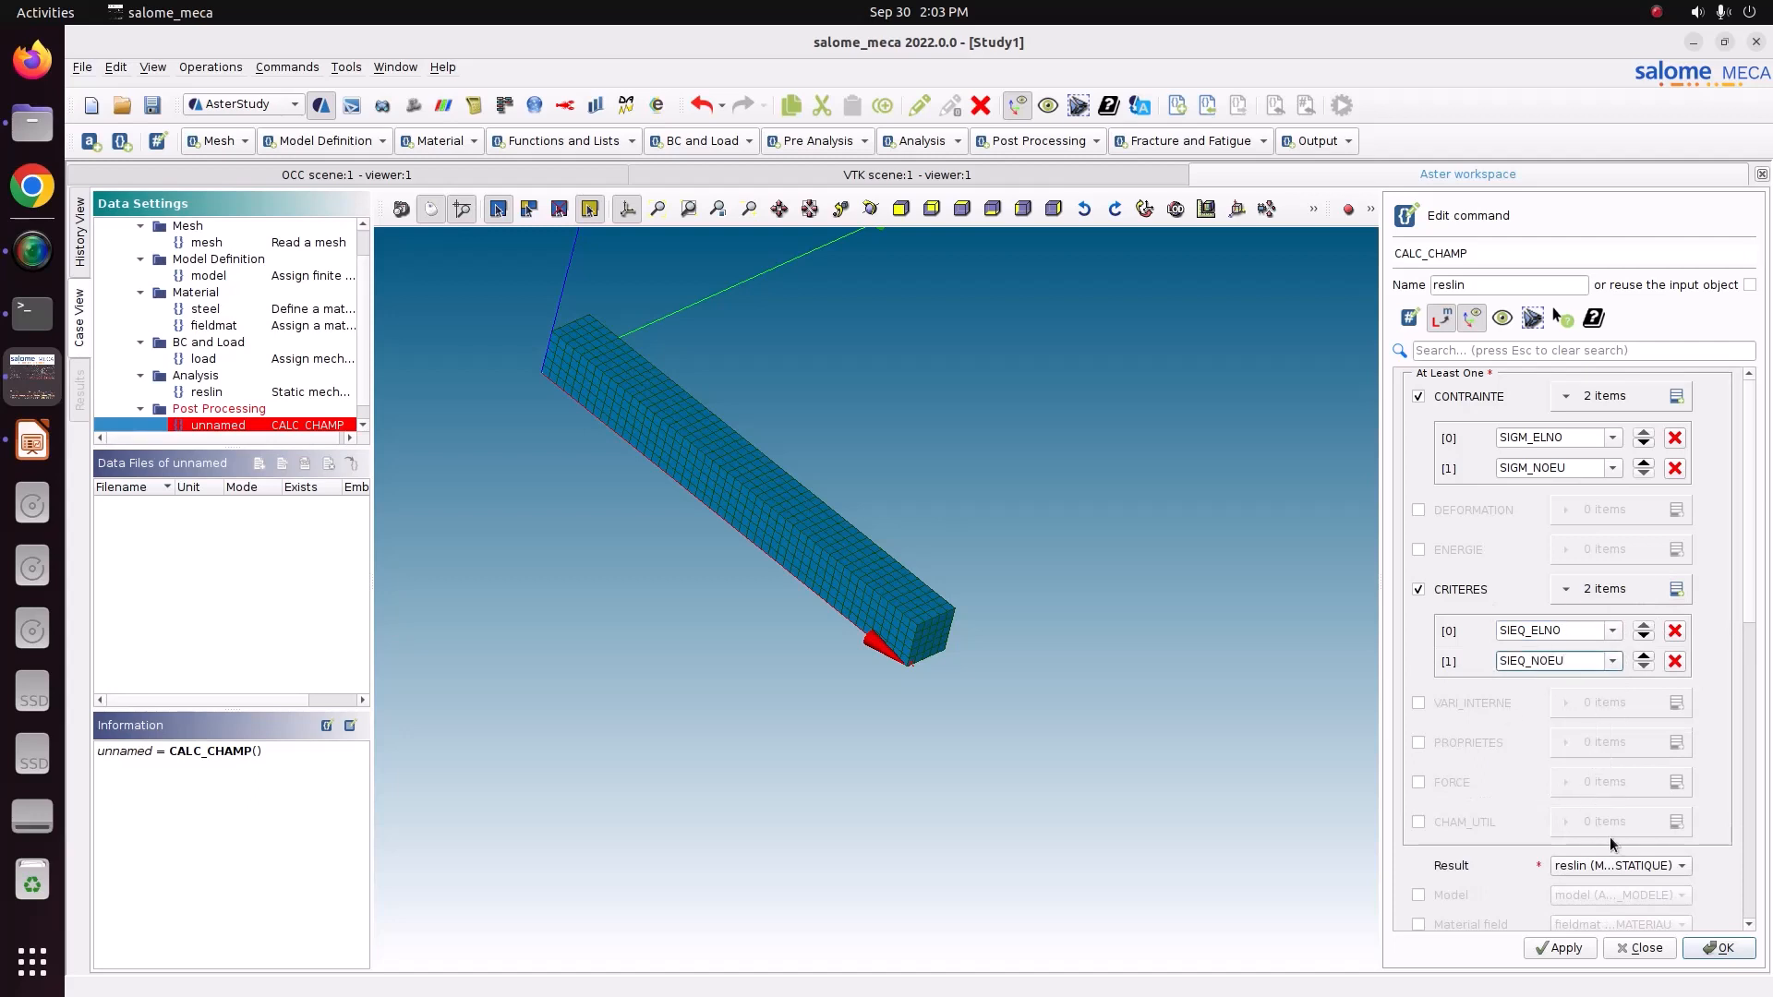
Include the fieldmat material field and store the CALC_CHAMP command.
{"action": "left_click_drag", "start_coordinate": [1746, 601], "coordinate": [1755, 722]}
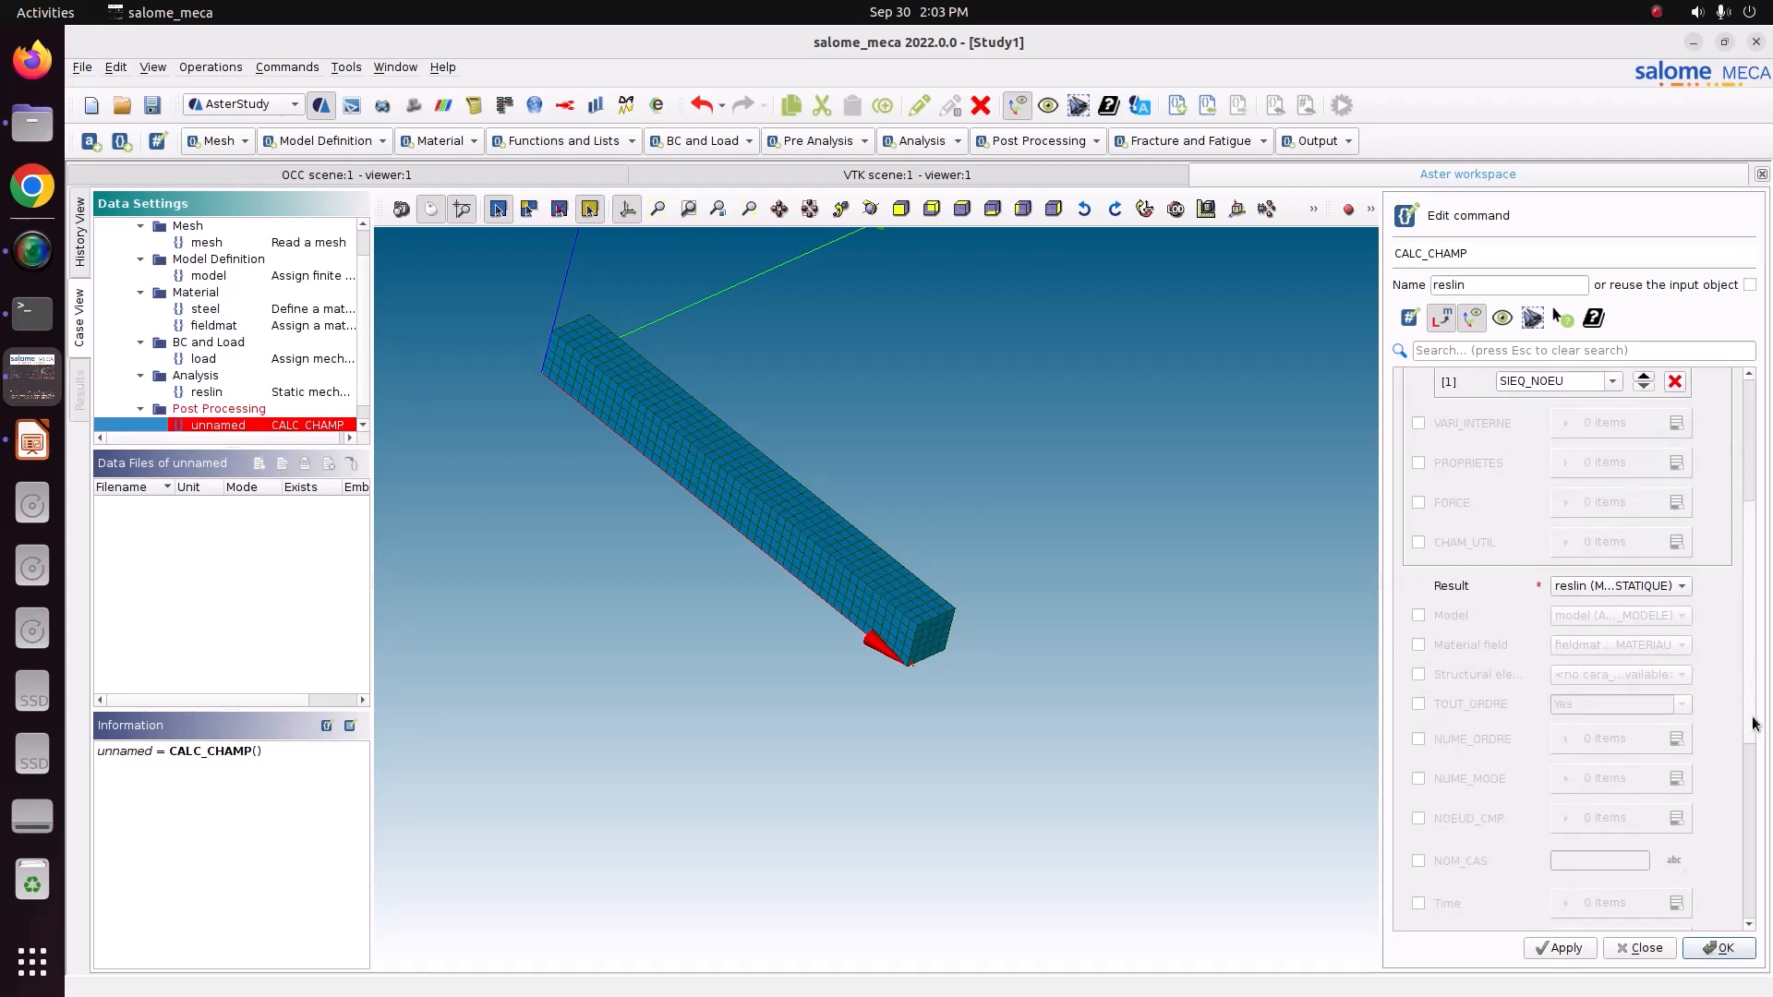
{"action": "left_click", "coordinate": [1438, 650]}
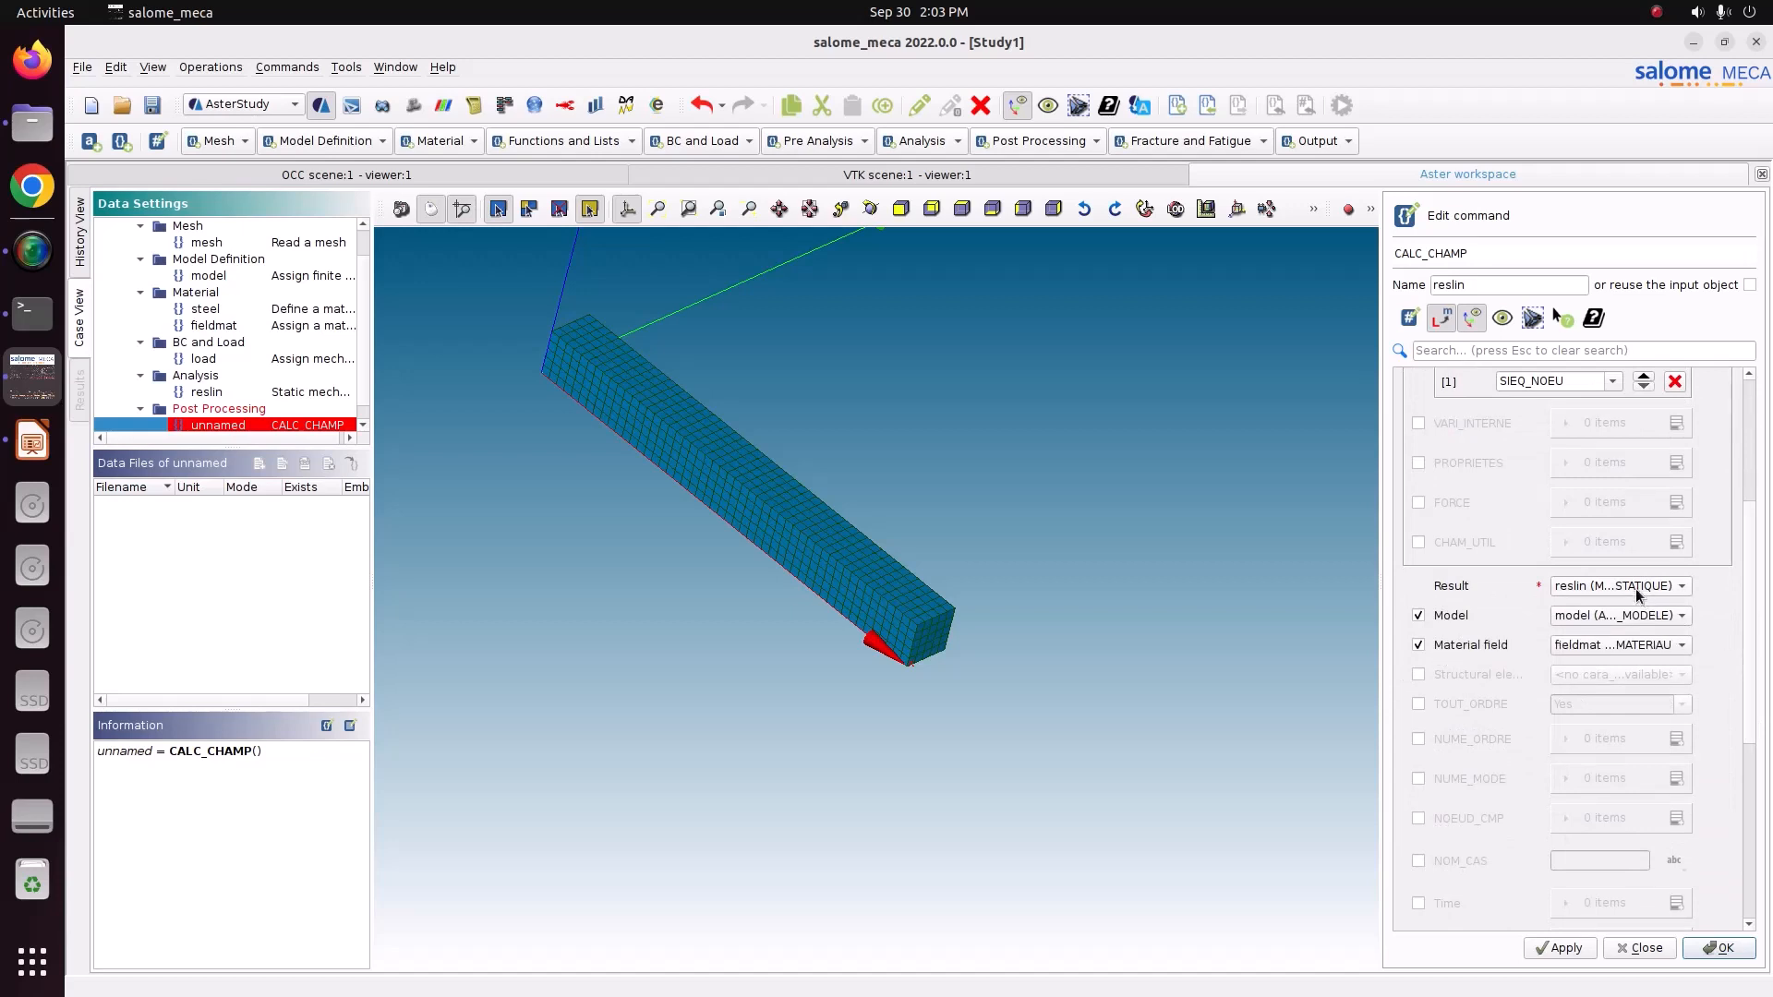
{"action": "scroll", "coordinate": [1750, 739], "scroll_direction": "down", "scroll_amount": 3}
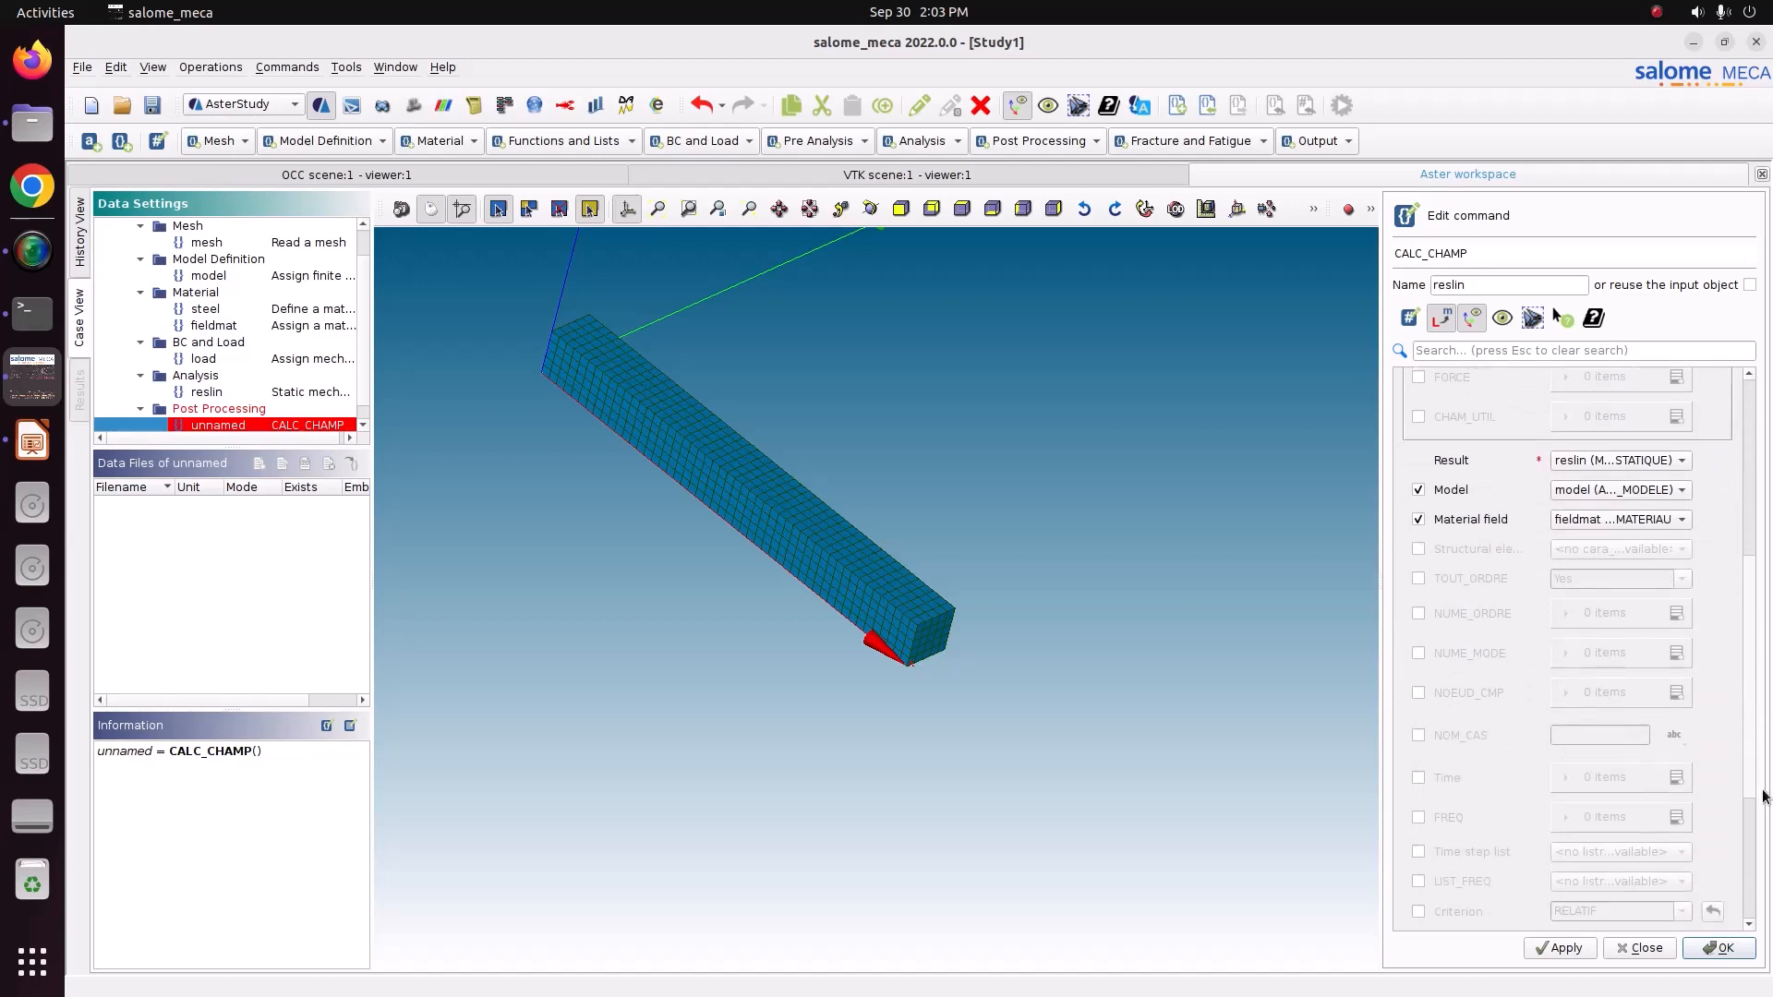
{"action": "left_click_drag", "start_coordinate": [1764, 796], "coordinate": [1769, 927]}
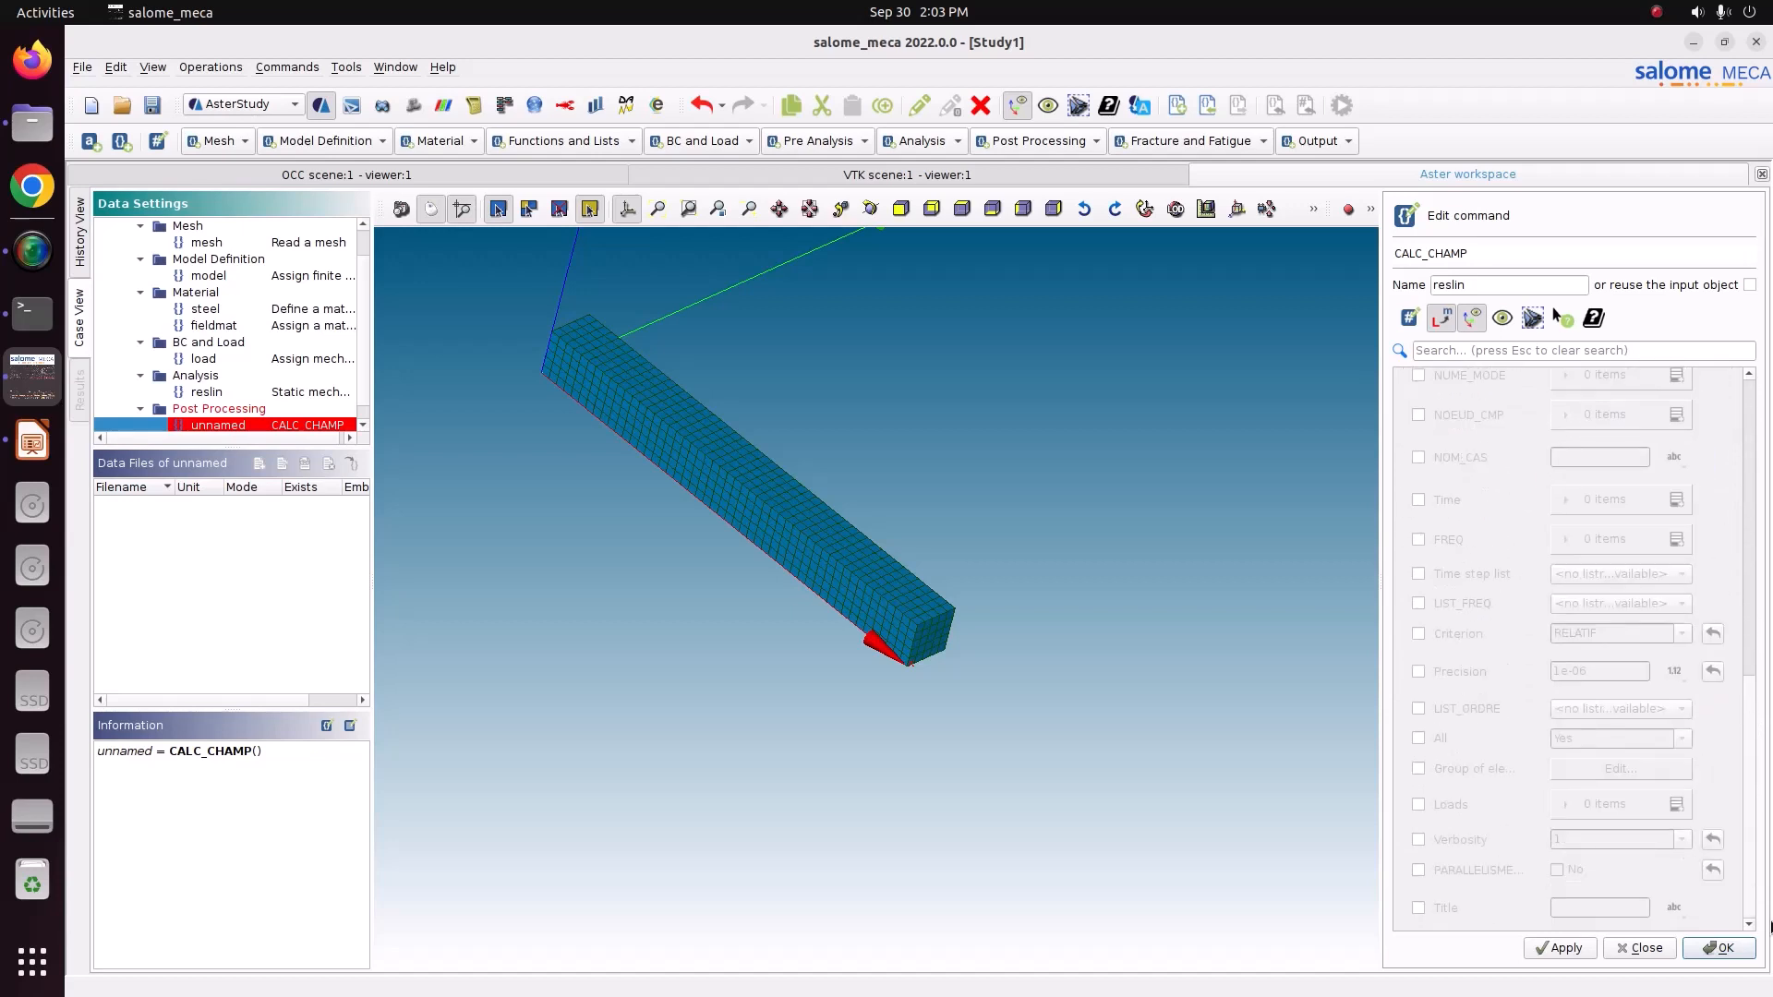
{"action": "left_click", "coordinate": [1560, 950]}
{"action": "left_click", "coordinate": [1717, 948]}
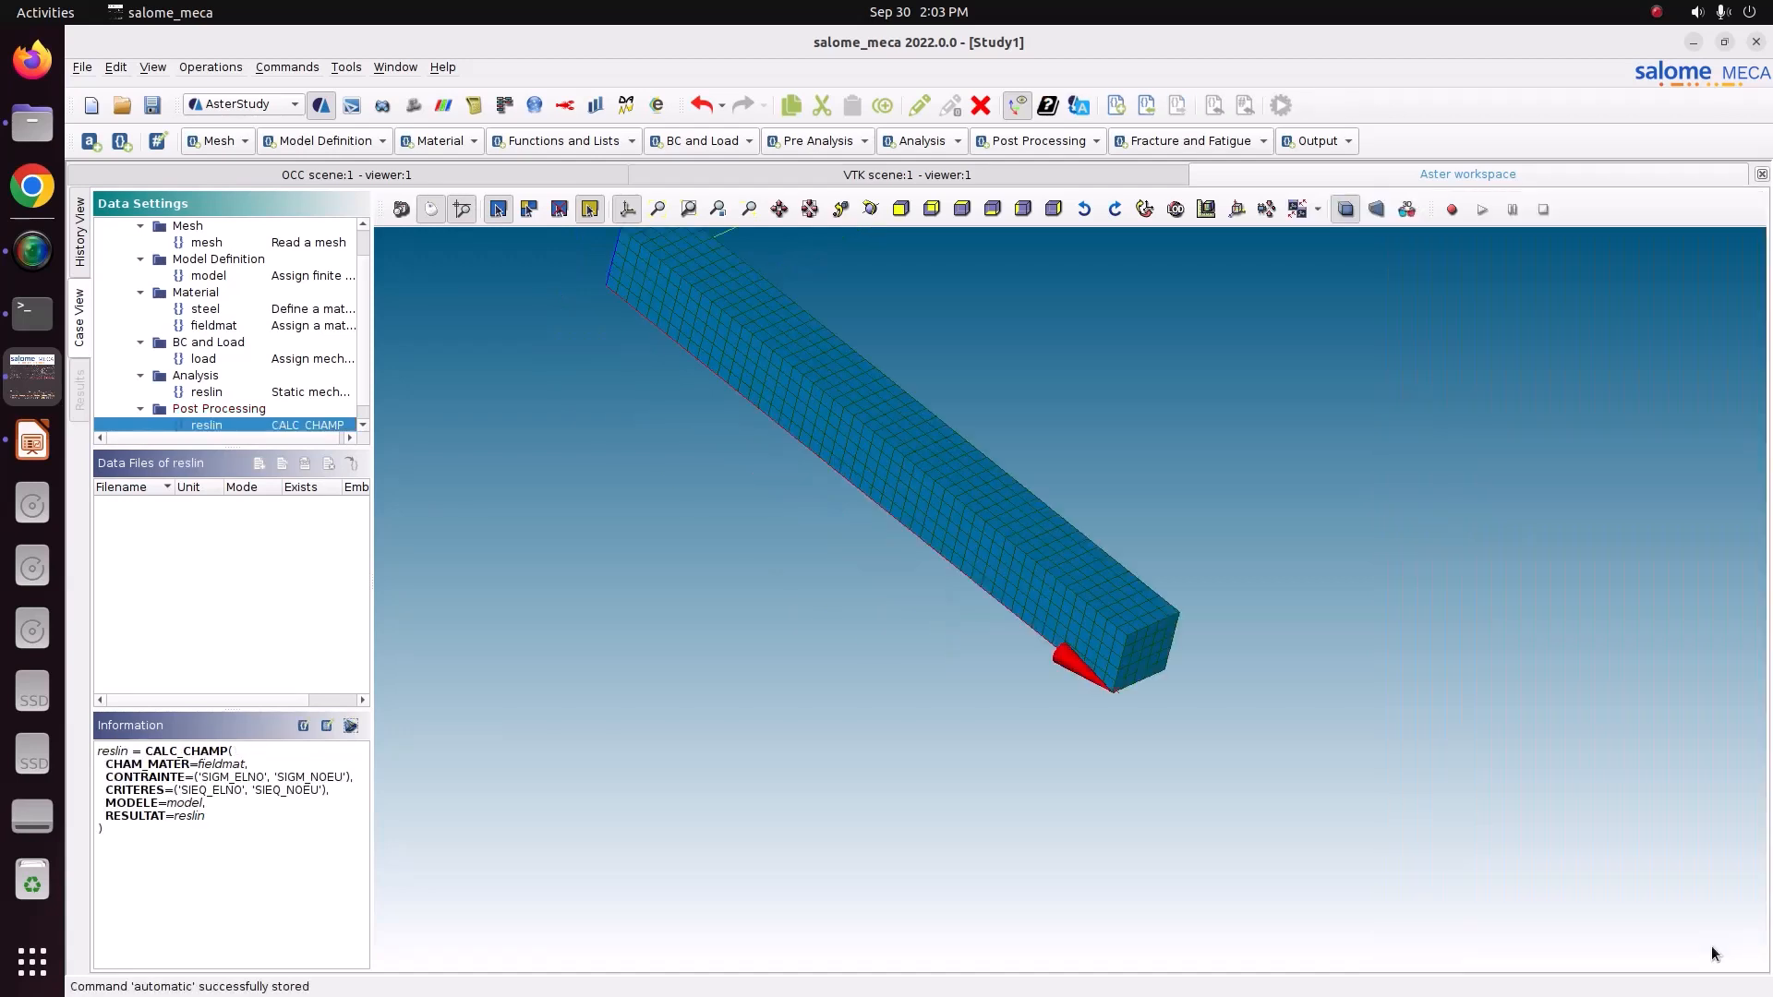
Add a Set output results (IMPR_RESU) command.
{"action": "scroll", "coordinate": [260, 436], "scroll_direction": "down", "scroll_amount": 1}
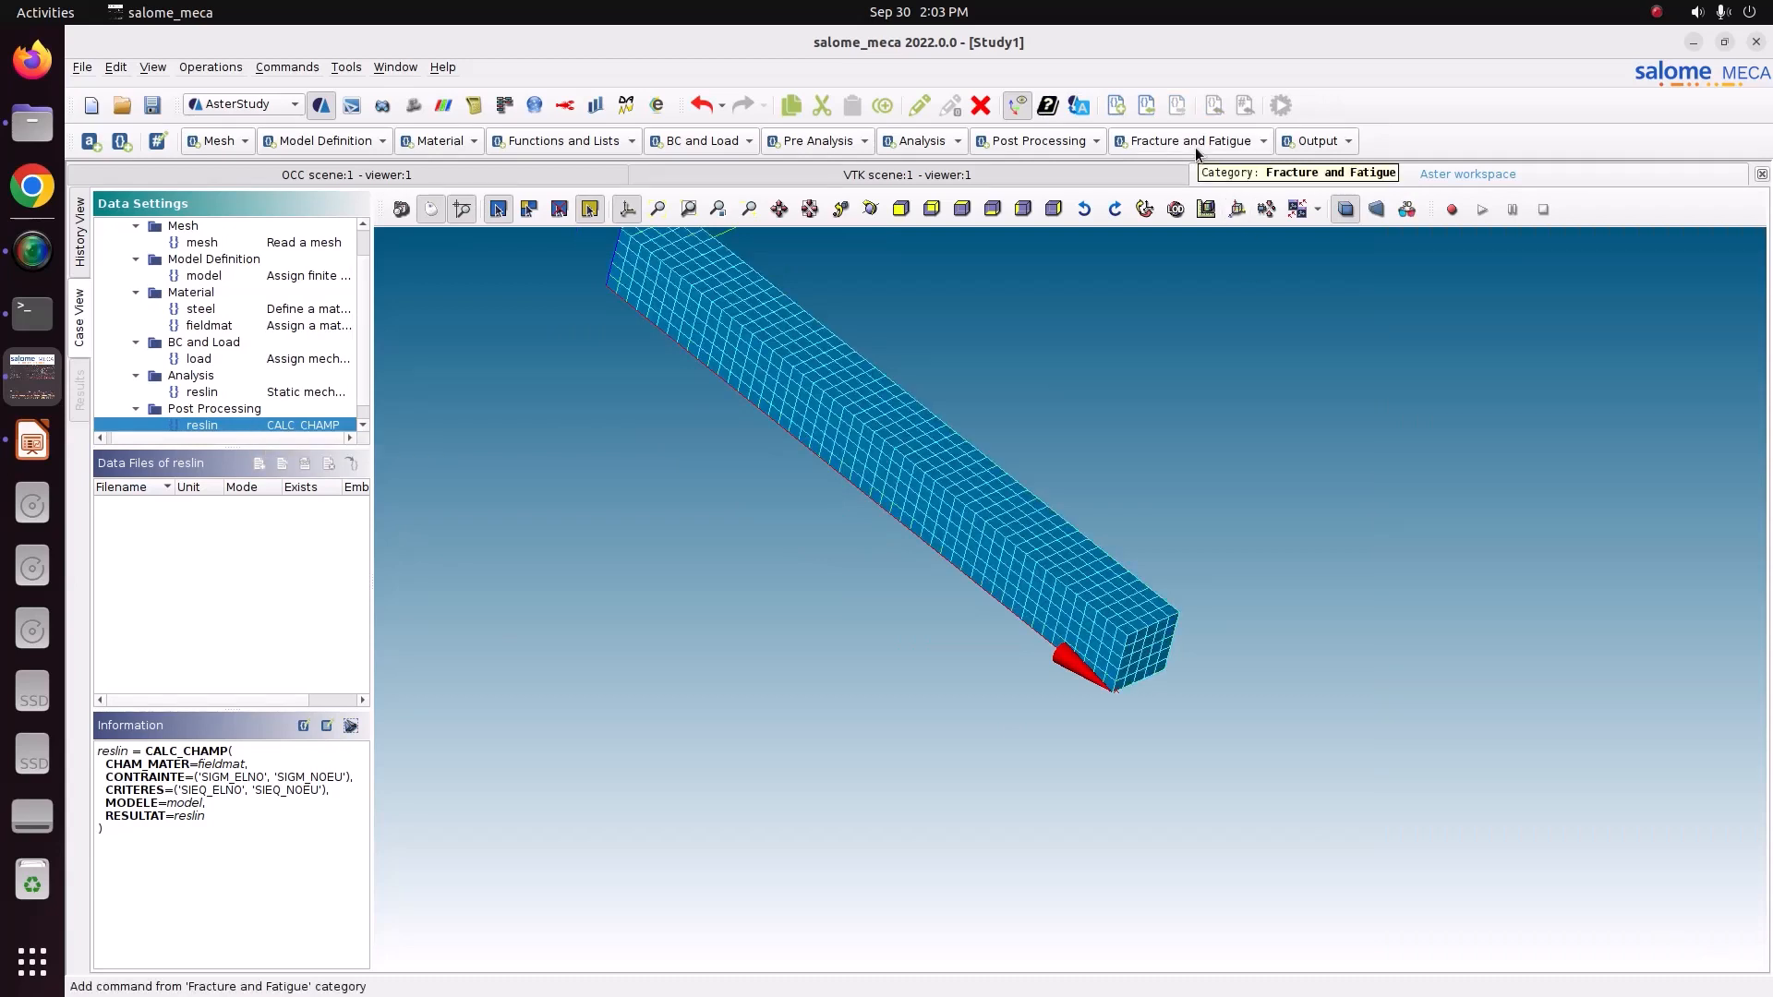
{"action": "left_click", "coordinate": [1328, 141]}
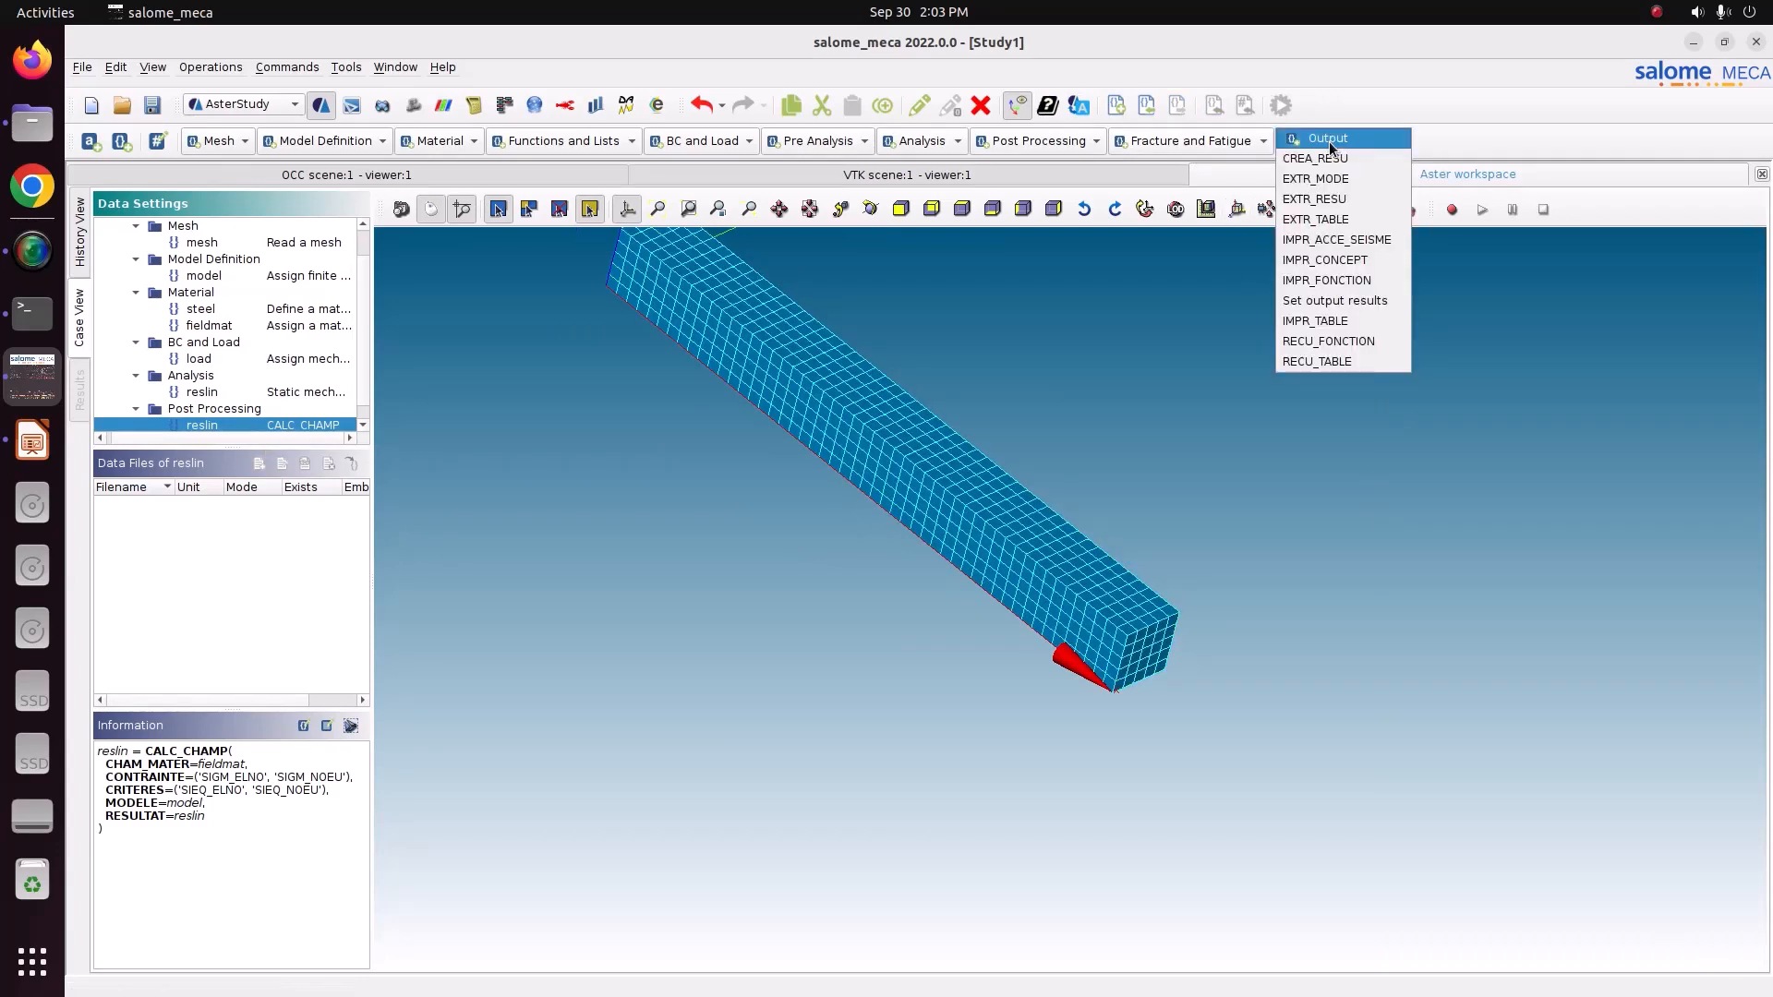
{"action": "left_click", "coordinate": [1336, 301]}
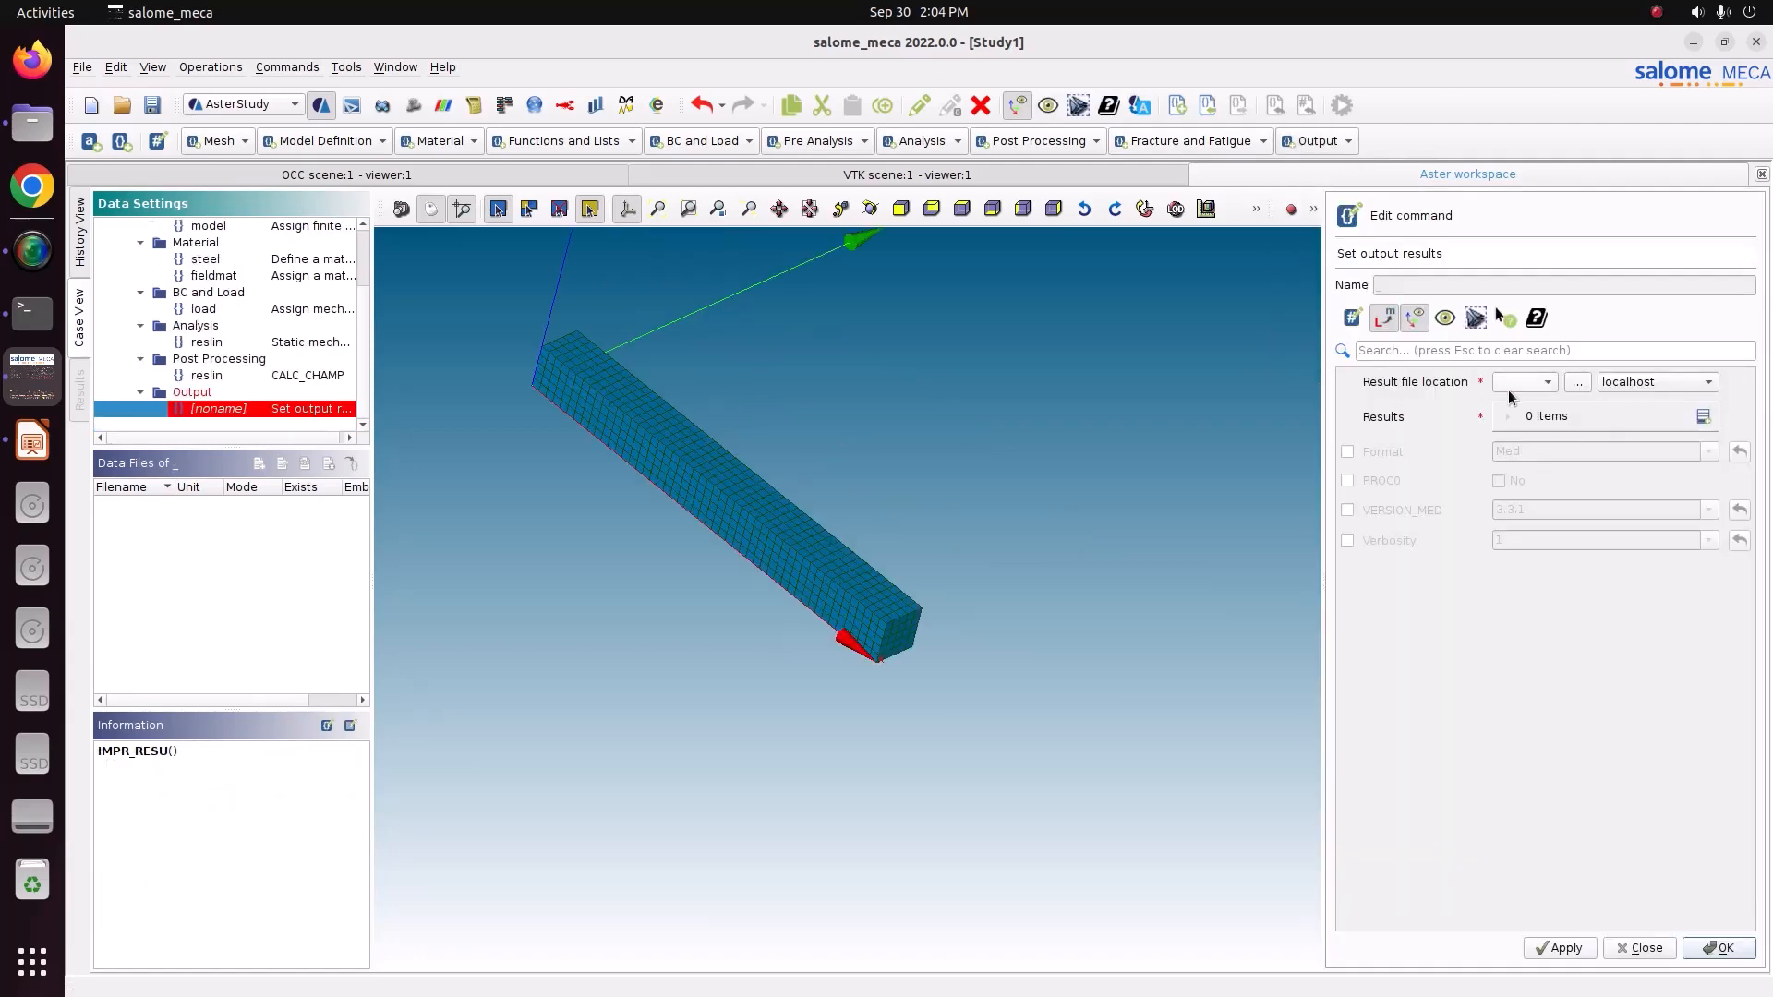
Set the result file location to result.rmed inside the 2_bar_gavity_load project folder.
{"action": "left_click", "coordinate": [1581, 382]}
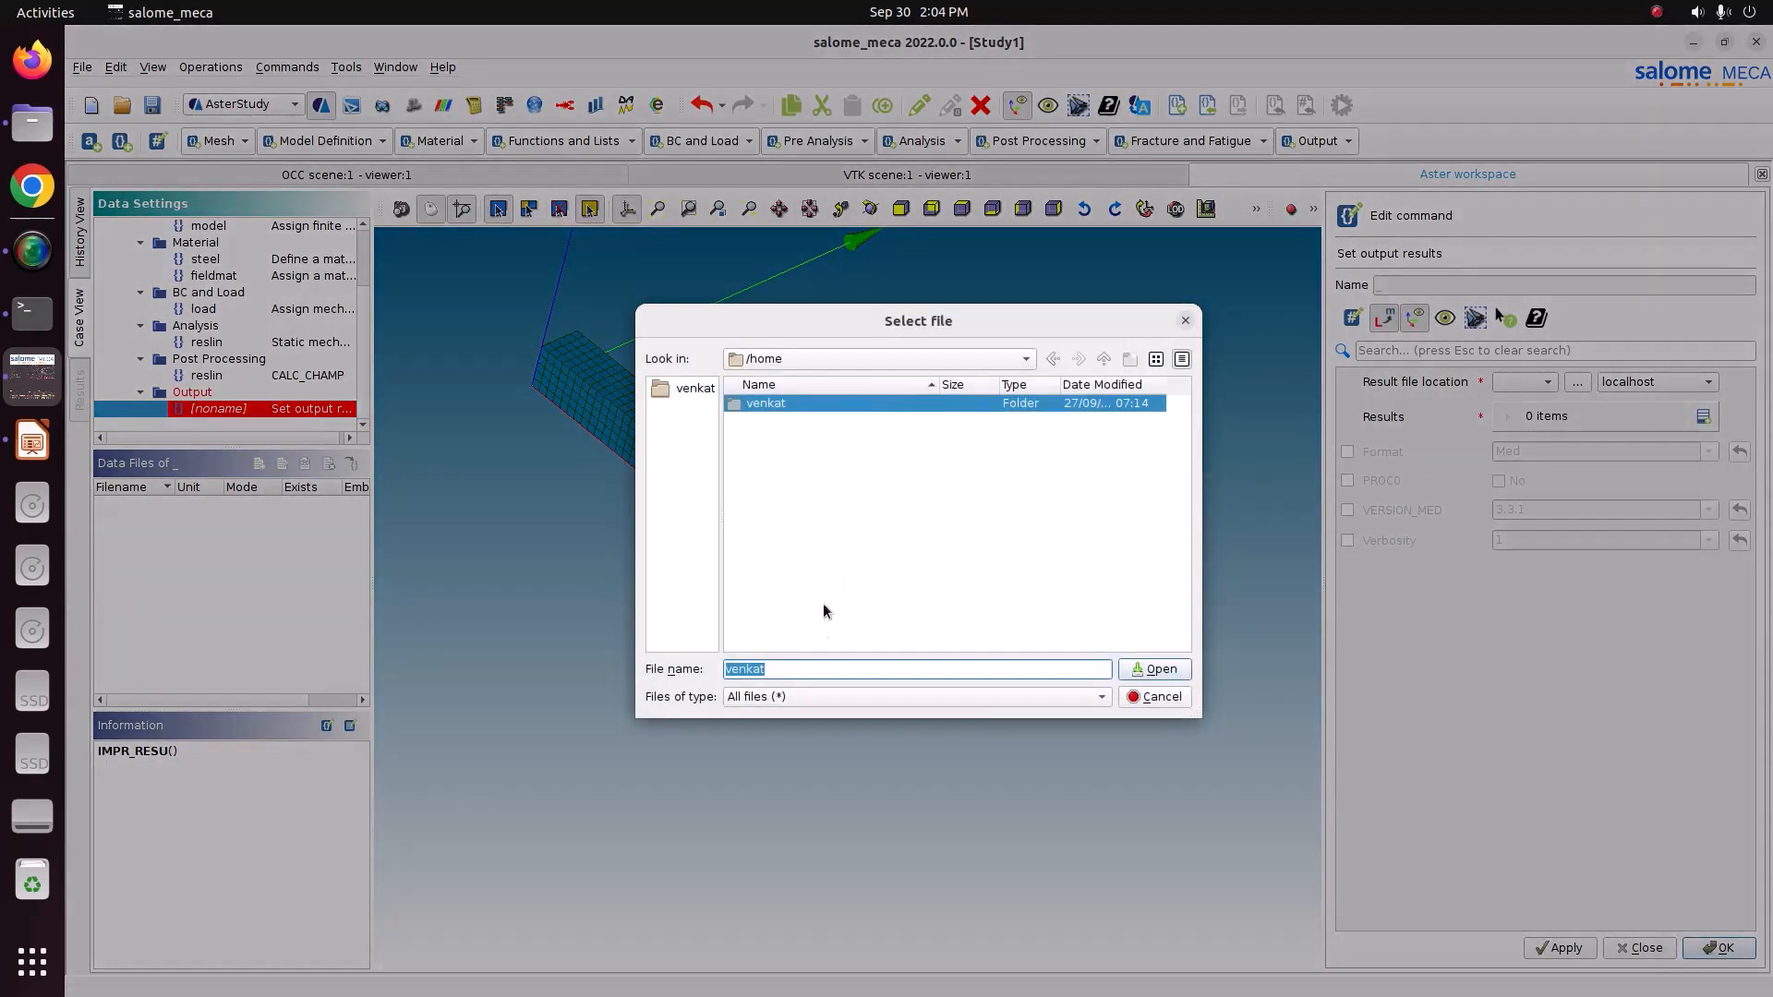
{"action": "double_click", "coordinate": [788, 407]}
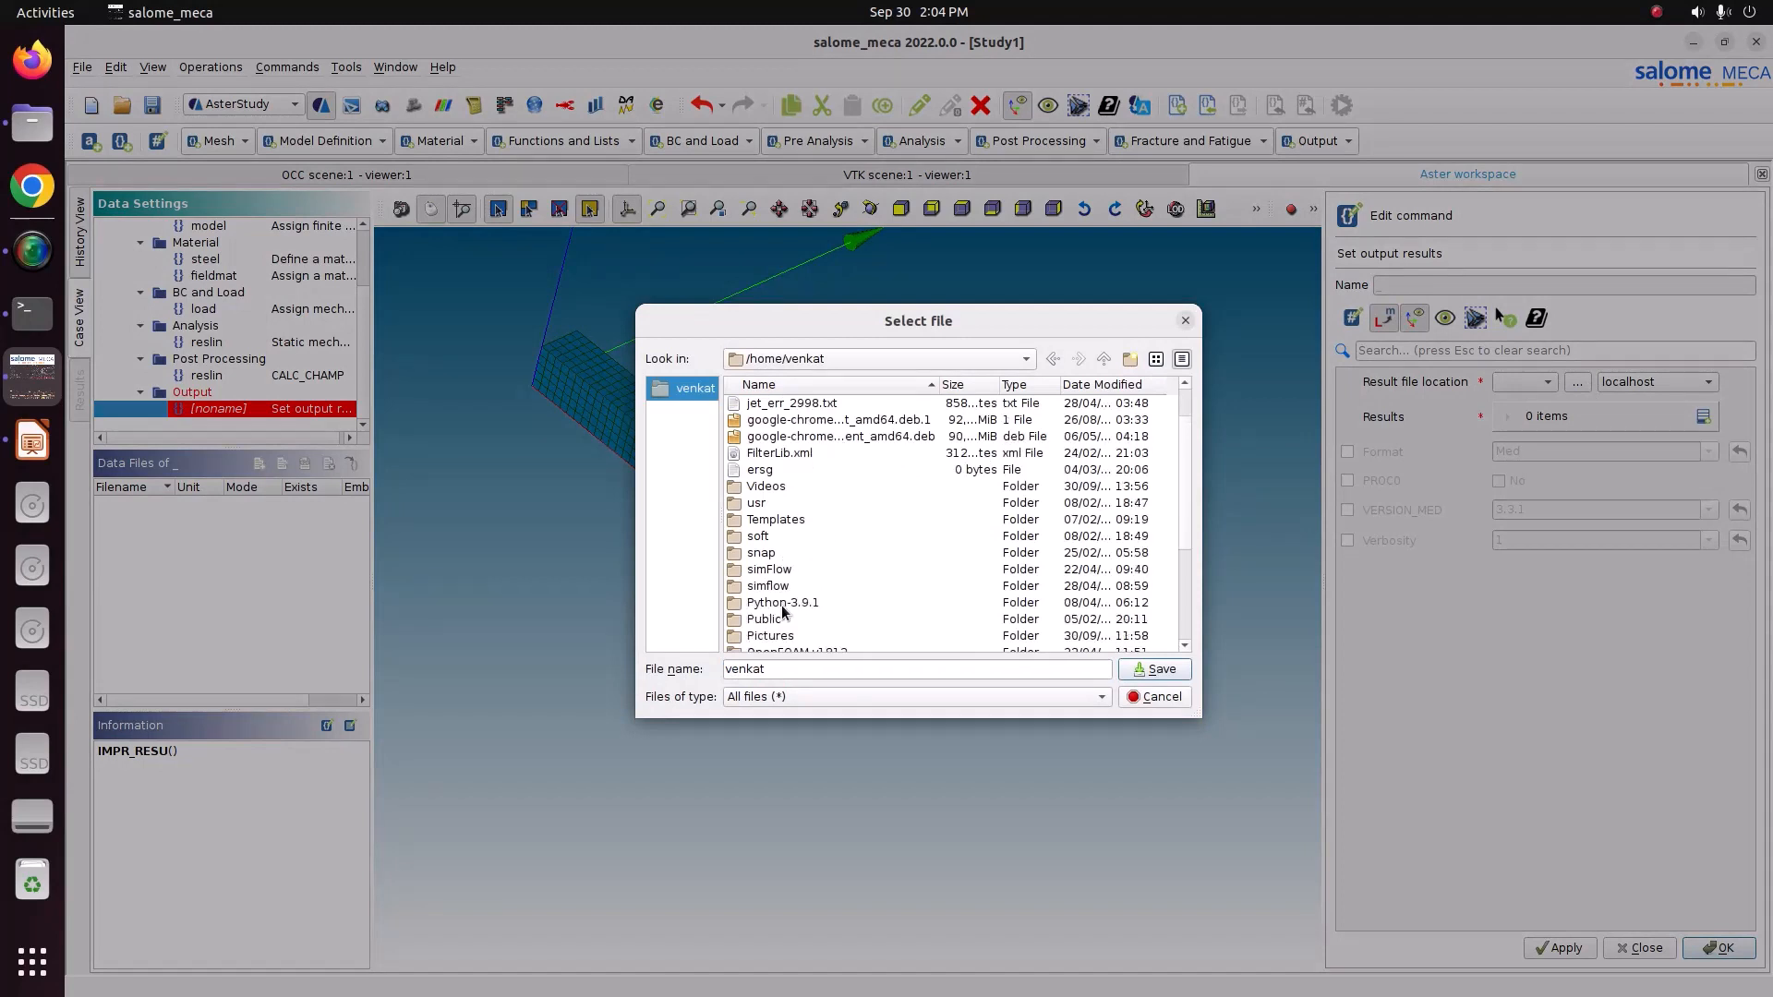
{"action": "scroll", "coordinate": [800, 570], "scroll_direction": "down", "scroll_amount": 1}
{"action": "double_click", "coordinate": [791, 635]}
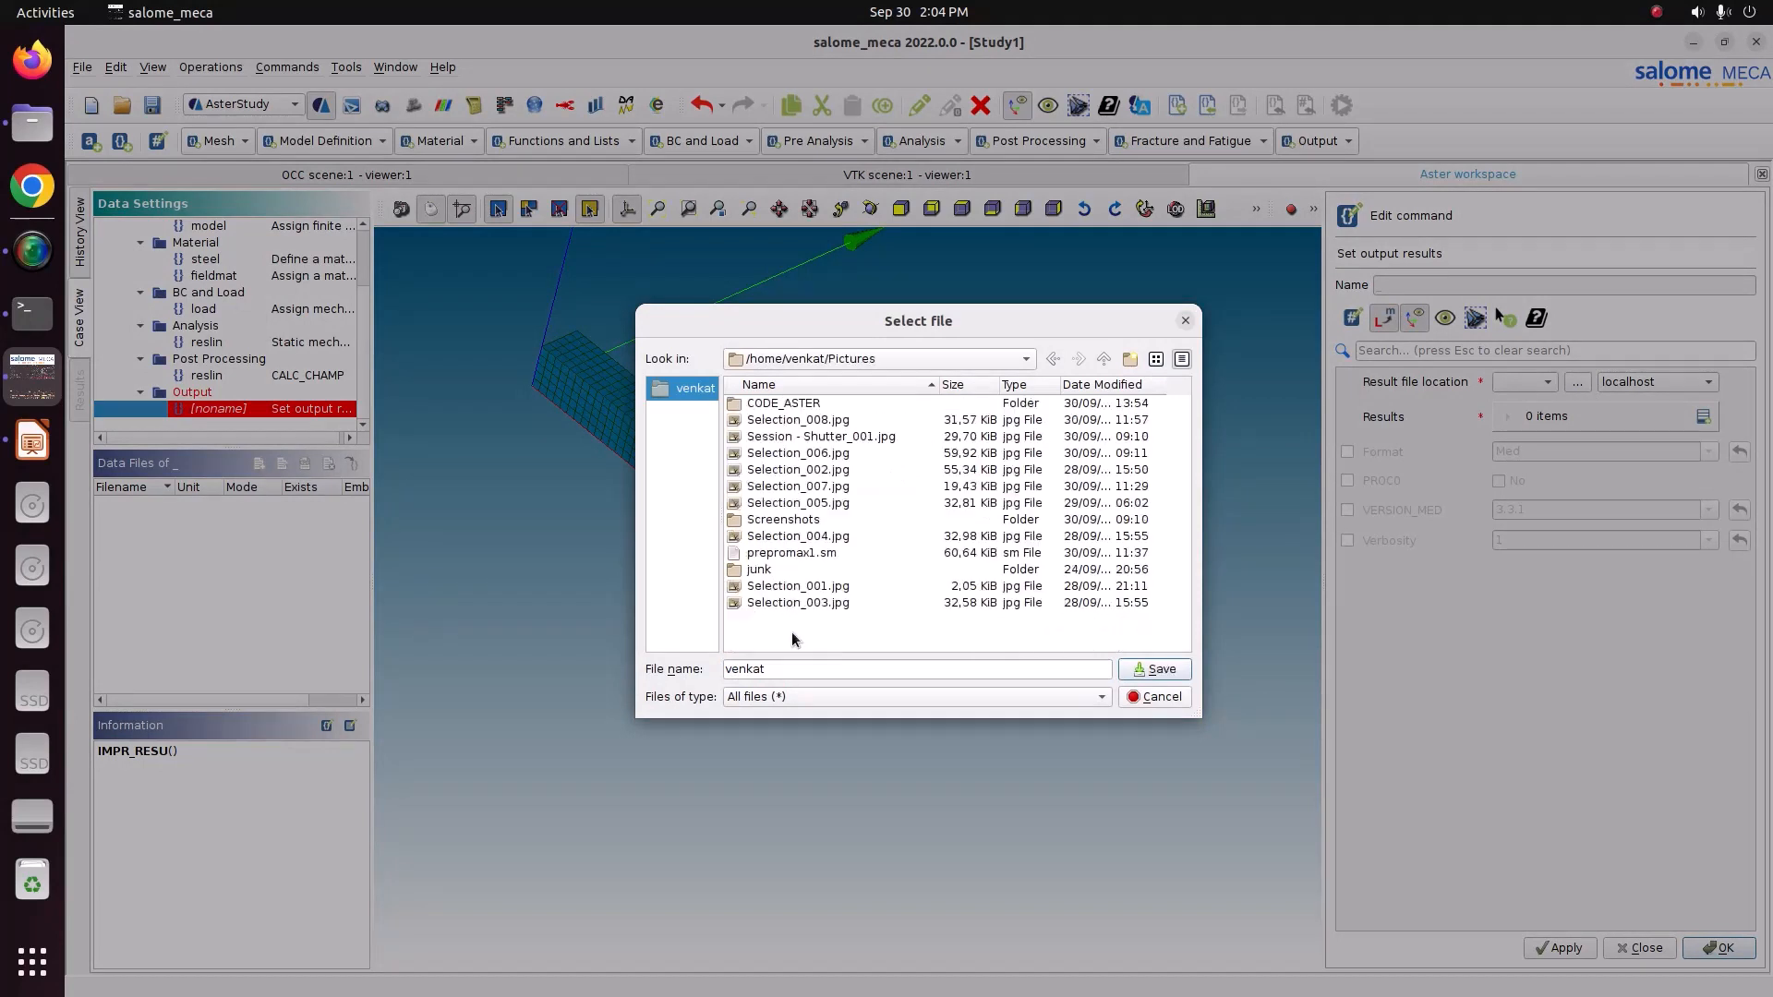
{"action": "scroll", "coordinate": [791, 634], "scroll_direction": "down", "scroll_amount": 1}
{"action": "double_click", "coordinate": [815, 602]}
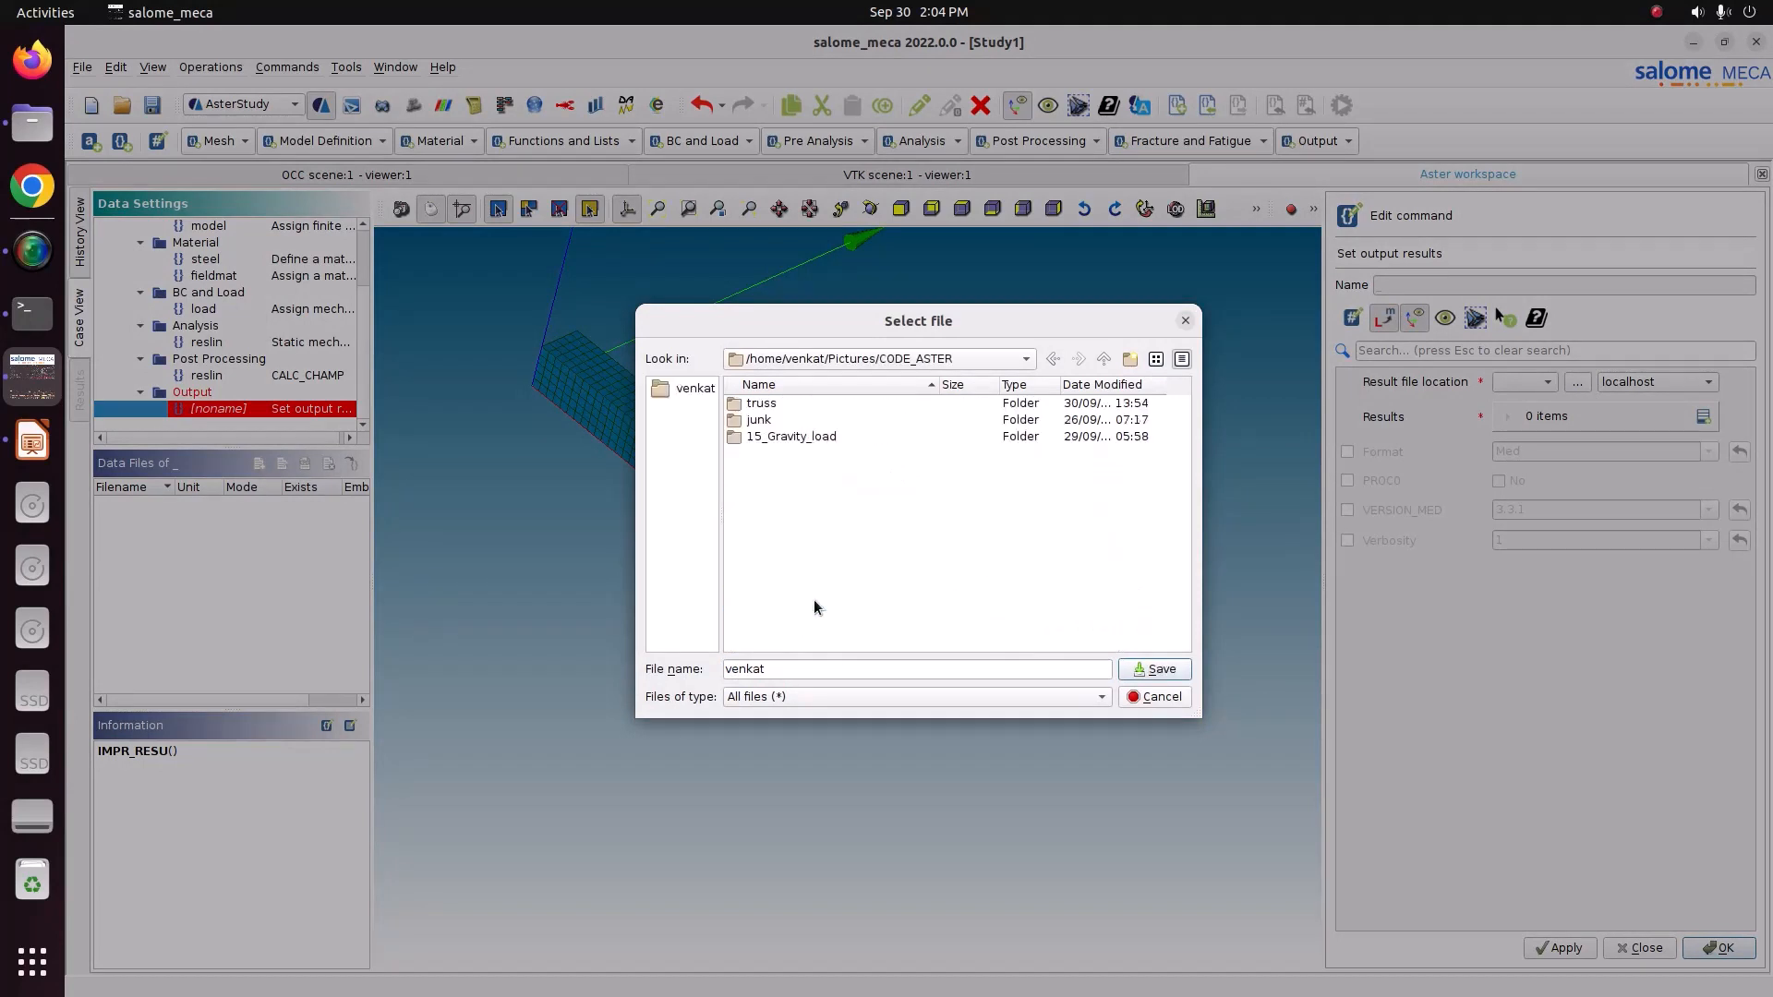
{"action": "double_click", "coordinate": [812, 439]}
{"action": "double_click", "coordinate": [819, 404]}
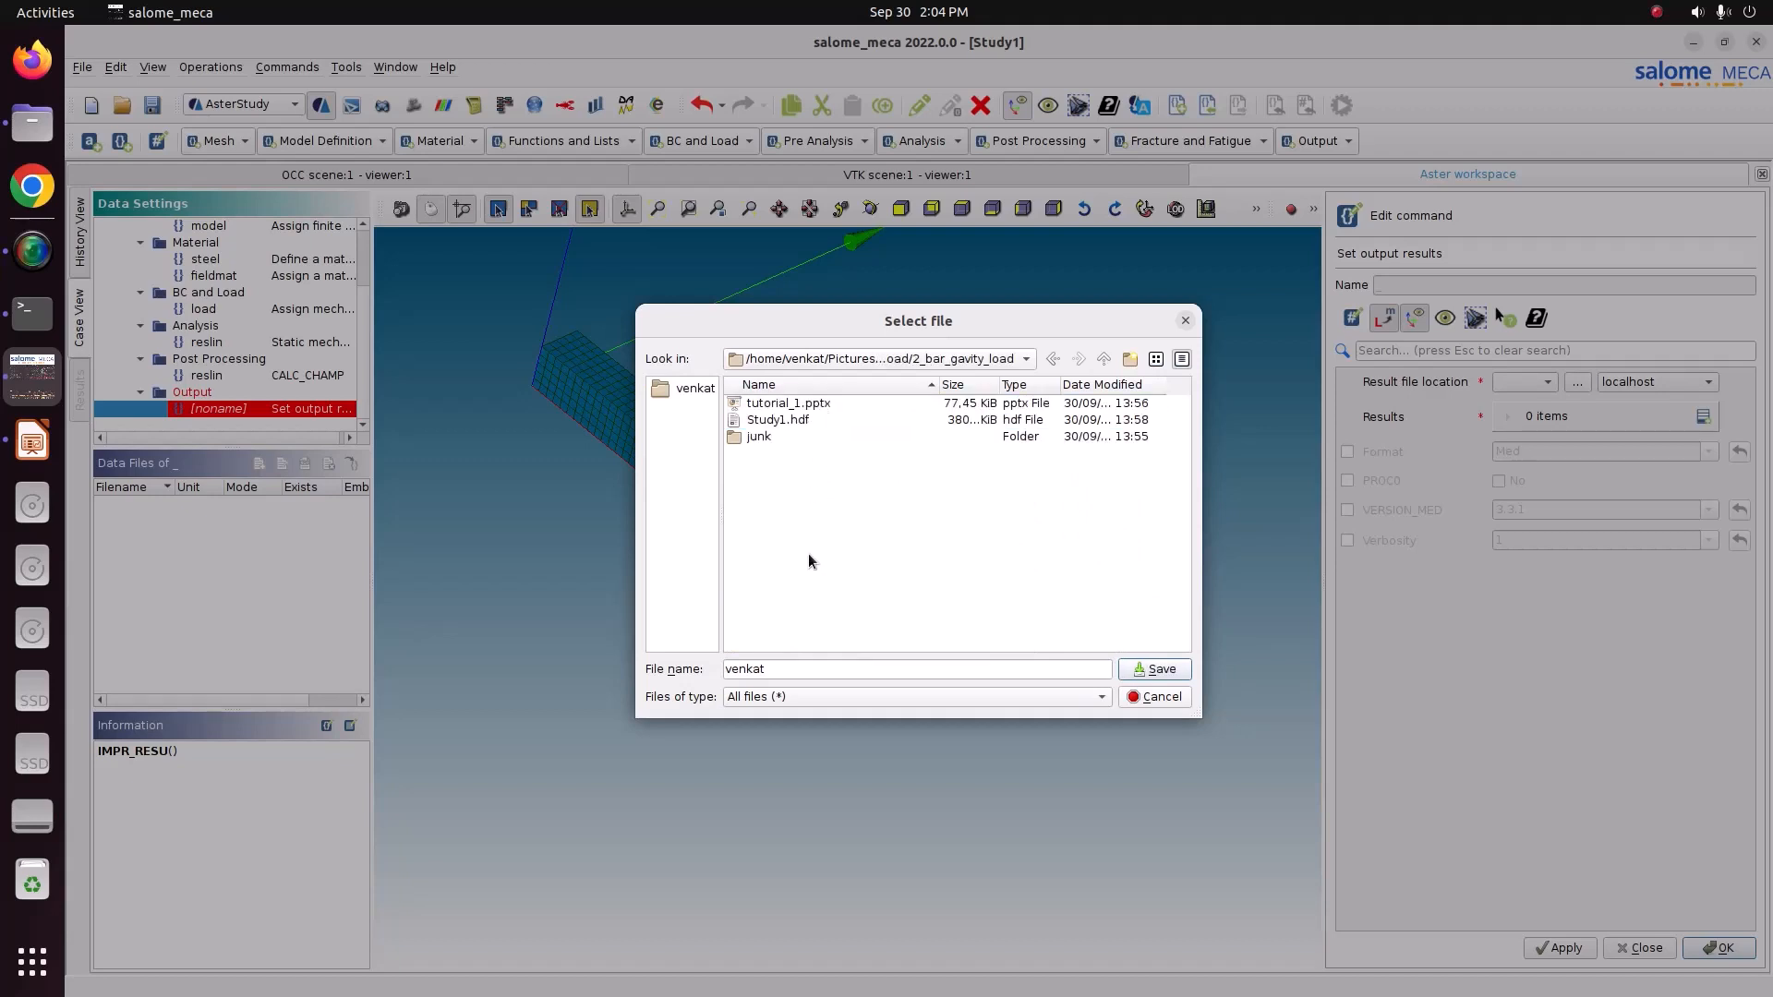
{"action": "double_click", "coordinate": [798, 666]}
{"action": "type", "text": "result.rmed"}
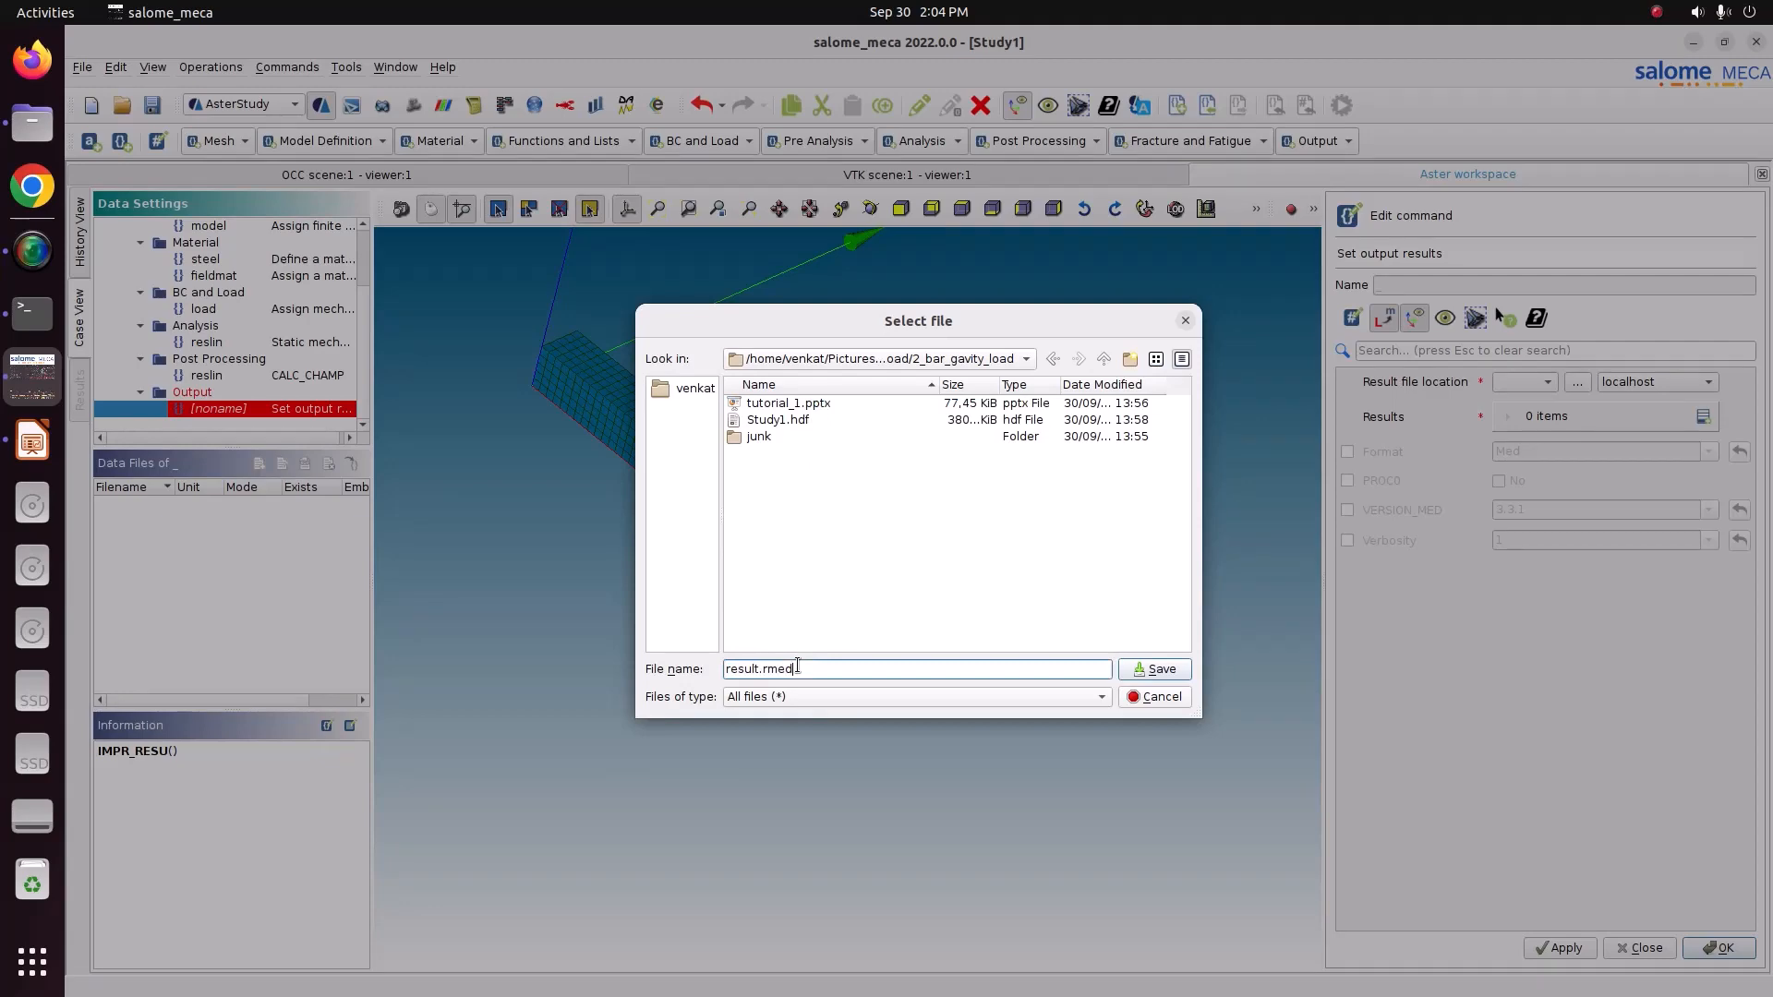
{"action": "left_click", "coordinate": [1156, 677]}
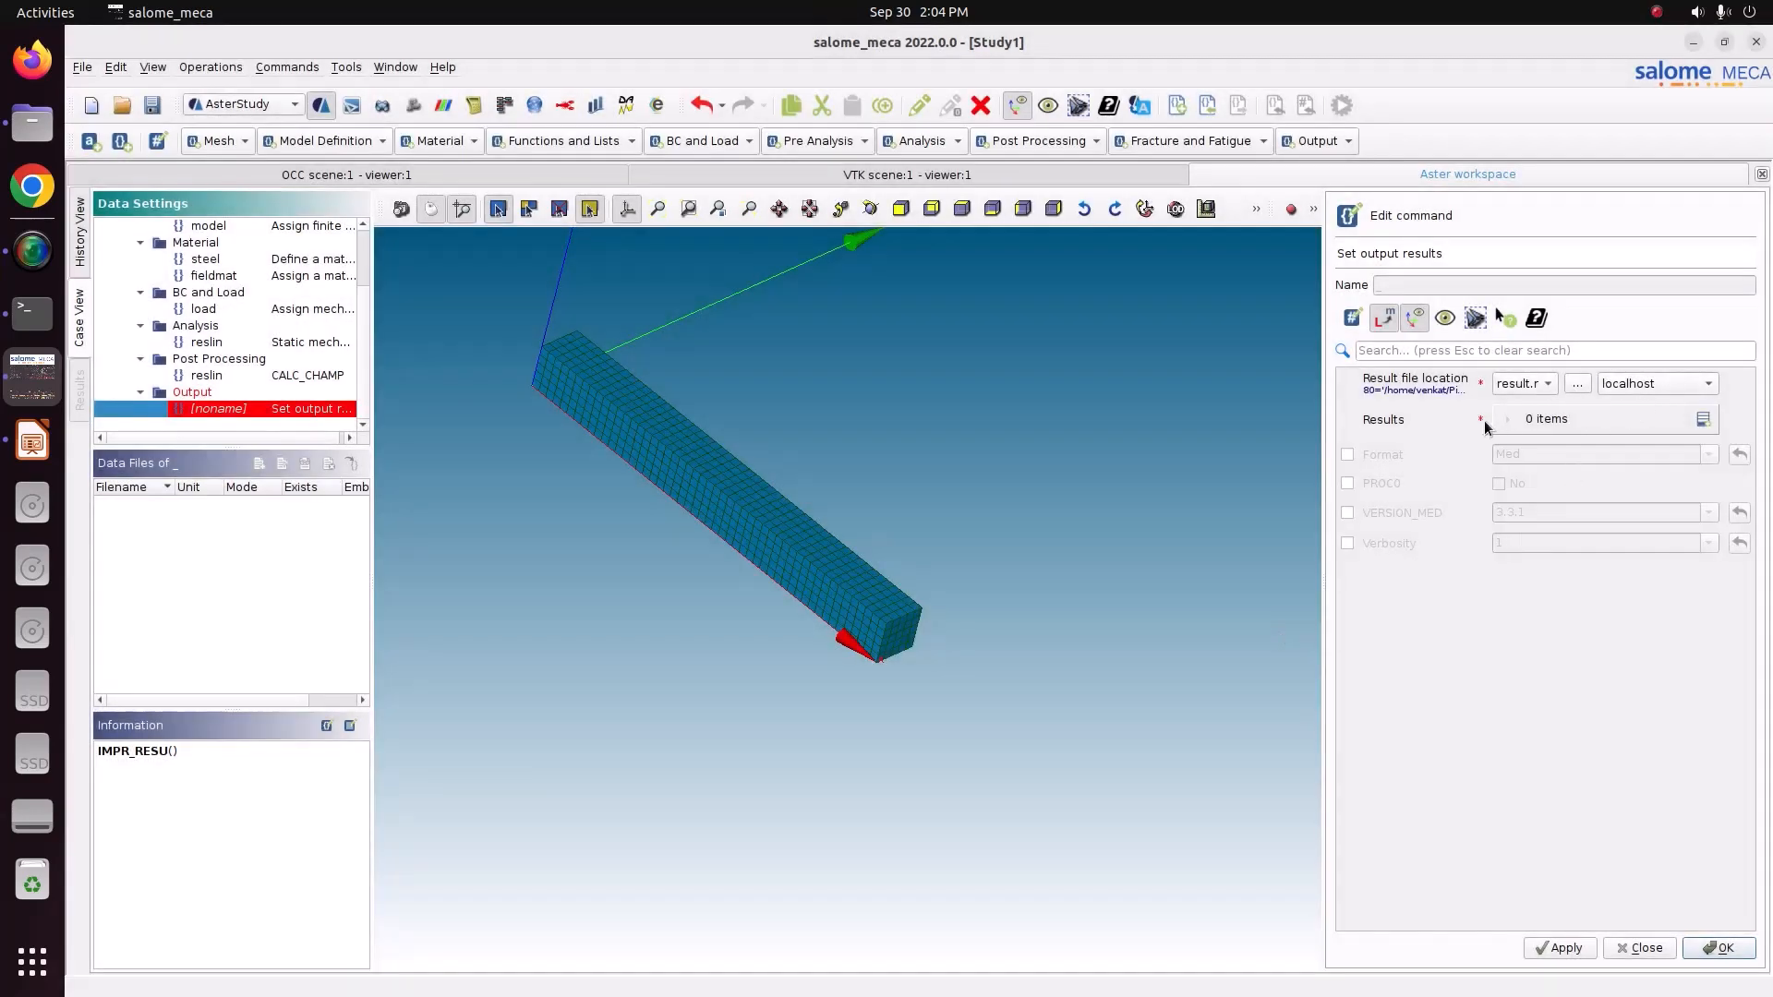
Add a results entry using the mesh, the reslin CALC_CHAMP result and all fields, and enable the Med format.
{"action": "left_click", "coordinate": [1702, 420]}
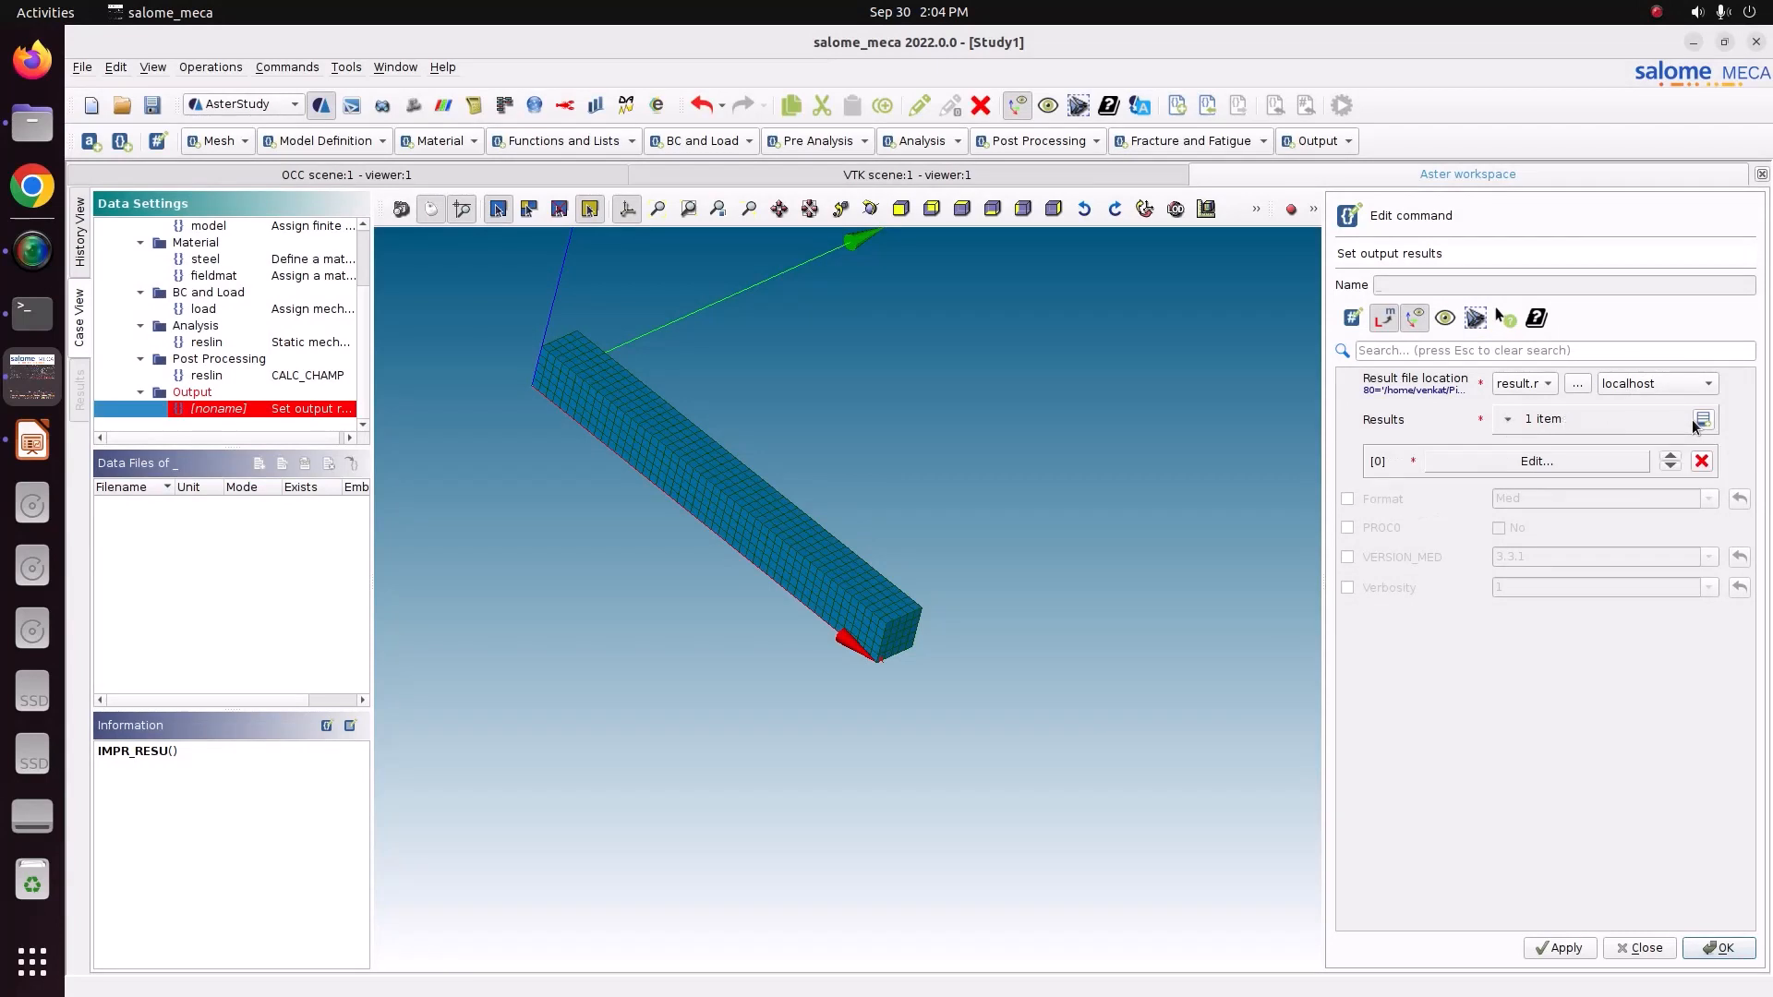
{"action": "left_click", "coordinate": [1556, 465]}
{"action": "left_click", "coordinate": [1382, 396]}
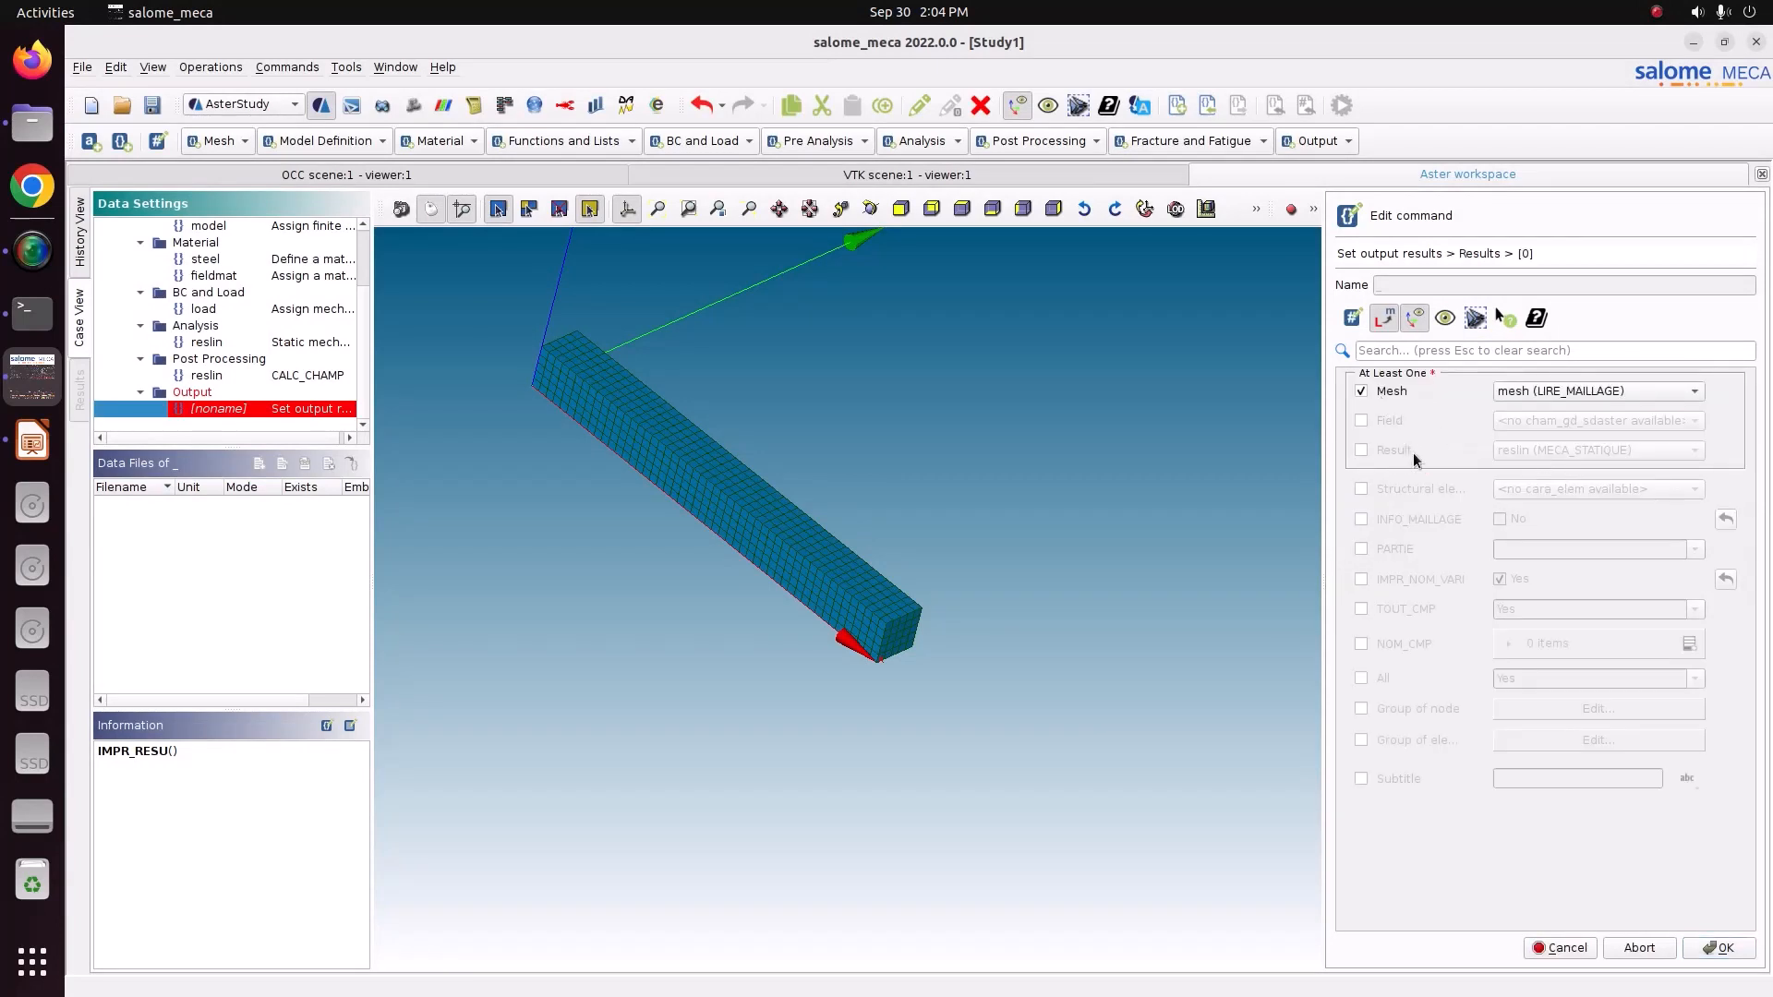
{"action": "left_click", "coordinate": [1387, 447]}
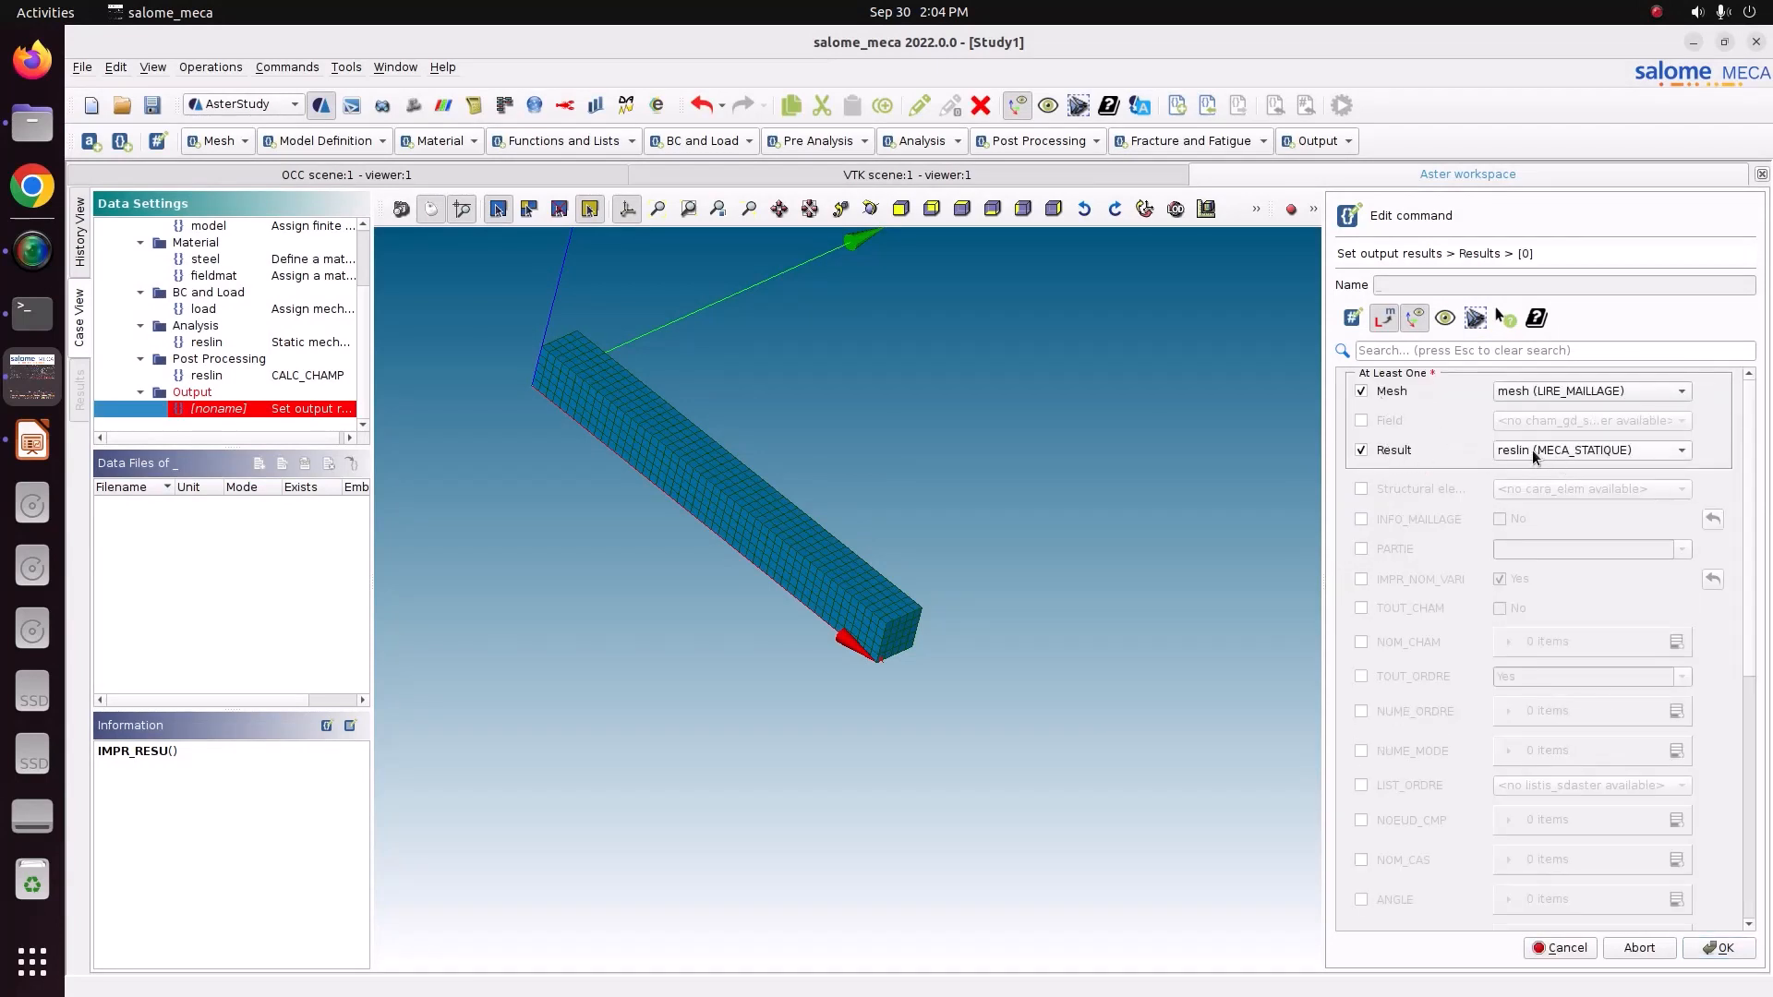
{"action": "left_click", "coordinate": [1534, 455]}
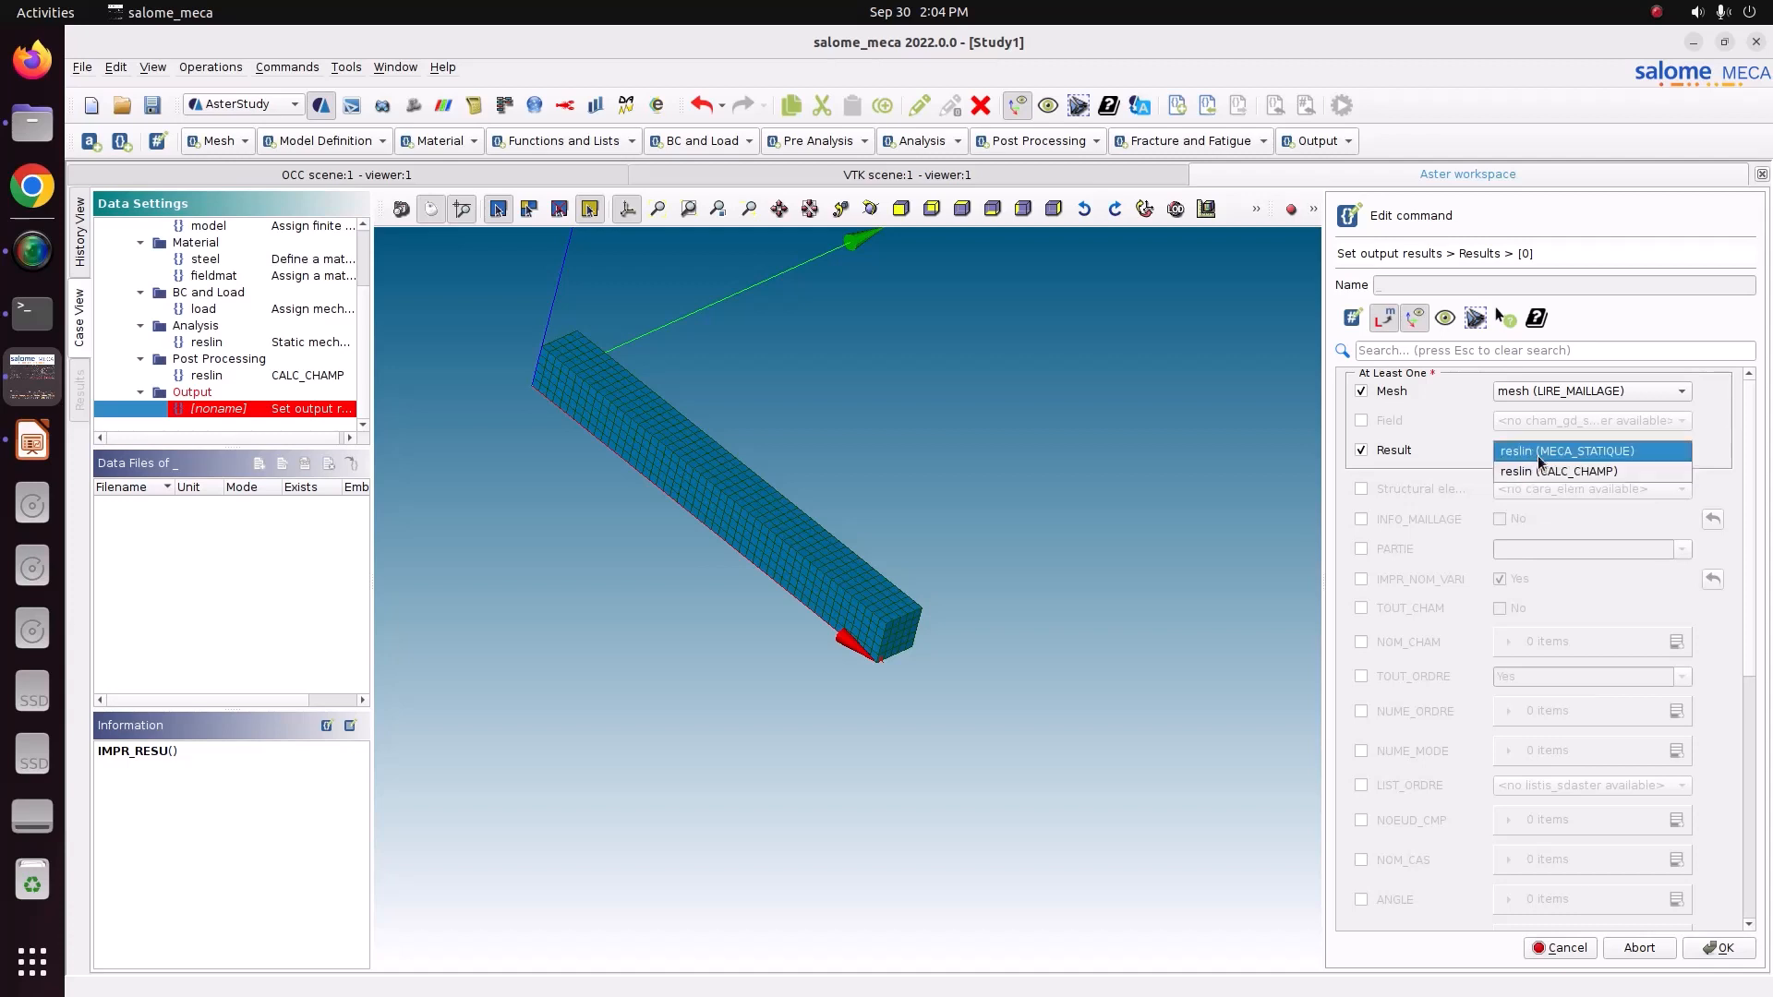
{"action": "left_click", "coordinate": [1549, 473]}
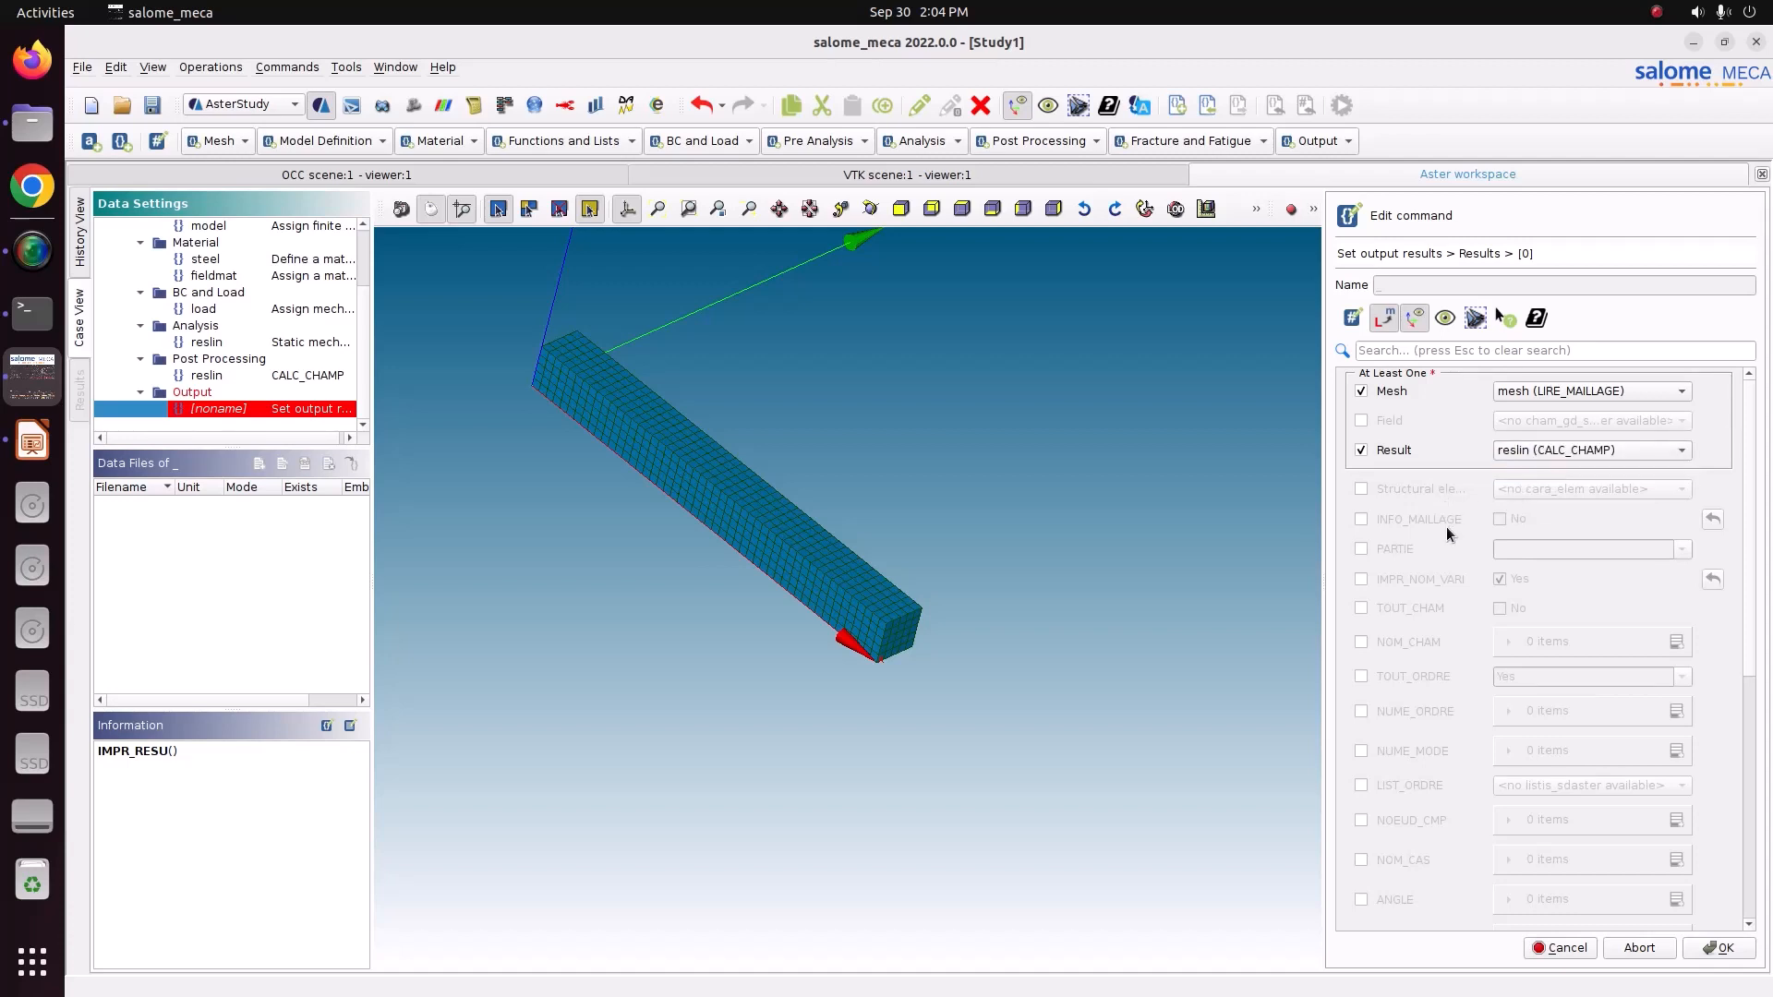
{"action": "left_click", "coordinate": [1358, 610]}
{"action": "scroll", "coordinate": [1515, 665], "scroll_direction": "down", "scroll_amount": 6}
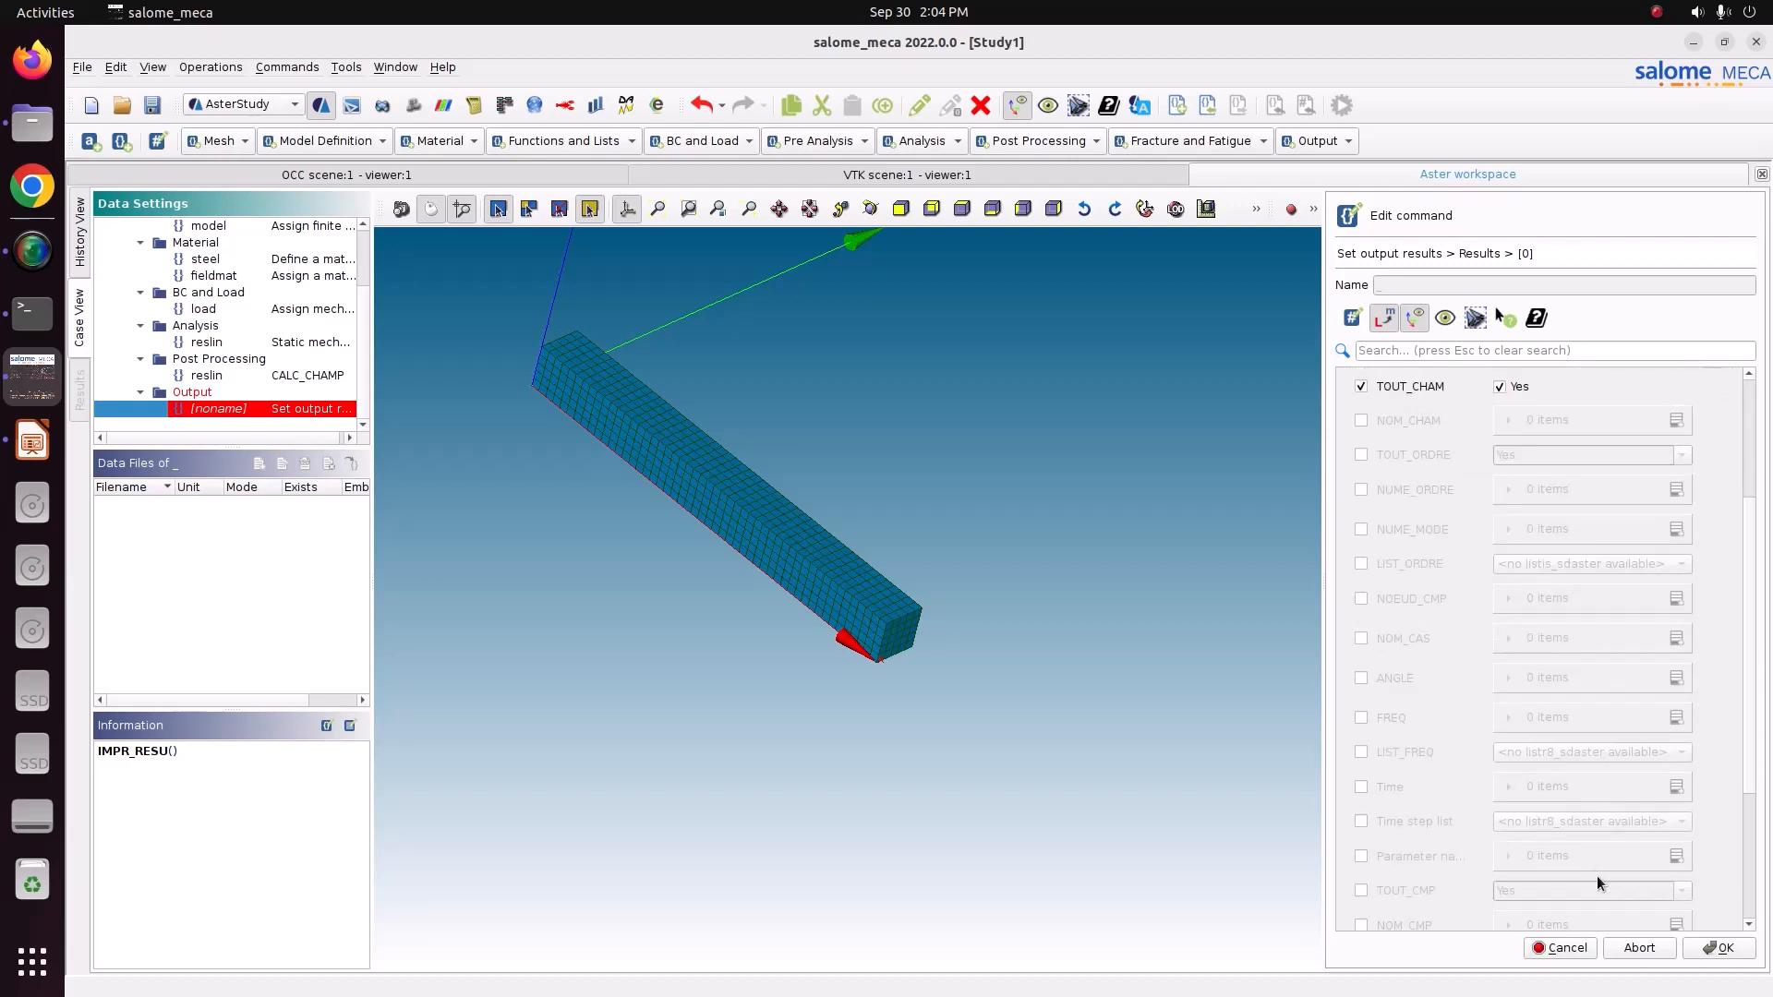
{"action": "scroll", "coordinate": [1595, 874], "scroll_direction": "down", "scroll_amount": 3}
{"action": "left_click", "coordinate": [1719, 948]}
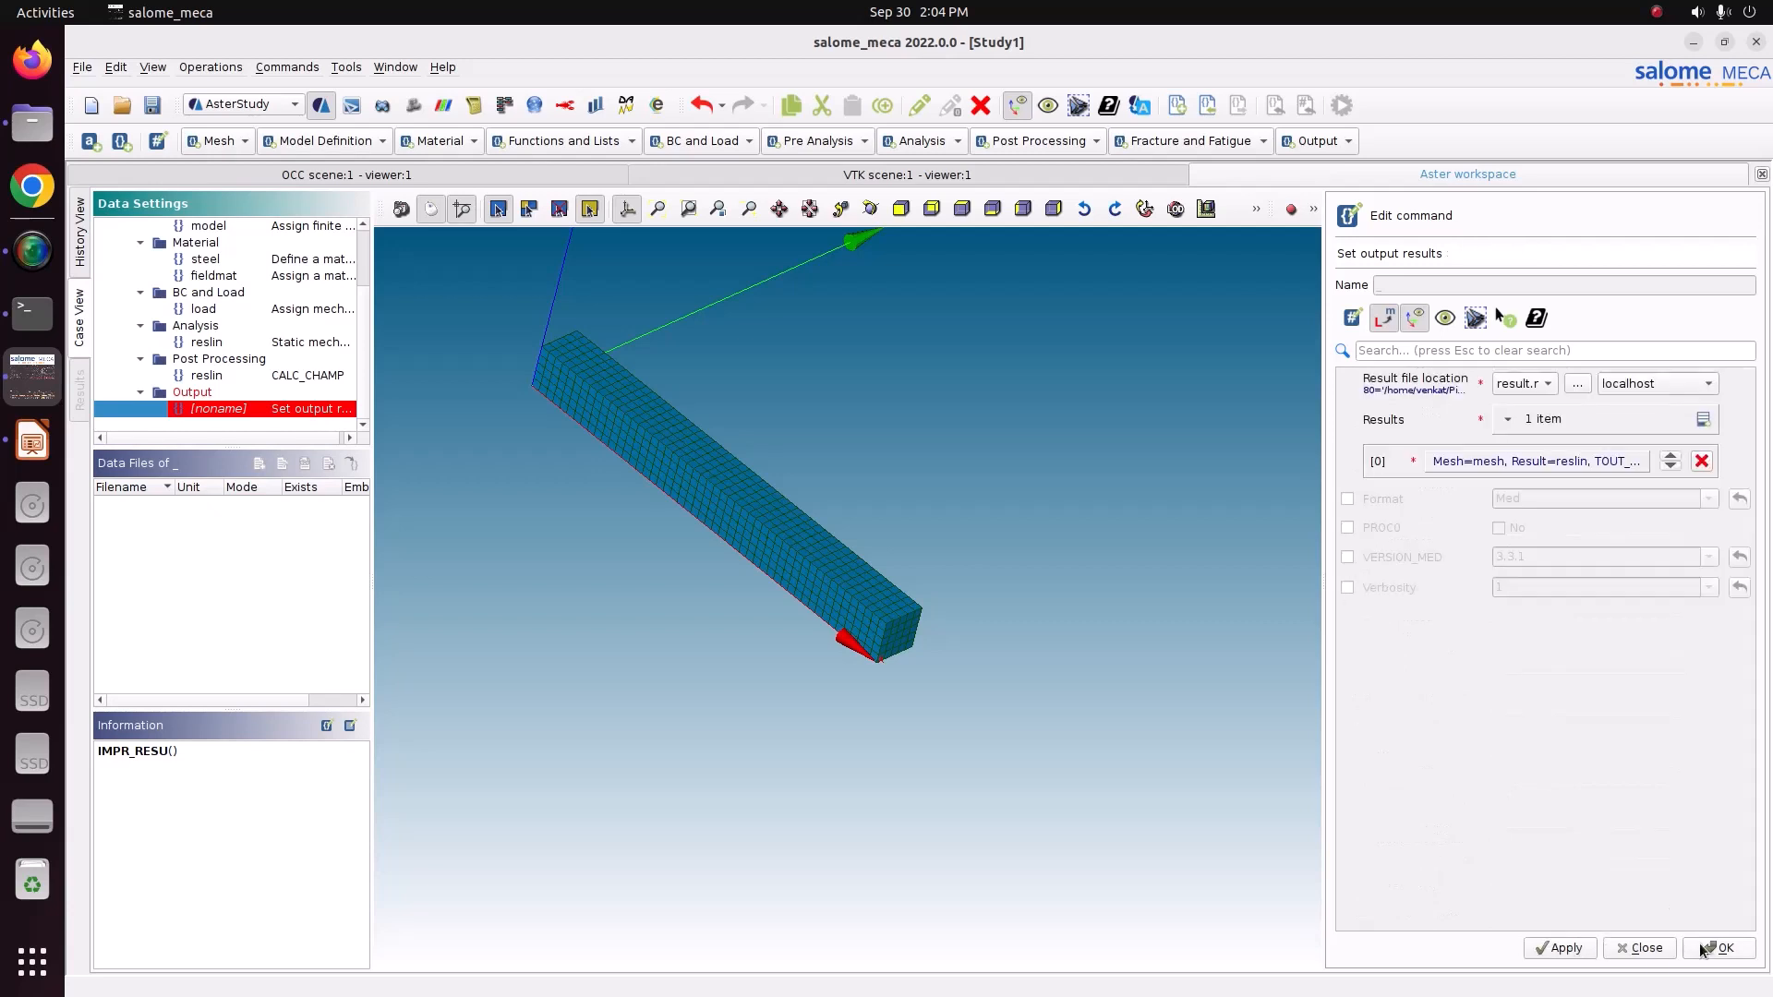
{"action": "left_click", "coordinate": [1351, 501]}
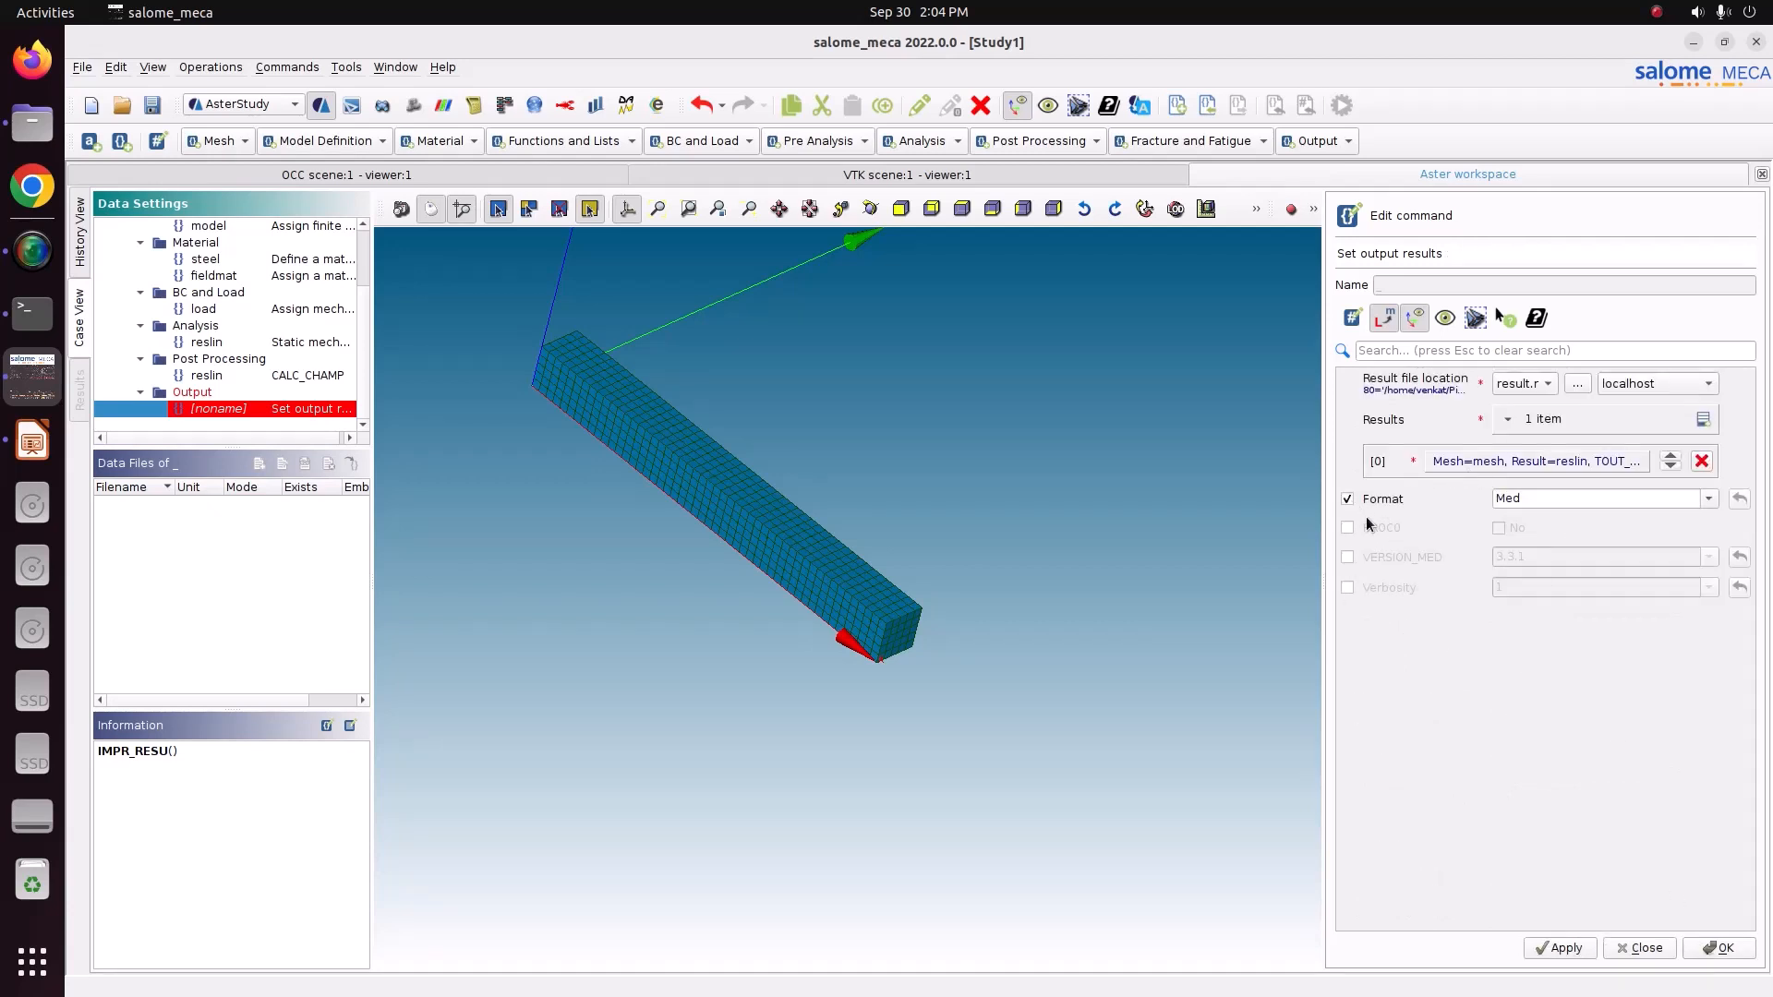
Store the output results command and save the study.
{"action": "left_click", "coordinate": [1568, 951]}
{"action": "left_click", "coordinate": [1723, 948]}
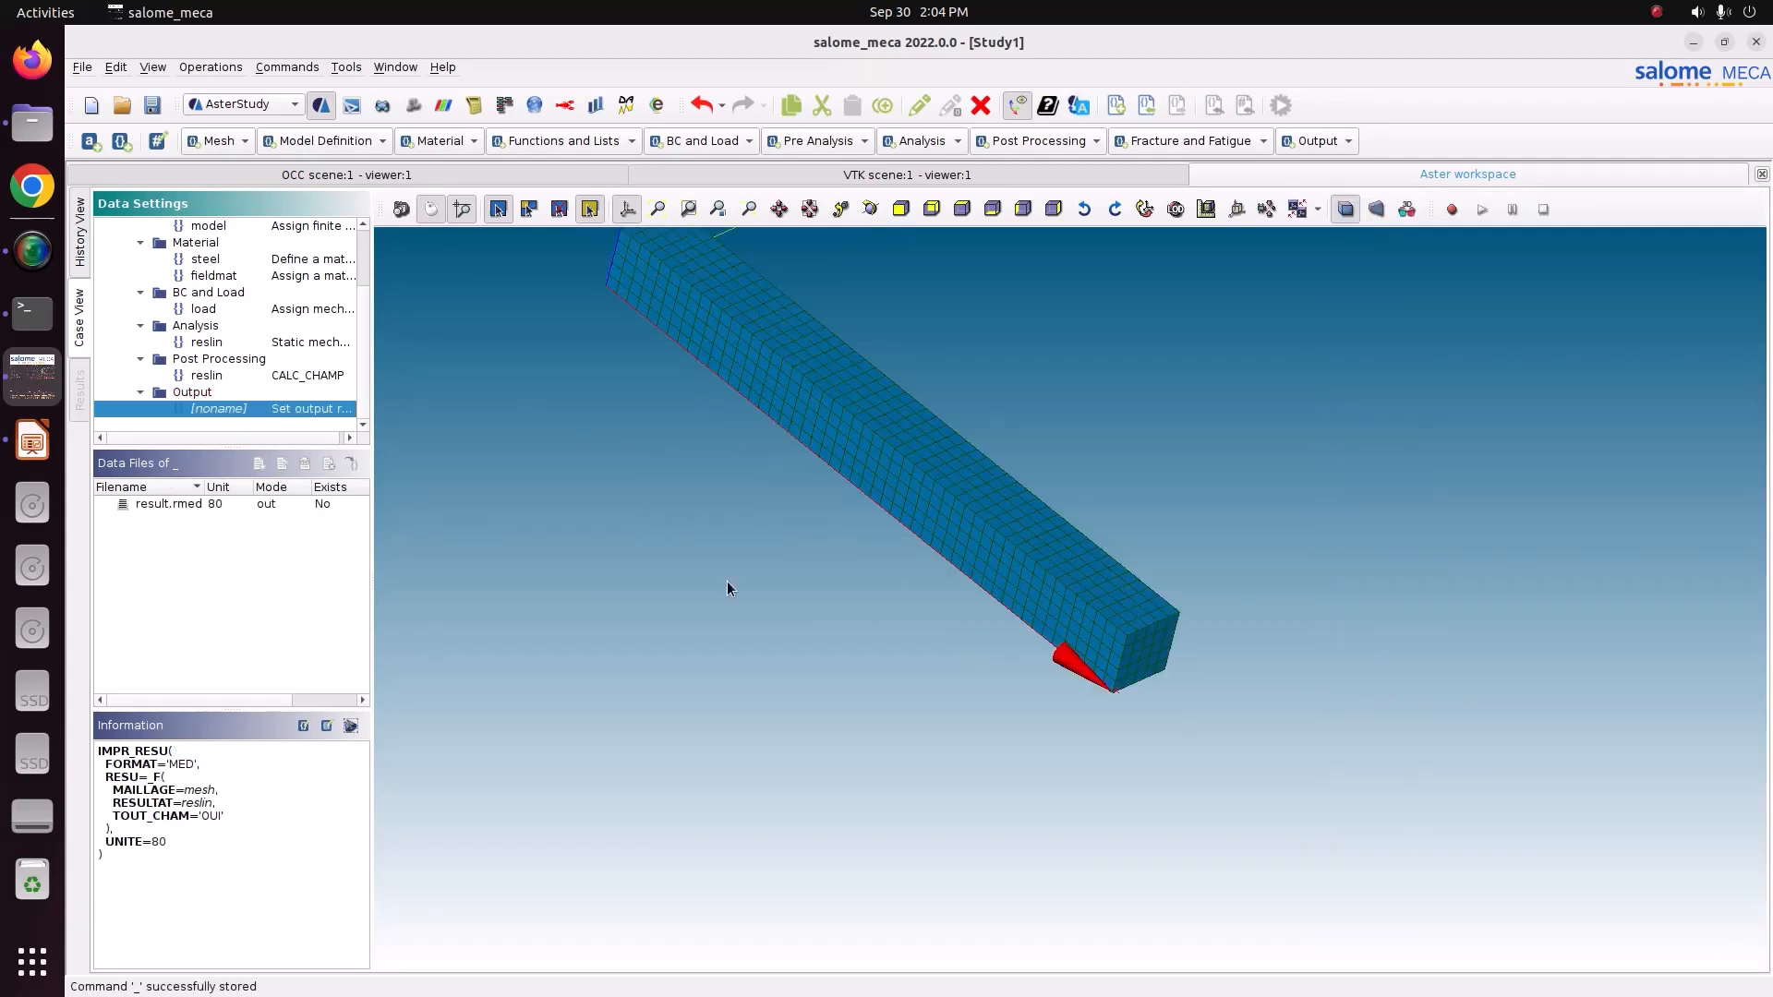
{"action": "scroll", "coordinate": [222, 333], "scroll_direction": "up", "scroll_amount": 2}
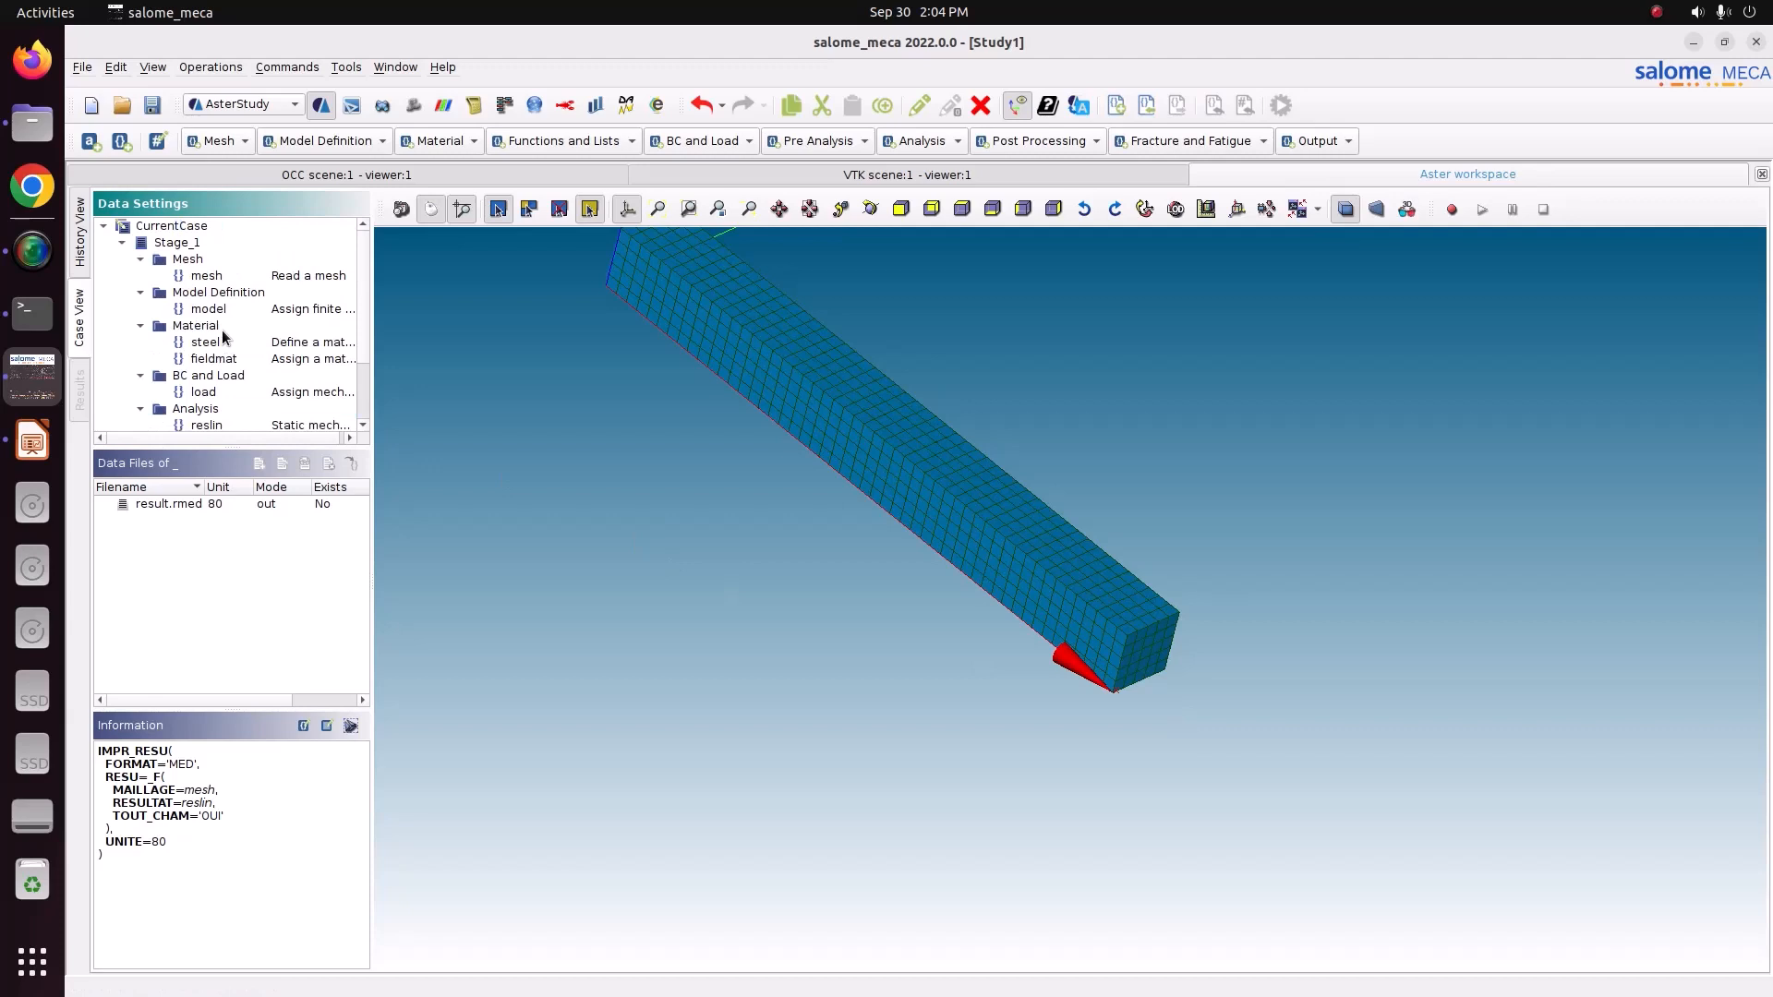
{"action": "left_click", "coordinate": [142, 107]}
Mark Stage_1 for execution, set auto refresh to 5 s and run the case.
{"action": "left_click", "coordinate": [81, 246]}
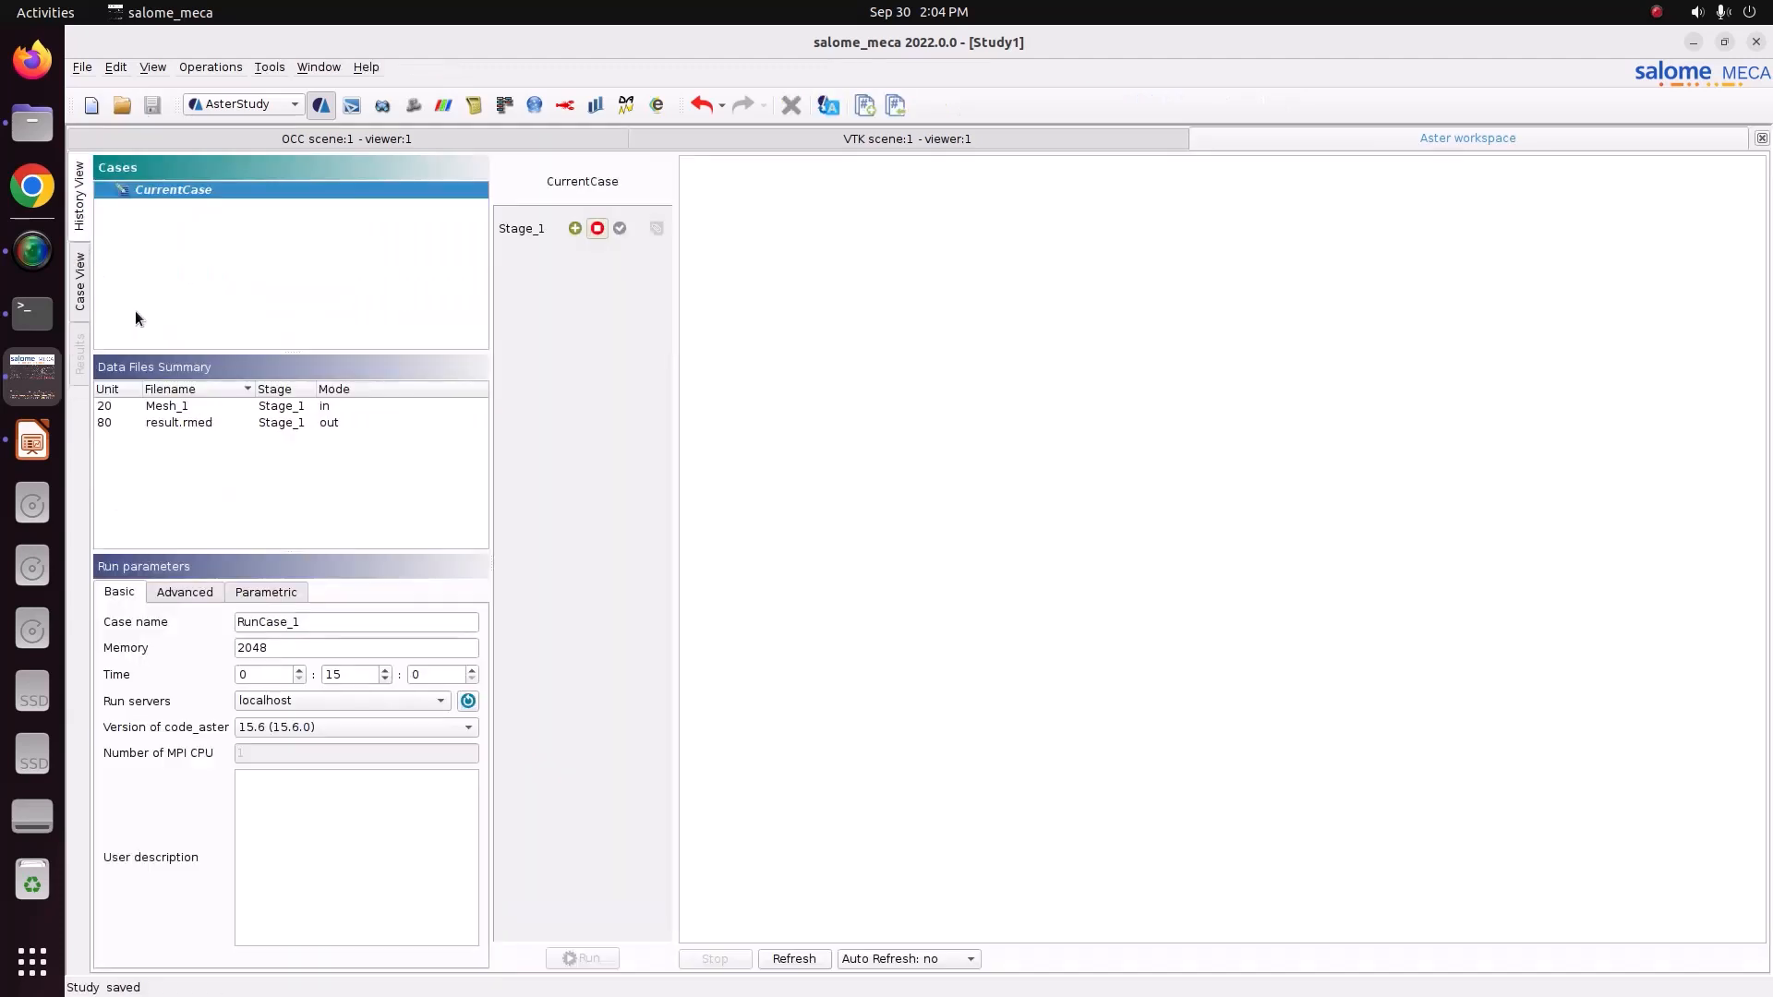
{"action": "left_click", "coordinate": [573, 229]}
{"action": "left_click", "coordinate": [660, 231]}
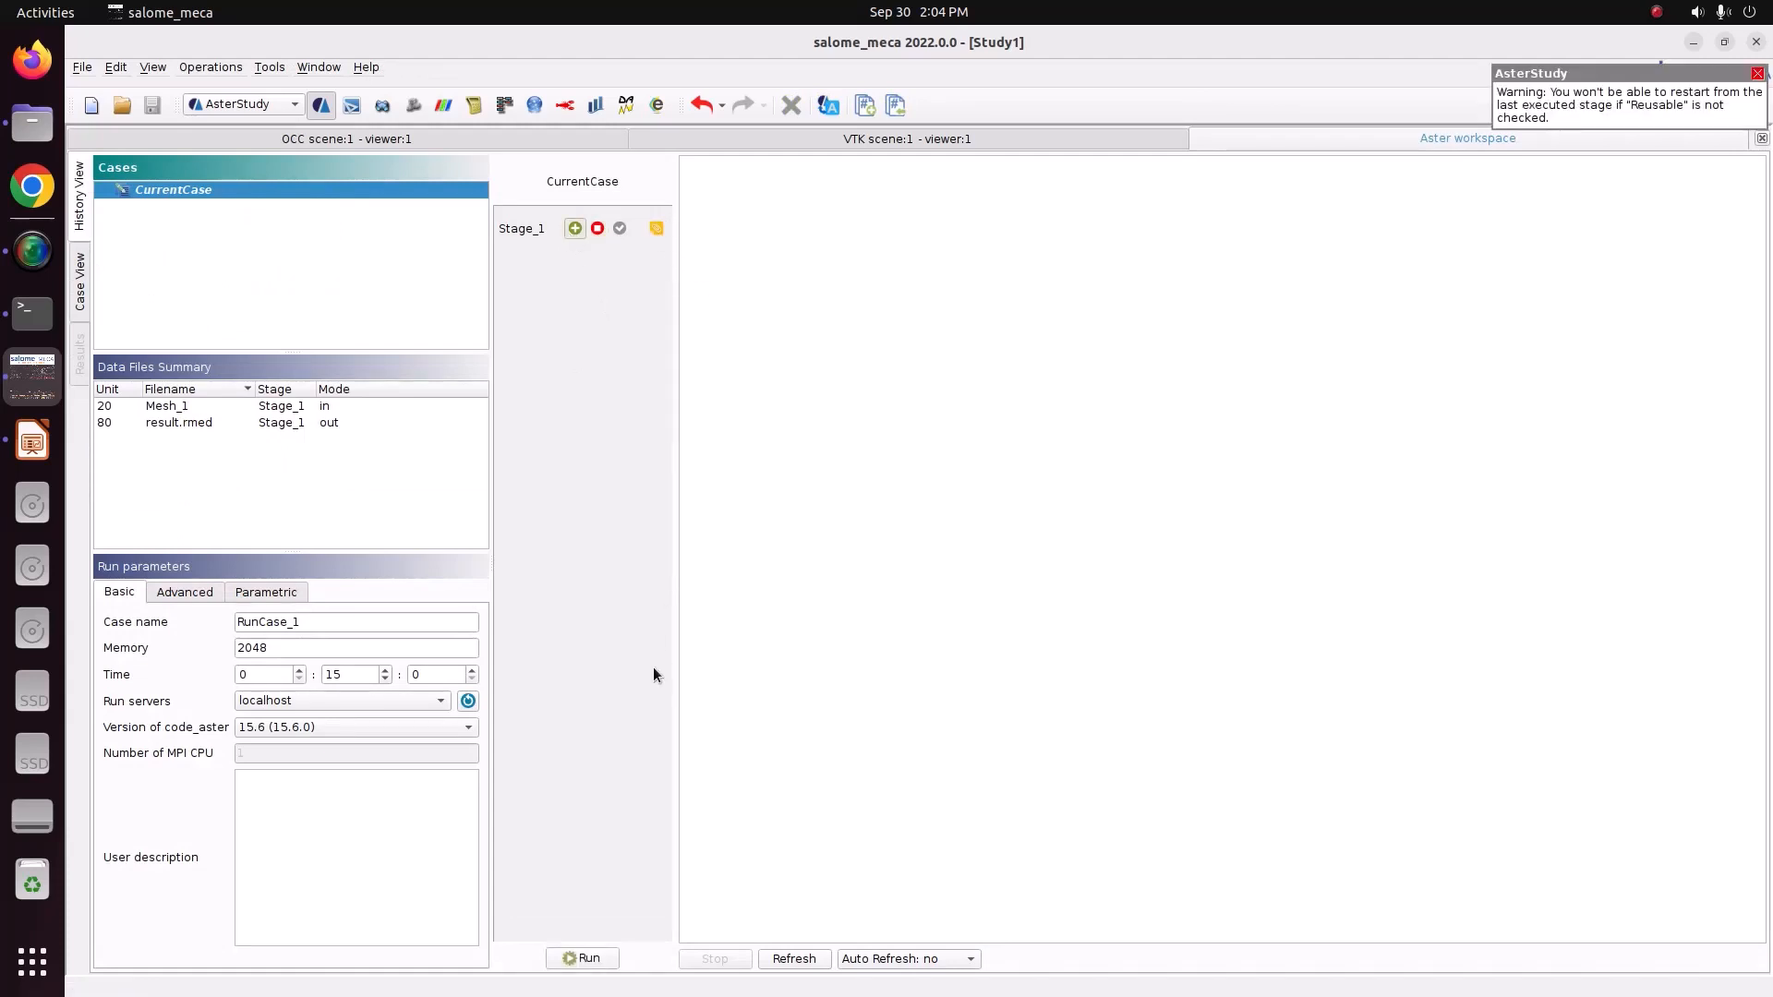
{"action": "left_click", "coordinate": [944, 960]}
{"action": "left_click", "coordinate": [950, 877]}
{"action": "left_click", "coordinate": [606, 958]}
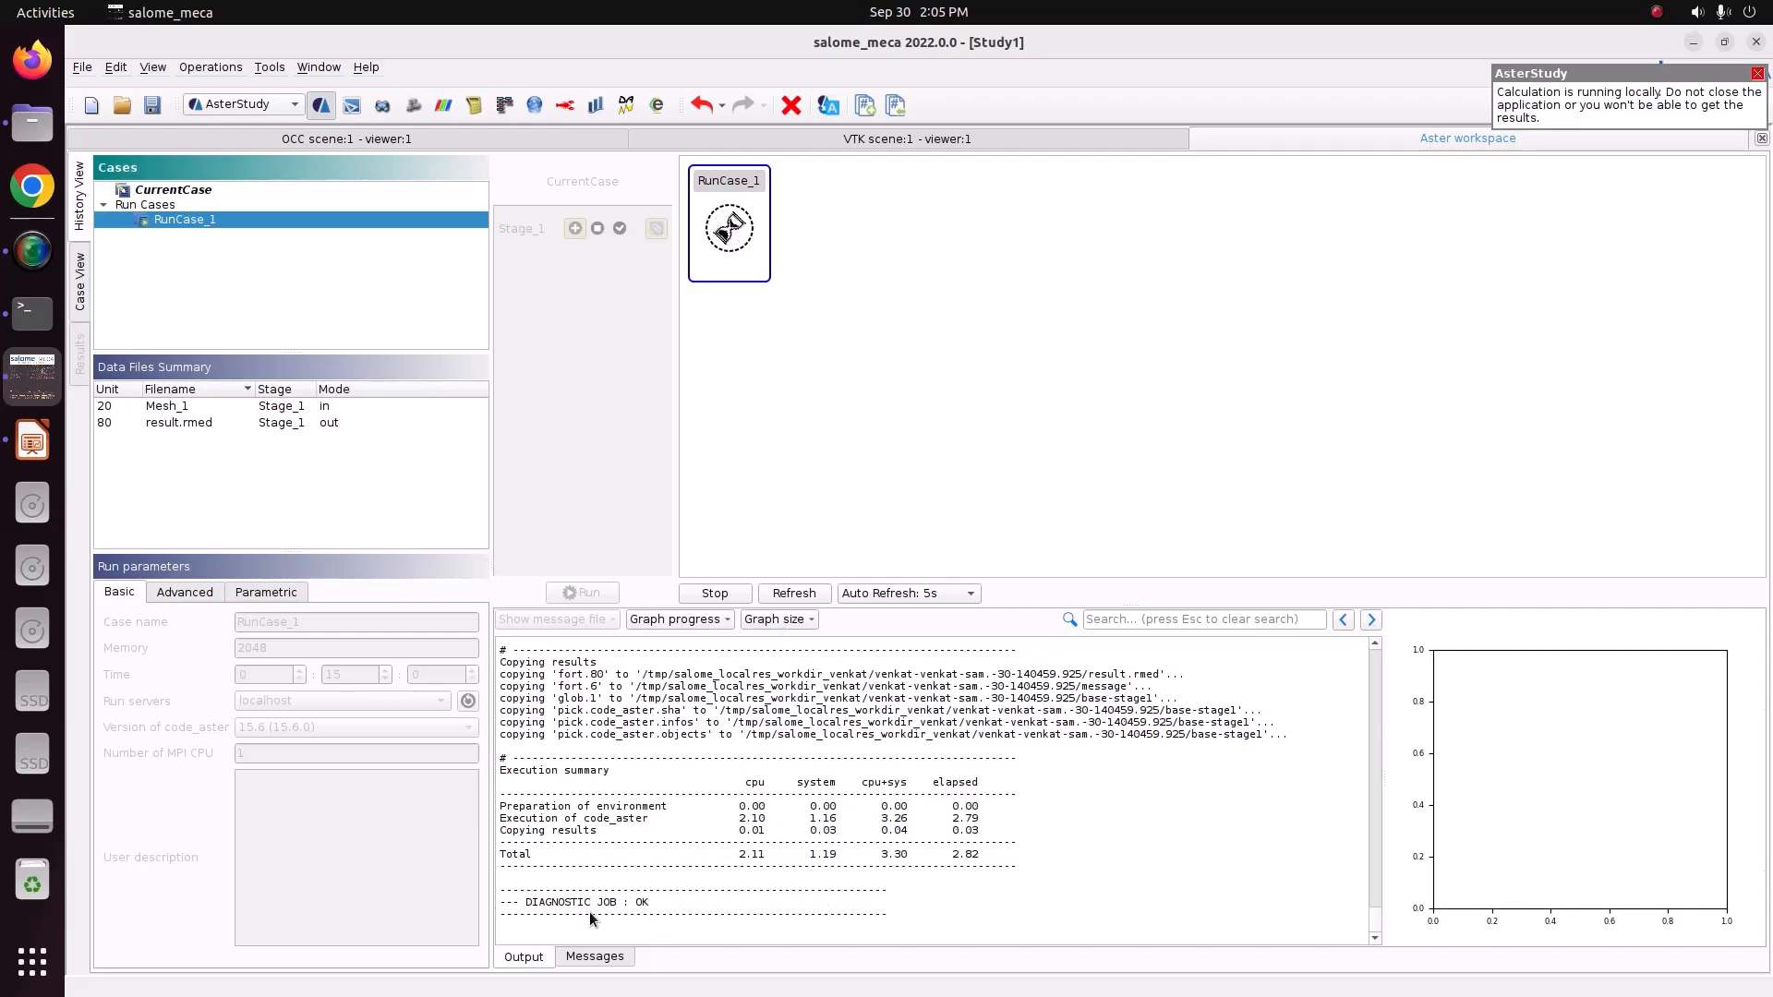
Review the run's messages and output log.
{"action": "left_click", "coordinate": [602, 959]}
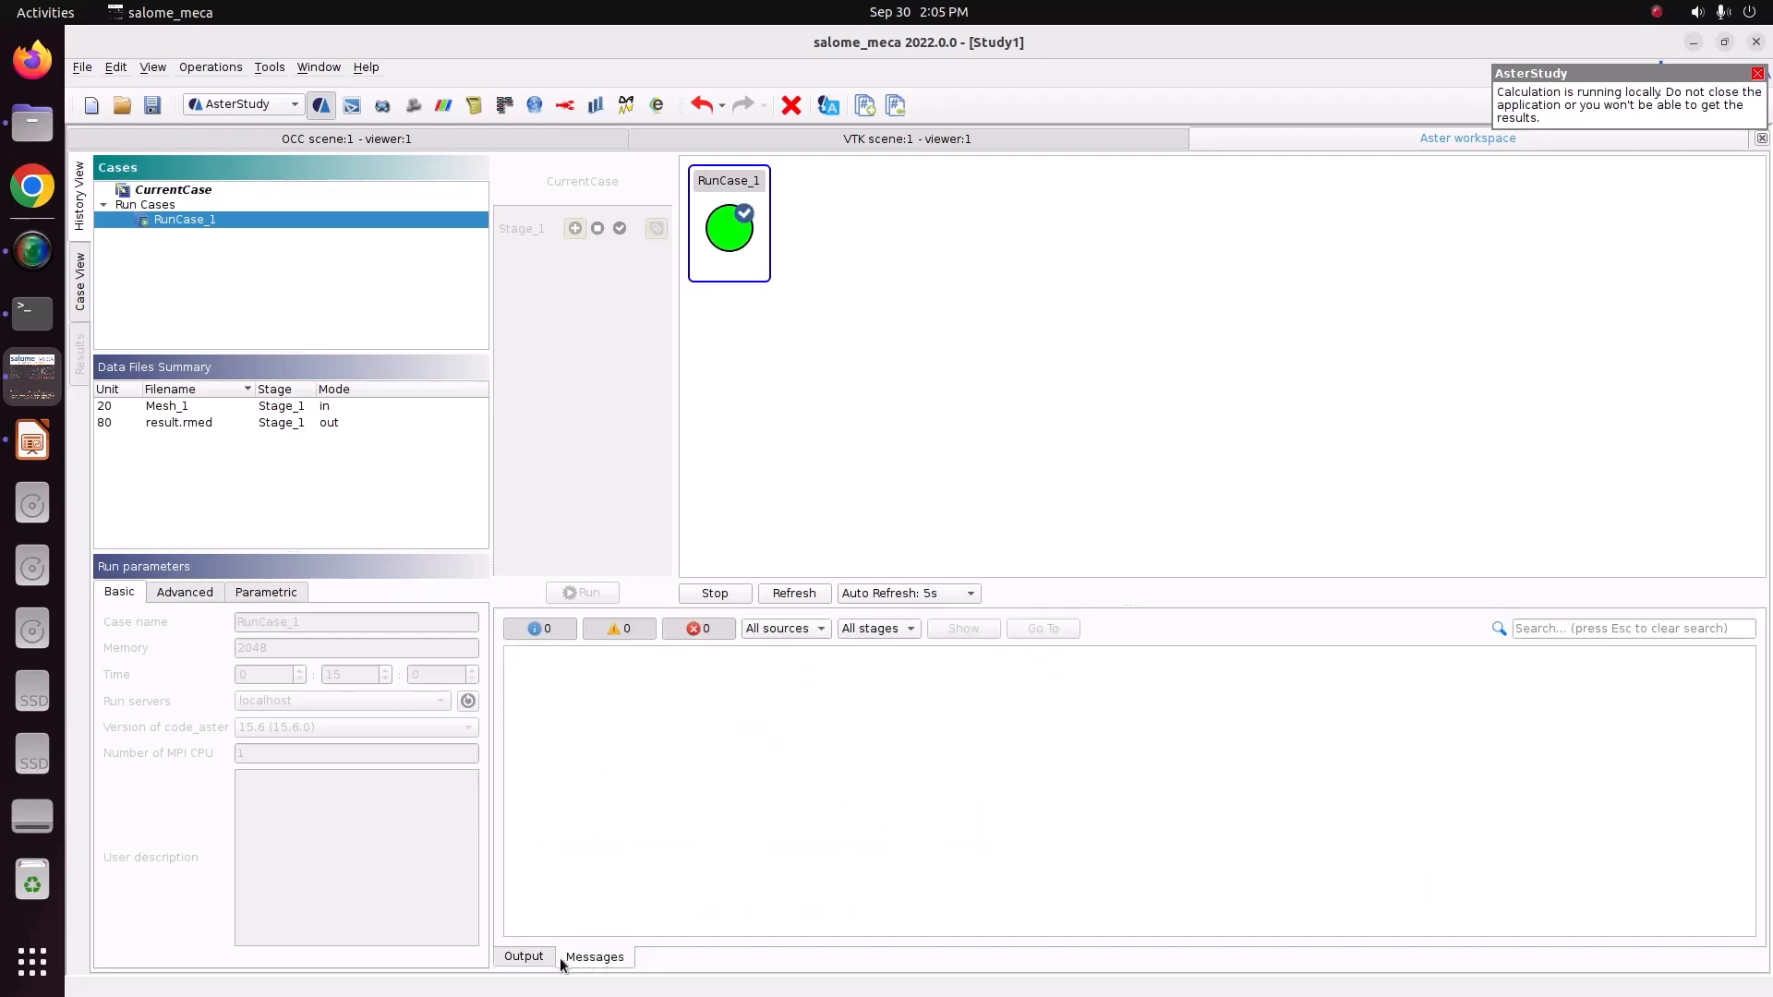
{"action": "left_click", "coordinate": [525, 960]}
{"action": "scroll", "coordinate": [1000, 806], "scroll_direction": "down", "scroll_amount": 4}
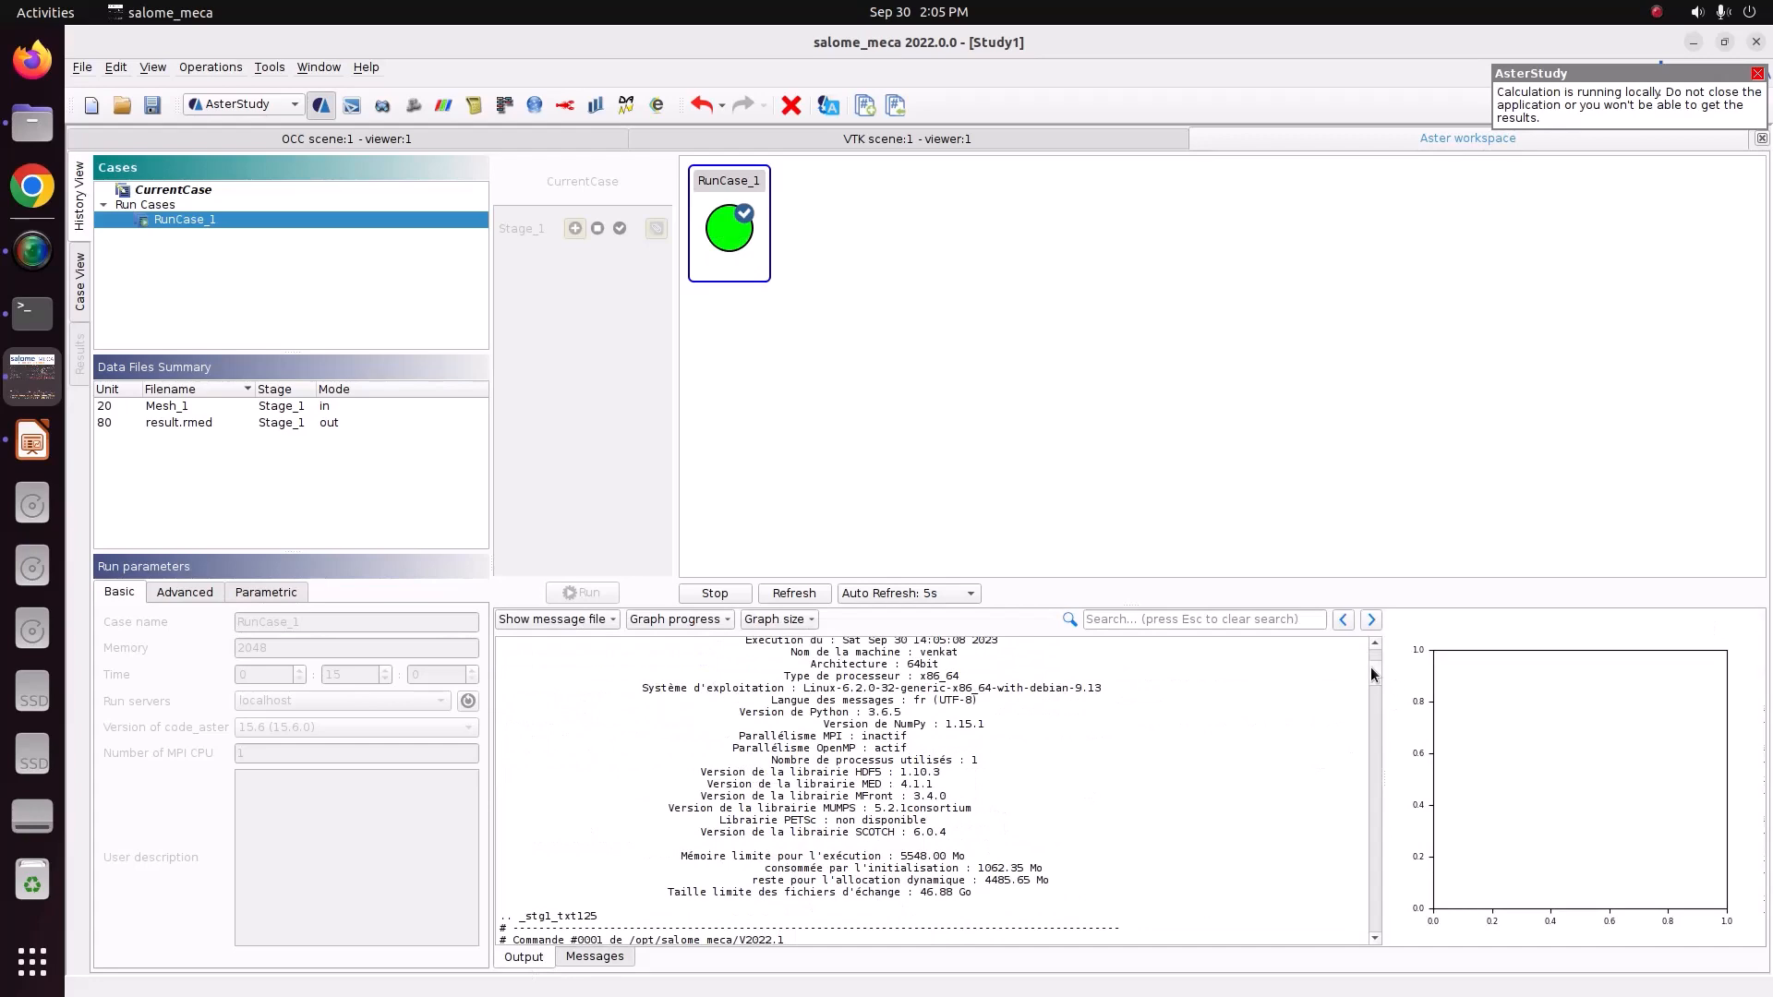
{"action": "left_click_drag", "start_coordinate": [1372, 669], "coordinate": [1393, 963]}
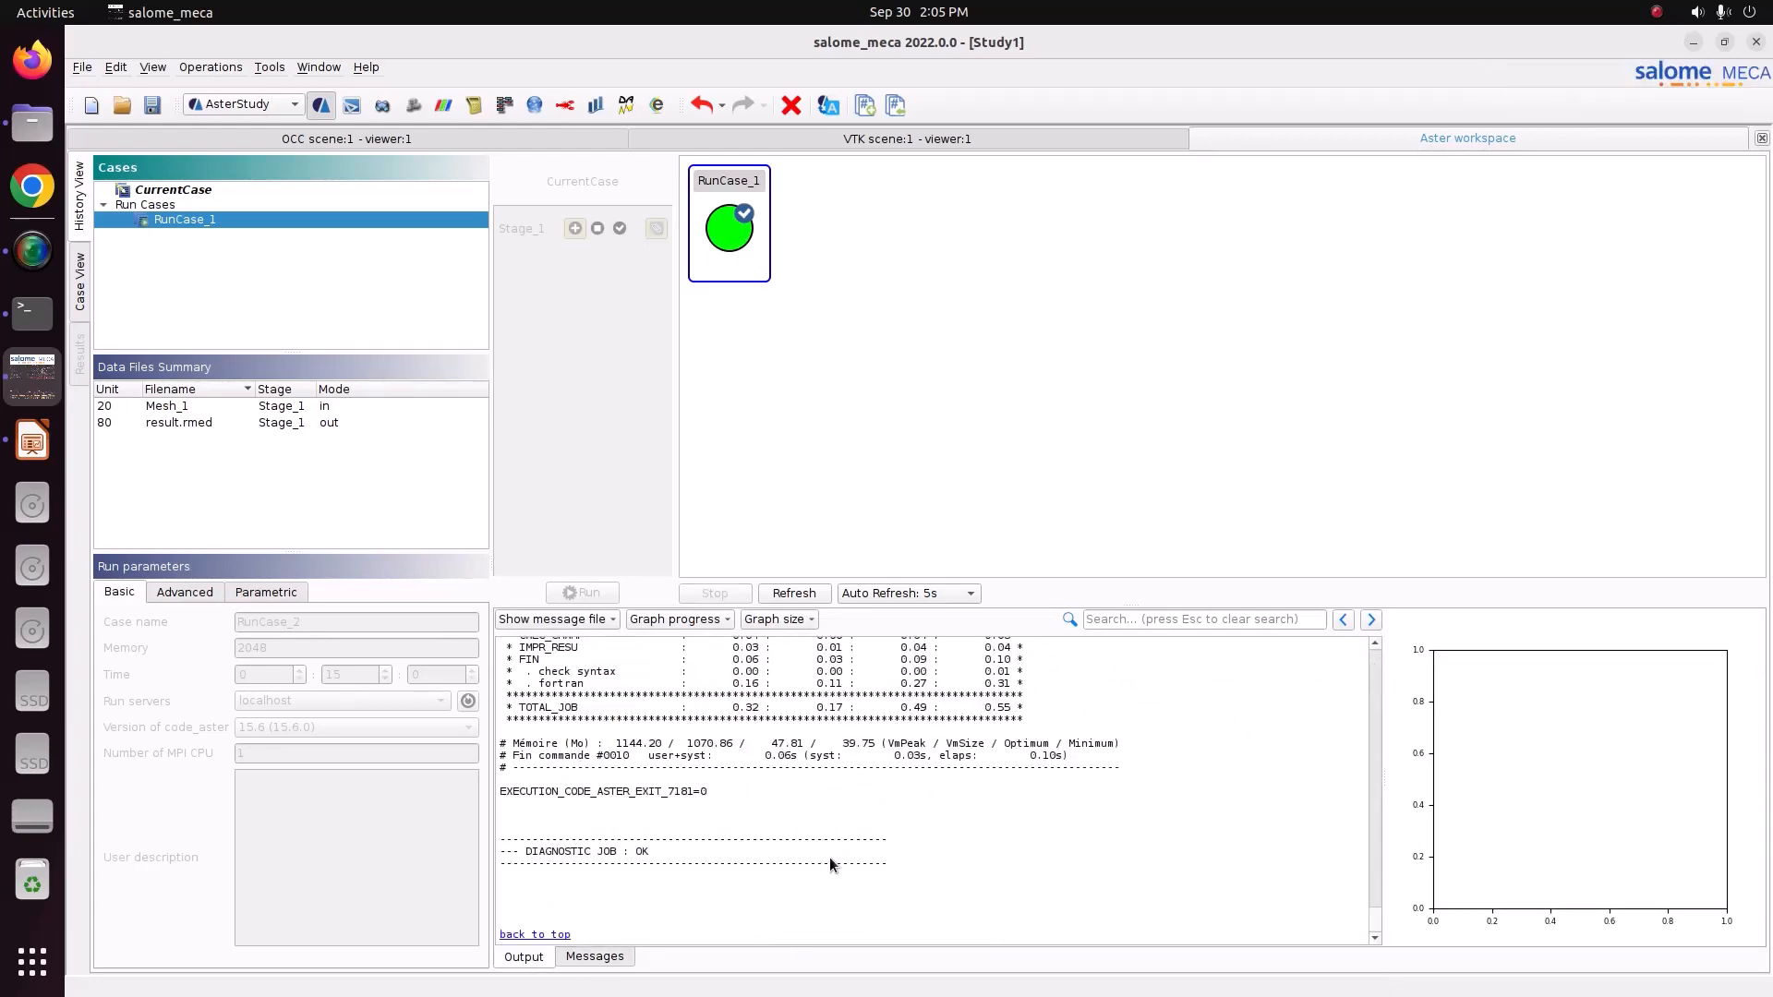
Switch to the ParaVIS module and open result.rmed from the 2_bar_gavity_load folder.
{"action": "left_click", "coordinate": [269, 106]}
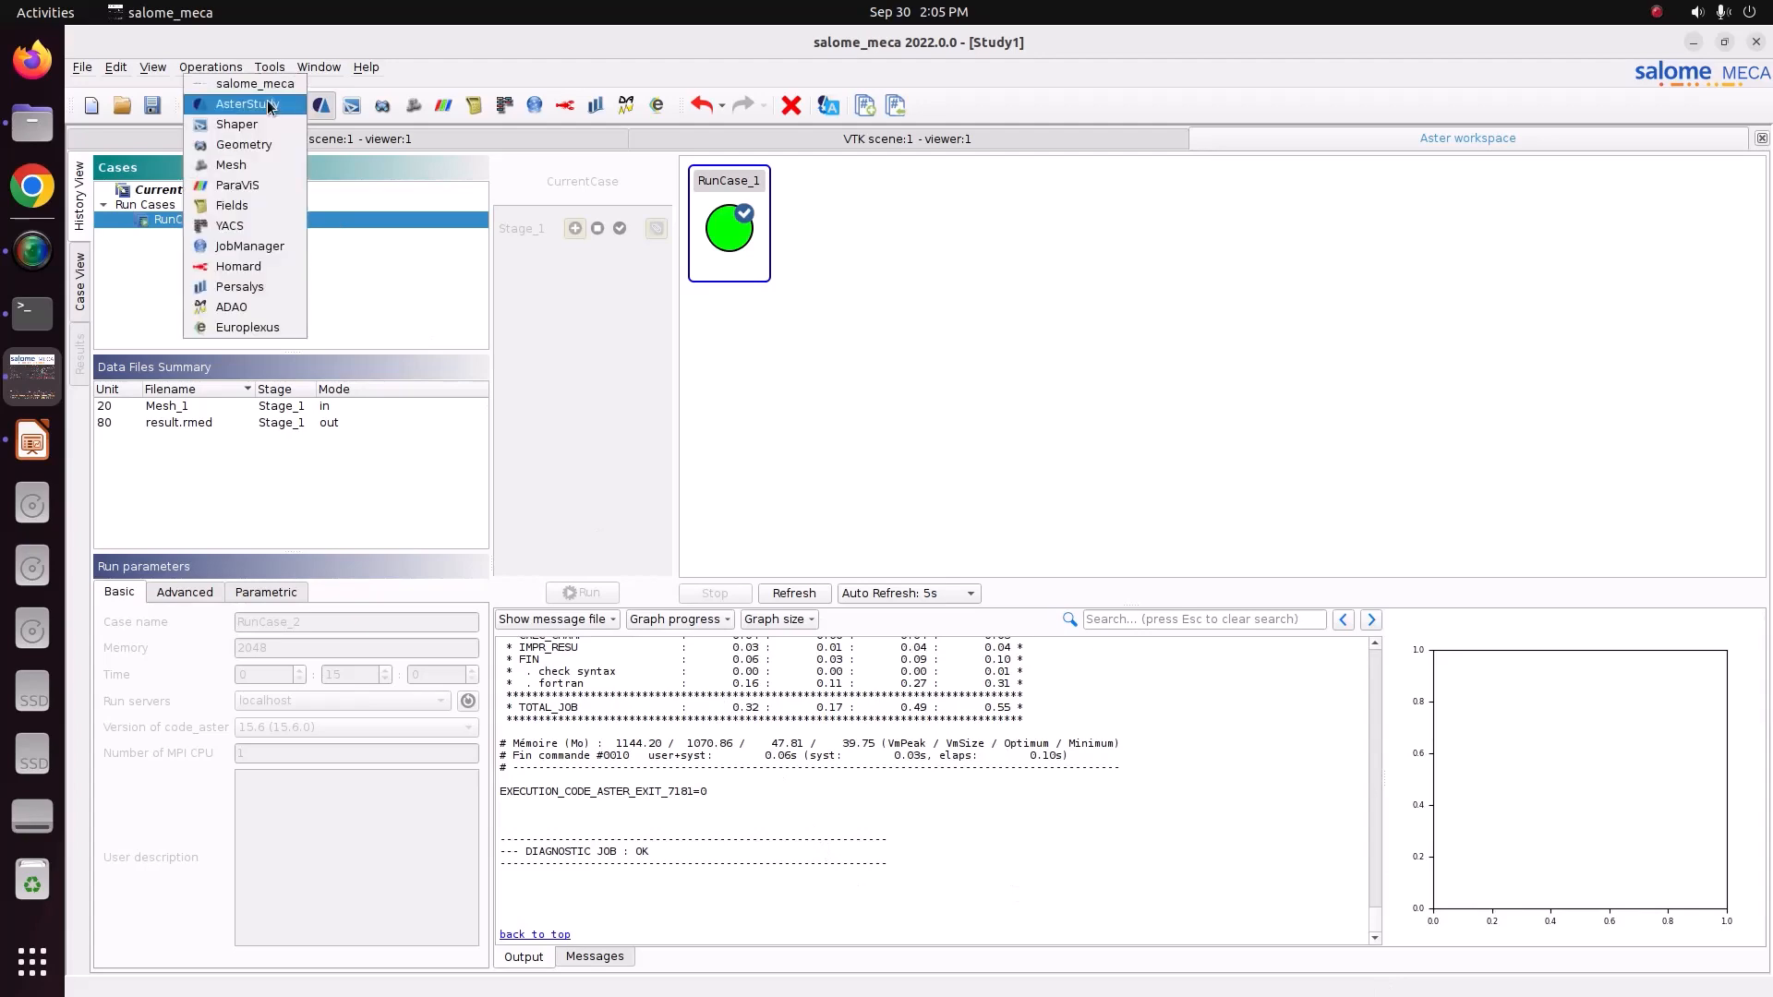
{"action": "left_click", "coordinate": [271, 186]}
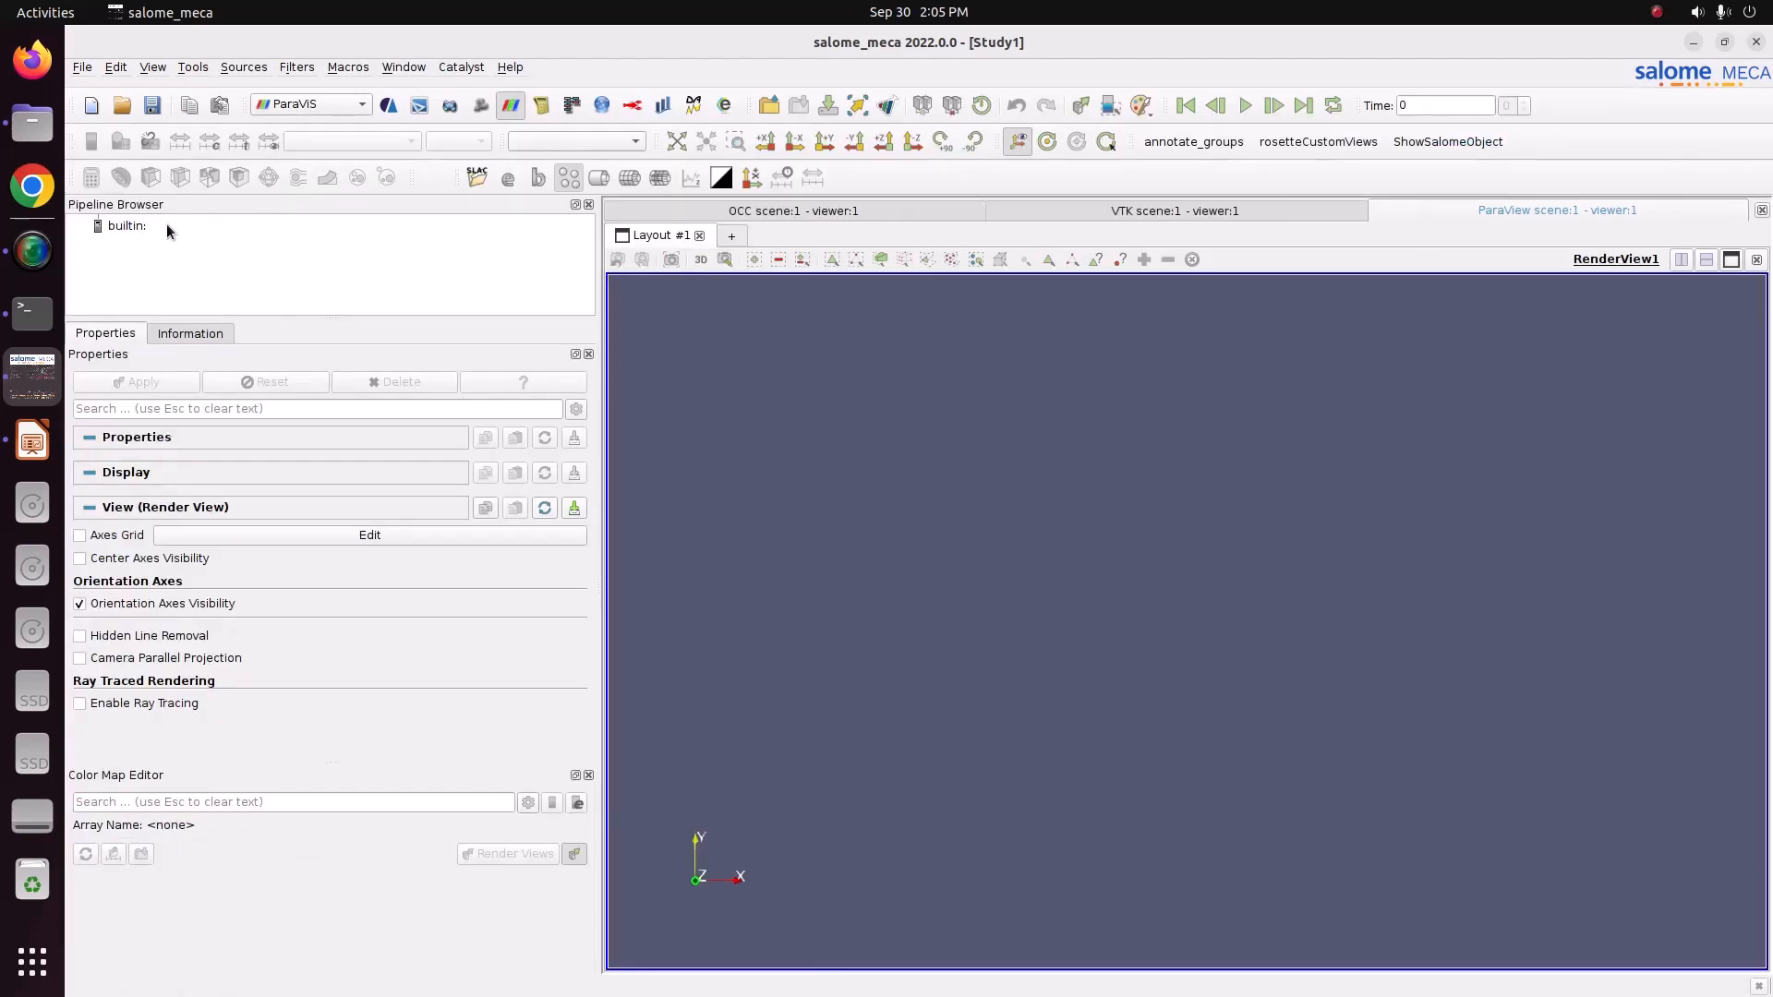
{"action": "right_click", "coordinate": [150, 225]}
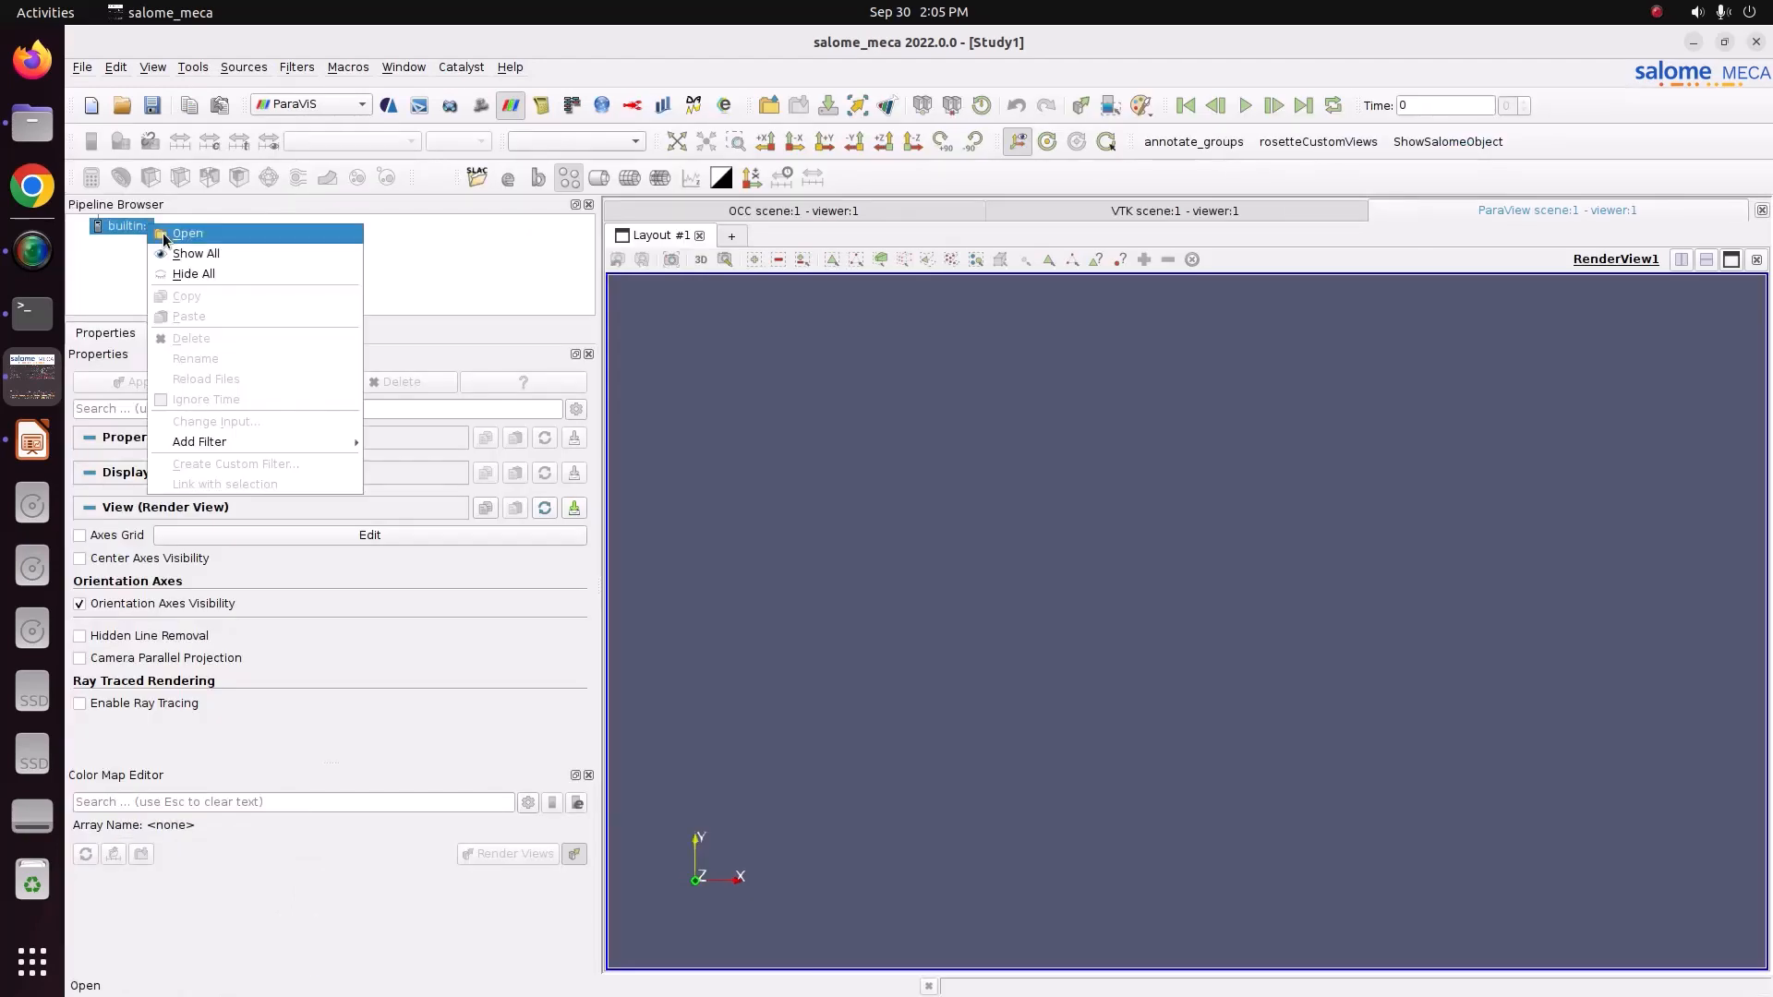
{"action": "left_click", "coordinate": [166, 238]}
{"action": "left_click", "coordinate": [812, 363]}
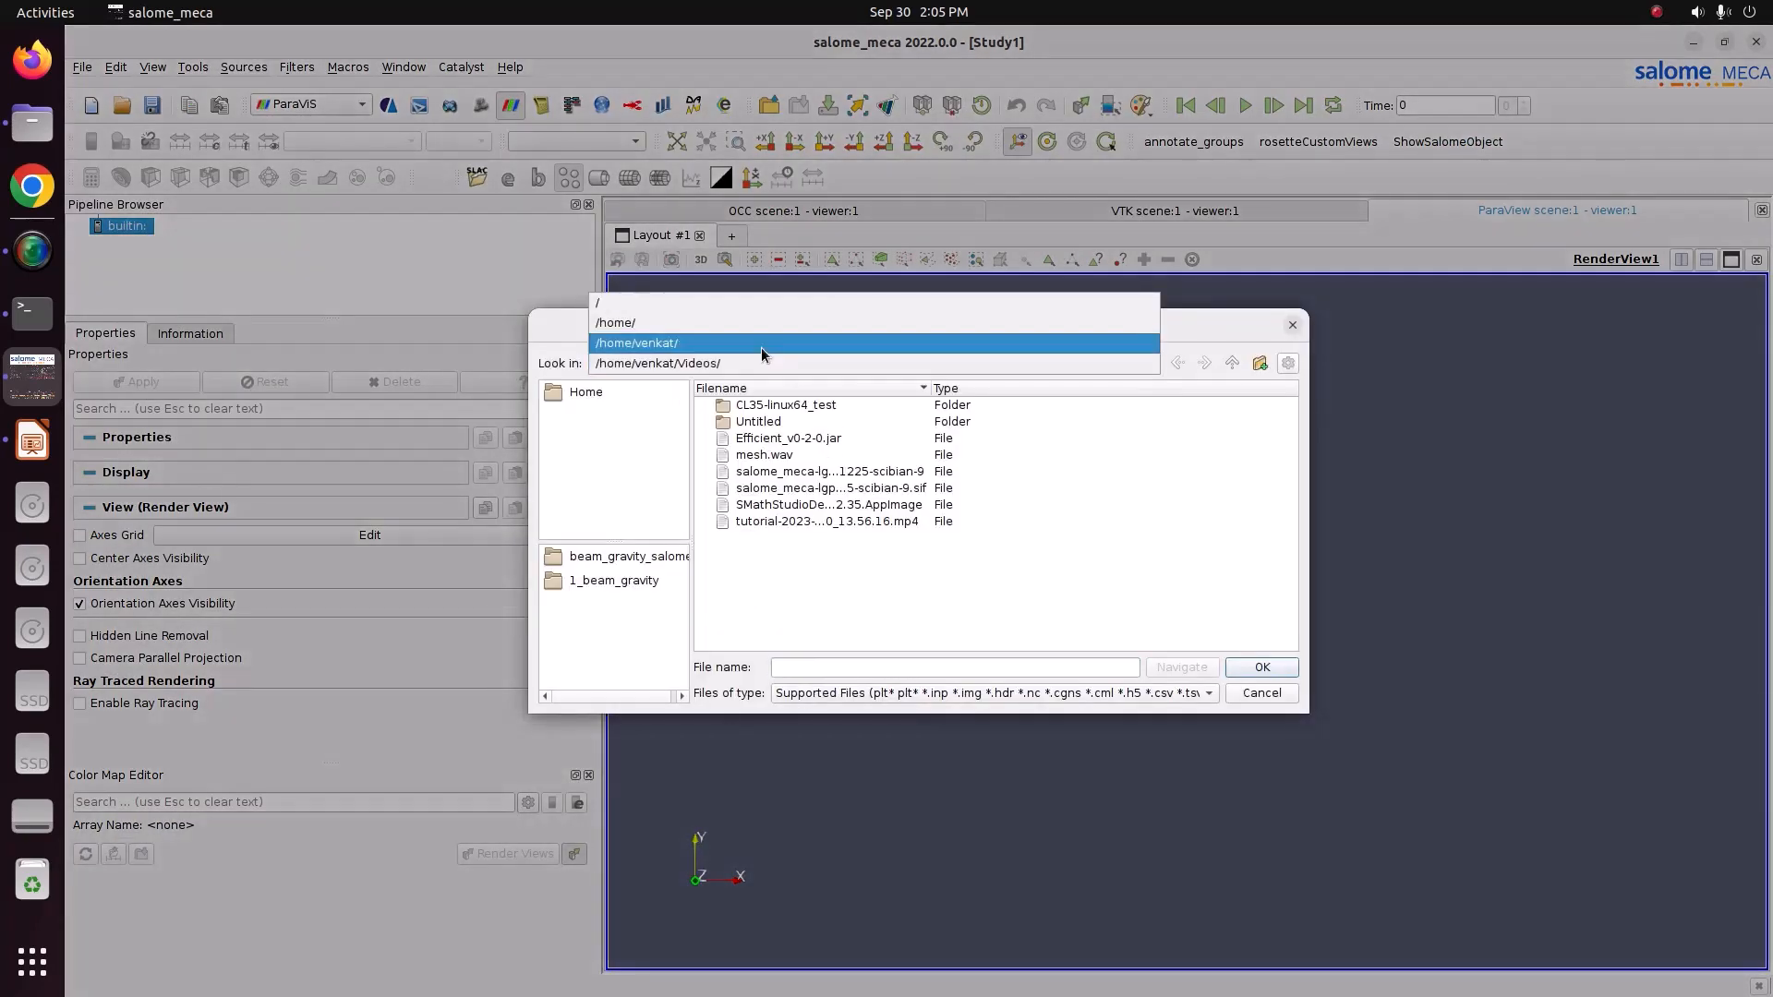
{"action": "left_click", "coordinate": [763, 344]}
{"action": "double_click", "coordinate": [763, 573]}
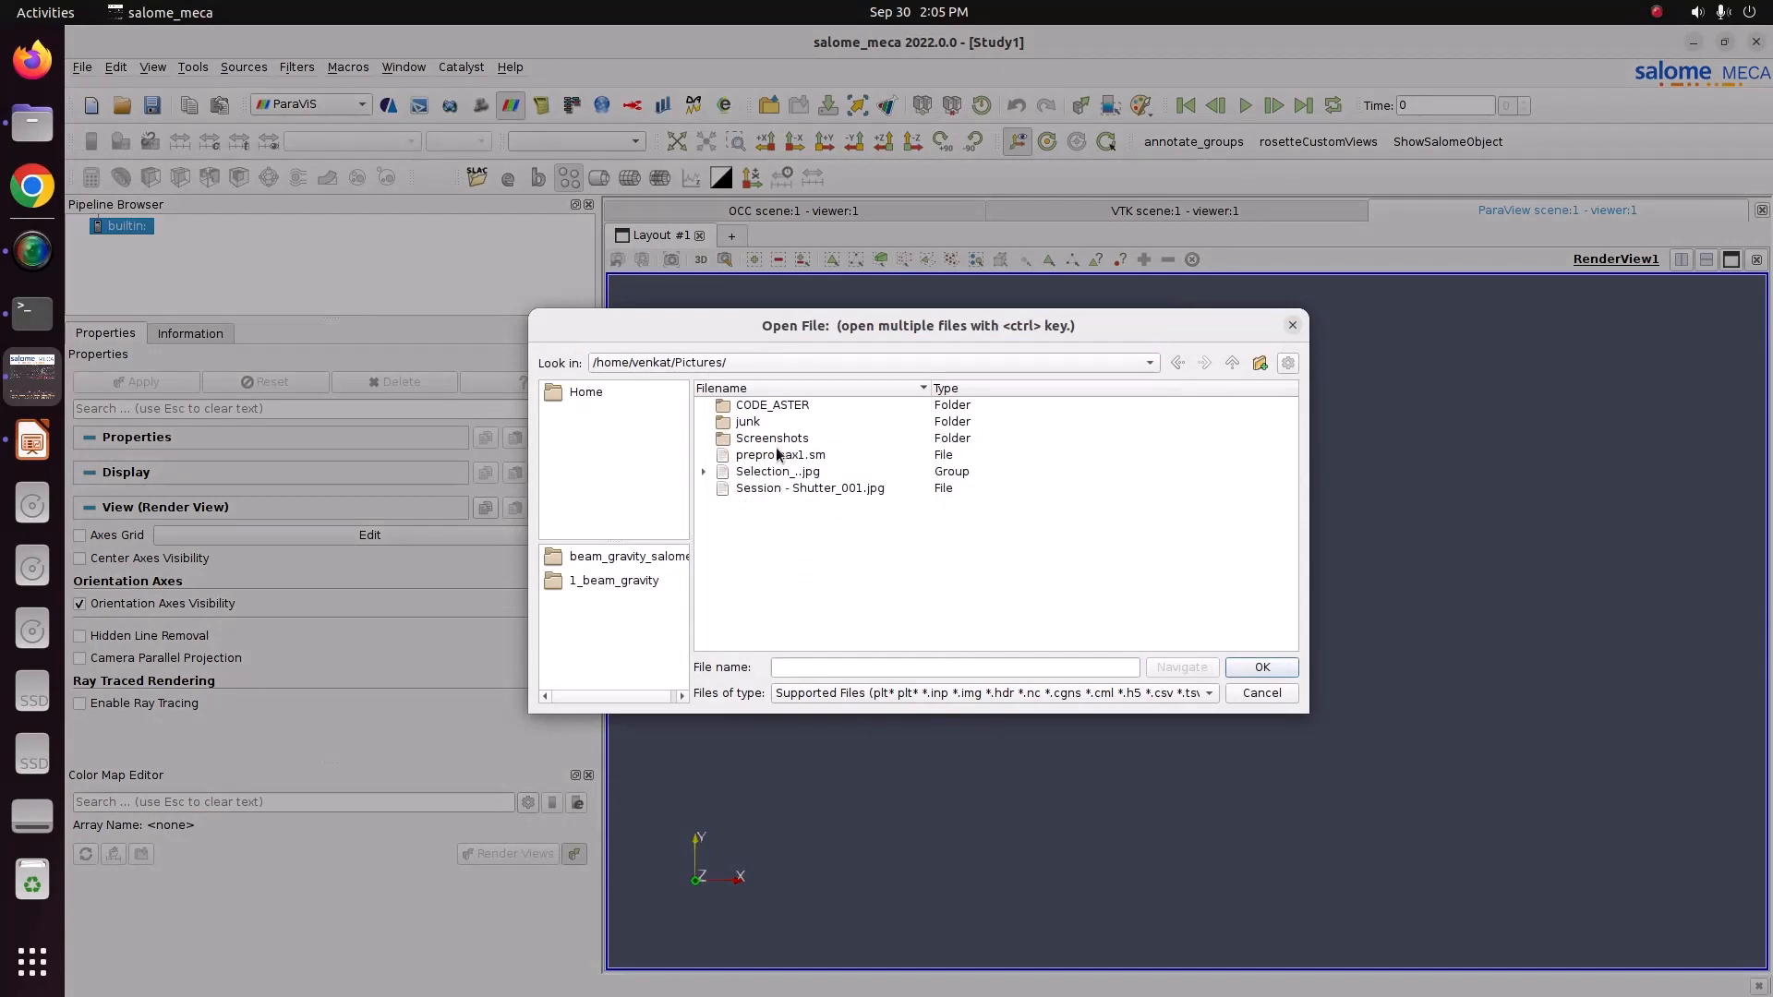
{"action": "double_click", "coordinate": [768, 406]}
{"action": "double_click", "coordinate": [771, 410]}
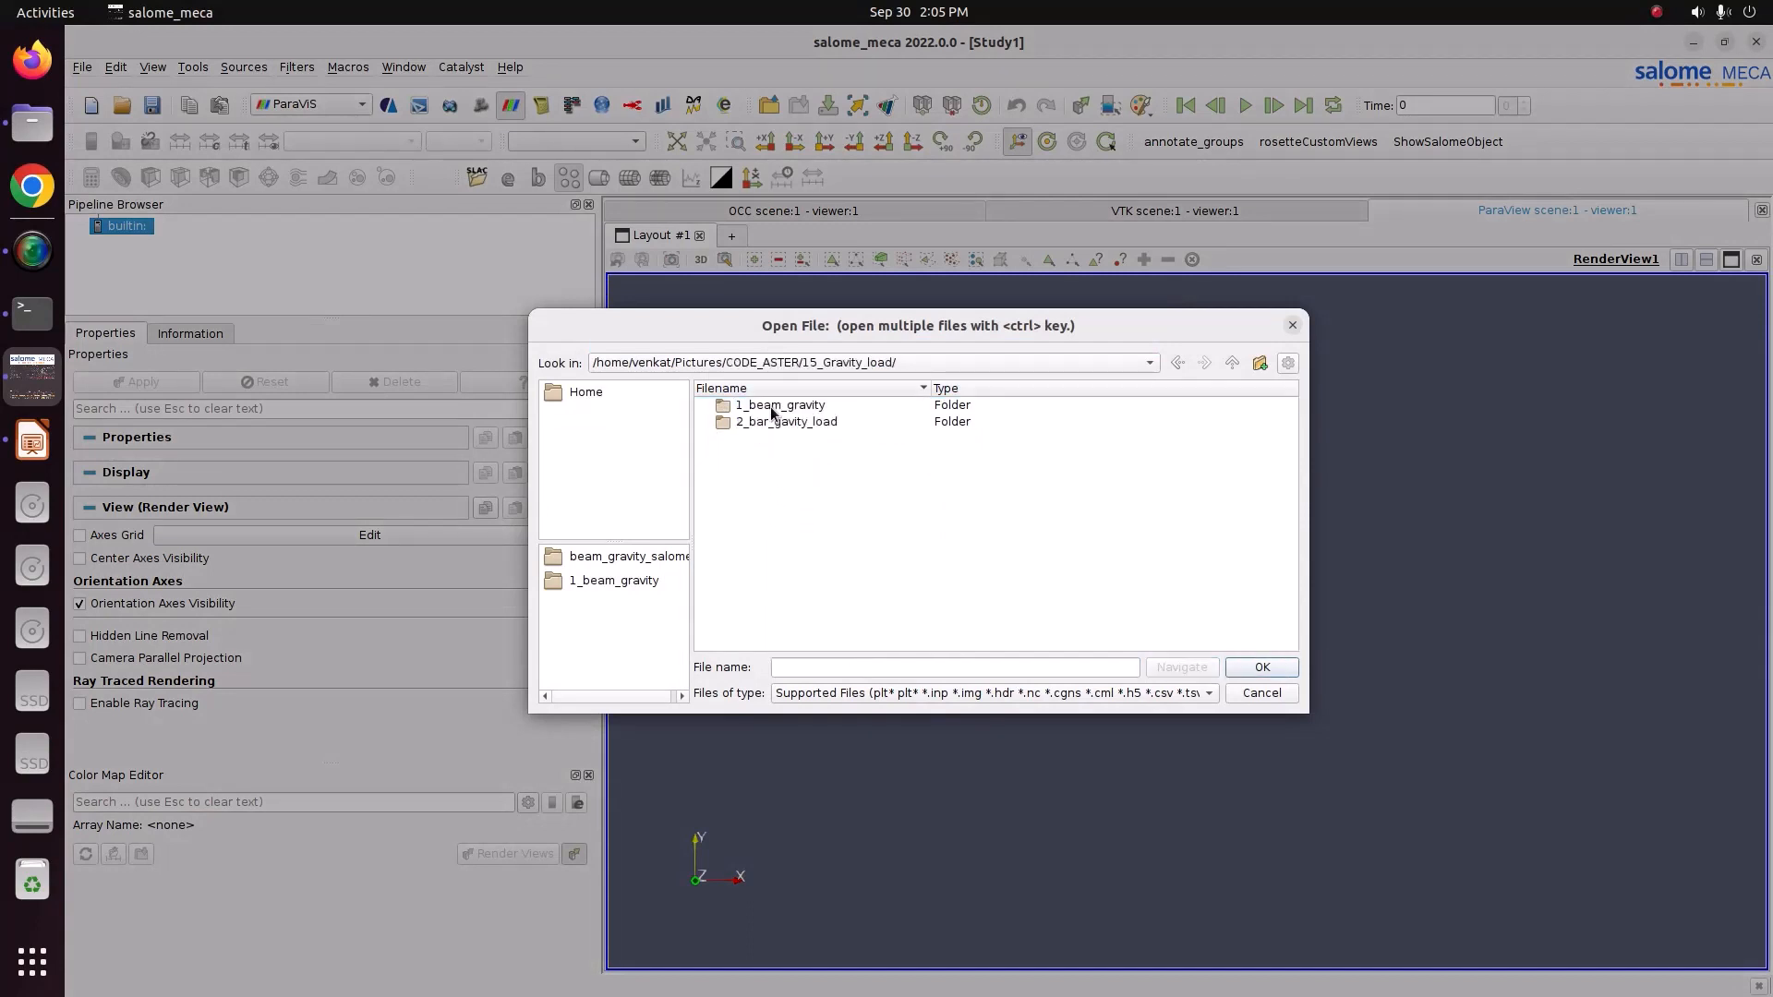
{"action": "double_click", "coordinate": [778, 423]}
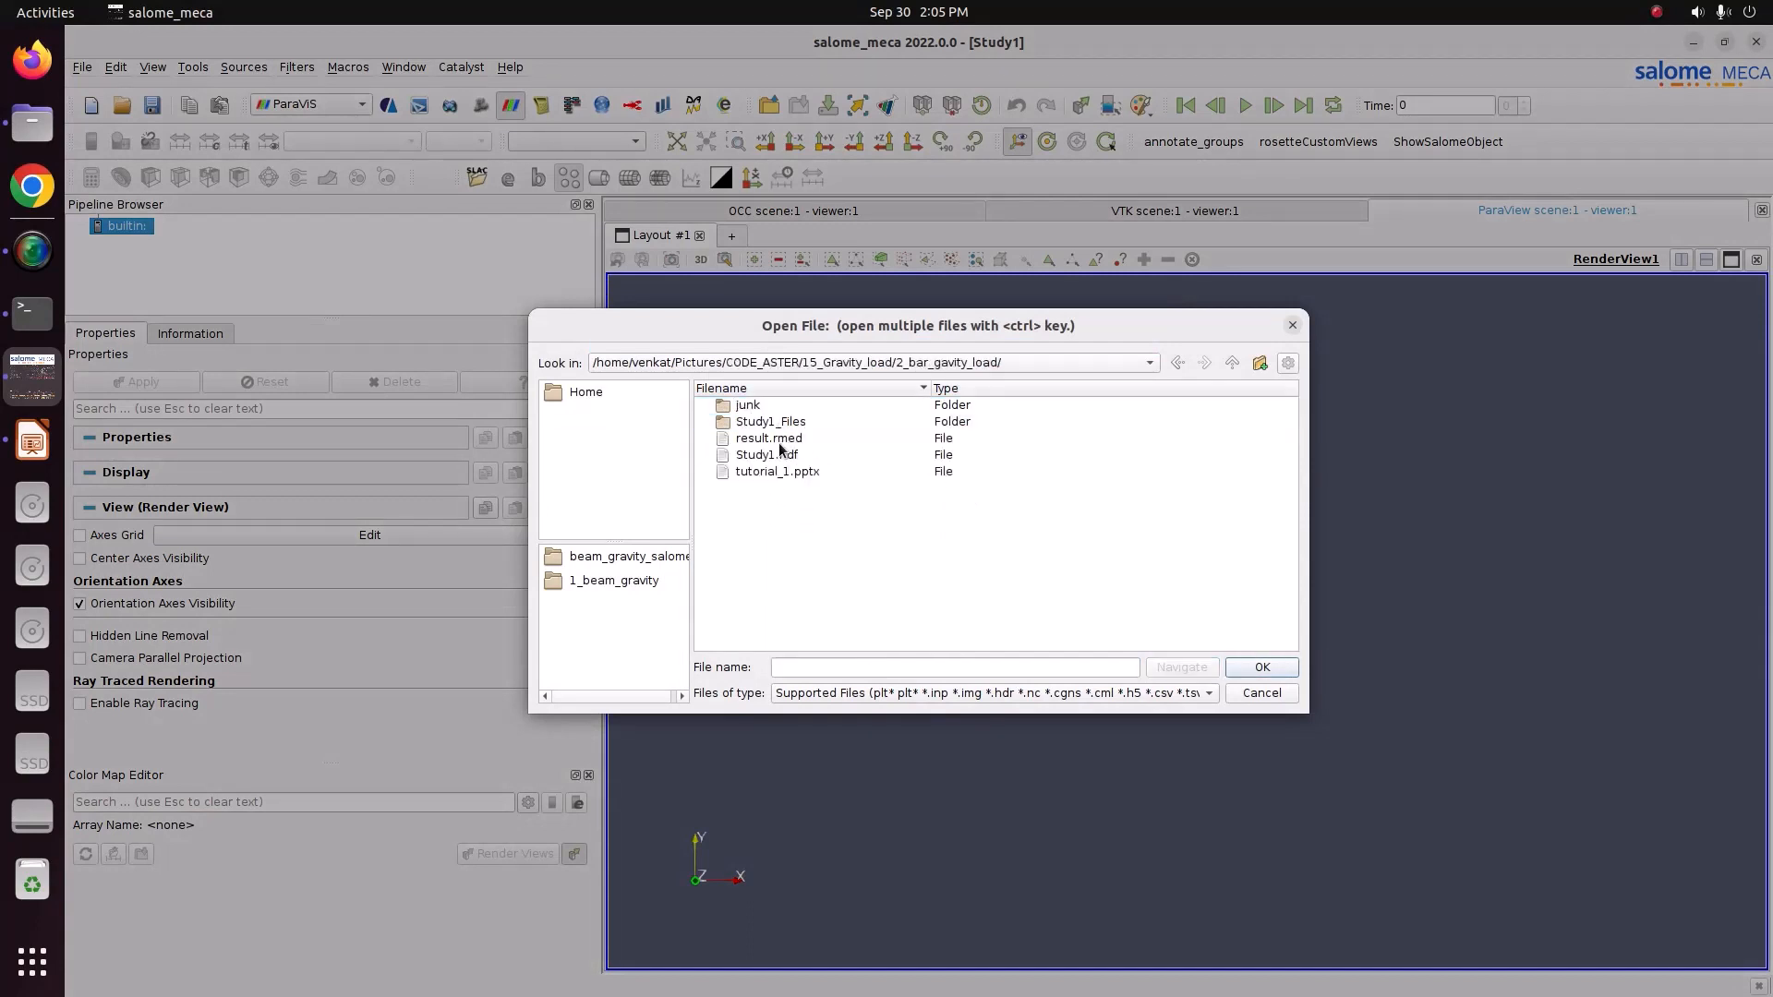
{"action": "left_click", "coordinate": [754, 441]}
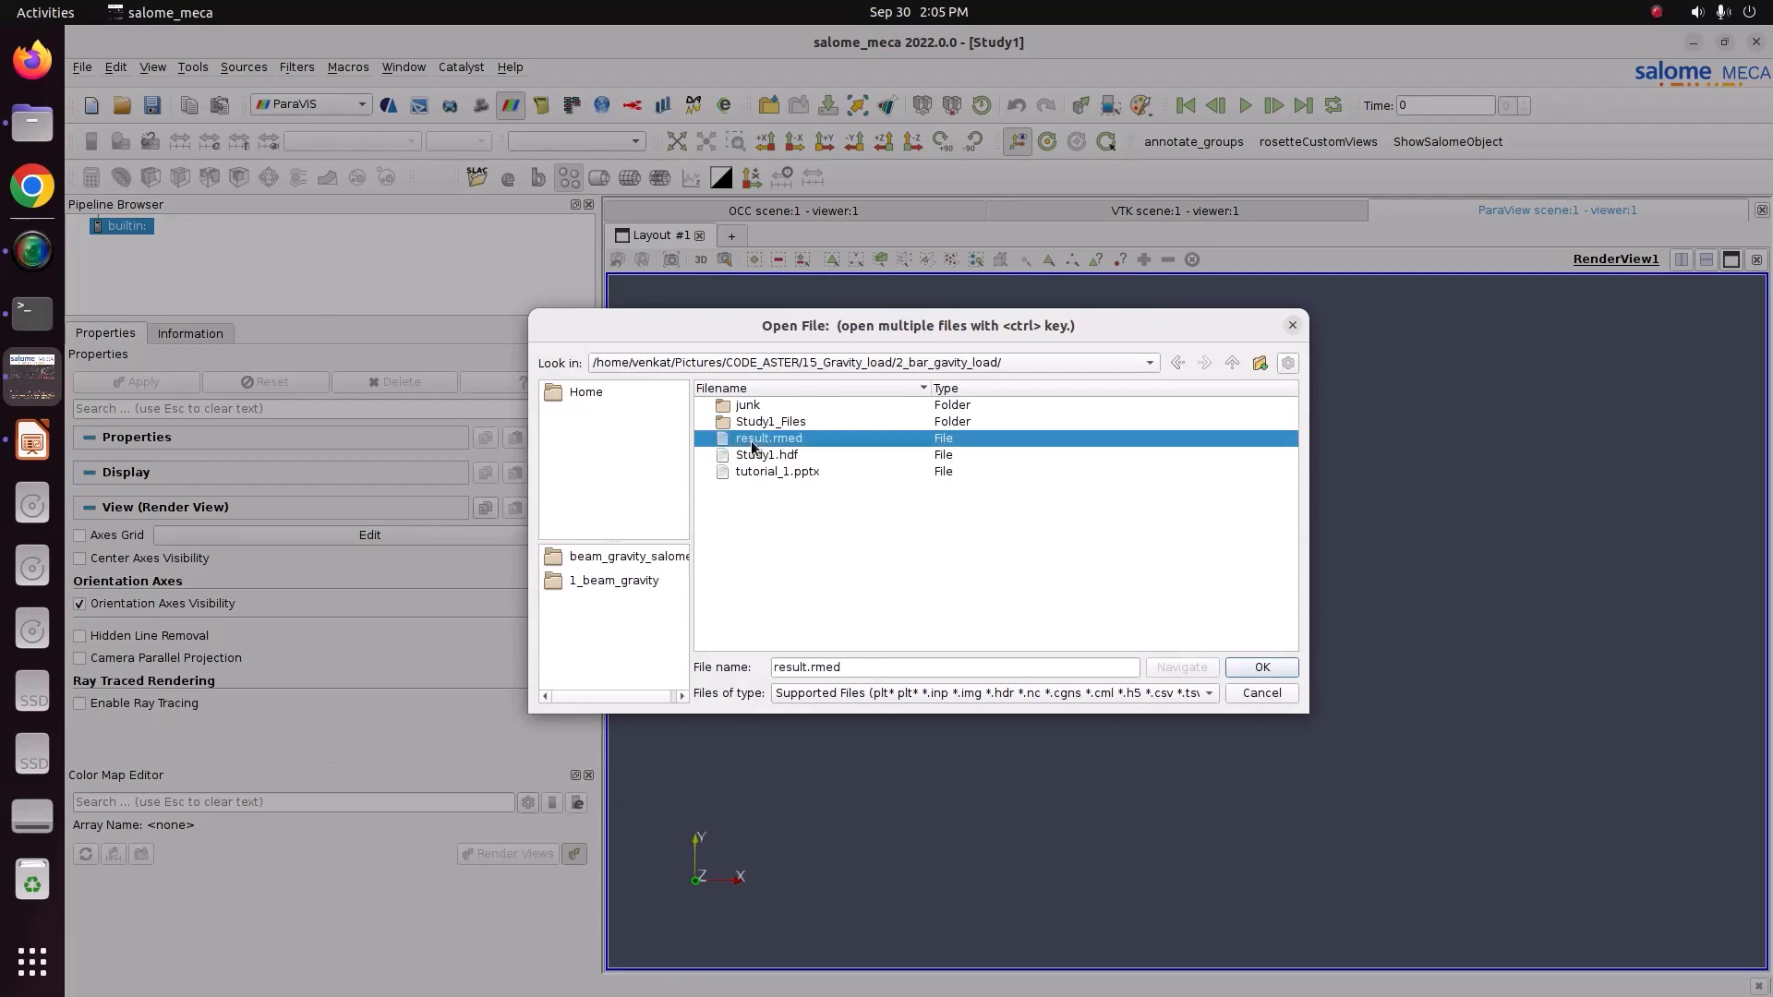
{"action": "left_click", "coordinate": [1261, 667]}
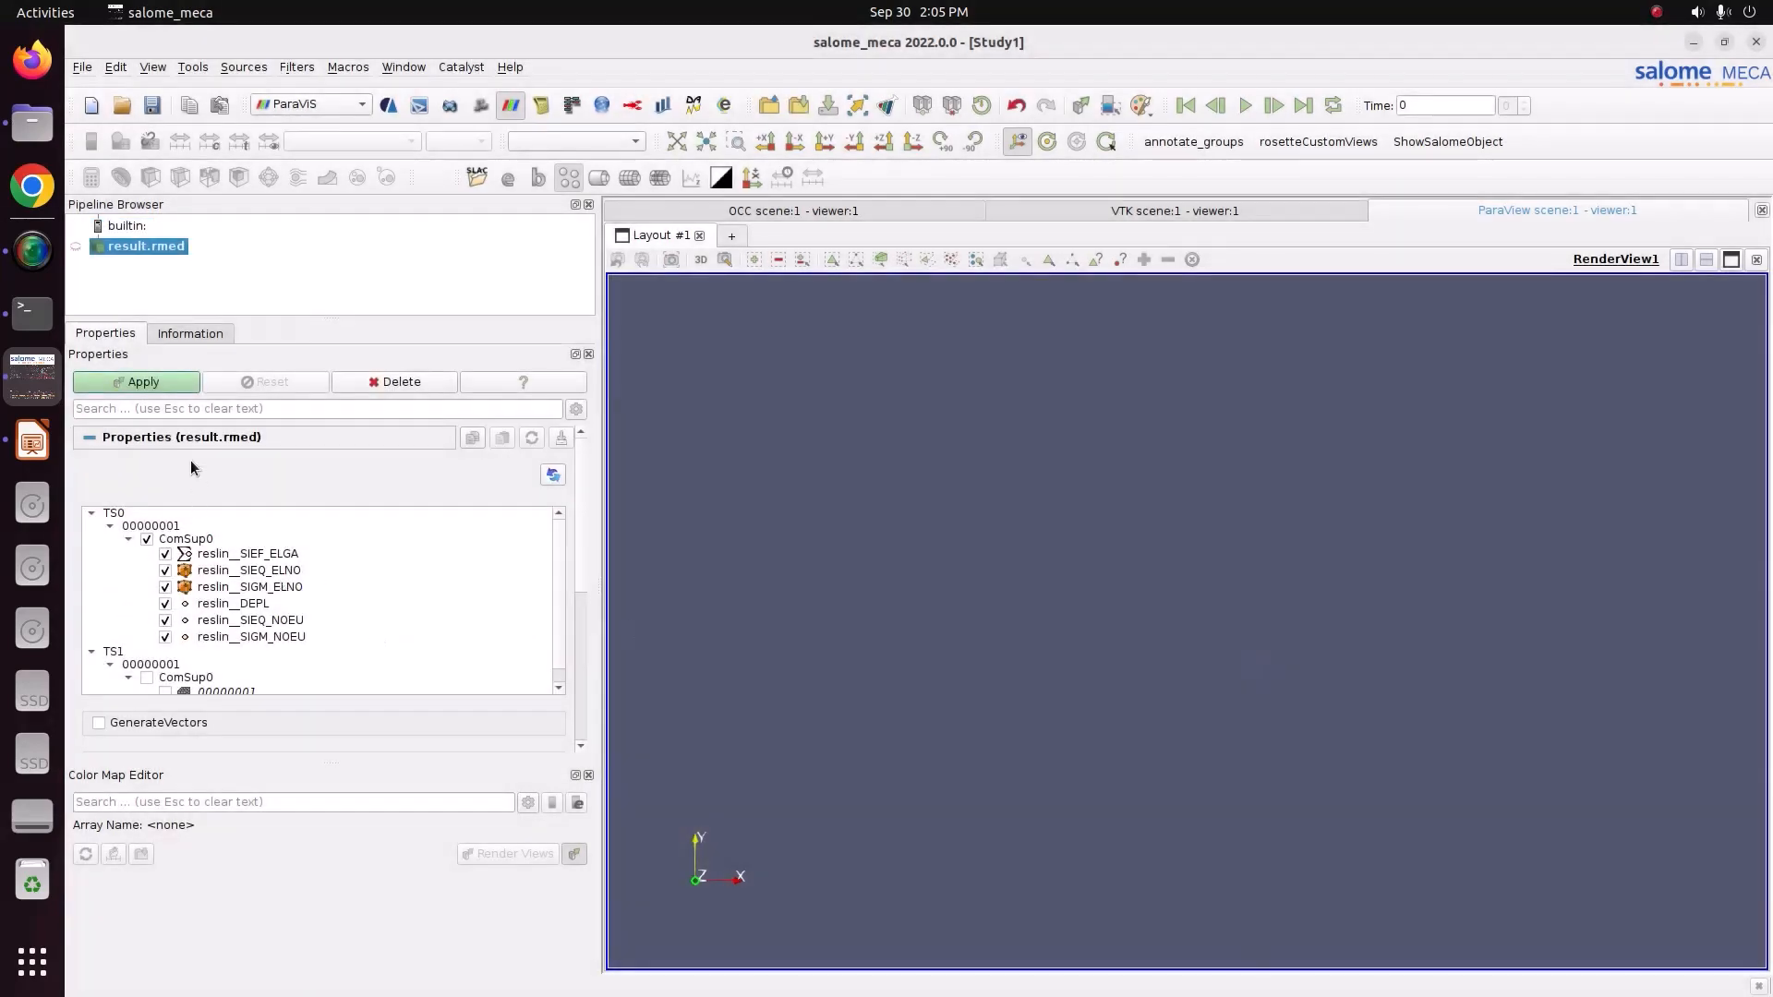
Load the result, colour the bar by reslin__DEPL and place its colour legend at the top-left of the view.
{"action": "left_click", "coordinate": [163, 388]}
{"action": "left_click_drag", "start_coordinate": [912, 538], "coordinate": [1265, 548]}
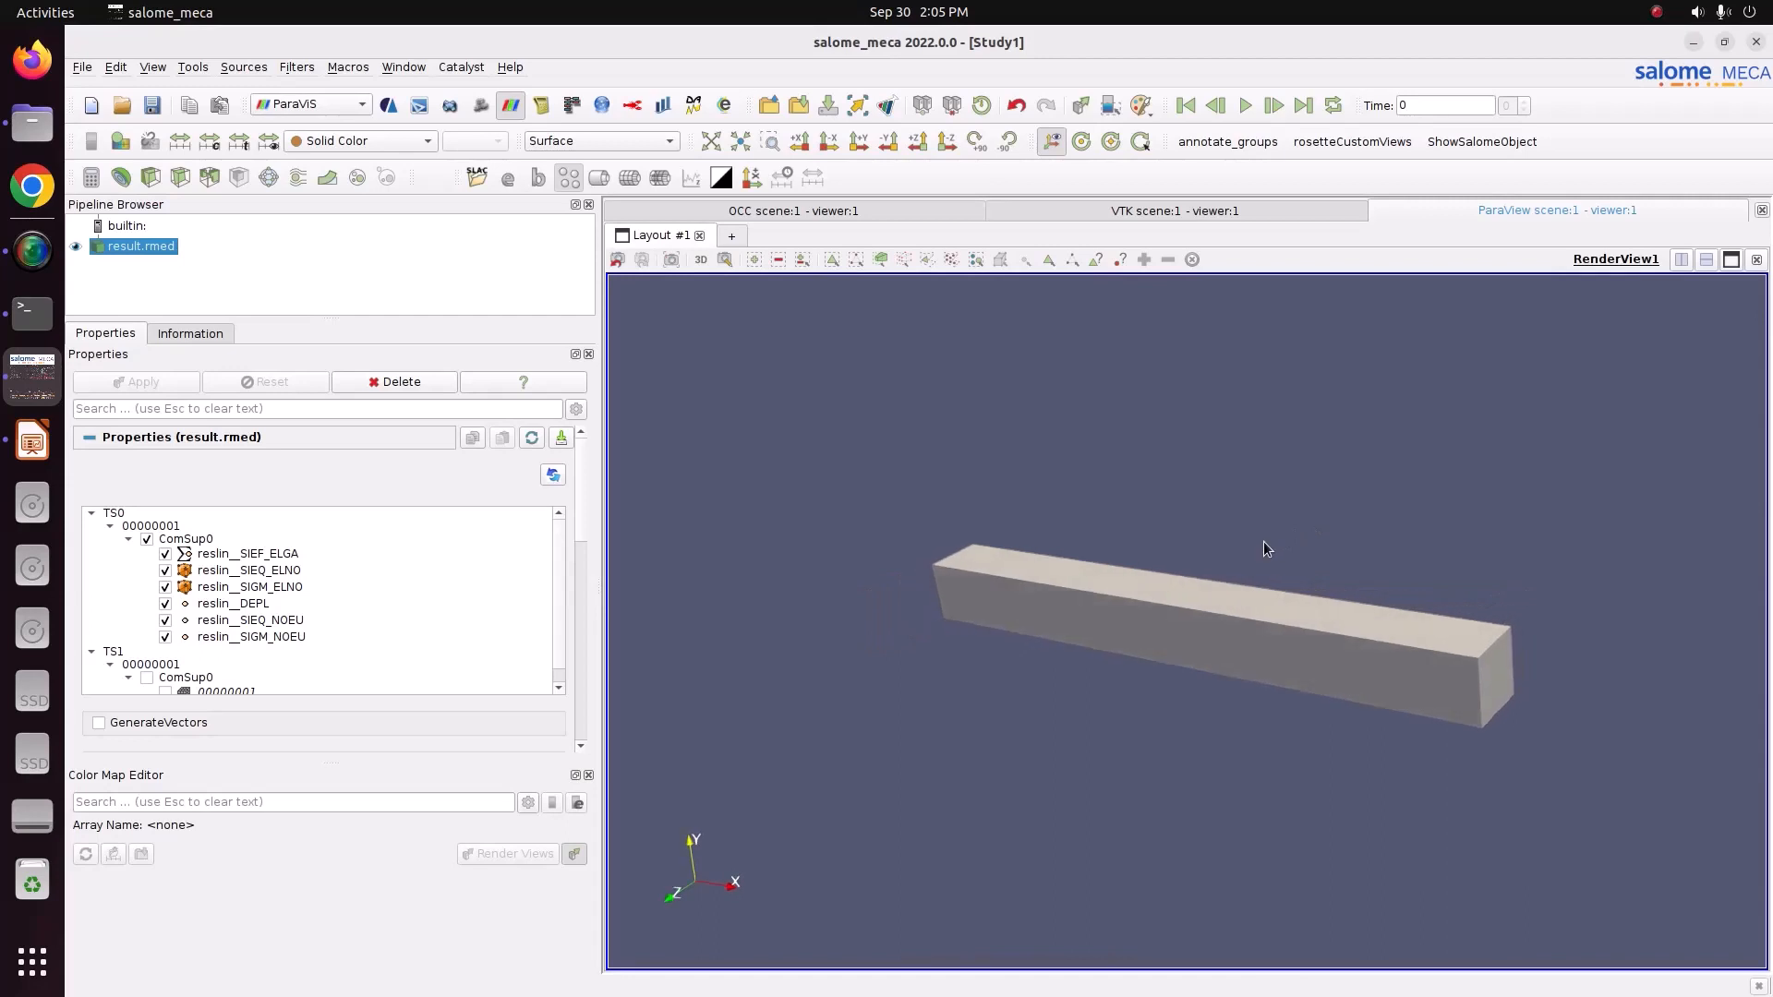
{"action": "left_click", "coordinate": [367, 143]}
{"action": "left_click", "coordinate": [368, 159]}
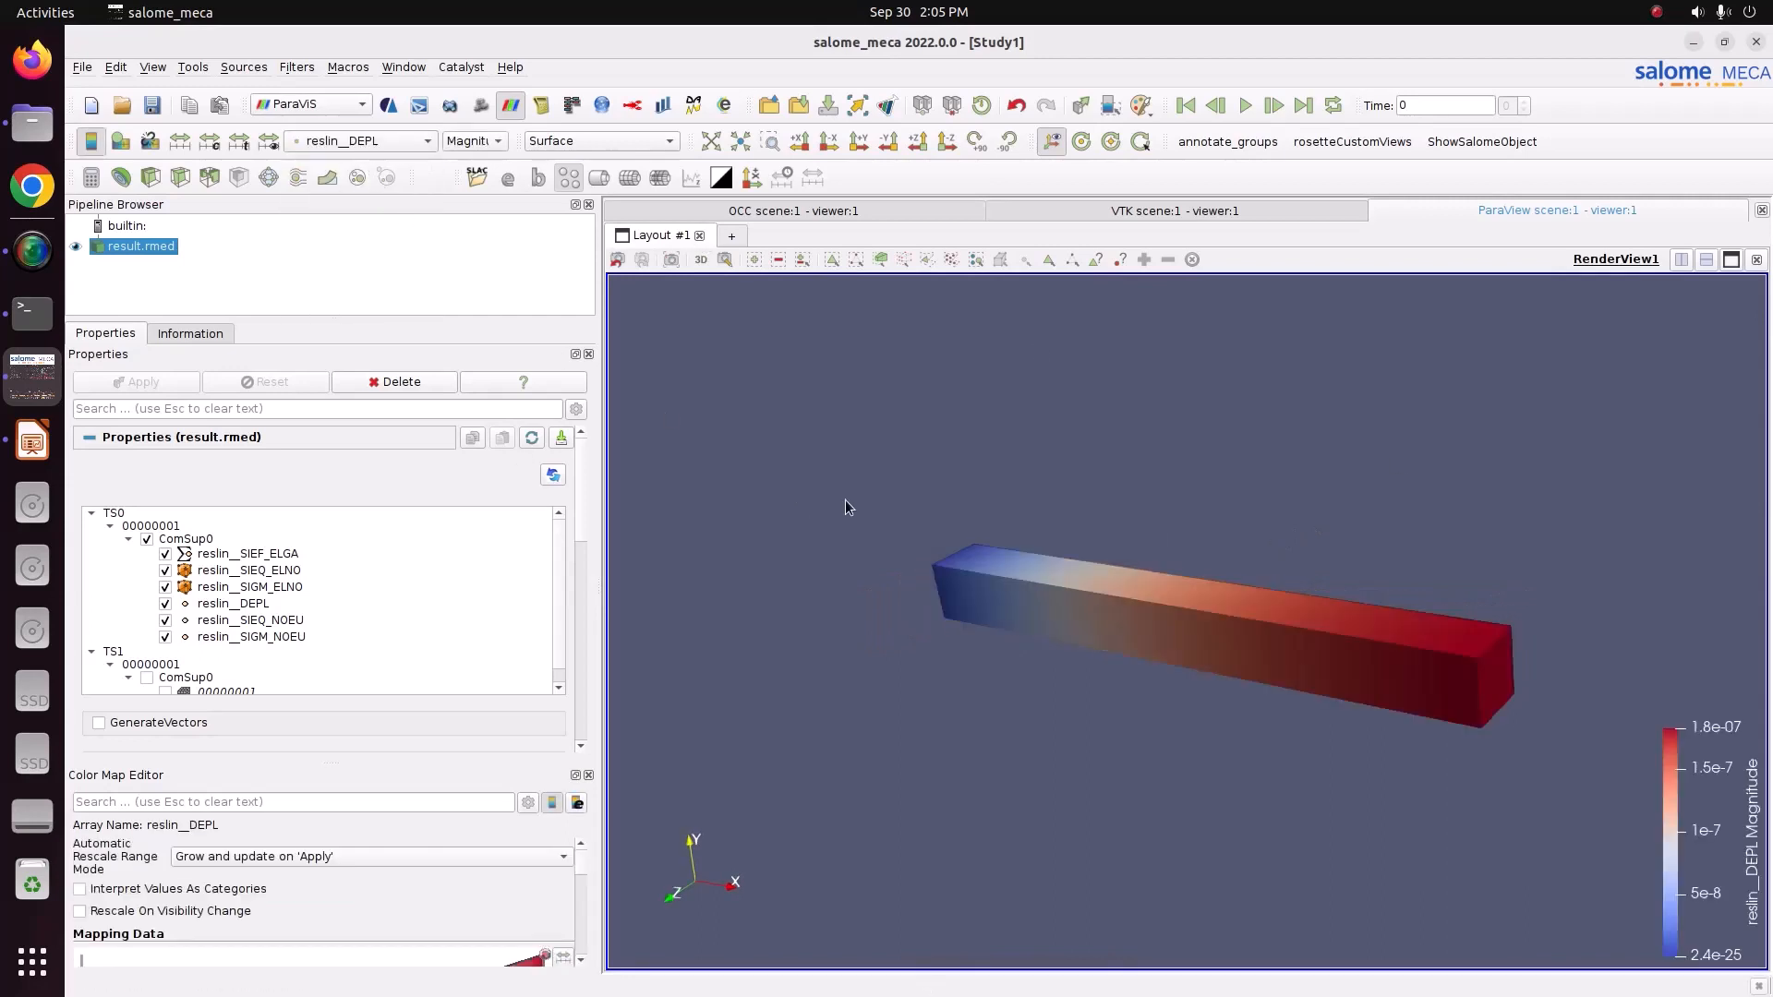
{"action": "left_click_drag", "start_coordinate": [848, 506], "coordinate": [902, 526]}
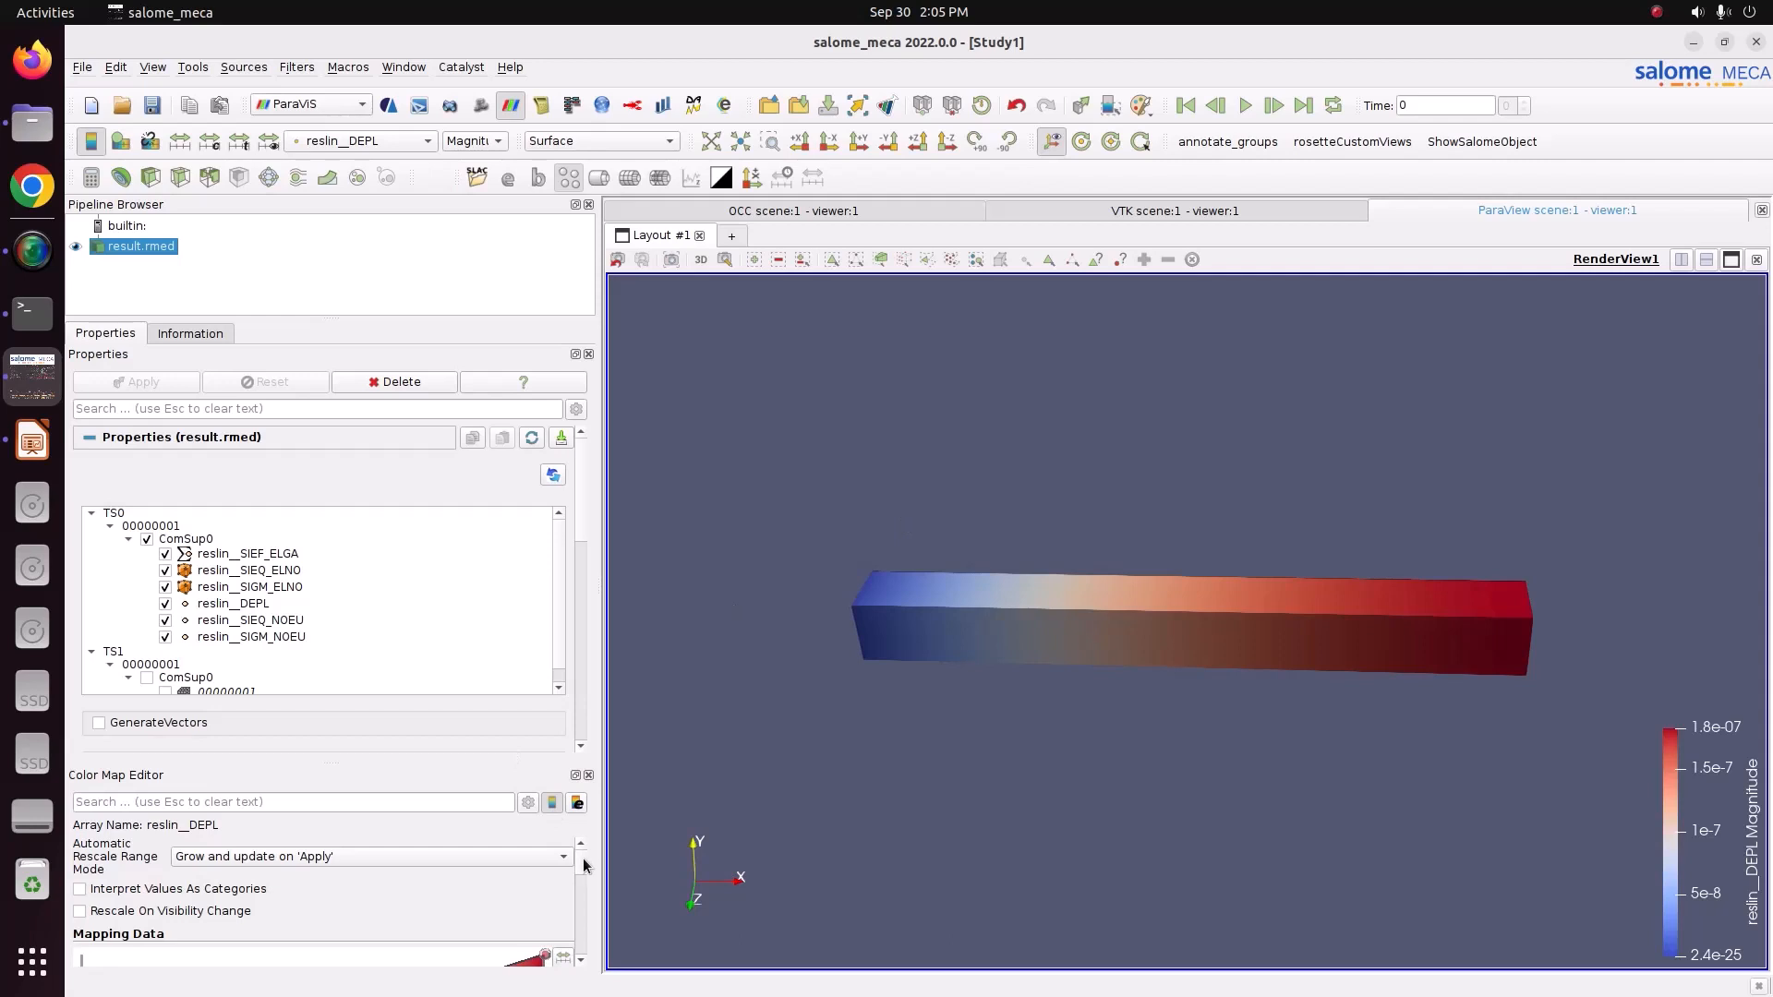
{"action": "scroll", "coordinate": [584, 865], "scroll_direction": "down", "scroll_amount": 1}
{"action": "left_click_drag", "start_coordinate": [1693, 852], "coordinate": [681, 493]}
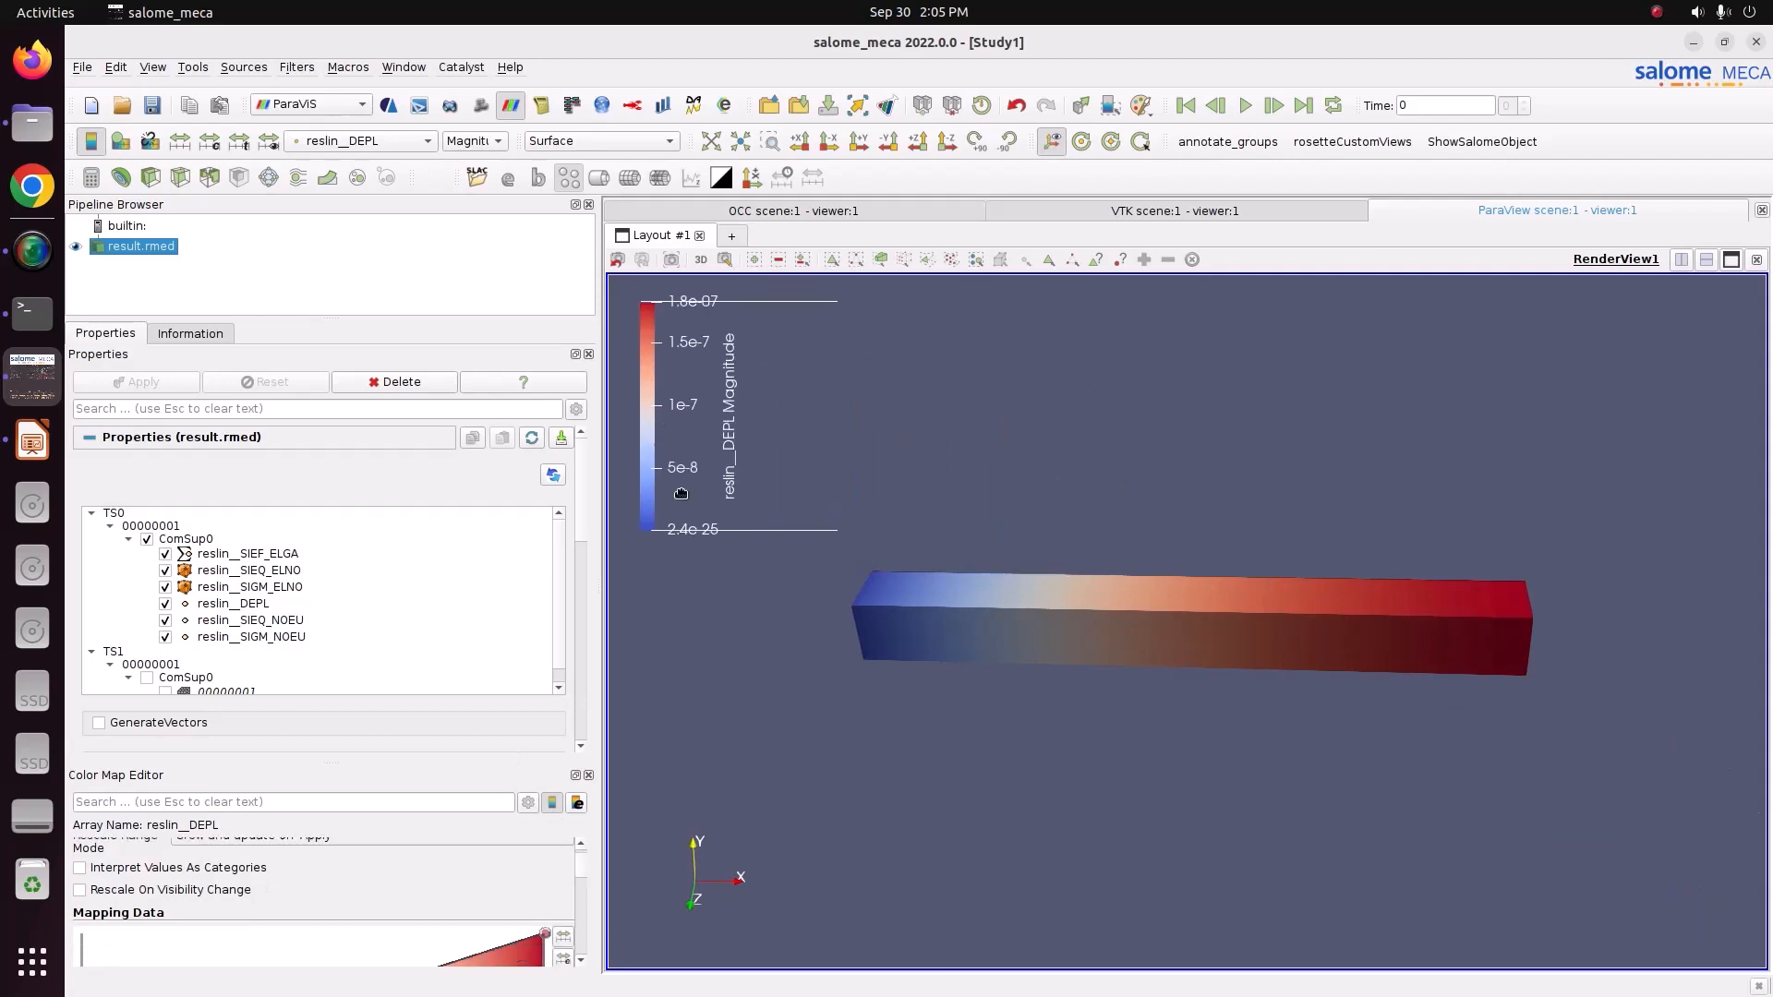
Apply the Blue to Red Rainbow colour preset to the displacement colour map.
{"action": "scroll", "coordinate": [582, 901], "scroll_direction": "down", "scroll_amount": 5}
{"action": "left_click", "coordinate": [572, 870]}
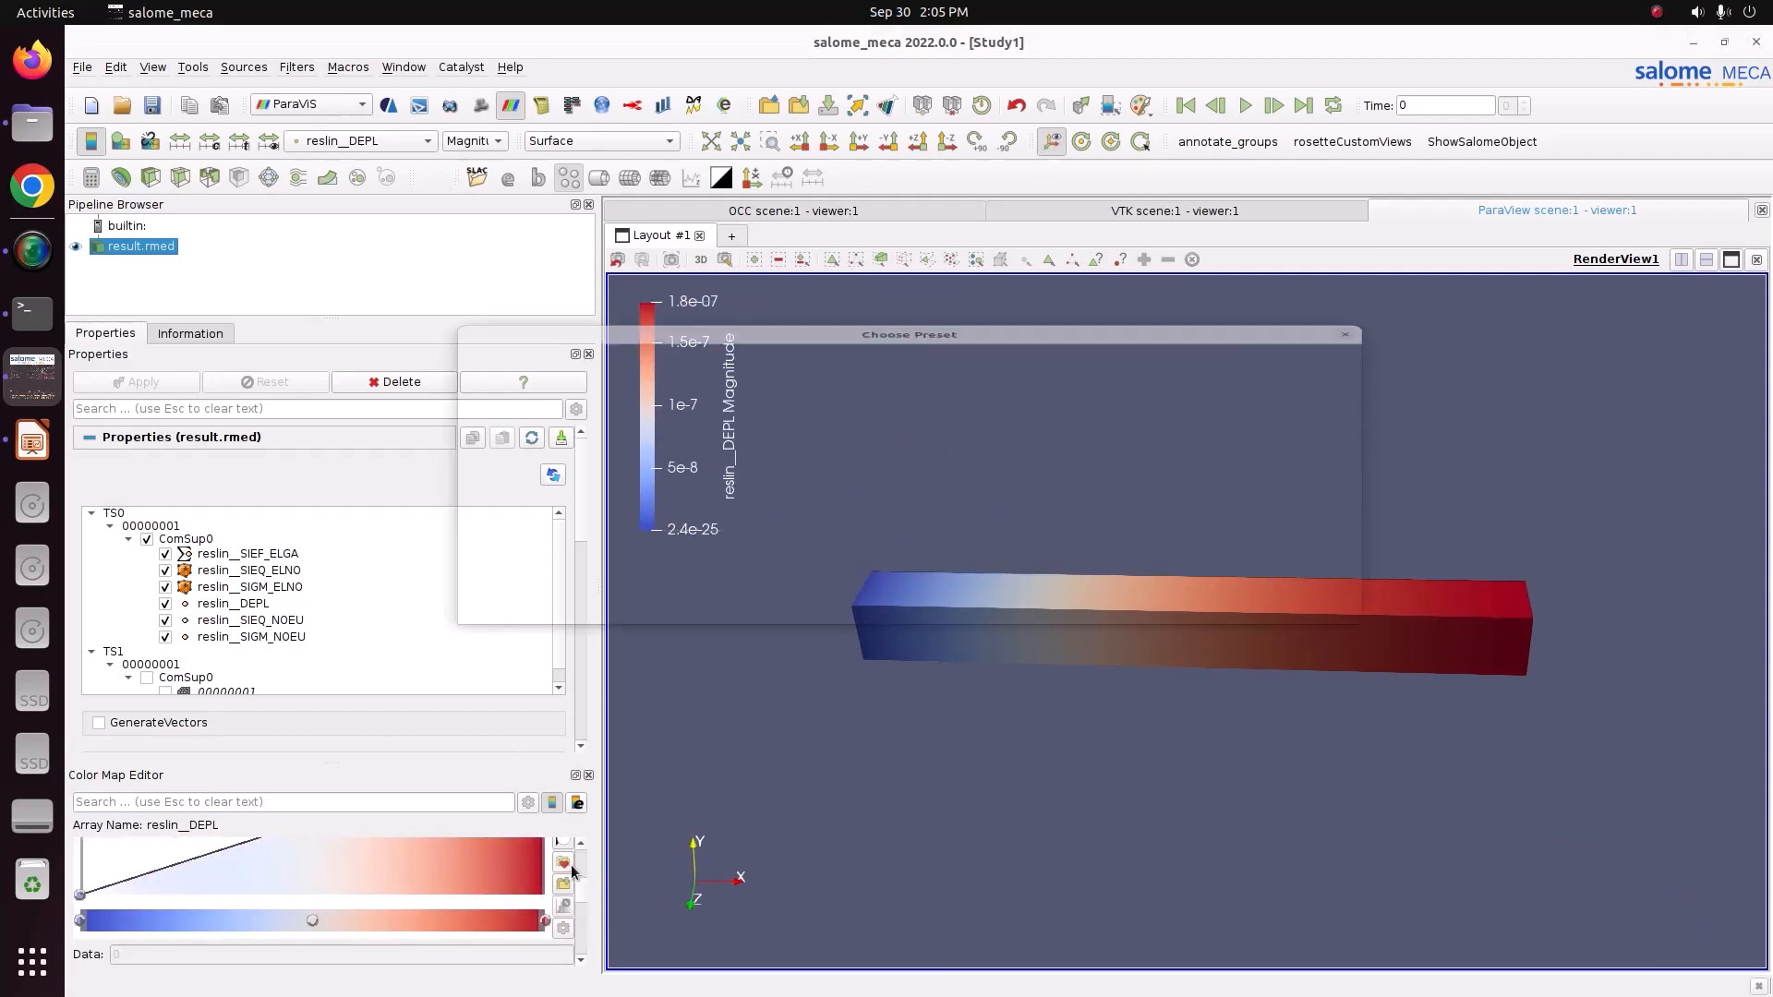
{"action": "left_click", "coordinate": [1159, 259]}
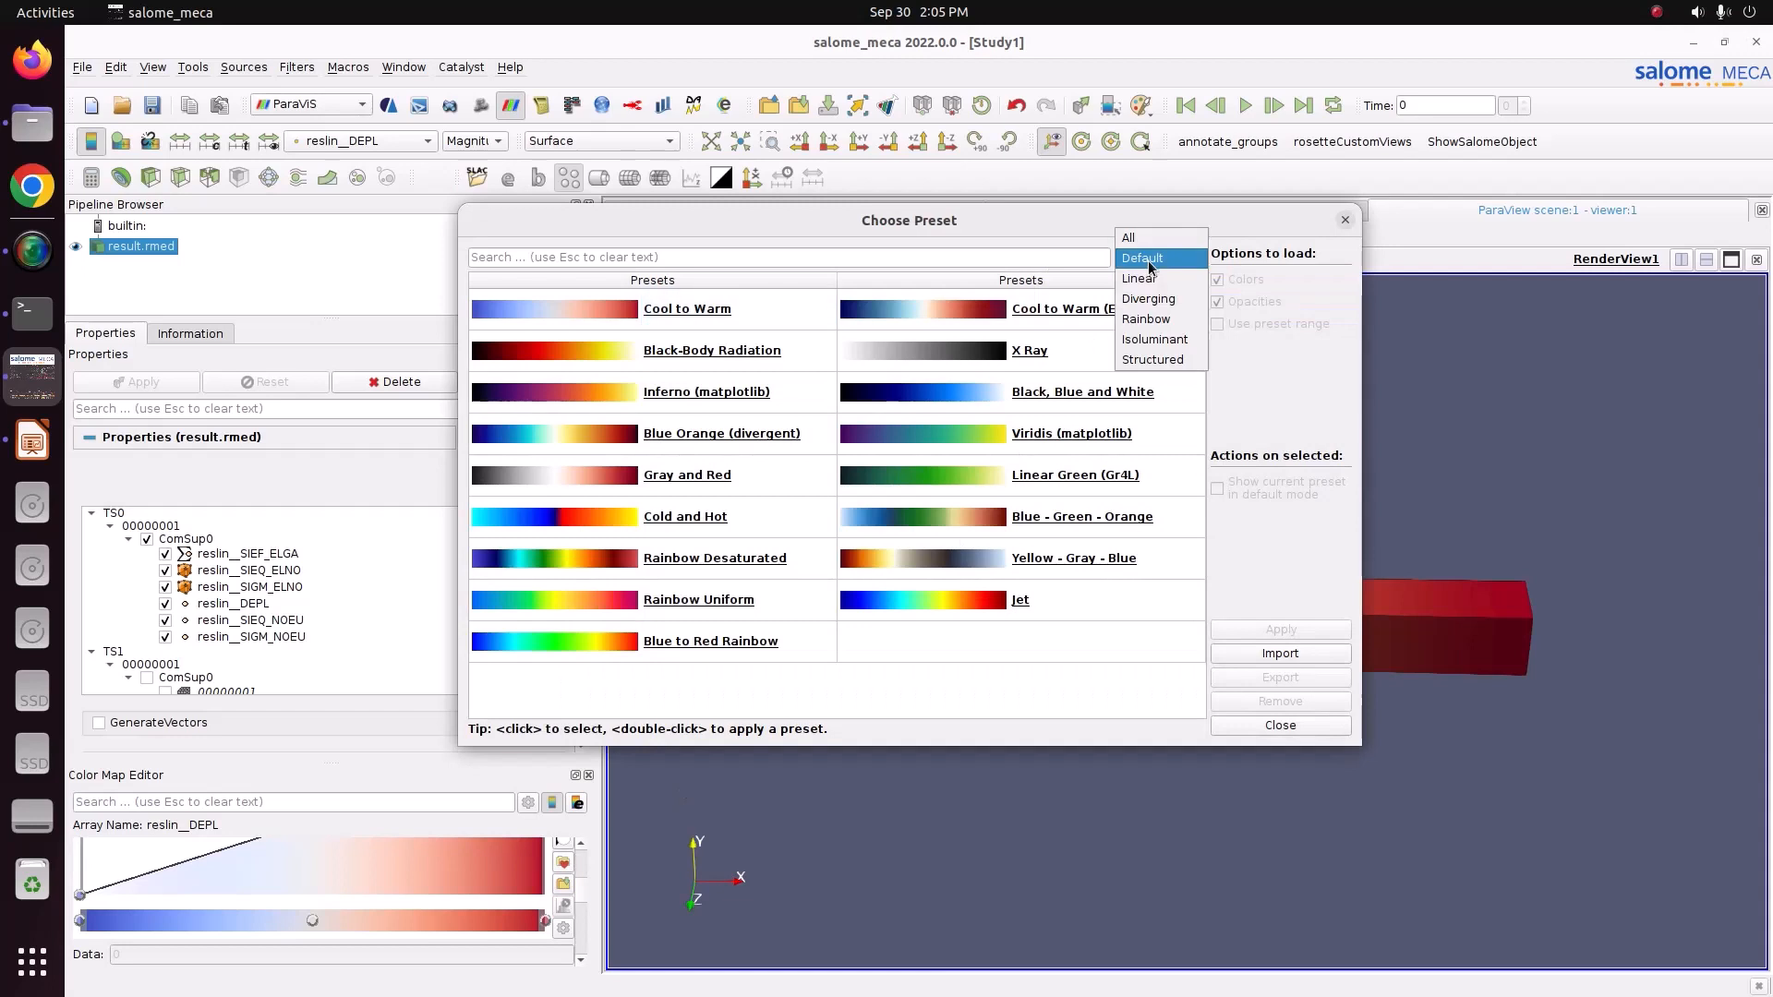
{"action": "left_click", "coordinate": [1154, 320]}
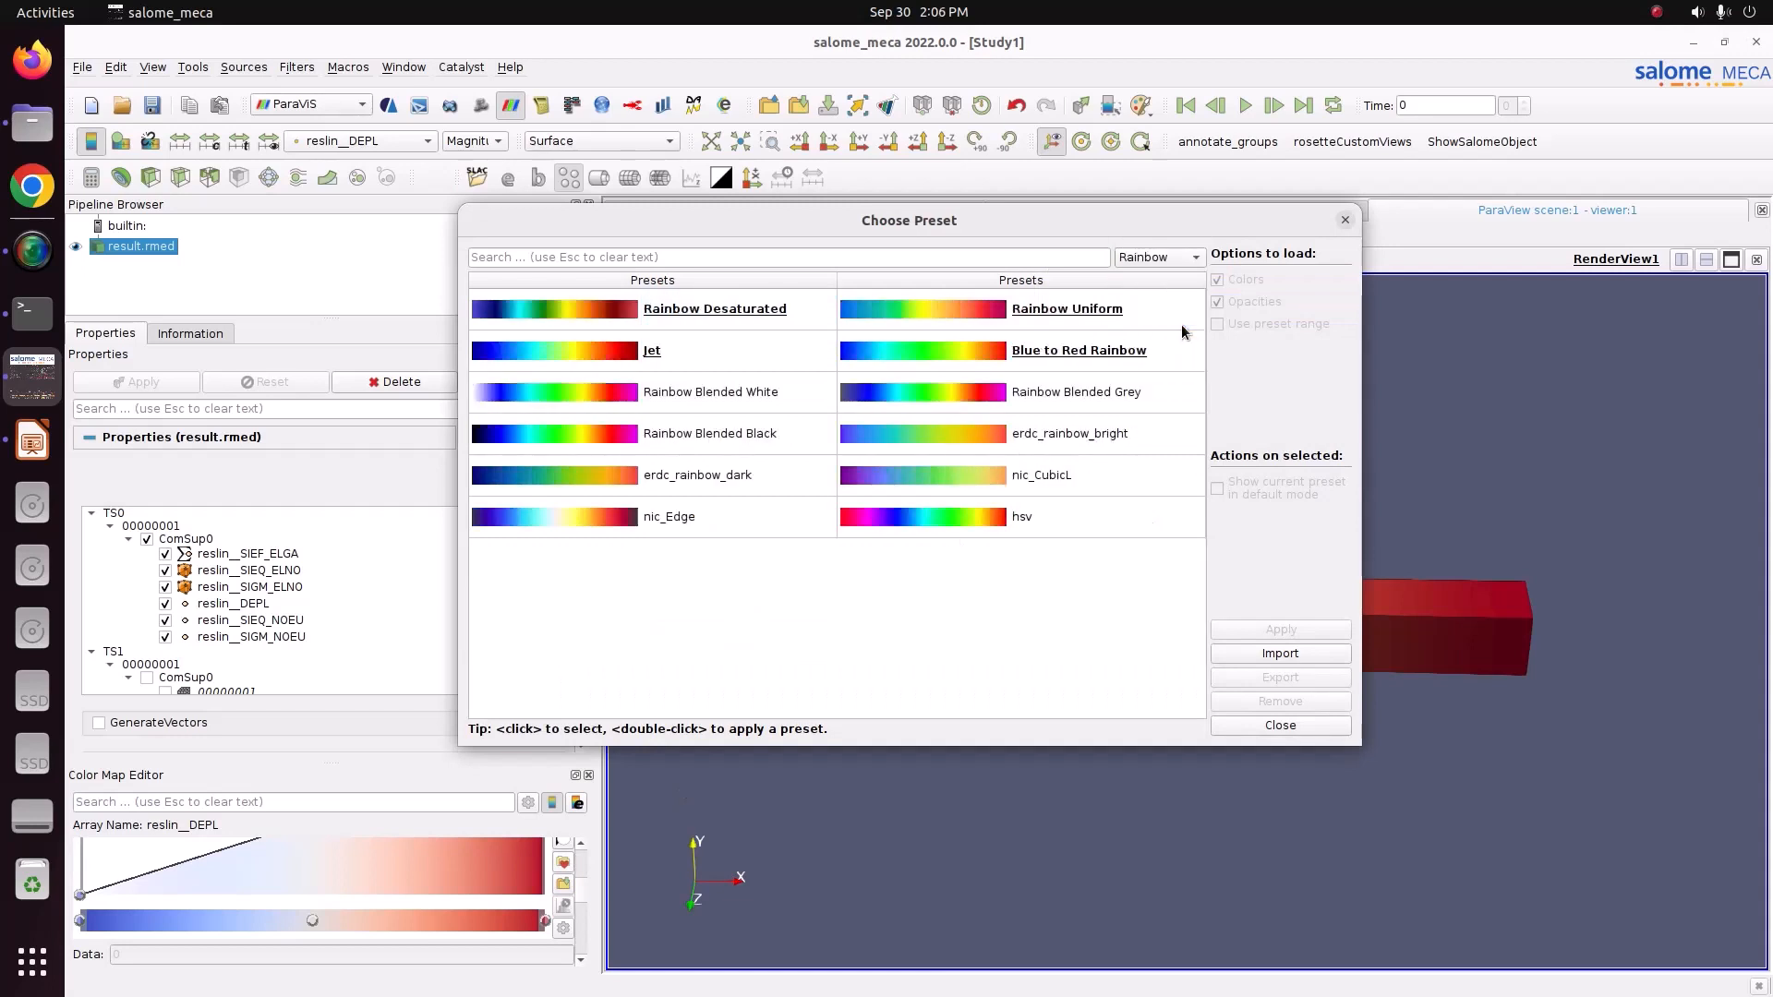
{"action": "left_click", "coordinate": [1070, 360]}
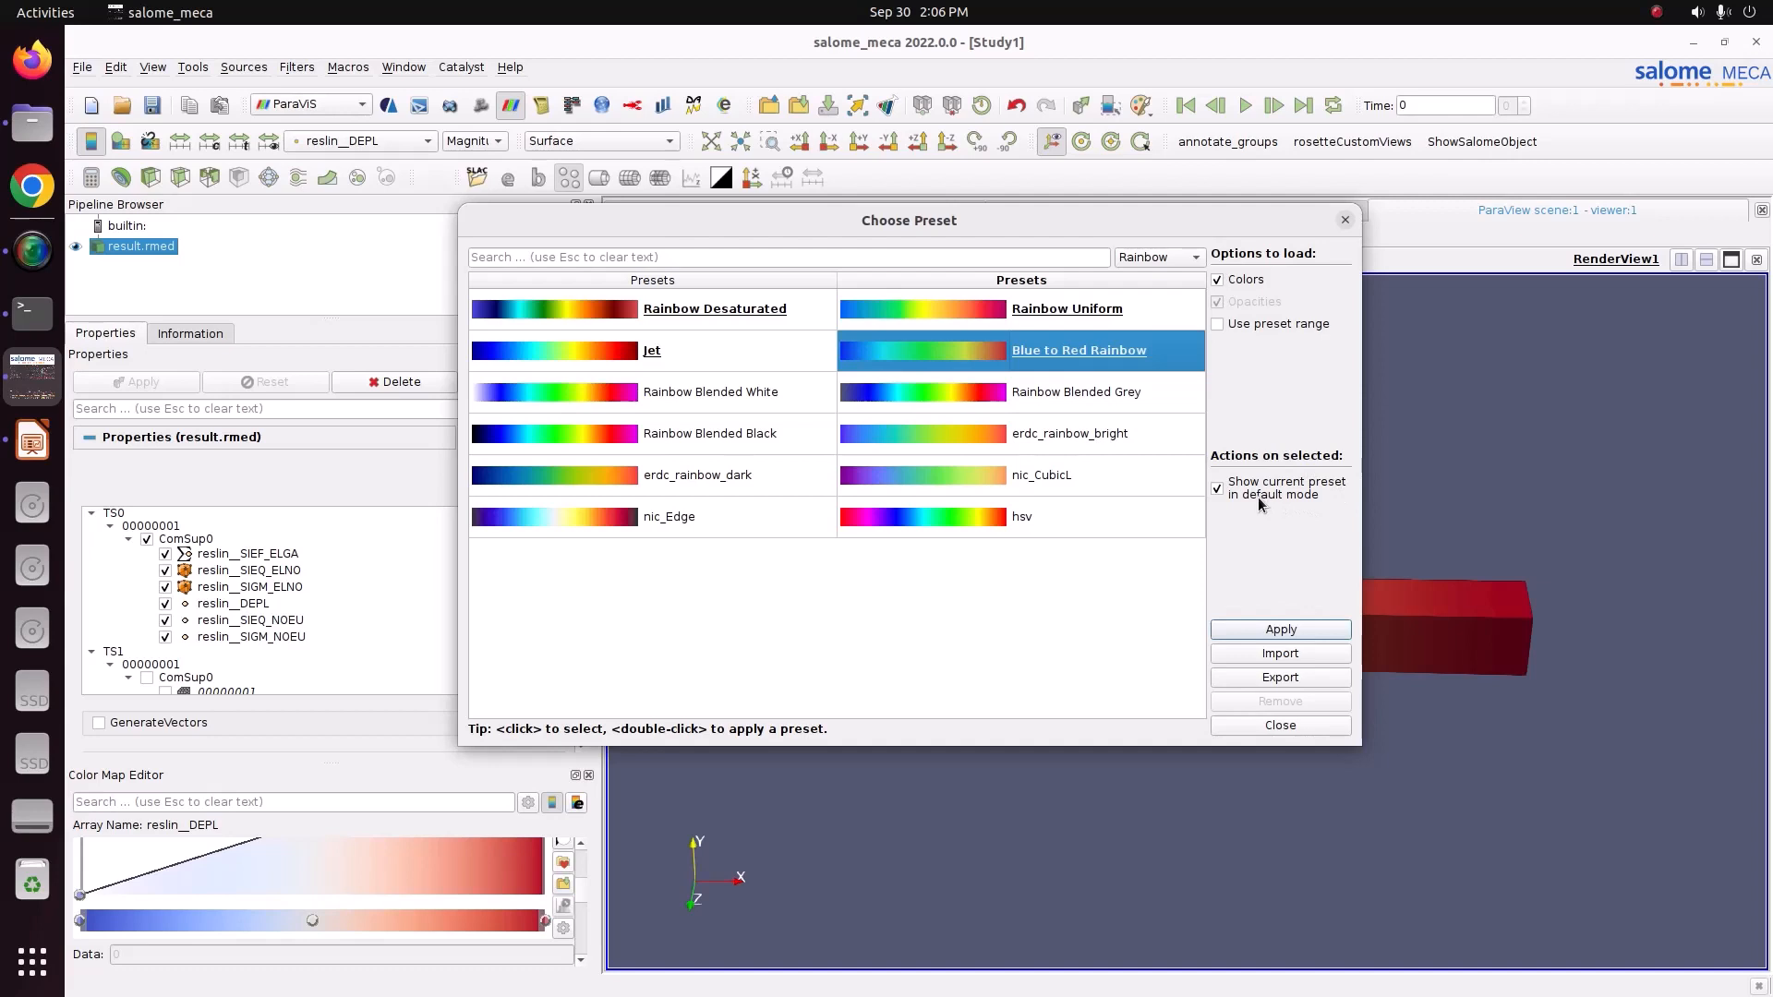
{"action": "left_click", "coordinate": [1270, 634]}
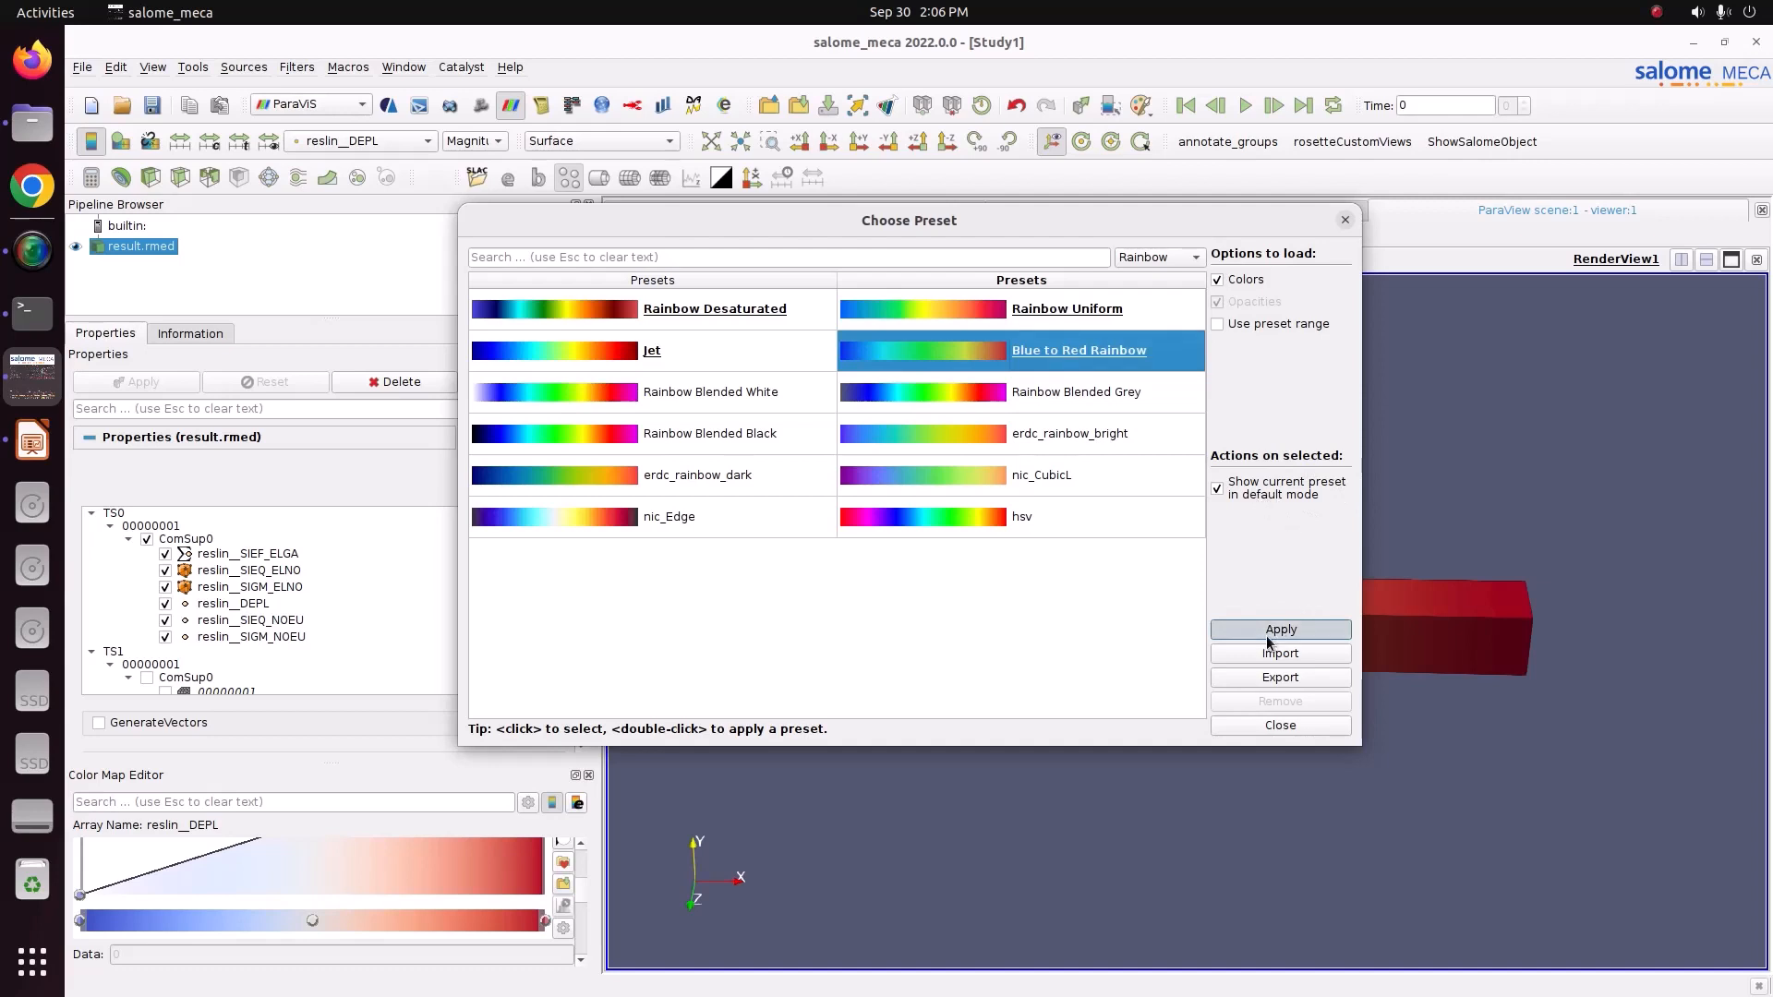
{"action": "left_click", "coordinate": [1280, 725]}
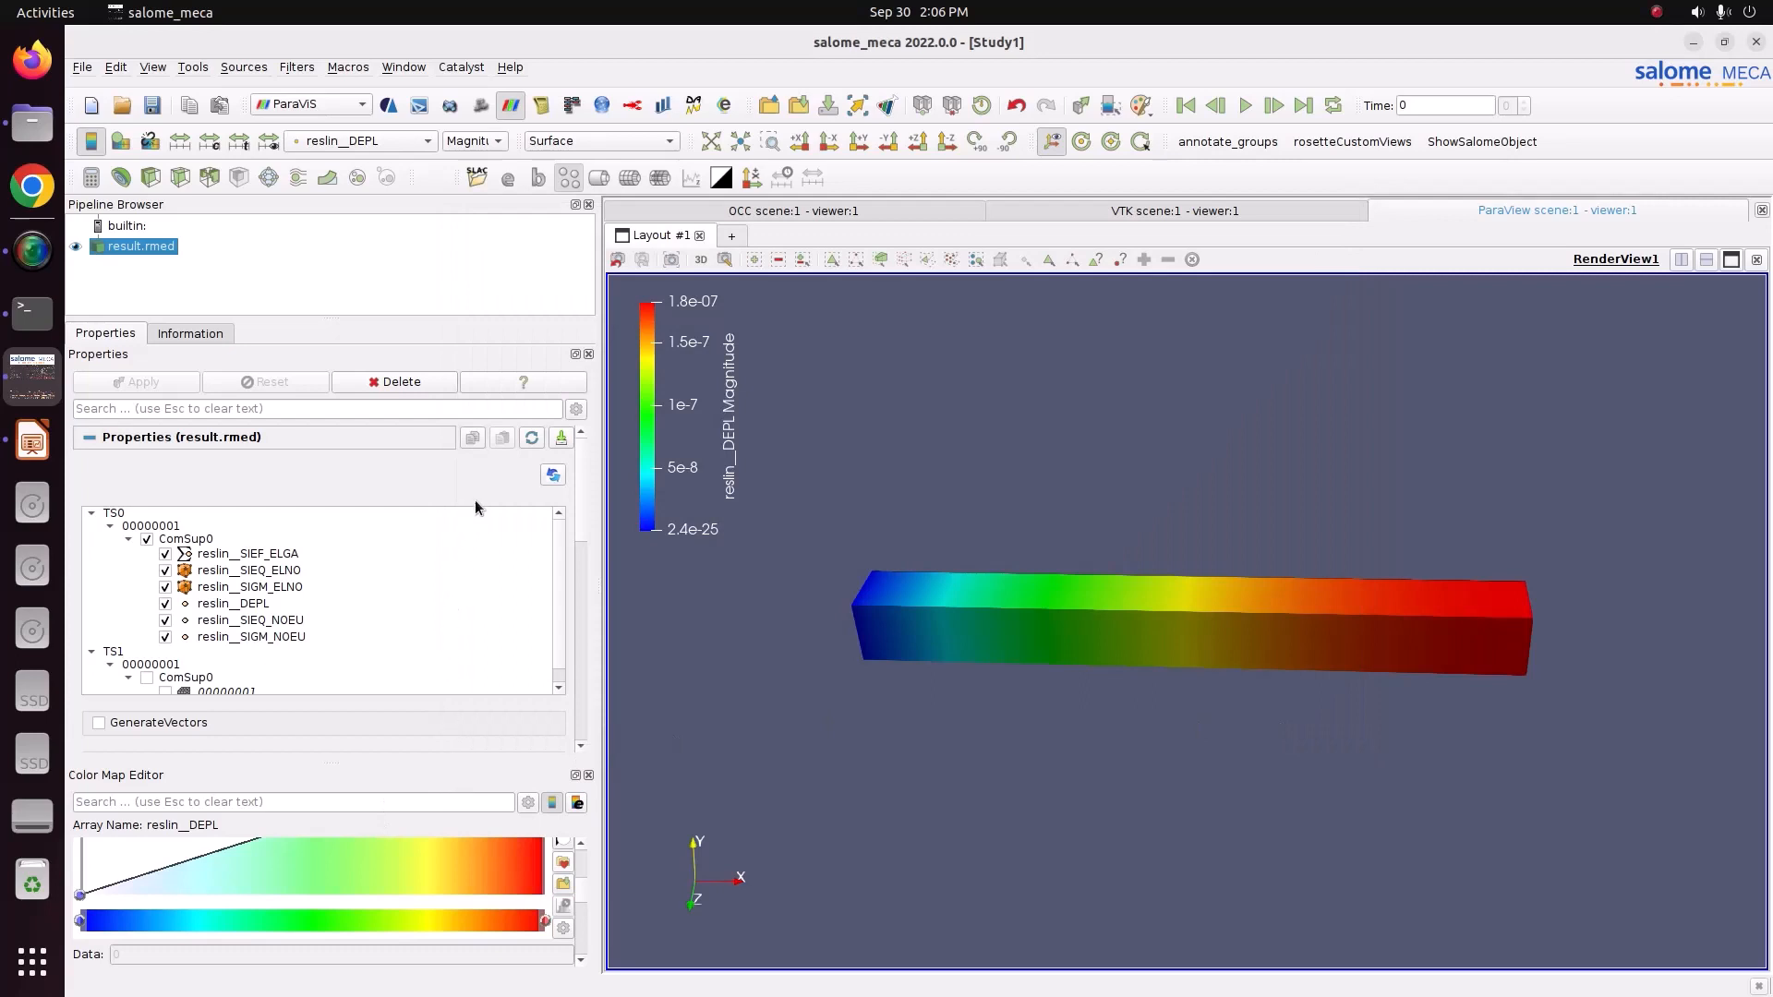
Colour the bar by the DX component of reslin__DEPL.
{"action": "left_click", "coordinate": [474, 140]}
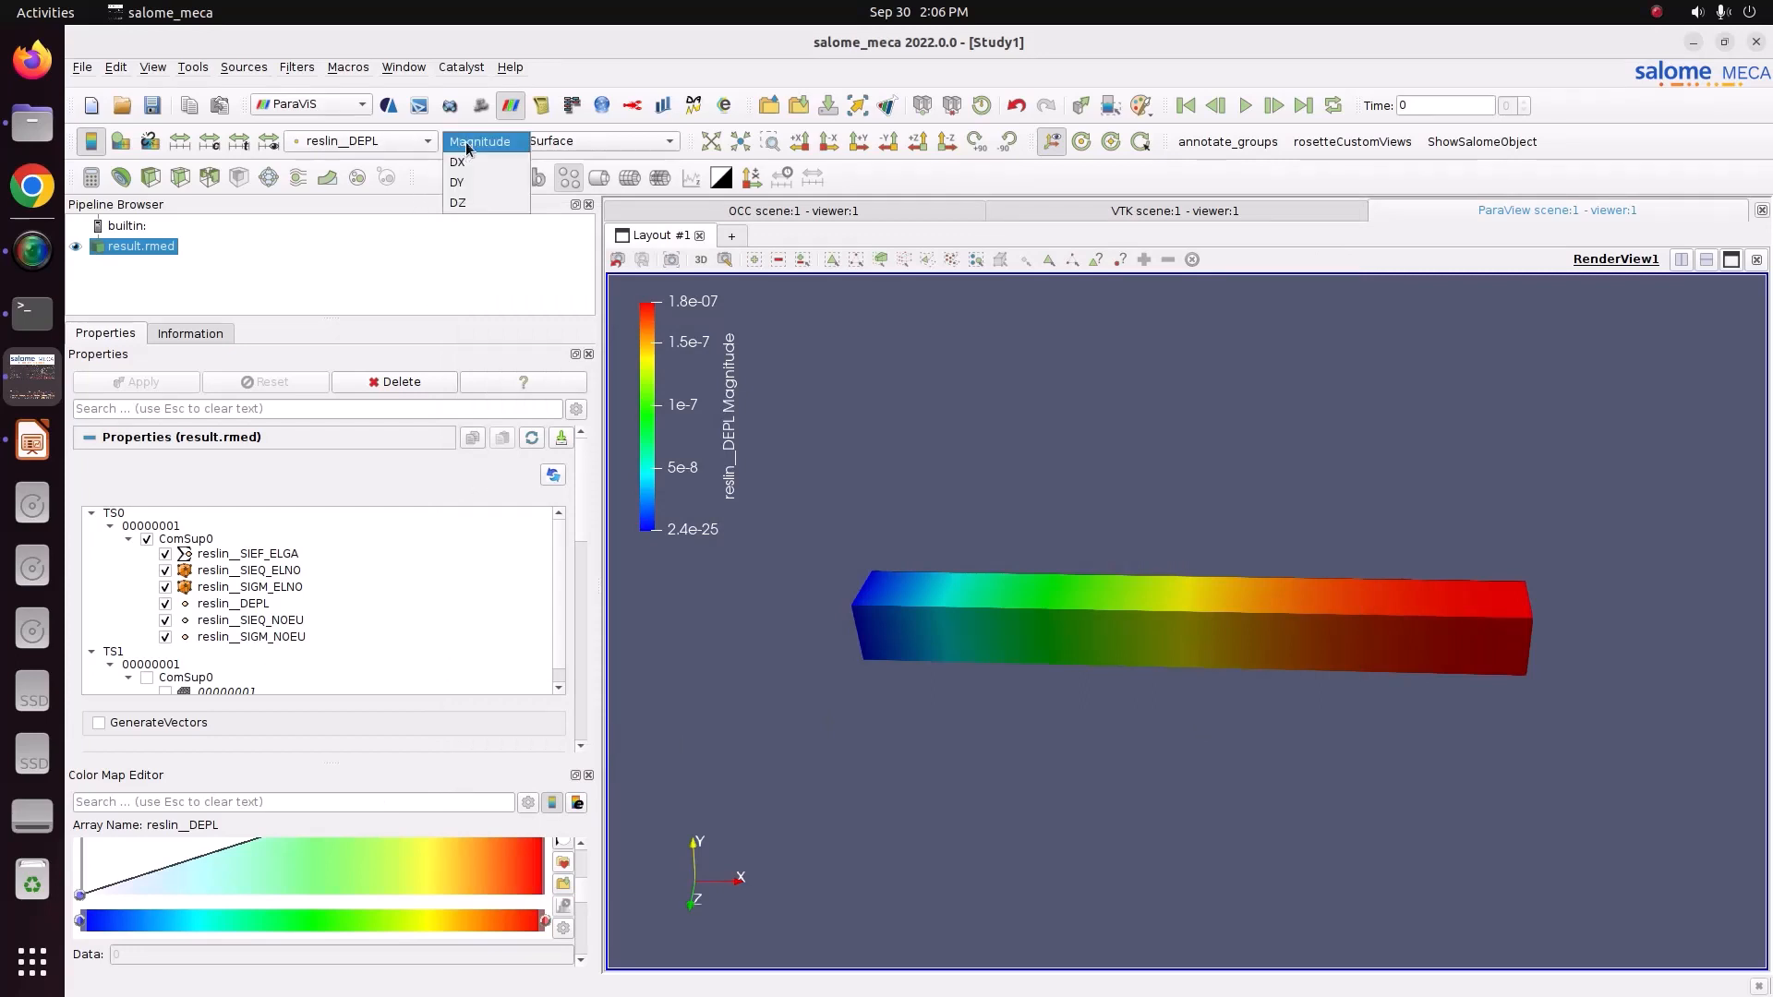
{"action": "left_click", "coordinate": [461, 163]}
{"action": "mouse_move", "coordinate": [1055, 605]}
{"action": "left_mouse_down"}
{"action": "mouse_move", "coordinate": [908, 620]}
{"action": "mouse_move", "coordinate": [1049, 654]}
{"action": "mouse_move", "coordinate": [1035, 634]}
{"action": "left_mouse_up"}
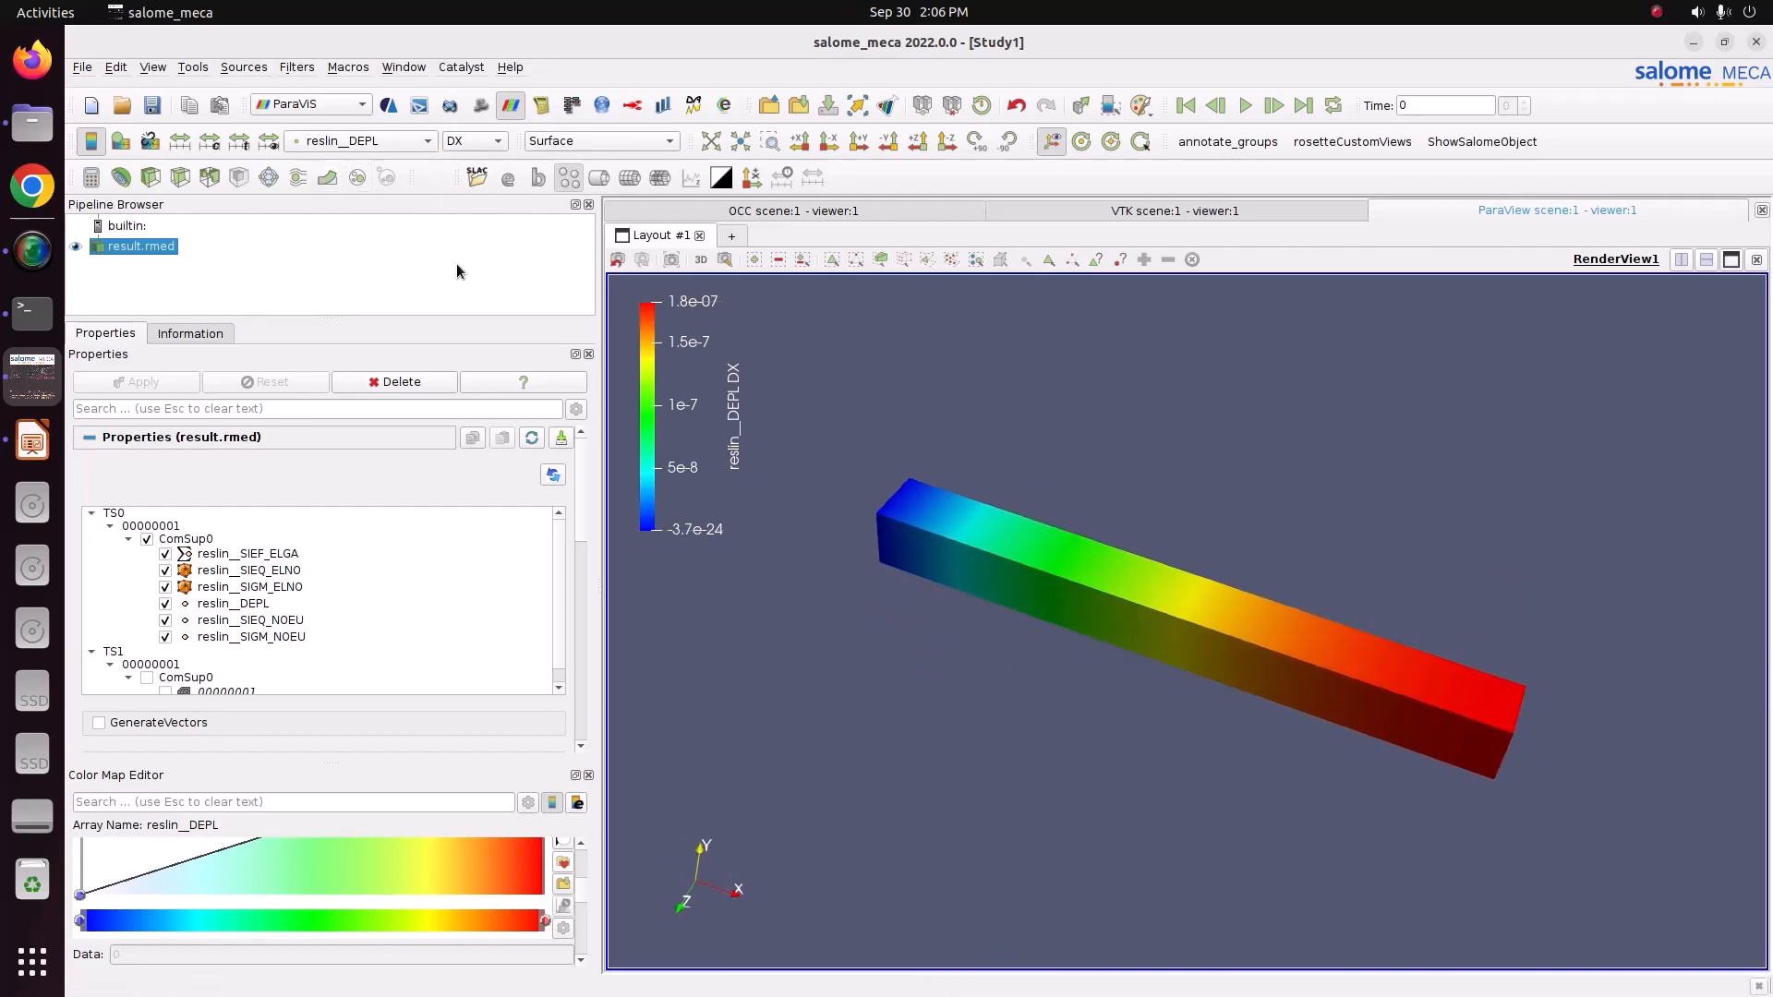
{"action": "left_click_drag", "start_coordinate": [1071, 530], "coordinate": [1144, 726]}
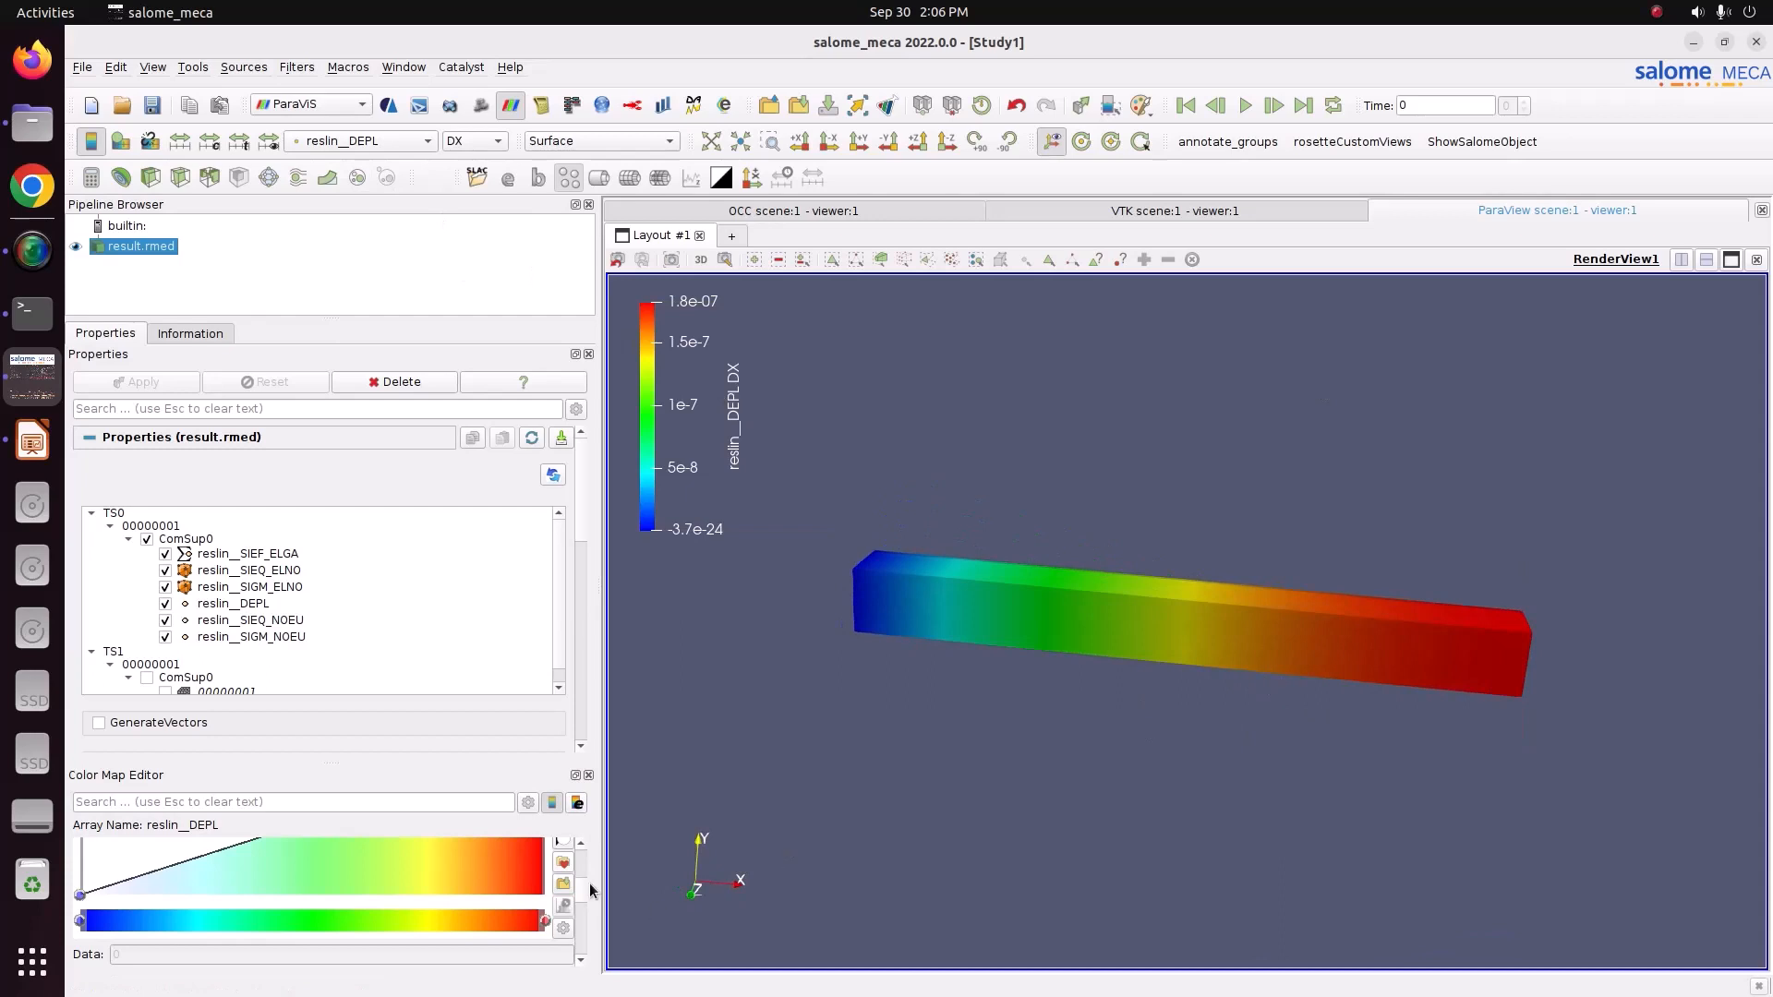
Set the colour map's number of discrete table values to 12.
{"action": "scroll", "coordinate": [585, 913], "scroll_direction": "down", "scroll_amount": 8}
{"action": "double_click", "coordinate": [458, 954]}
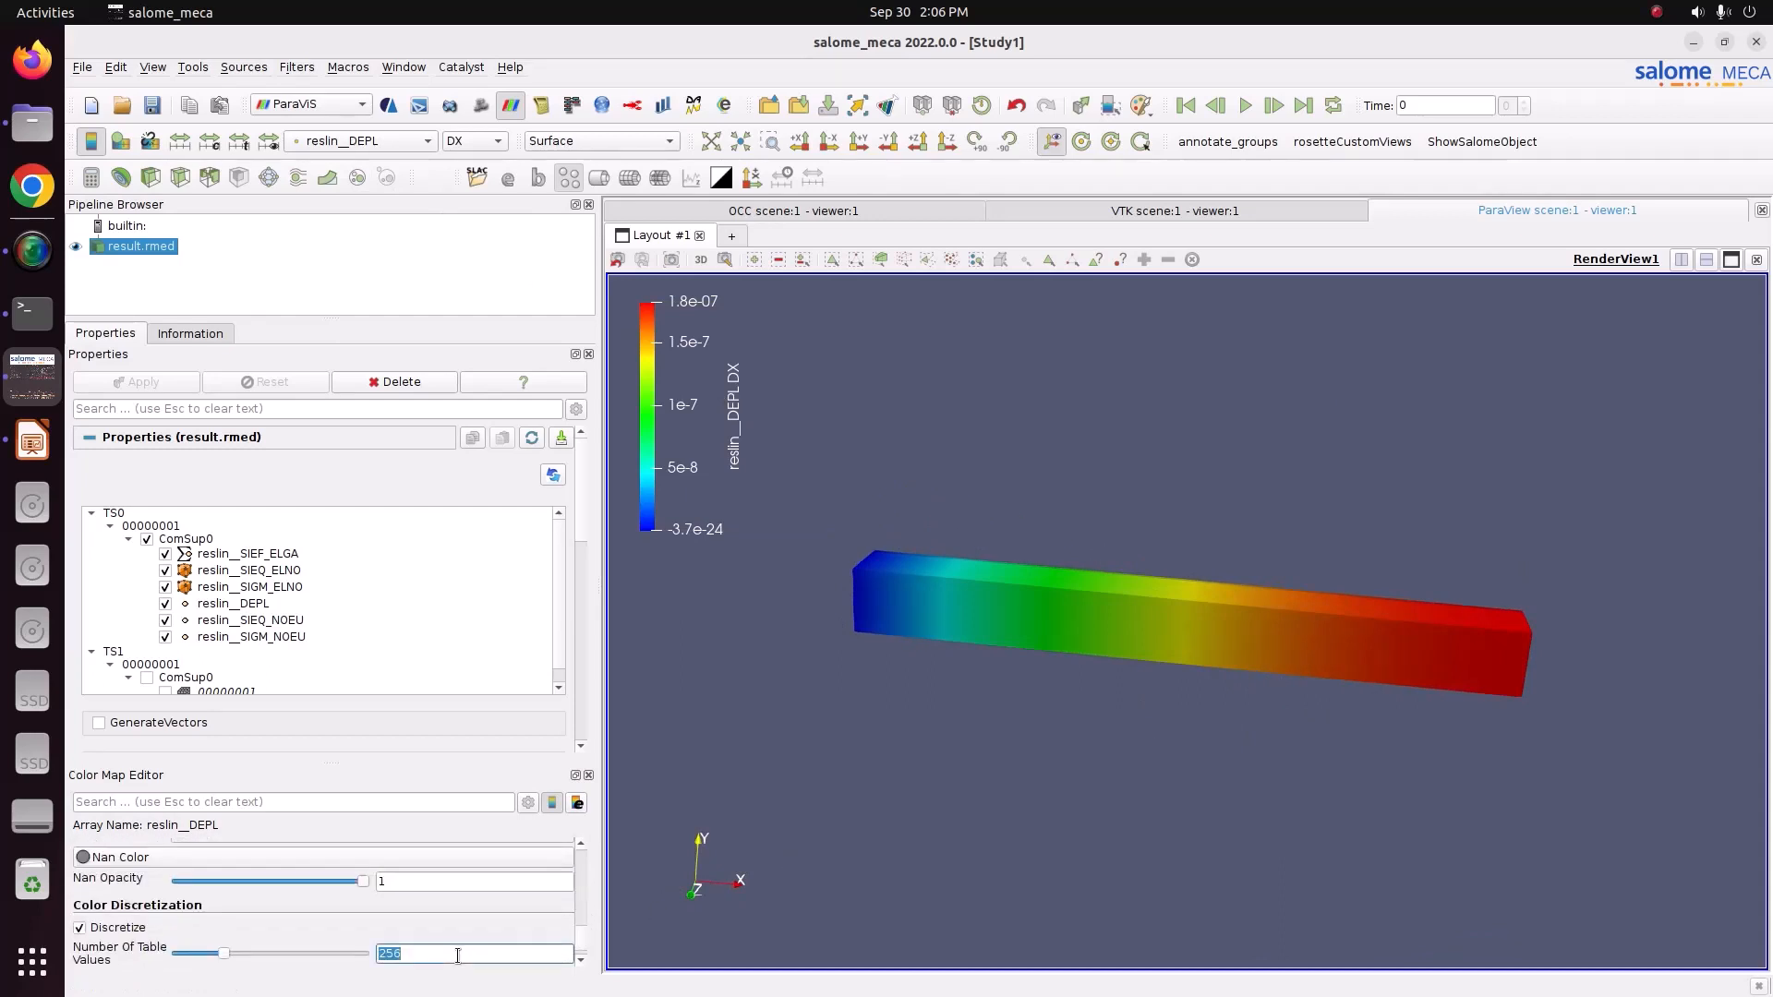
{"action": "type", "text": "10"}
{"action": "key", "text": "Return"}
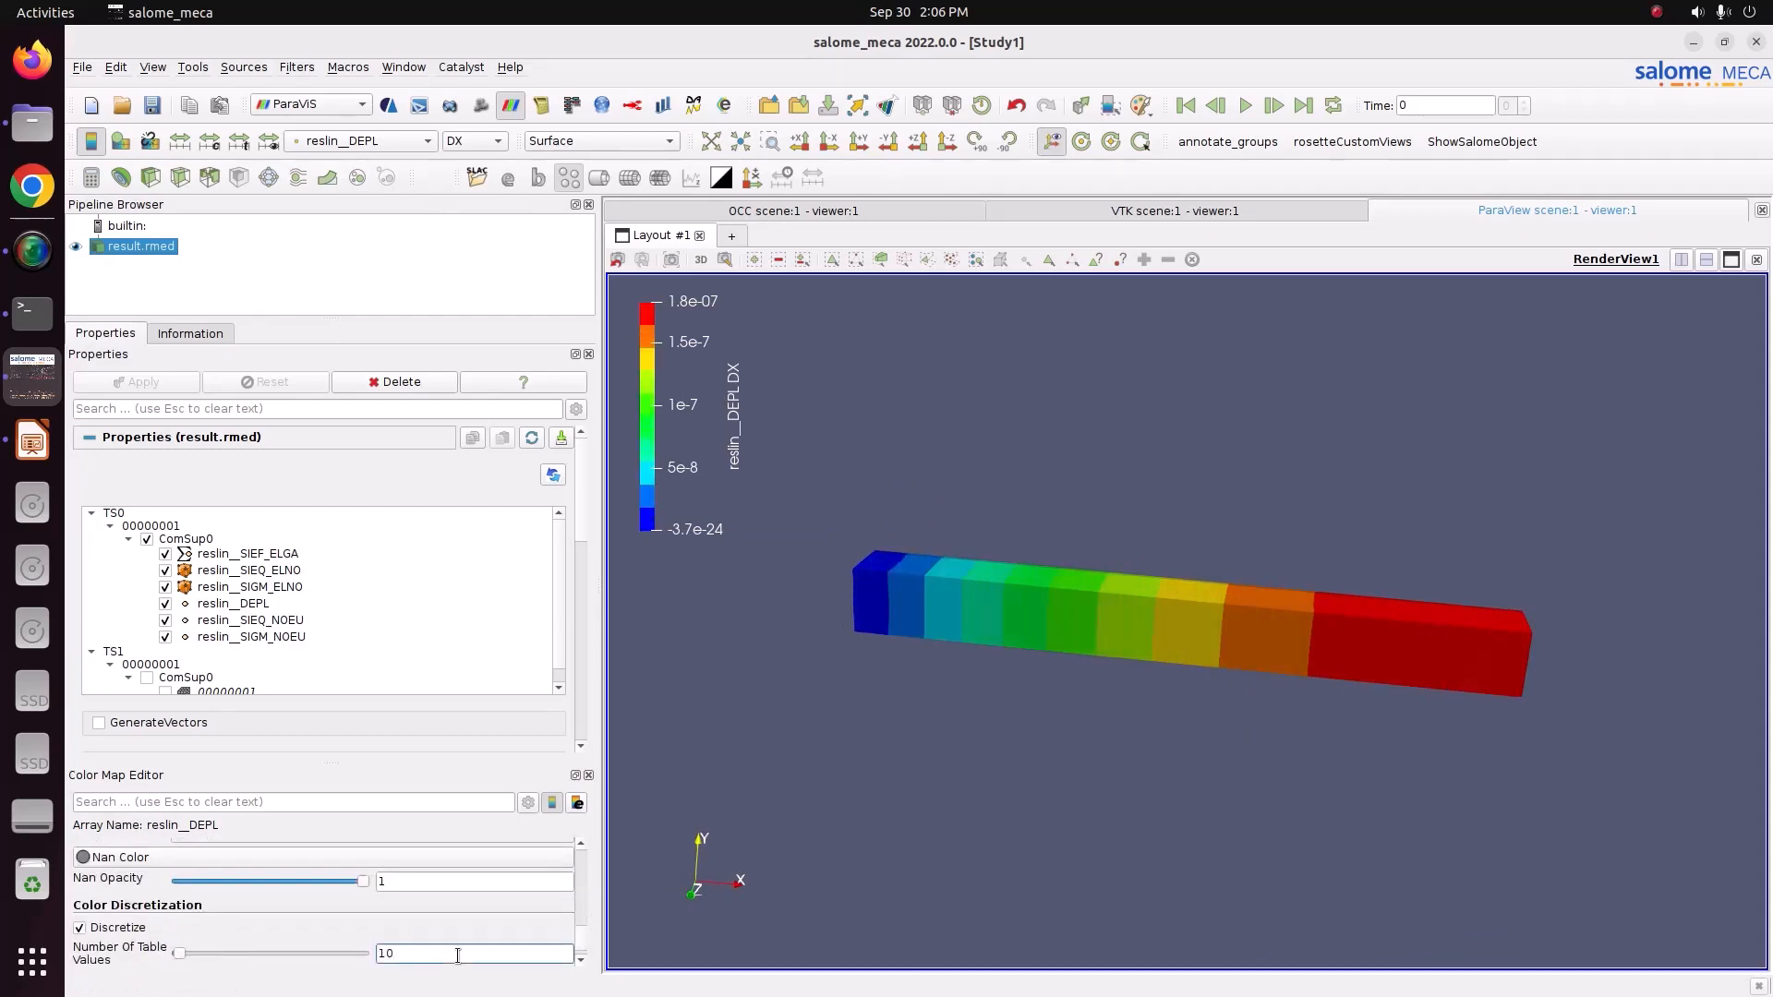
{"action": "left_click_drag", "start_coordinate": [458, 956], "coordinate": [301, 935]}
{"action": "type", "text": "15"}
{"action": "key", "text": "Return"}
{"action": "type", "text": "1"}
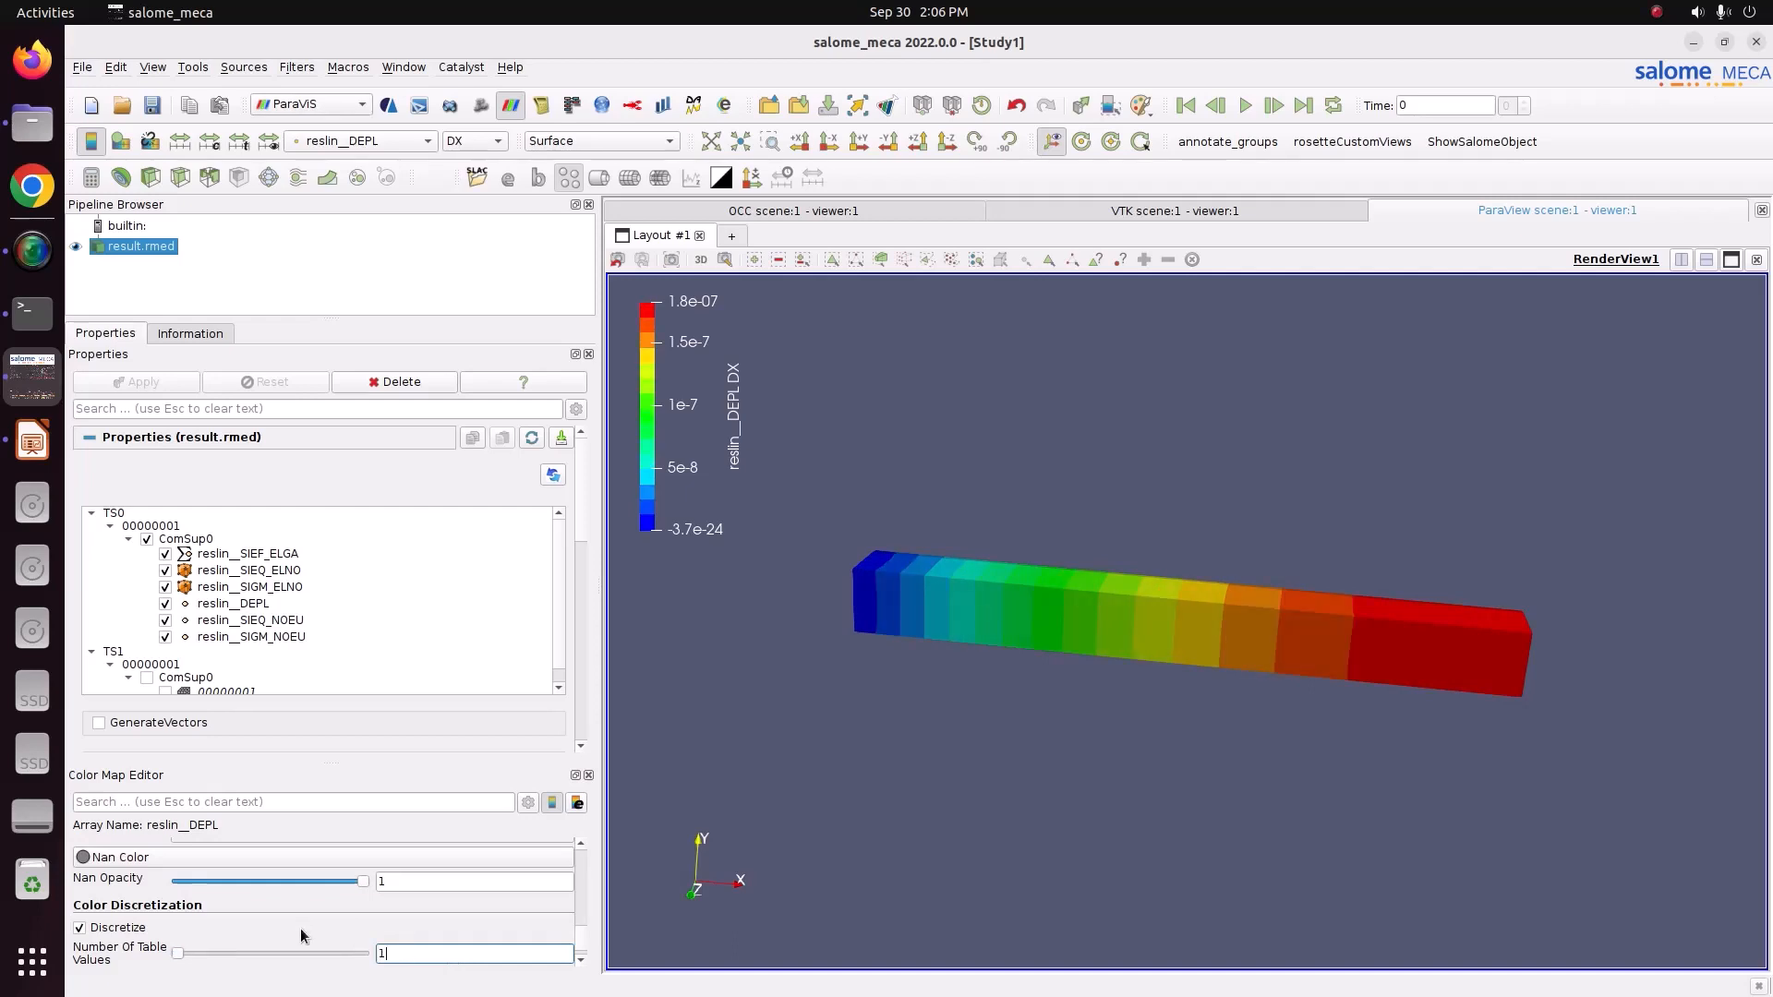
{"action": "type", "text": "2"}
{"action": "key", "text": "Return"}
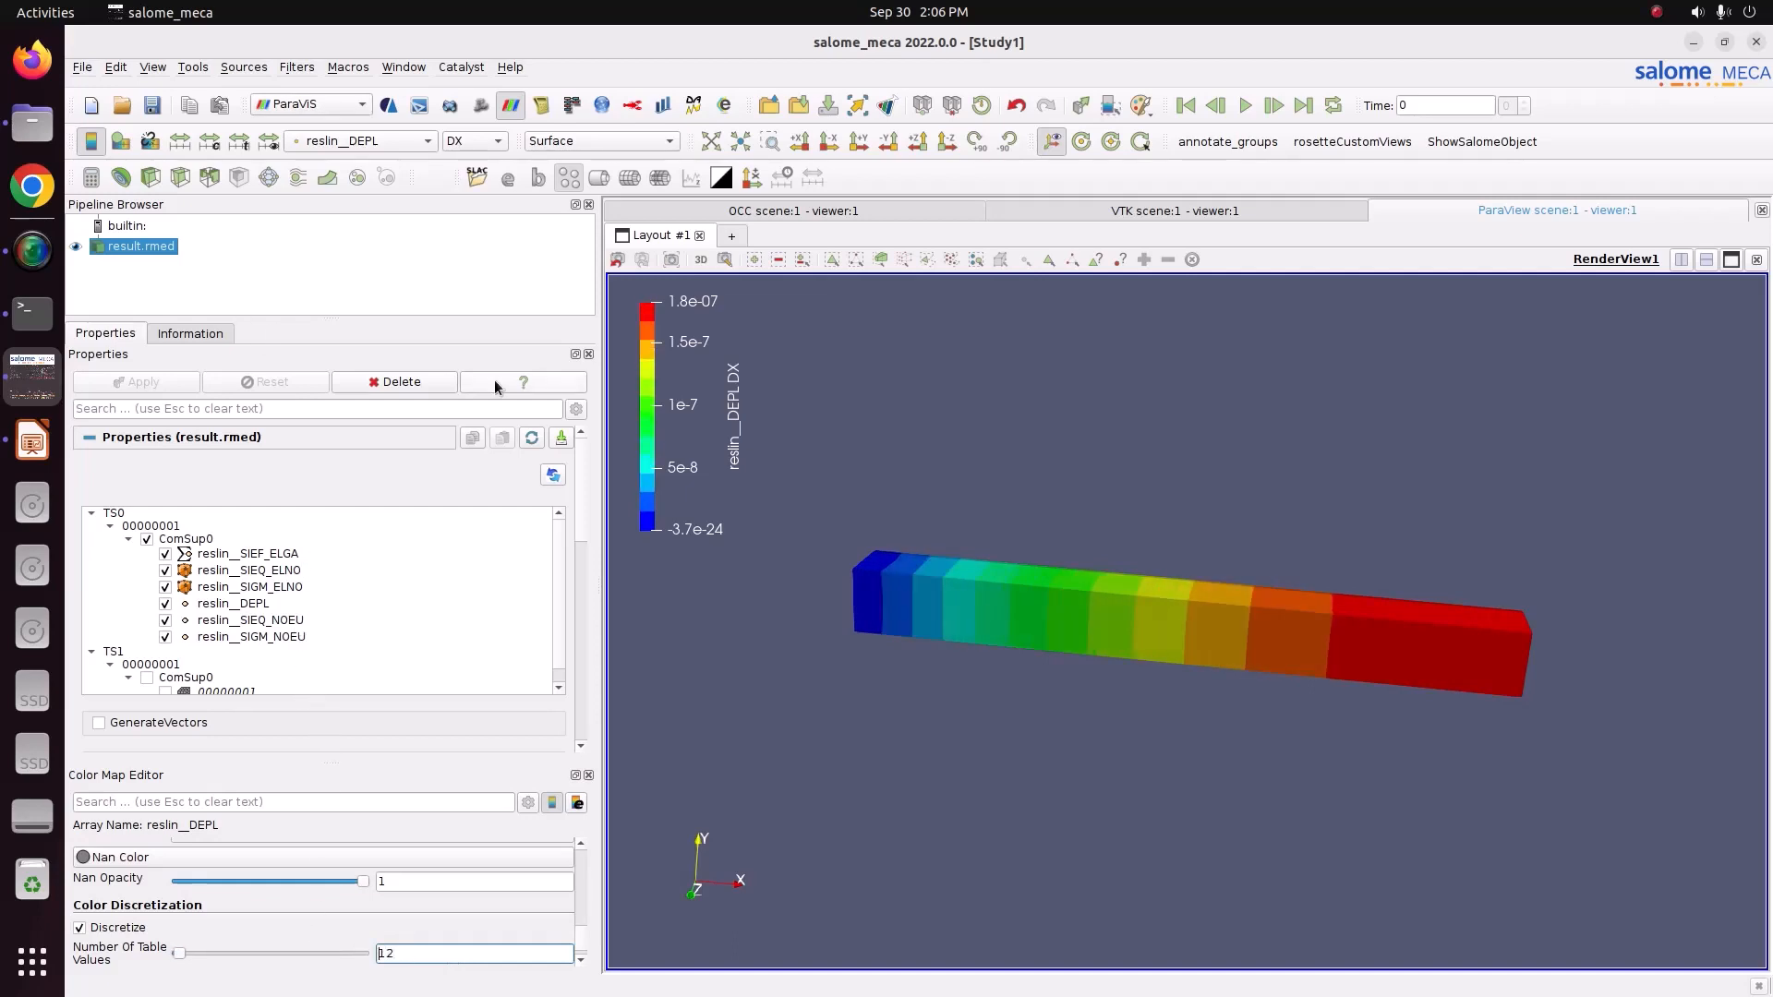
Apply a Warp By Vector filter to the result using reslin__DEPL with a scale factor of about 1.06e+06.
{"action": "left_click", "coordinate": [324, 178]}
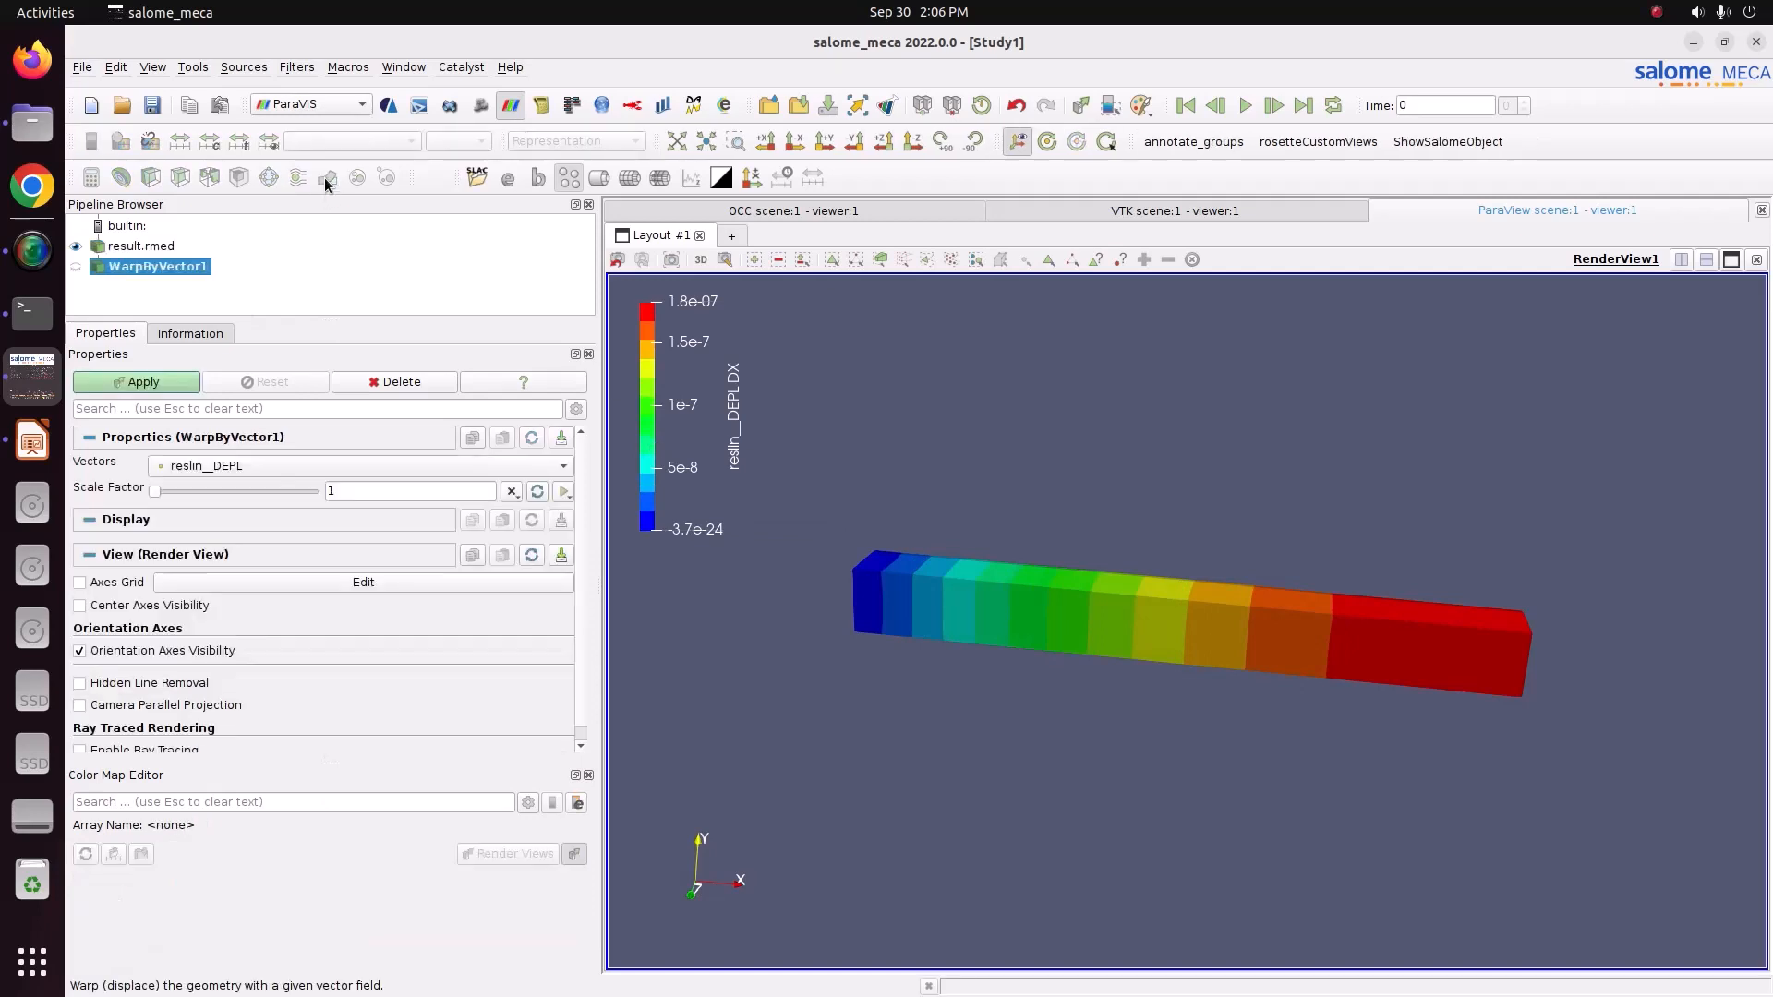
{"action": "left_click_drag", "start_coordinate": [154, 494], "coordinate": [236, 507]}
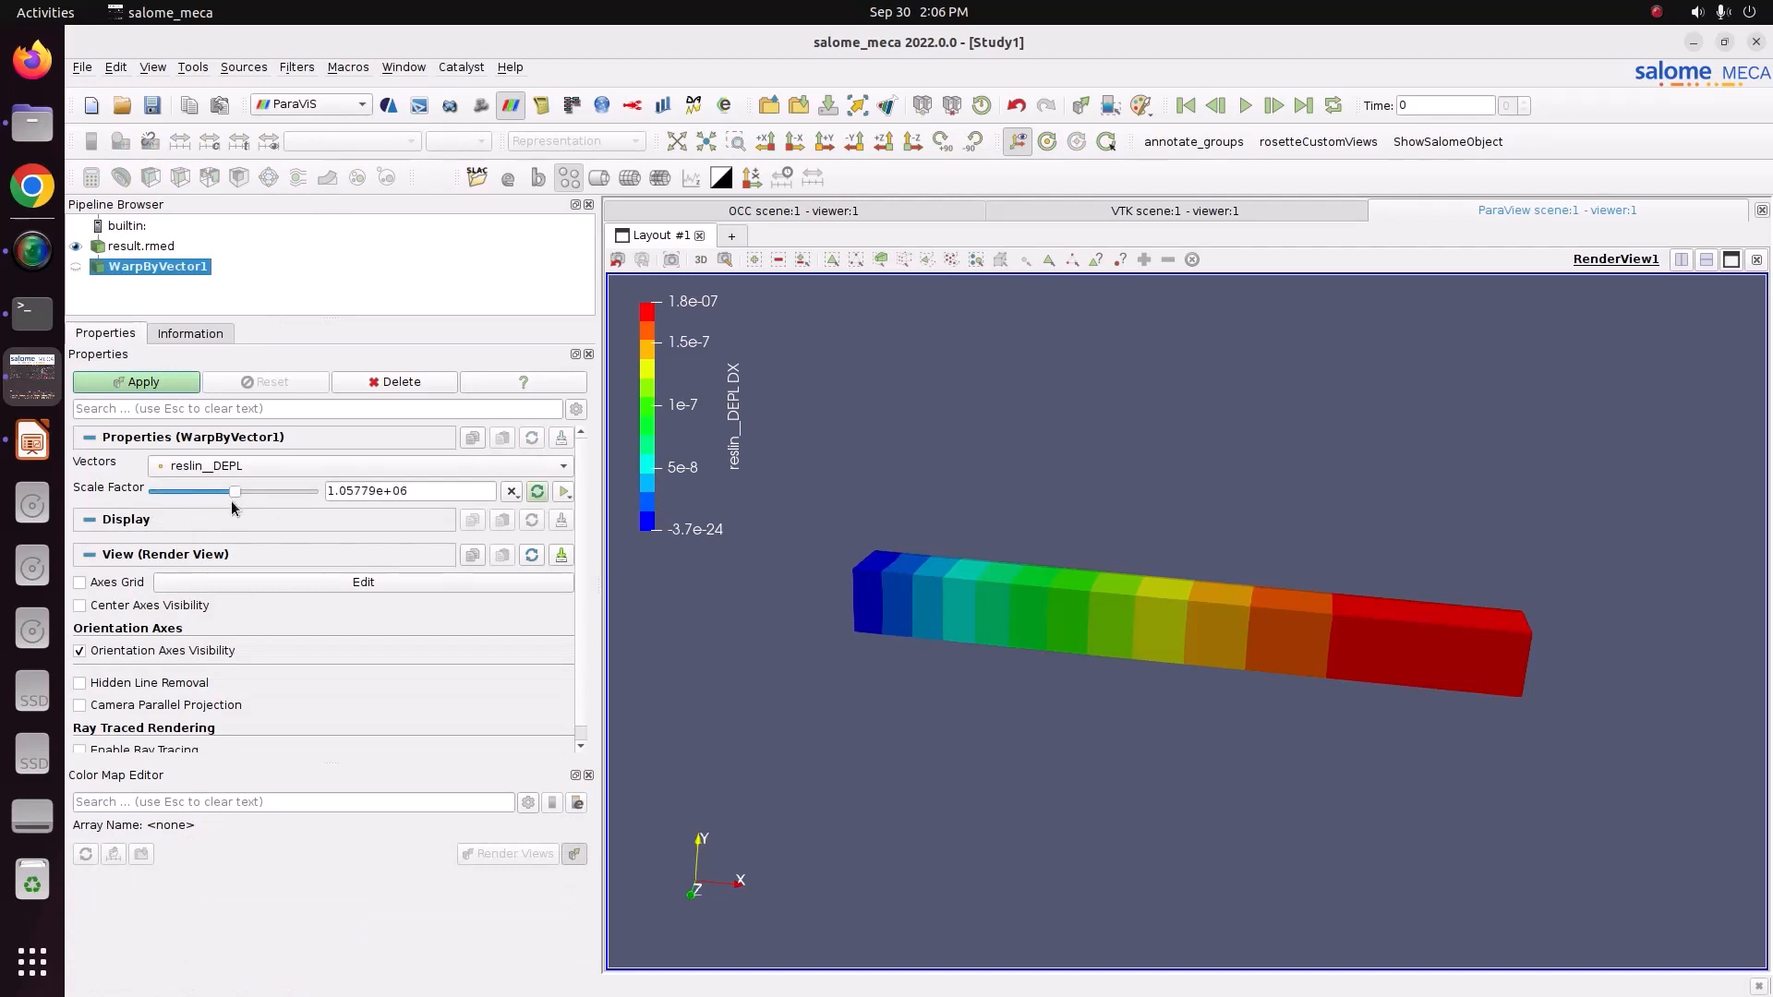
{"action": "left_click", "coordinate": [173, 382]}
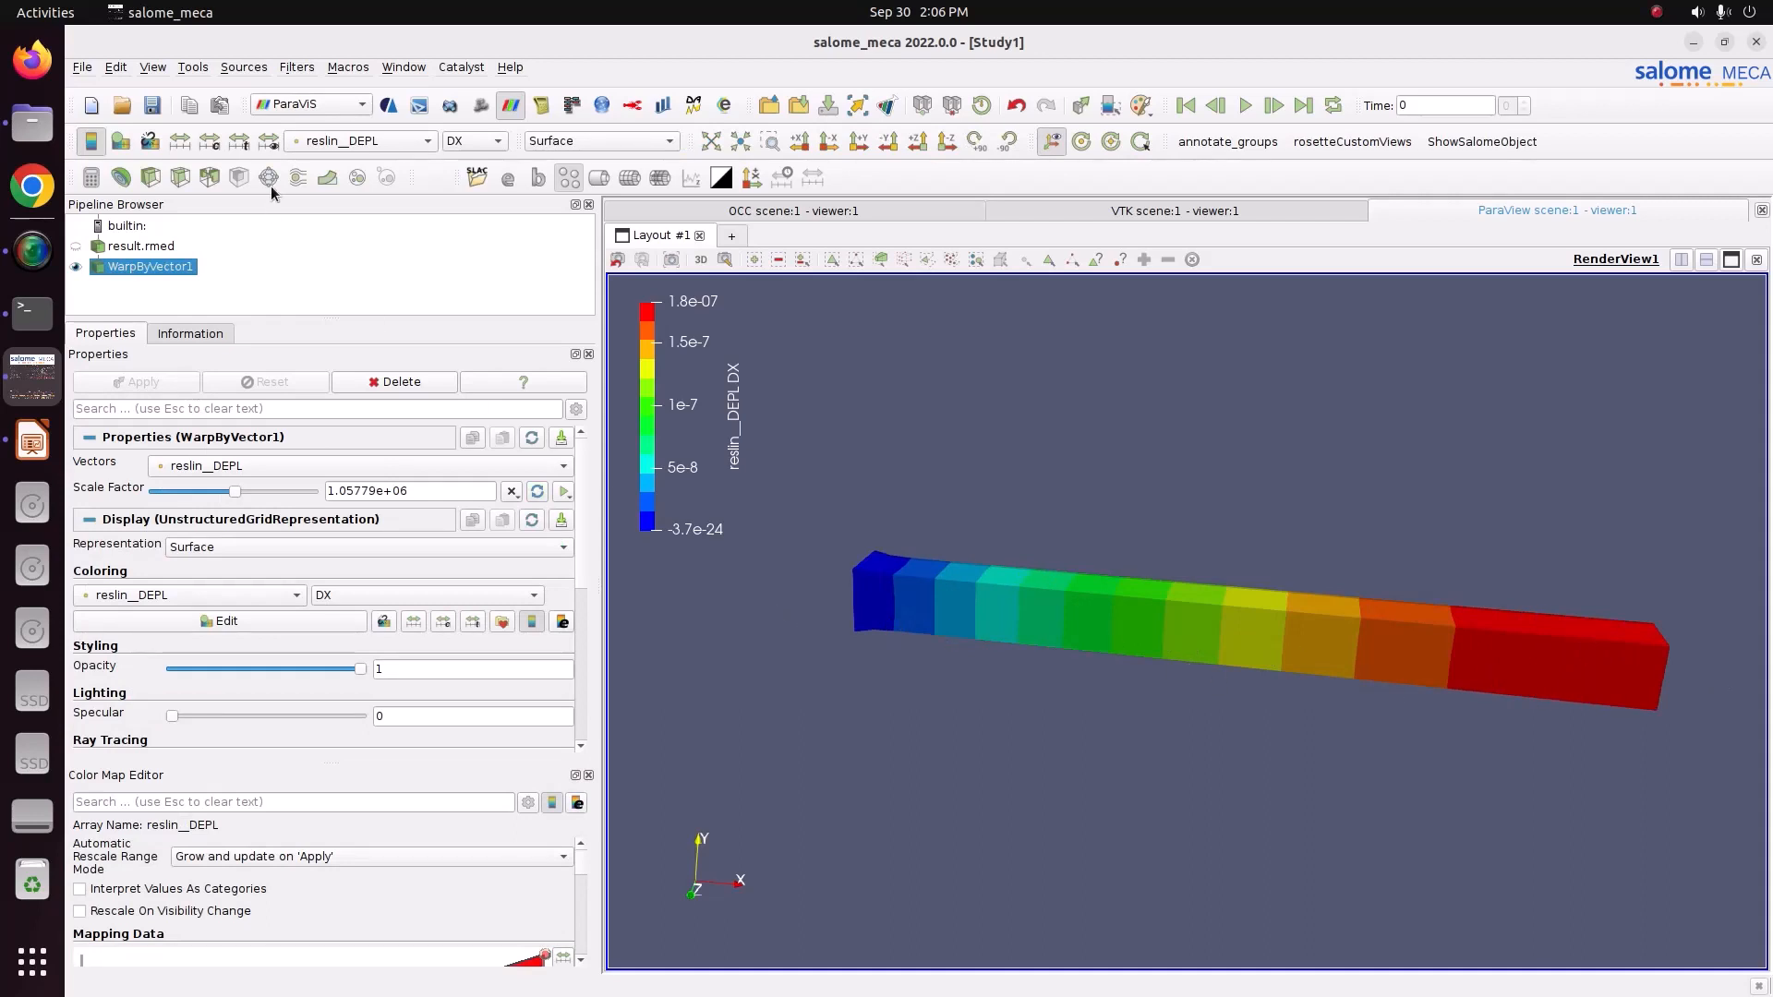
Colour the warped bar by the SIXX component of reslin__SIGM_NOEU.
{"action": "left_click", "coordinate": [376, 140]}
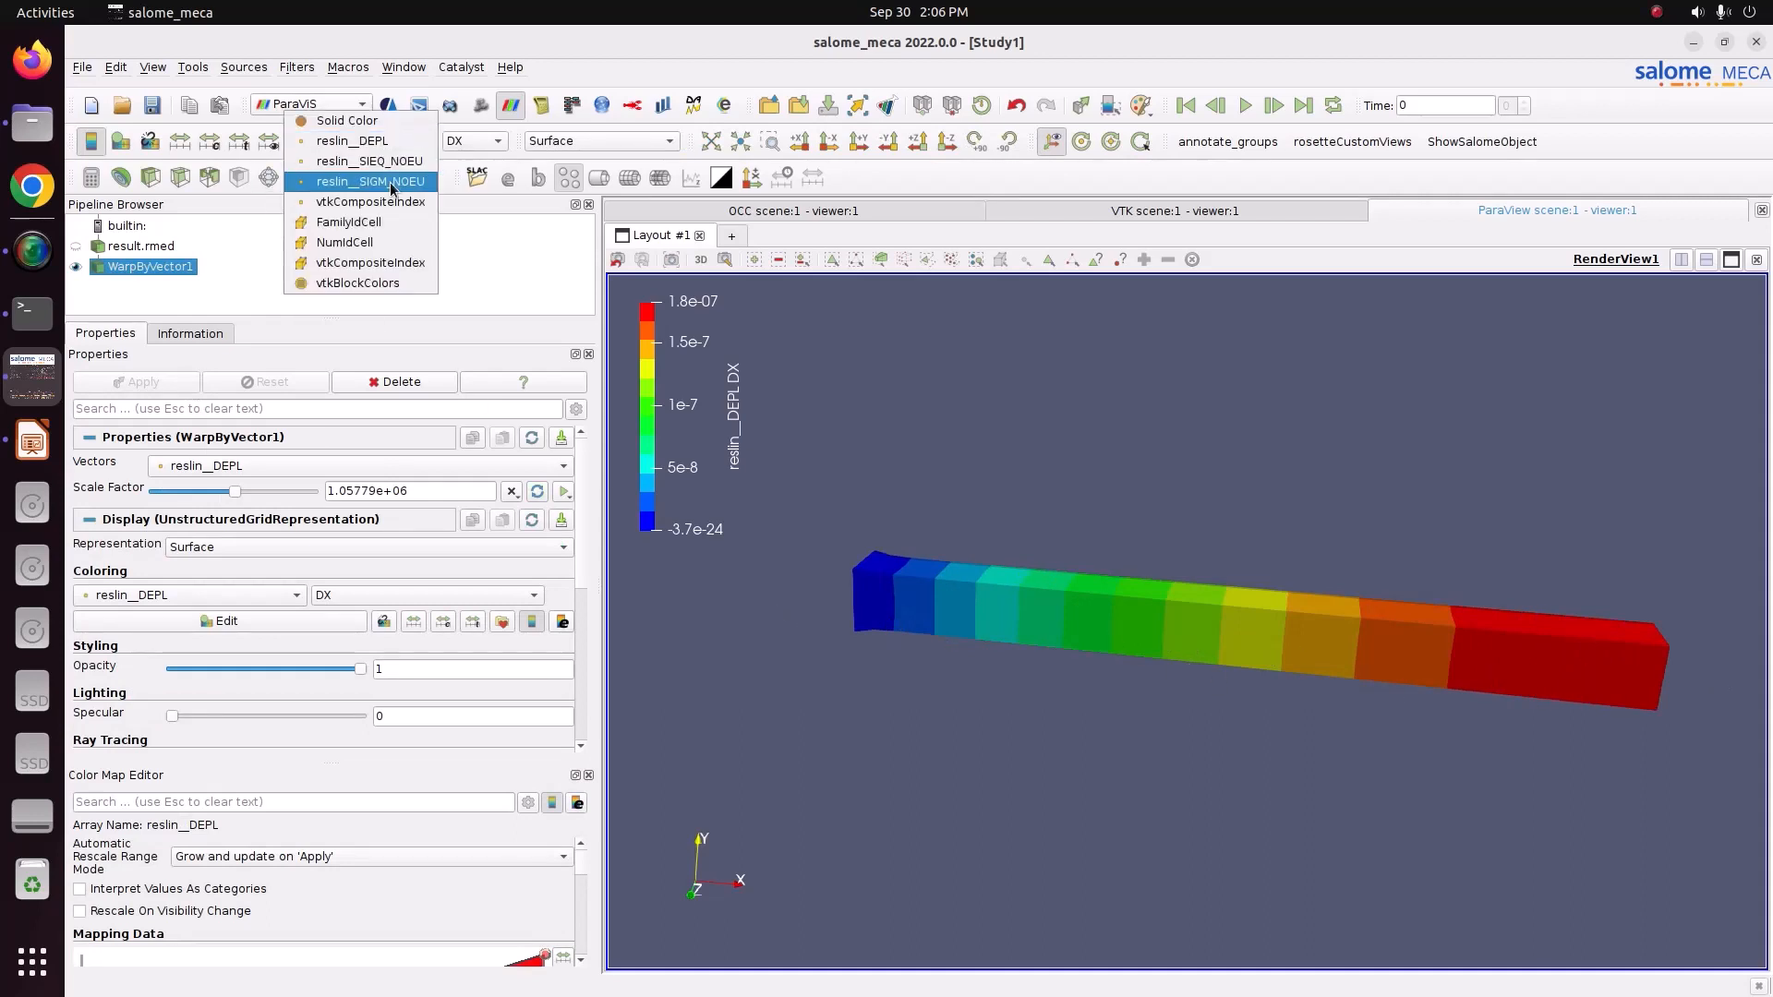
{"action": "left_click", "coordinate": [385, 181]}
{"action": "left_click", "coordinate": [476, 140]}
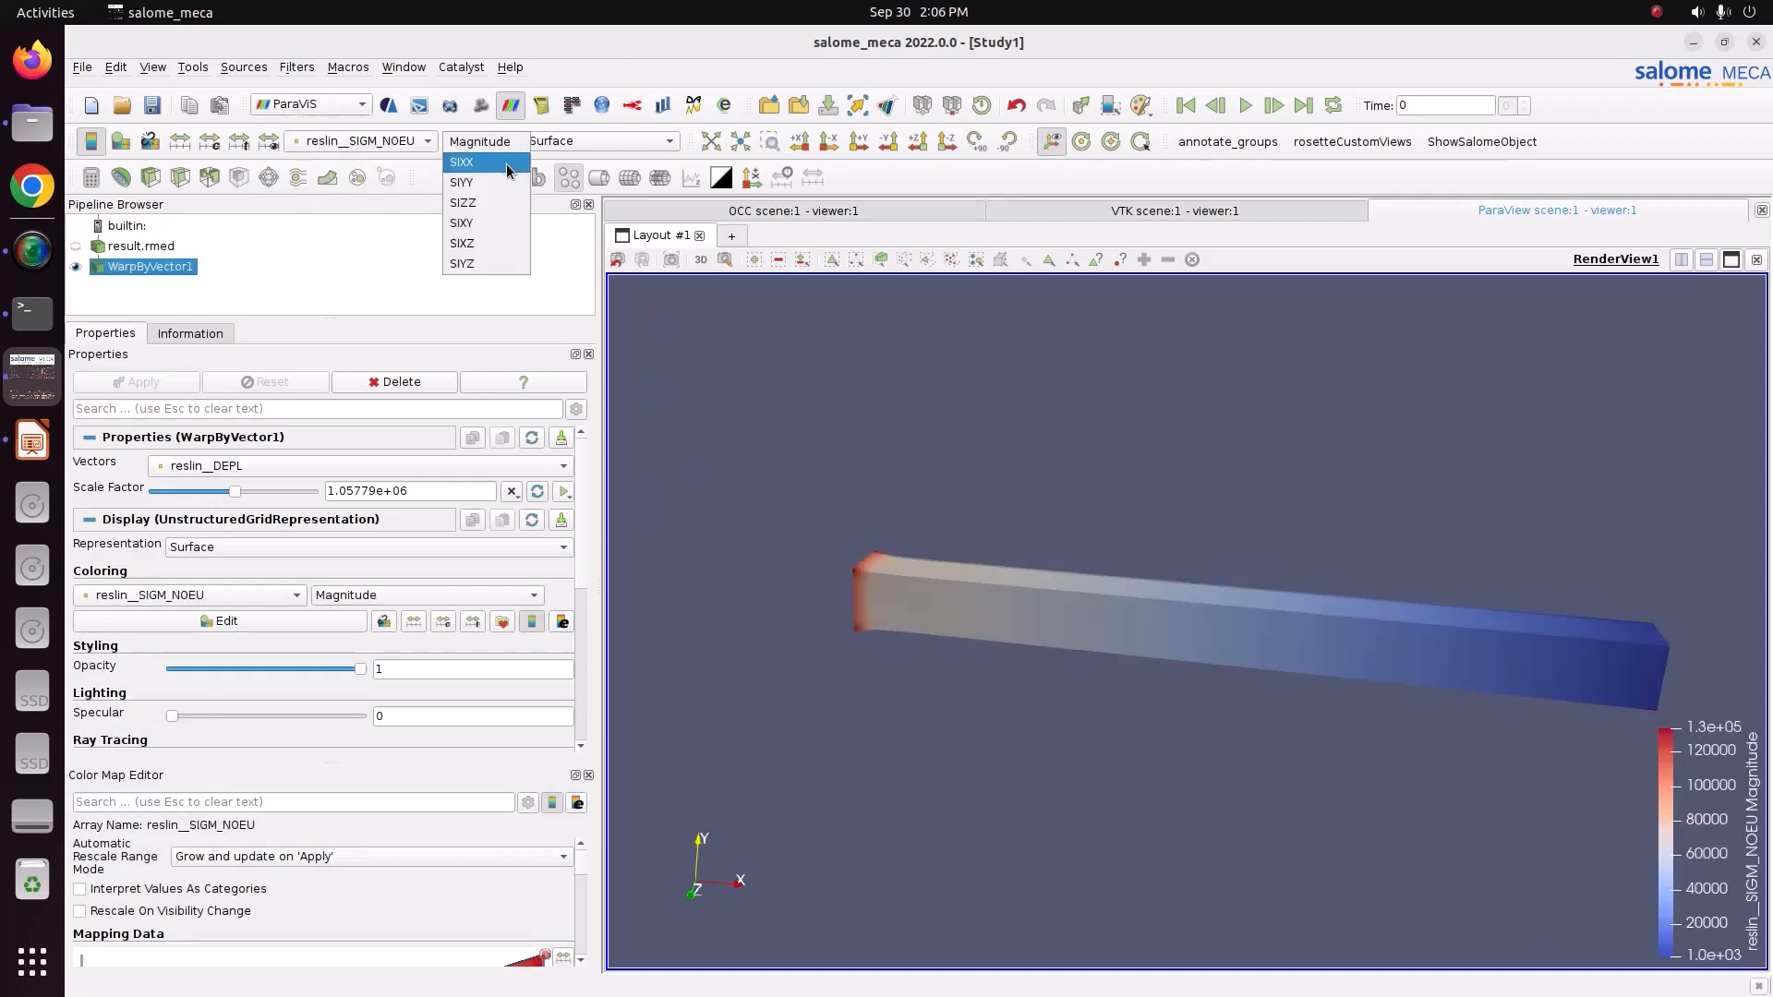
{"action": "left_click", "coordinate": [507, 170]}
Apply the Blue to Red Rainbow colour preset to the stress colour map.
{"action": "scroll", "coordinate": [585, 844], "scroll_direction": "down", "scroll_amount": 3}
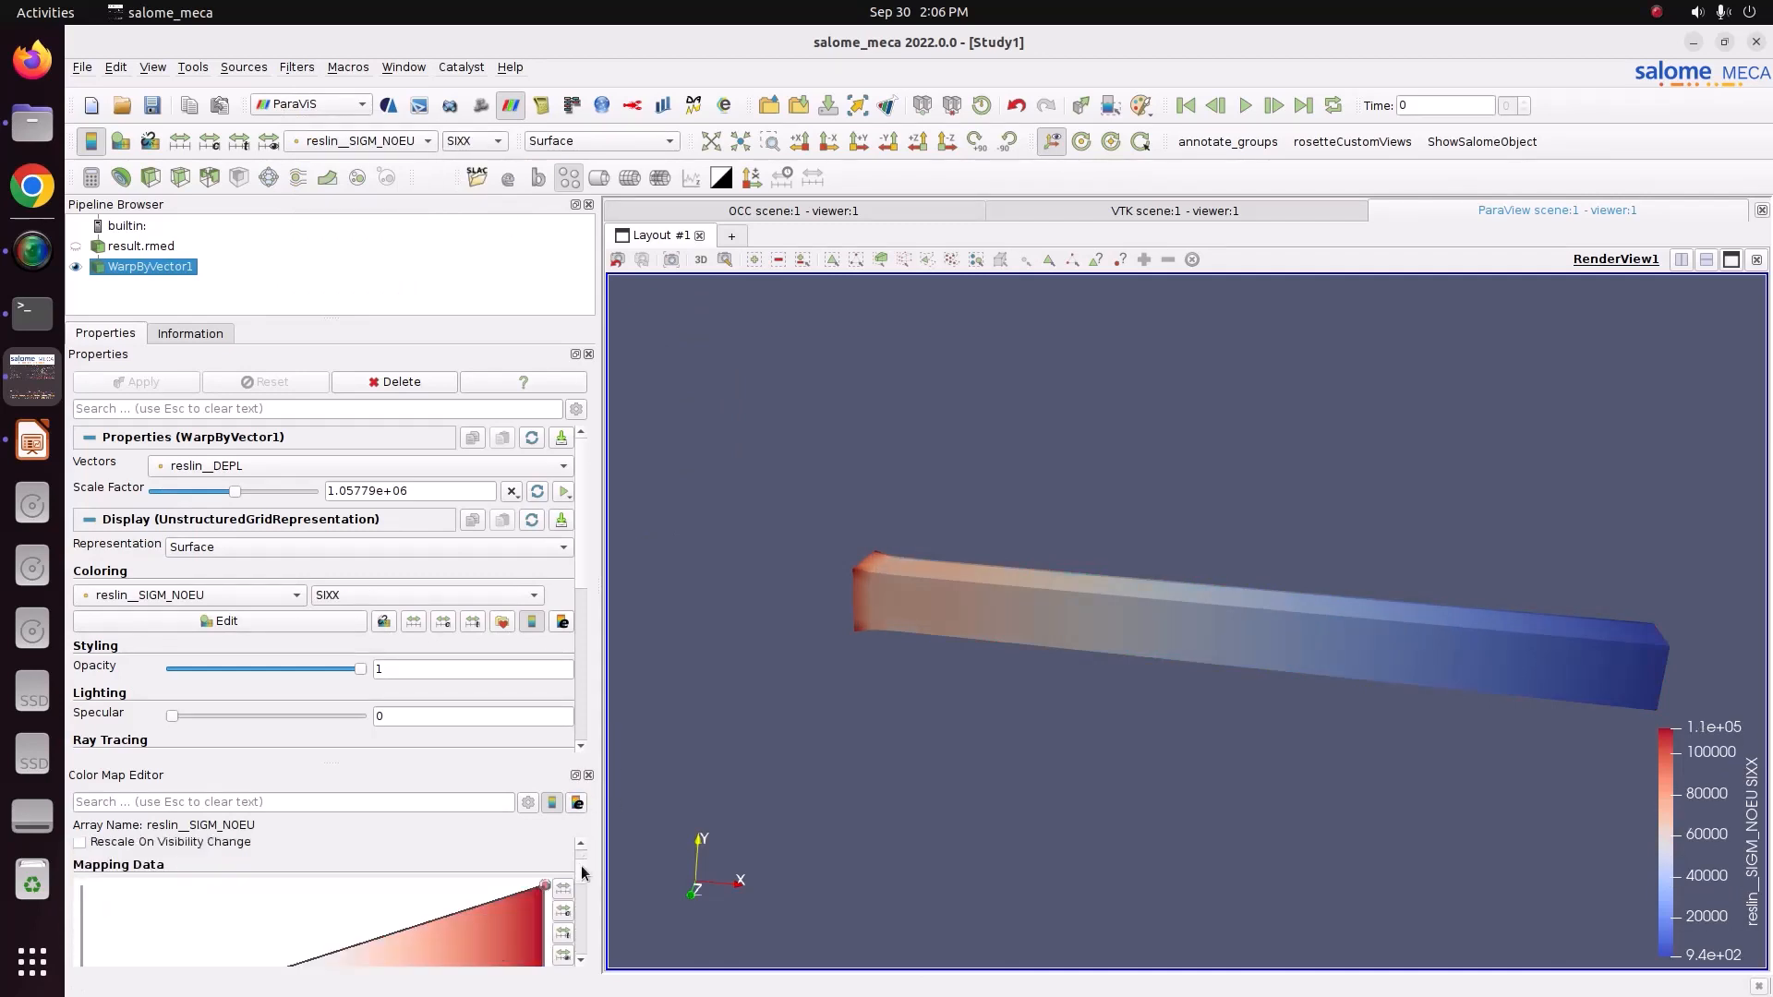
{"action": "left_click", "coordinate": [563, 875]}
{"action": "left_click", "coordinate": [1159, 290]}
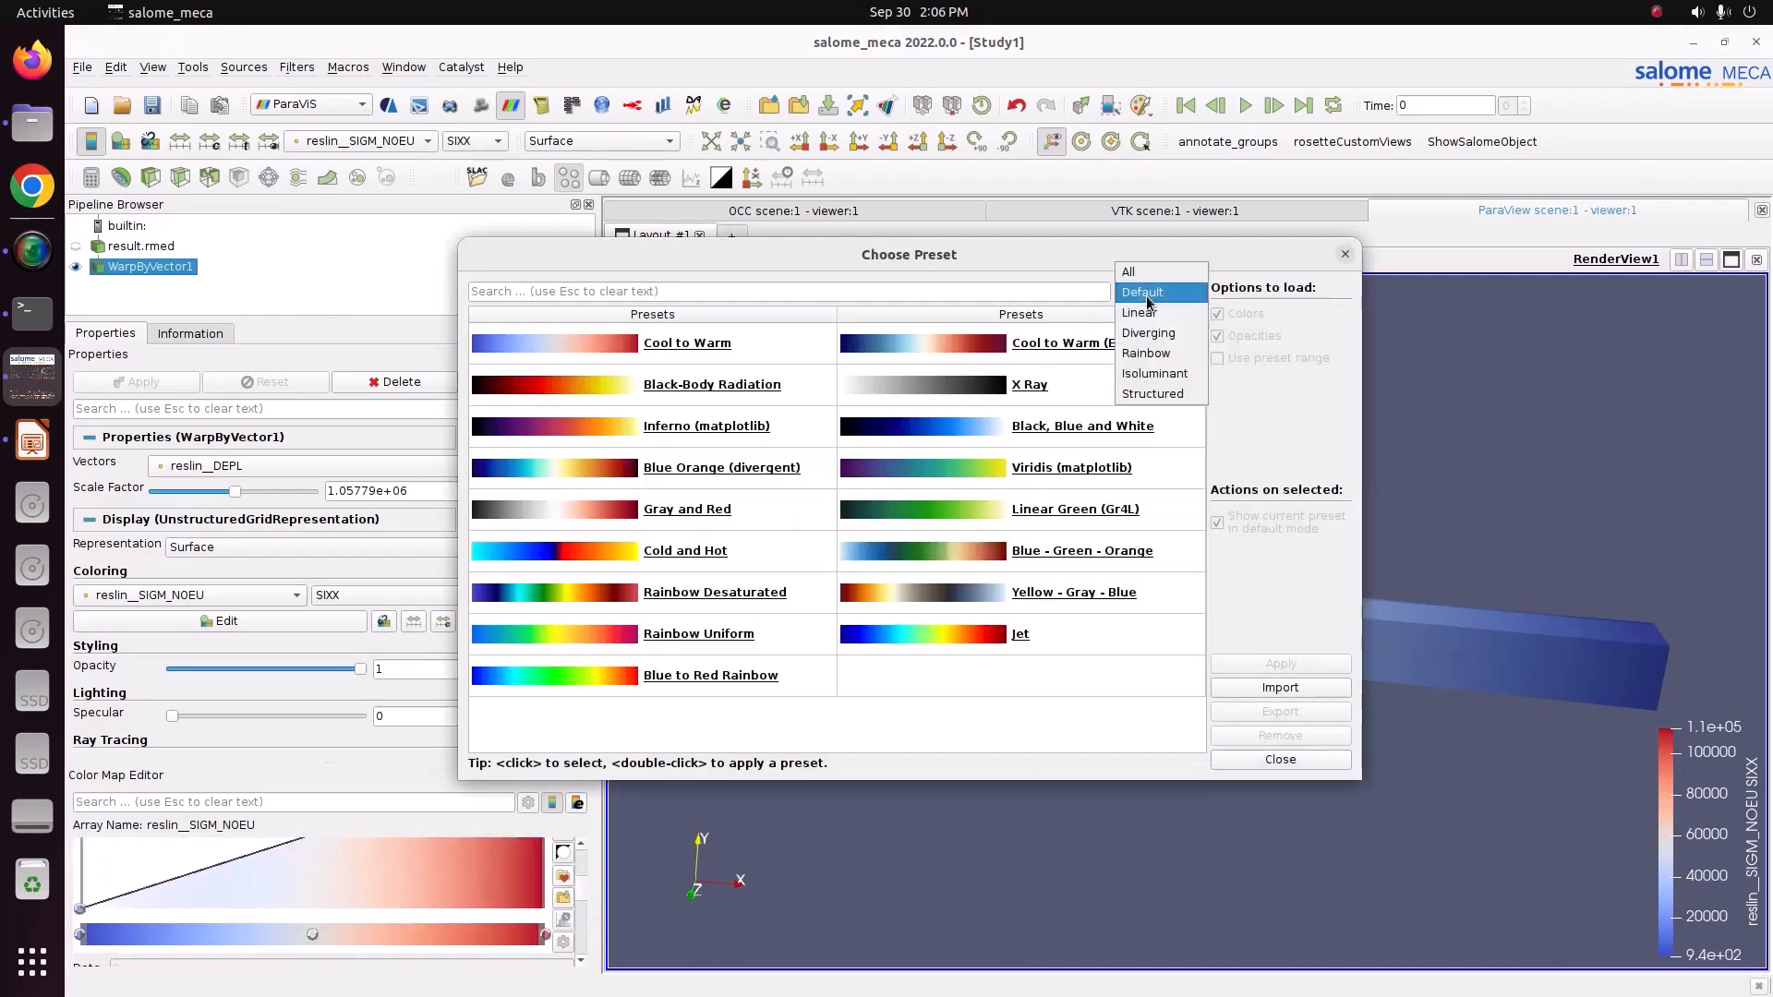
{"action": "left_click", "coordinate": [1165, 355]}
{"action": "left_click", "coordinate": [1103, 386]}
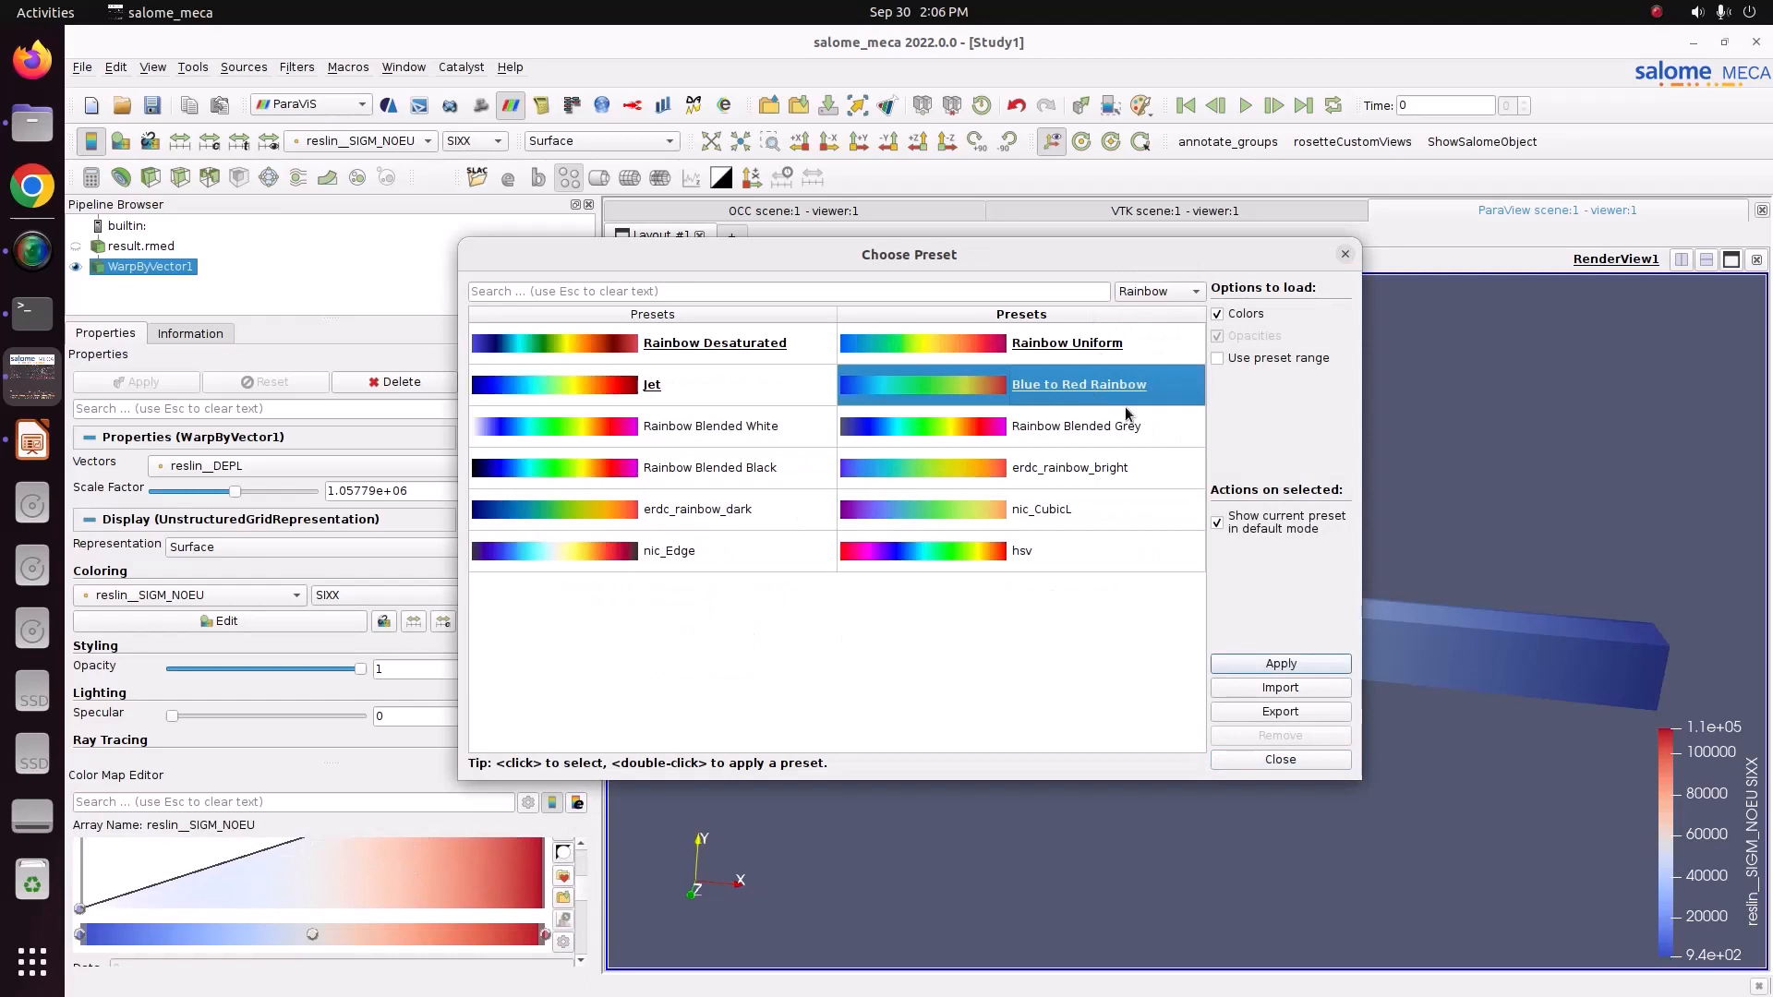
{"action": "left_click", "coordinate": [1286, 672]}
{"action": "left_click", "coordinate": [1294, 759]}
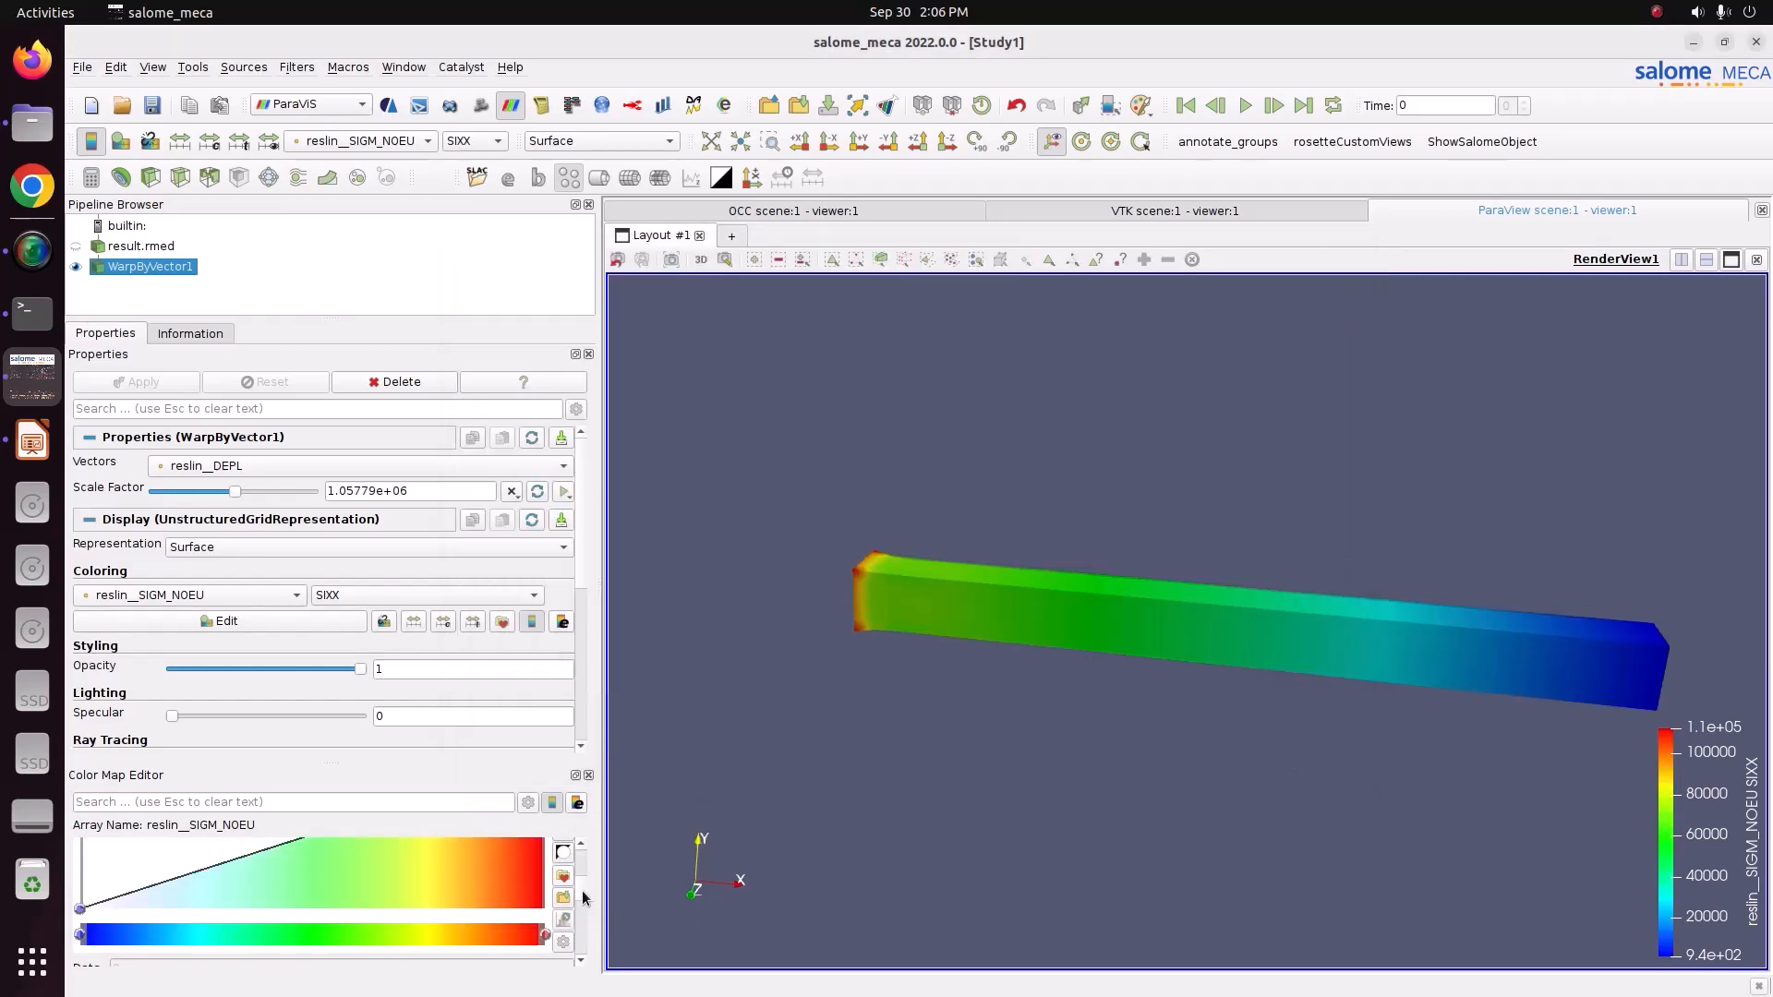
Set the stress colour map to 12 discrete table values and move its legend to the top-left of the view.
{"action": "scroll", "coordinate": [588, 896], "scroll_direction": "down", "scroll_amount": 5}
{"action": "double_click", "coordinate": [451, 925]}
{"action": "type", "text": "12"}
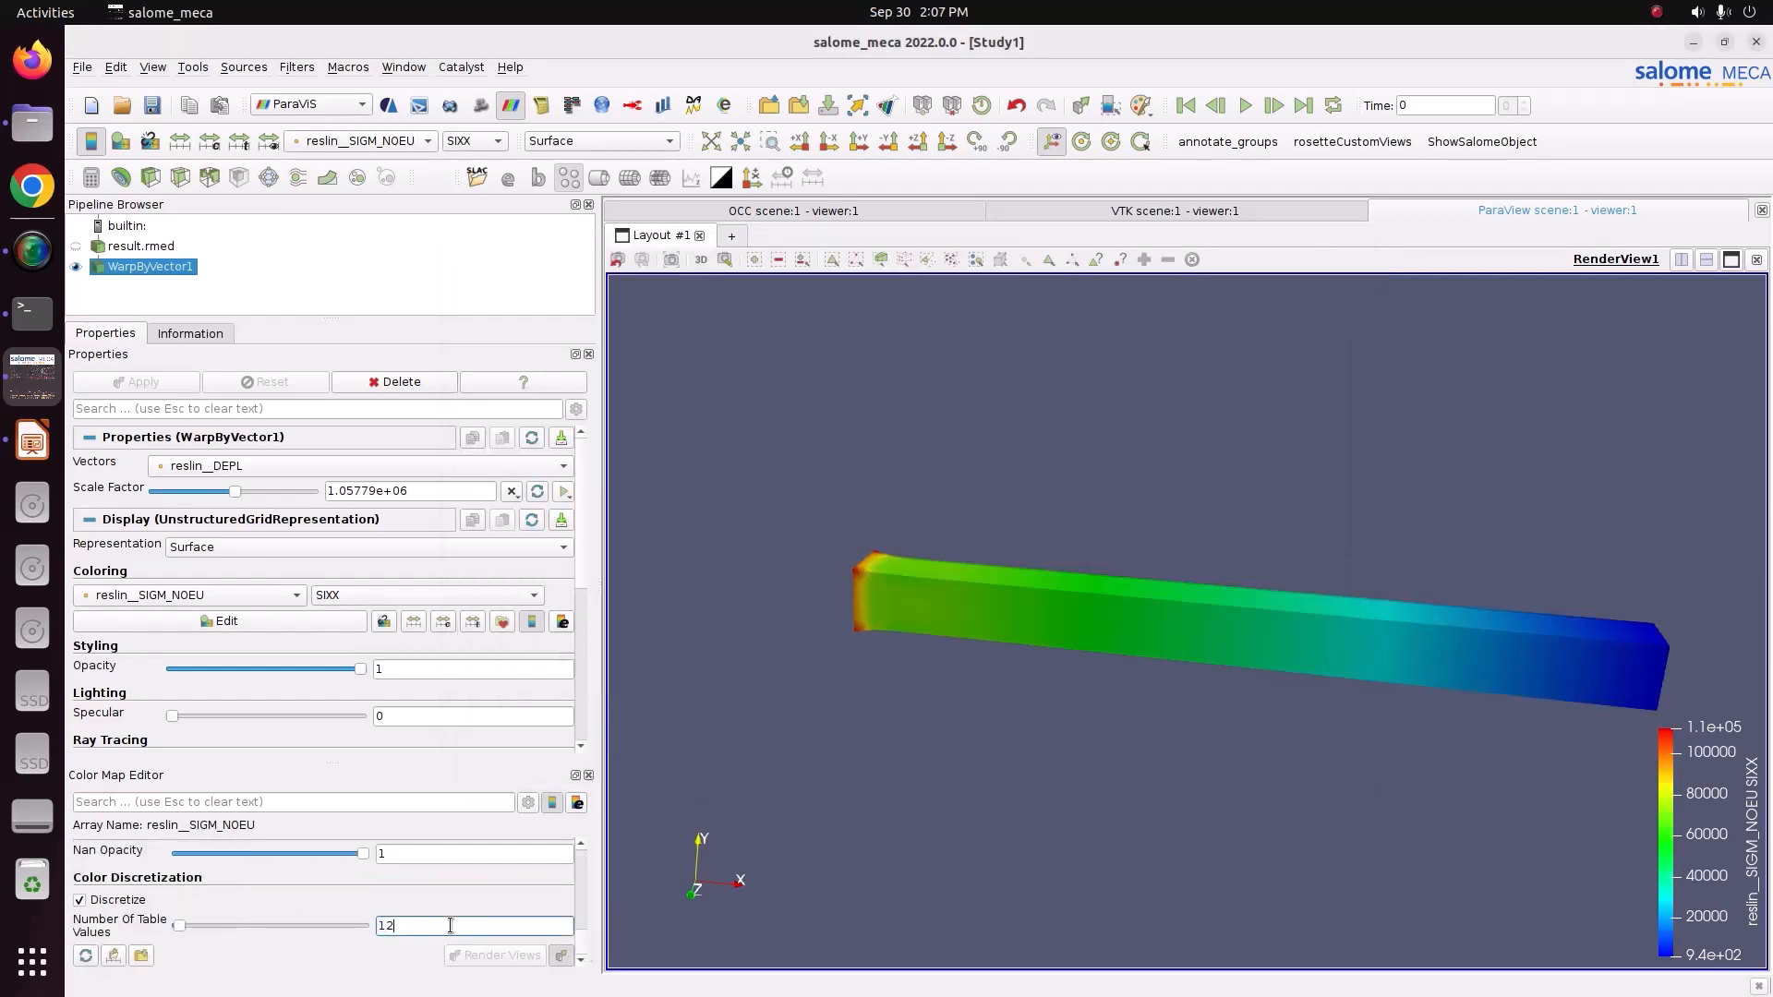
{"action": "key", "text": "Return"}
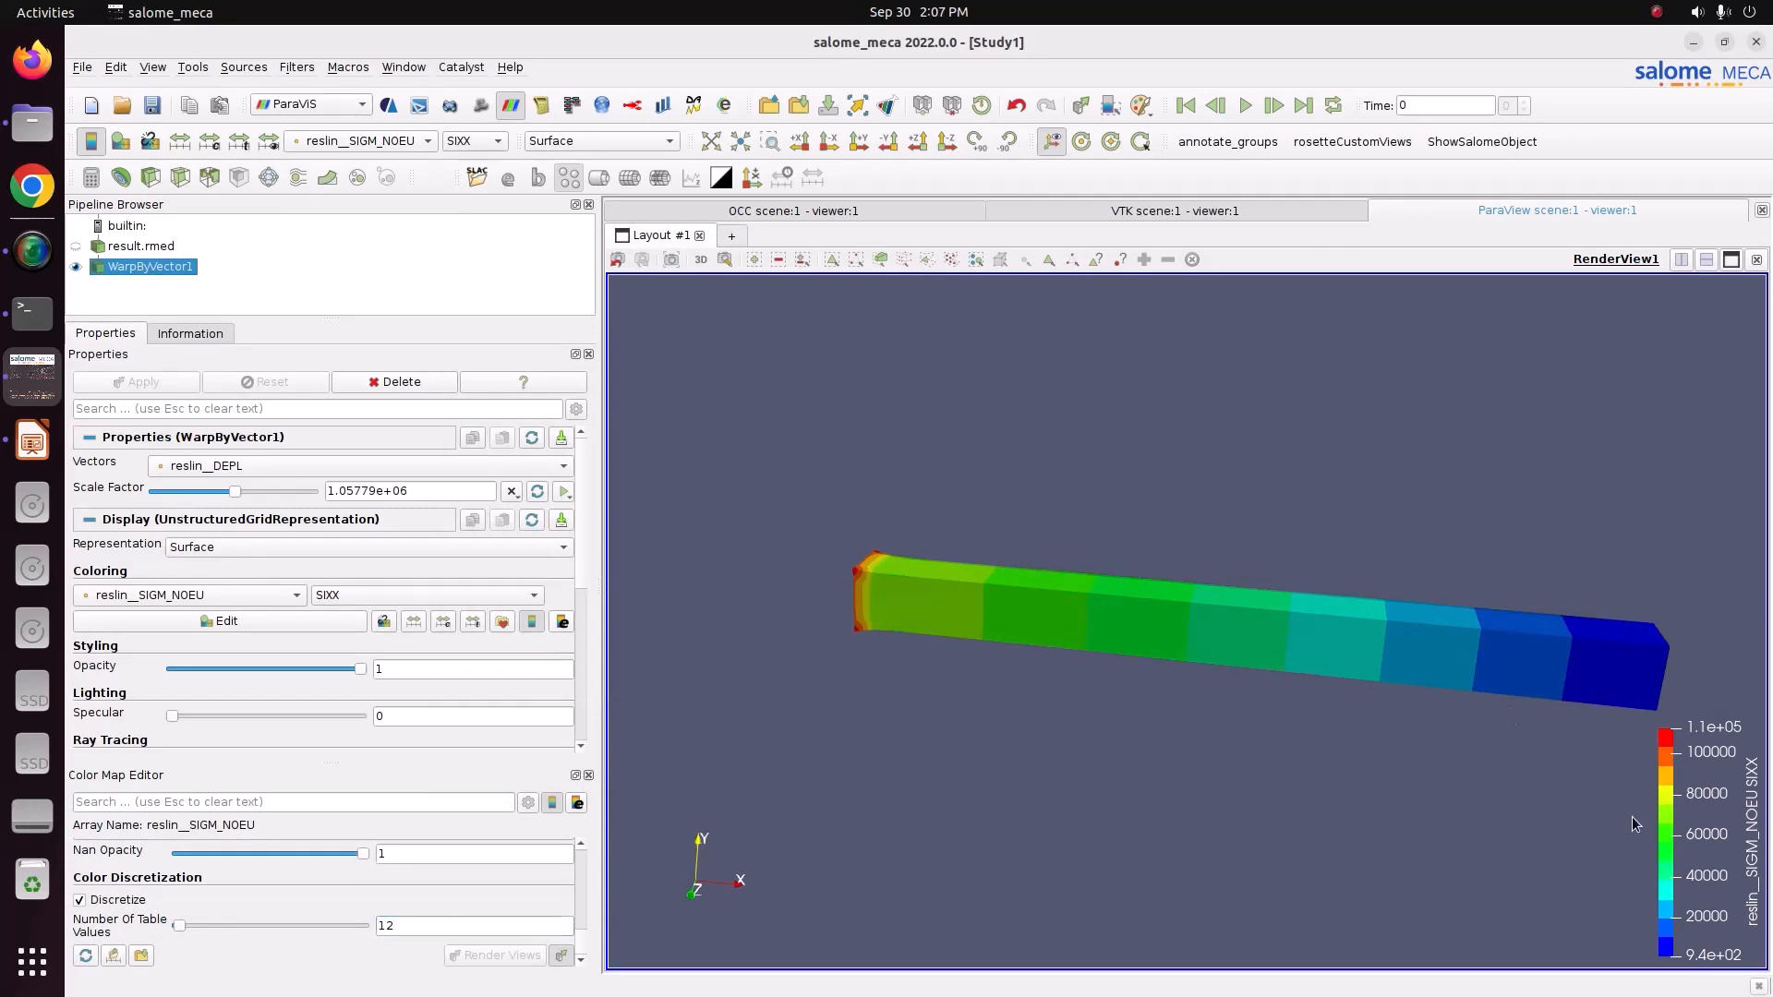
{"action": "left_click_drag", "start_coordinate": [1639, 824], "coordinate": [726, 467]}
{"action": "left_click_drag", "start_coordinate": [886, 517], "coordinate": [1033, 624]}
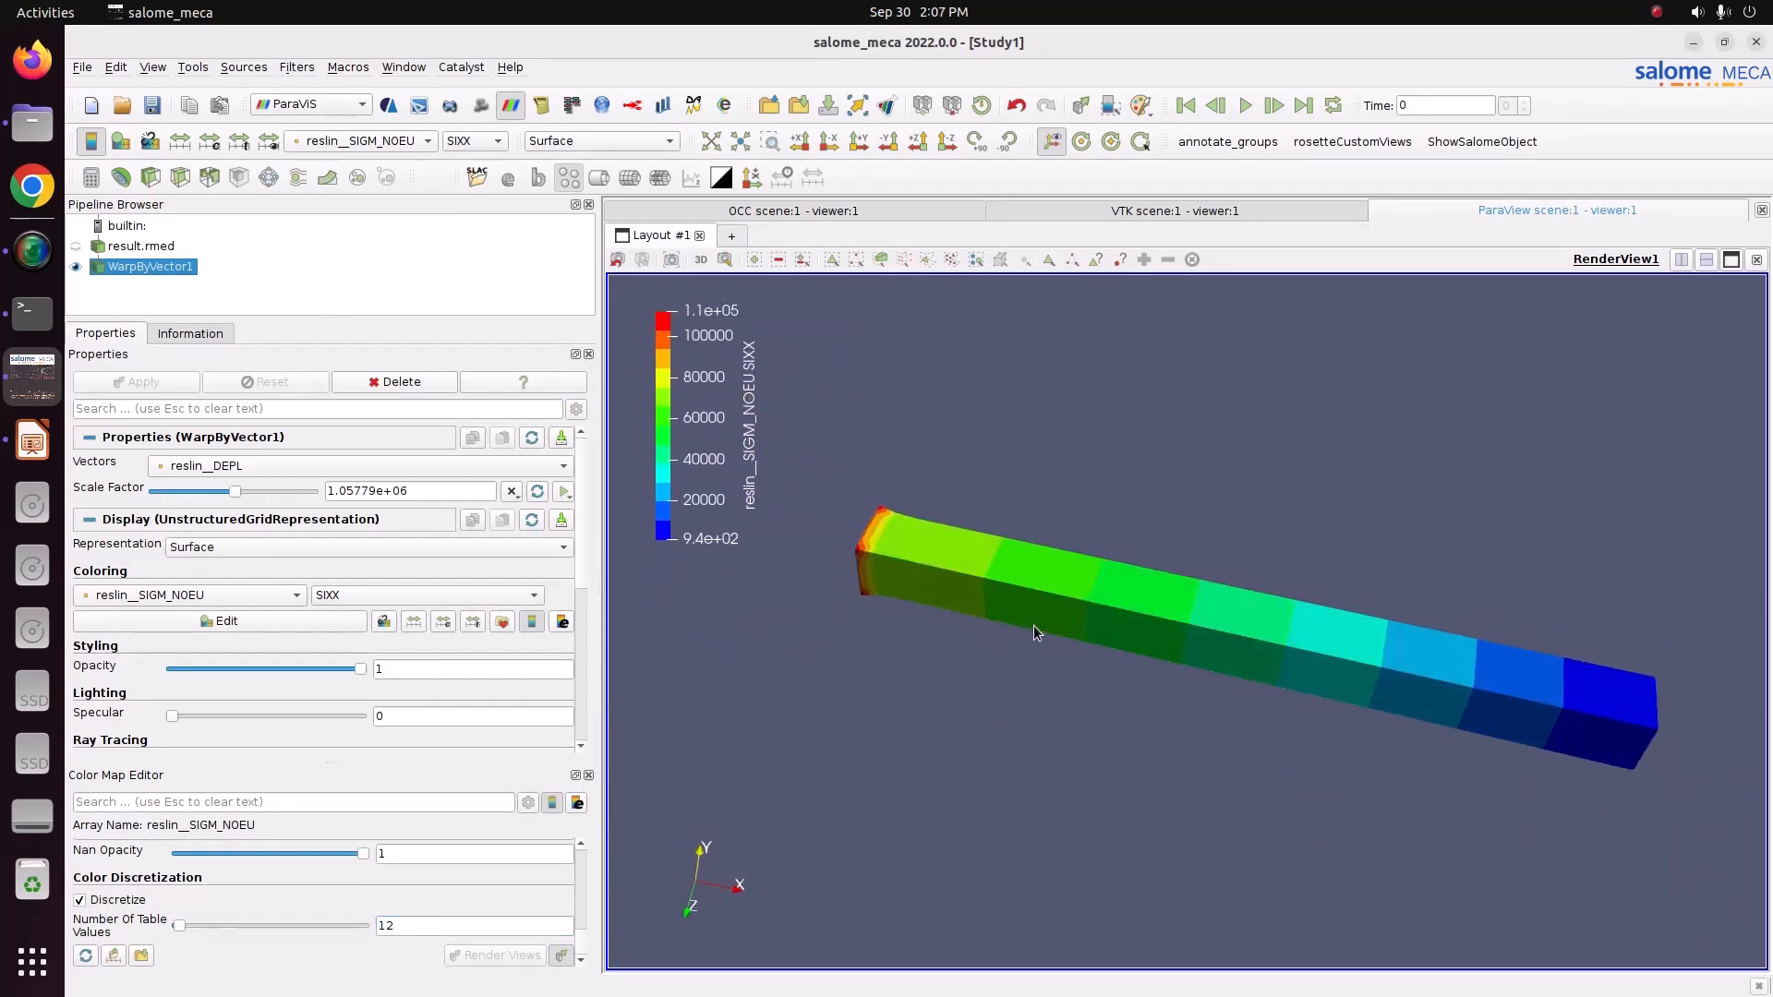